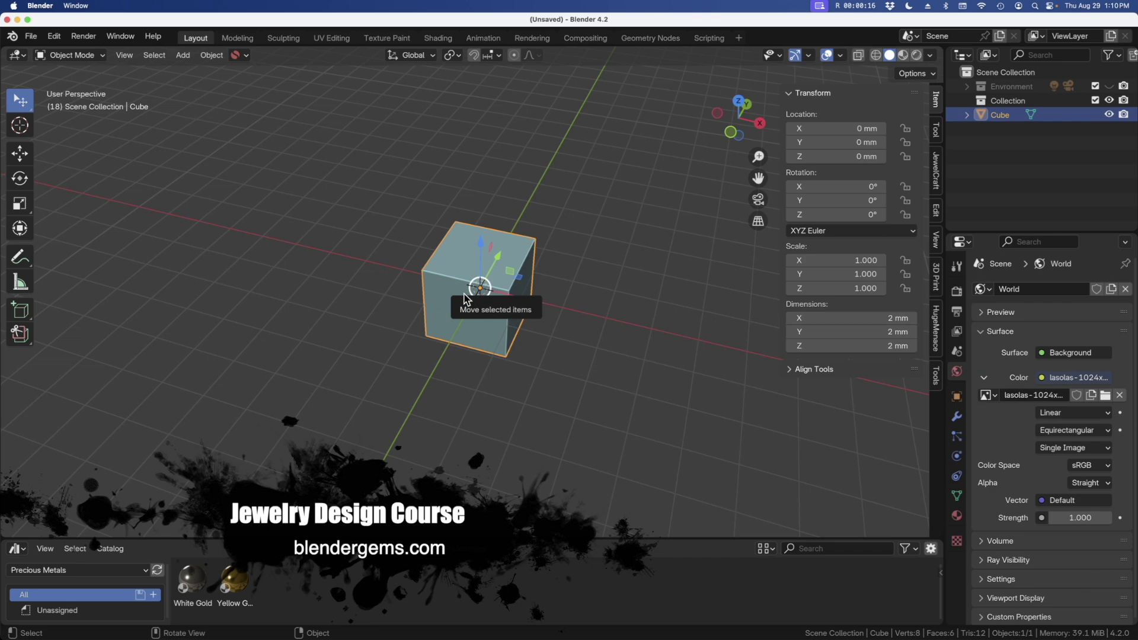
# Delete the default cube from the scene
pyautogui.click(455, 265)
pyautogui.press('x')
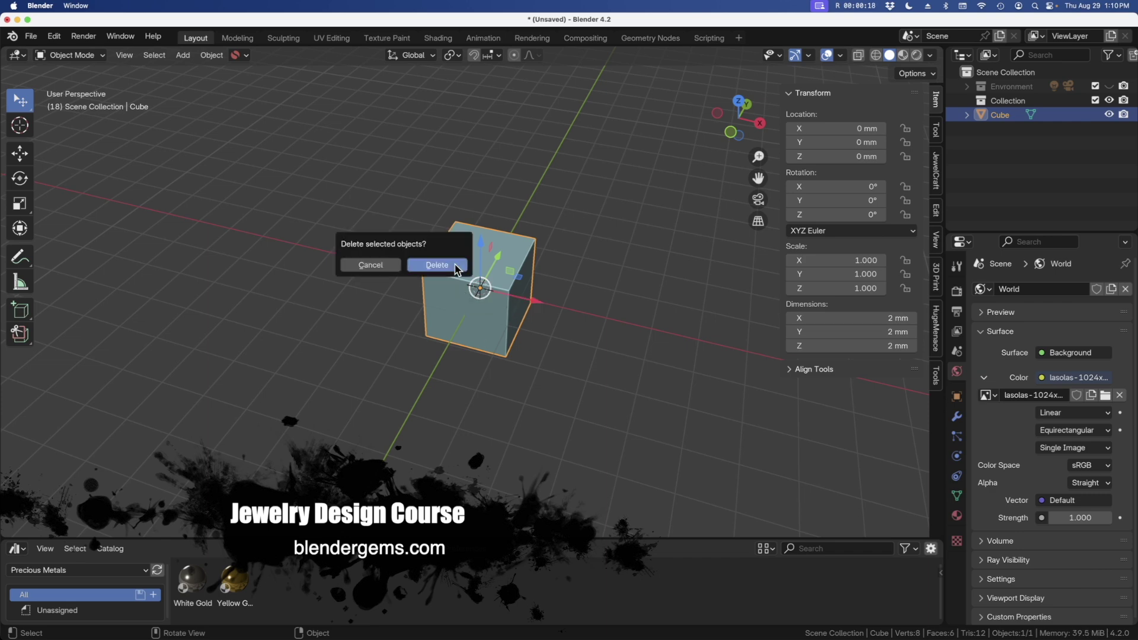
pyautogui.click(455, 264)
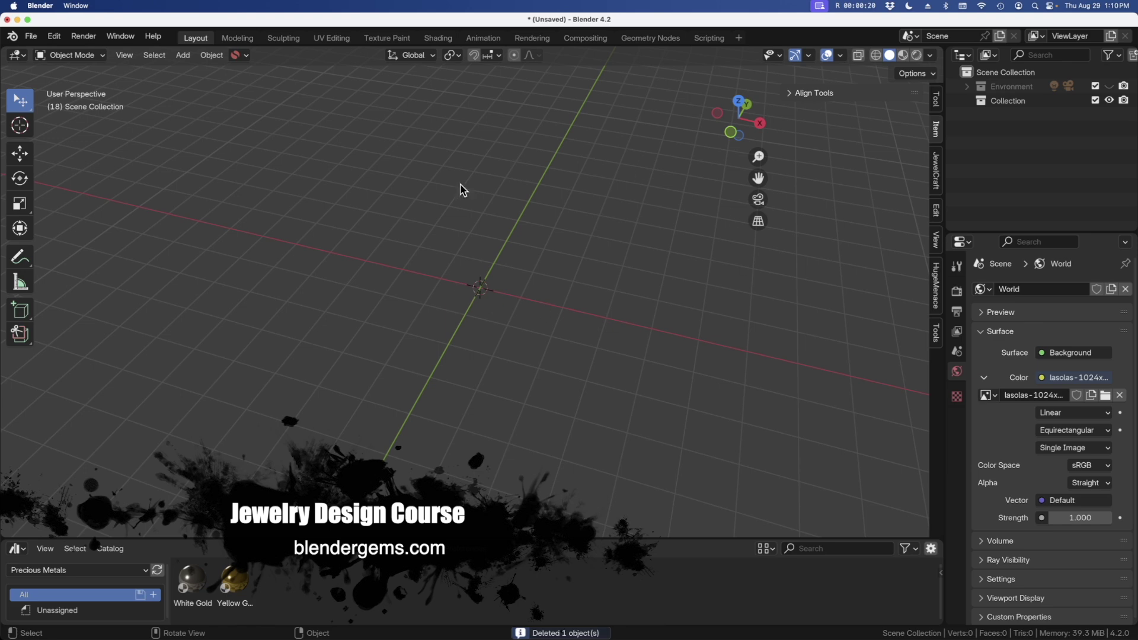
# Add a 4 mm round-cut Diamond gem with JewelCraft
pyautogui.click(936, 171)
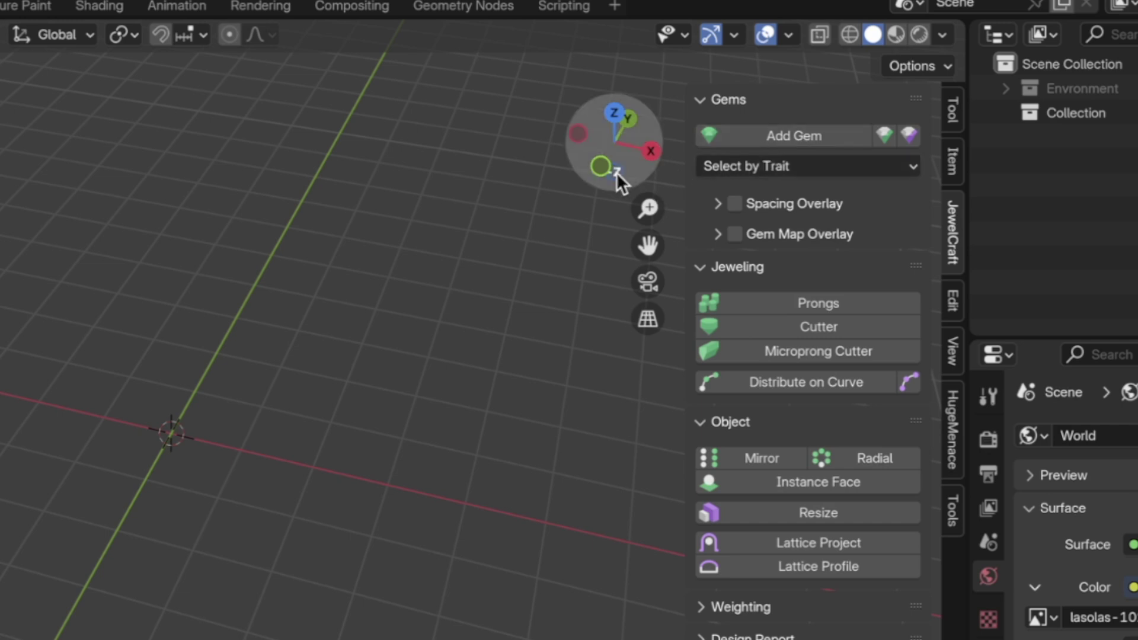
pyautogui.click(805, 135)
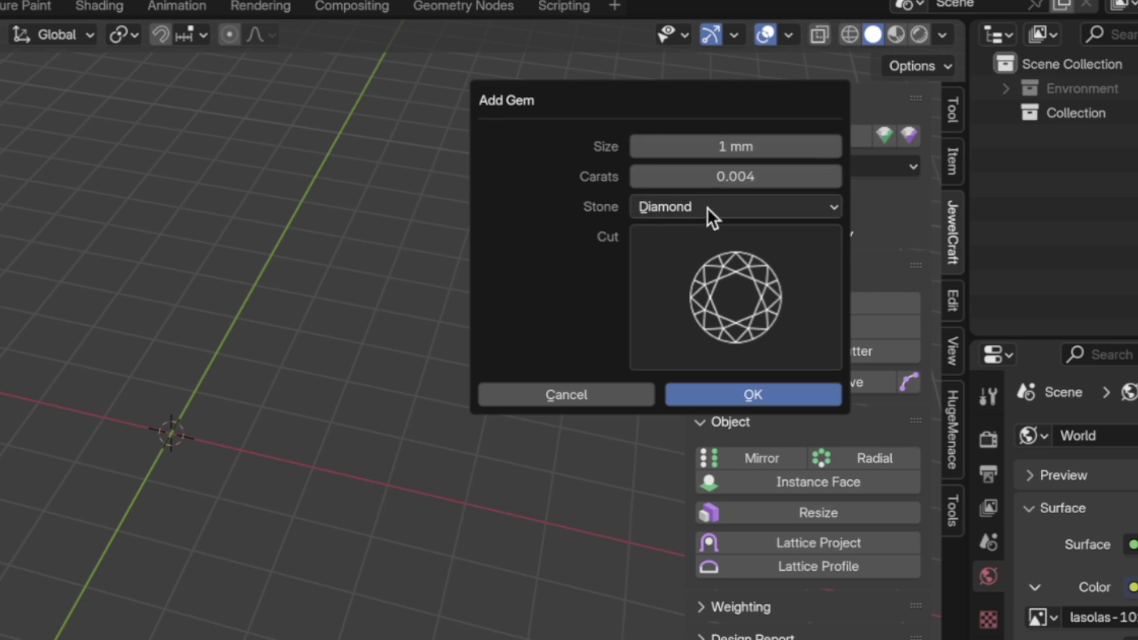
pyautogui.click(832, 207)
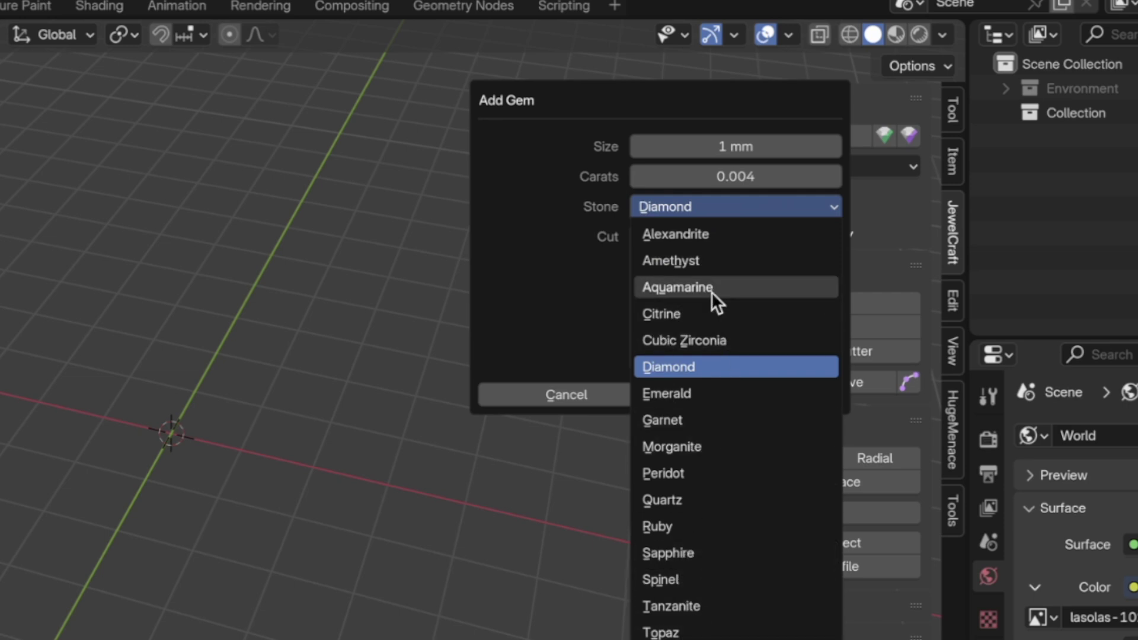
pyautogui.click(674, 362)
pyautogui.click(790, 147)
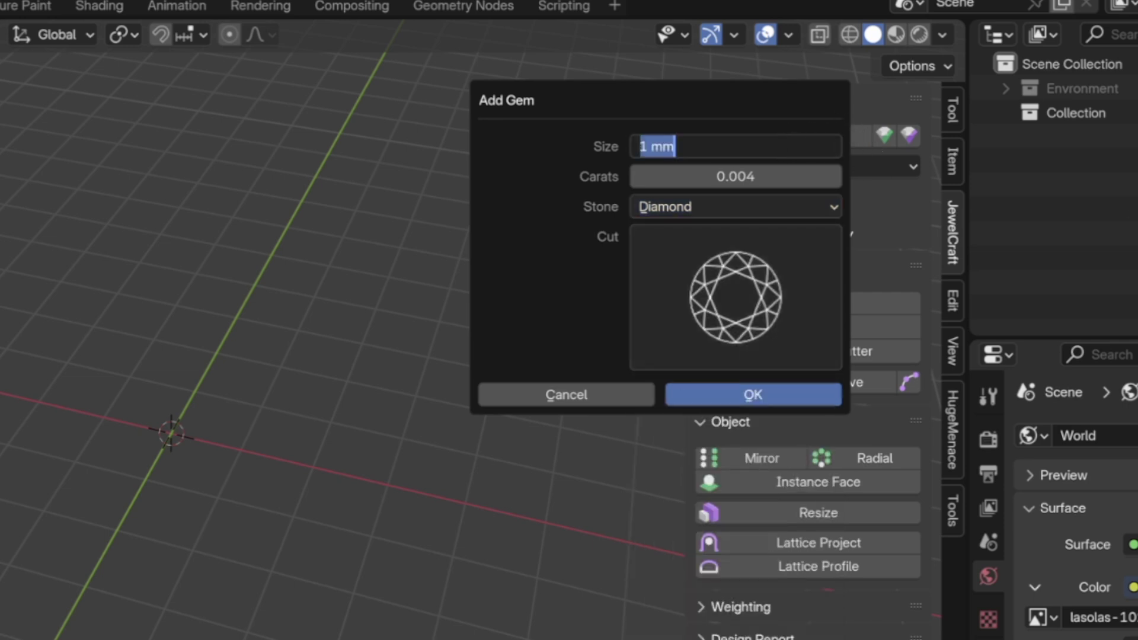
pyautogui.write('4.')
pyautogui.press('Return')
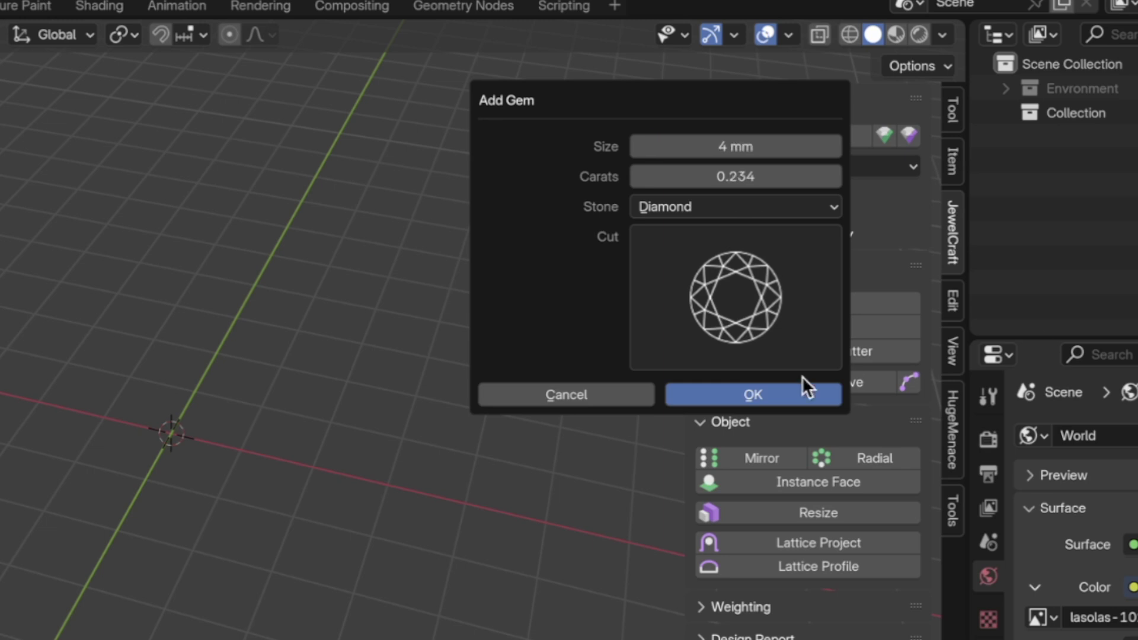
pyautogui.click(711, 398)
pyautogui.scroll(2, 254, 485)
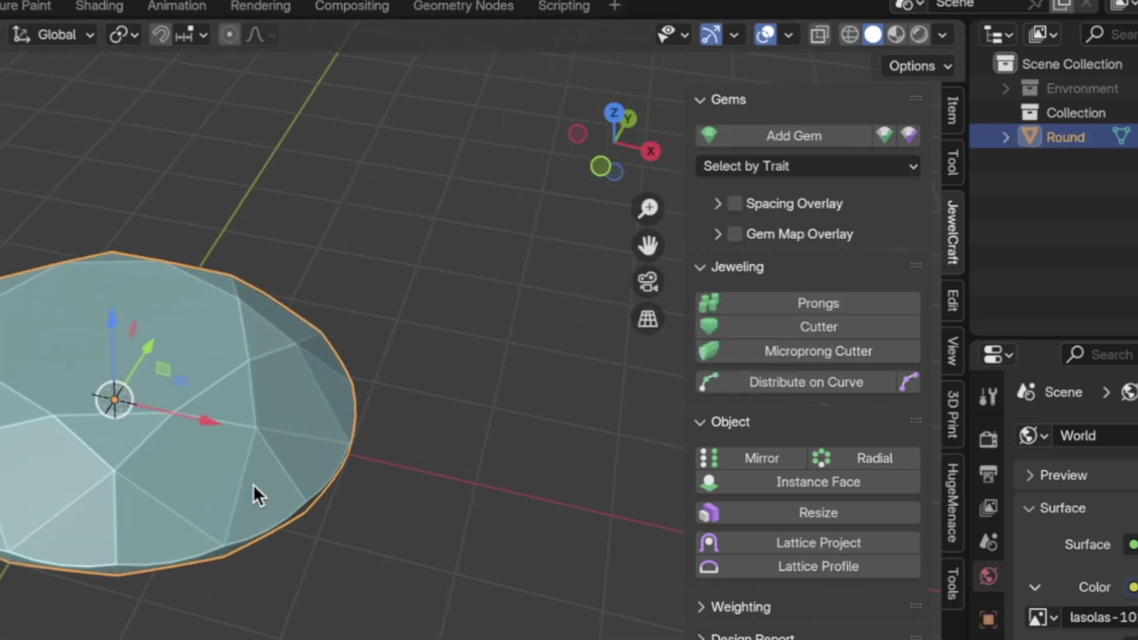
pyautogui.scroll(-4, 254, 484)
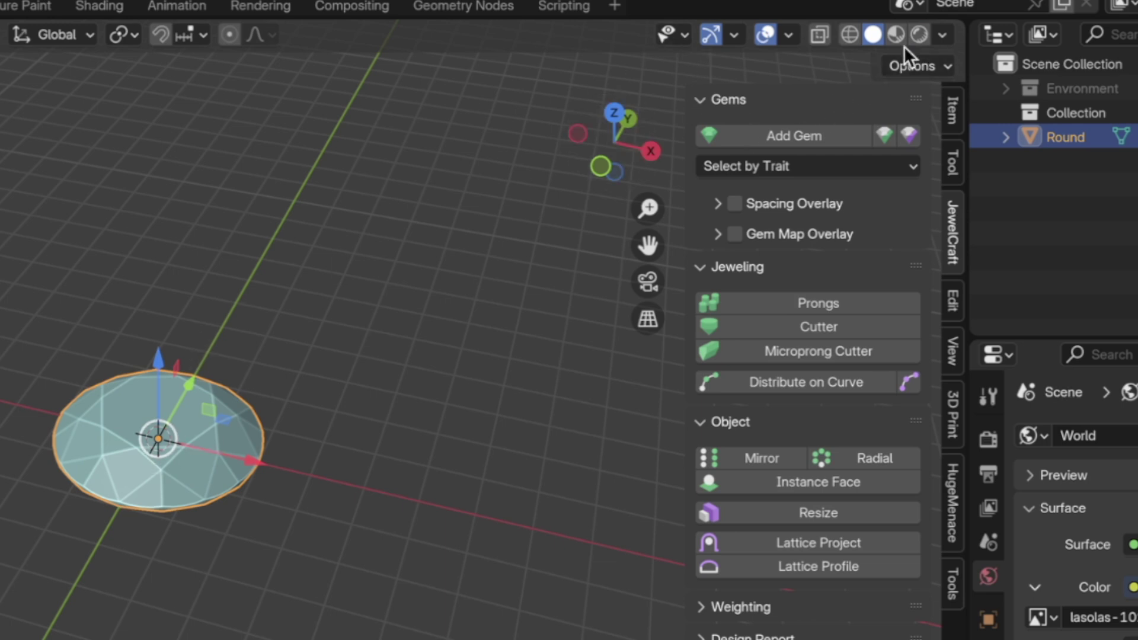
# Display the viewport in rendered shading and move the round diamond along the negative X axis, clear of the origin
pyautogui.click(921, 34)
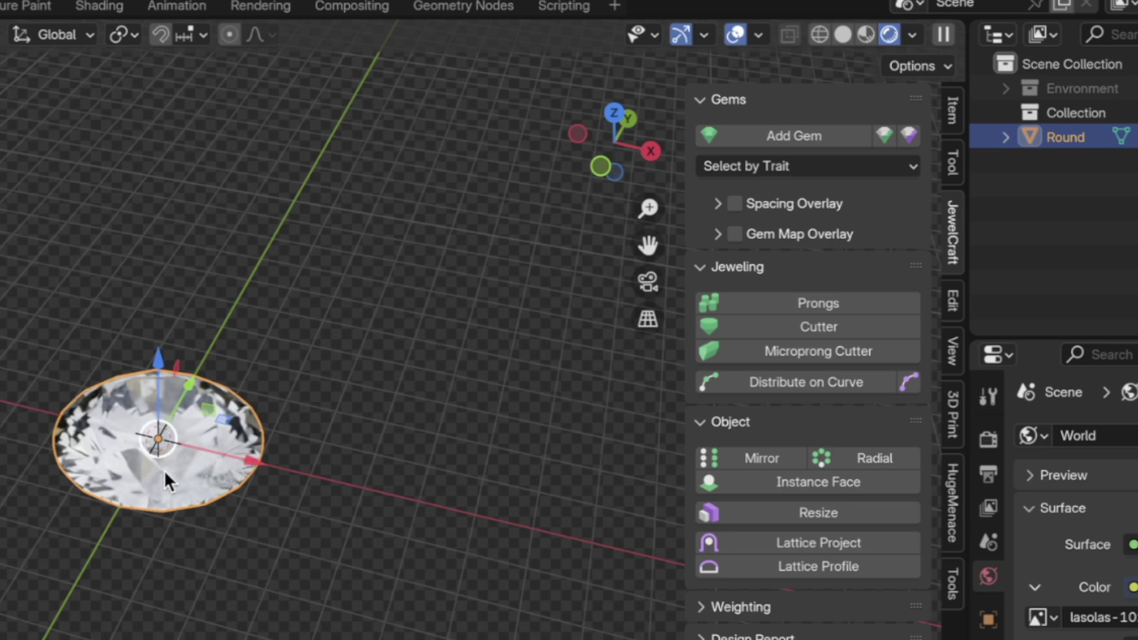
pyautogui.keyDown('shift'); pyautogui.moveTo(192, 488); pyautogui.dragTo(109, 487, button='middle'); pyautogui.keyUp('shift')
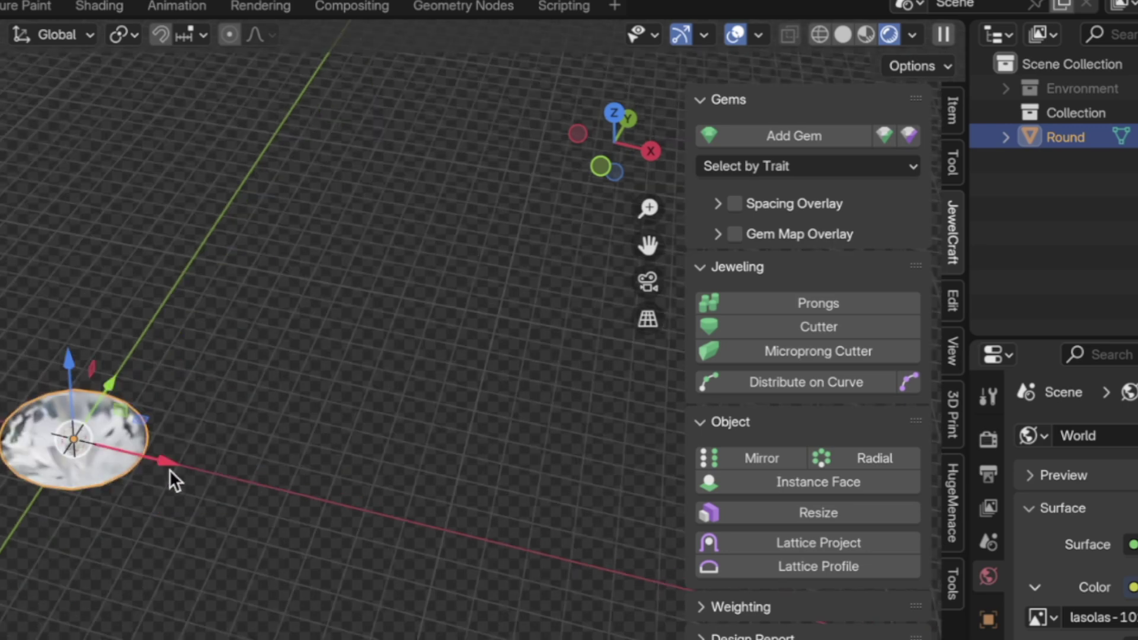
pyautogui.hotkey('alt', 'a')
pyautogui.press('h')
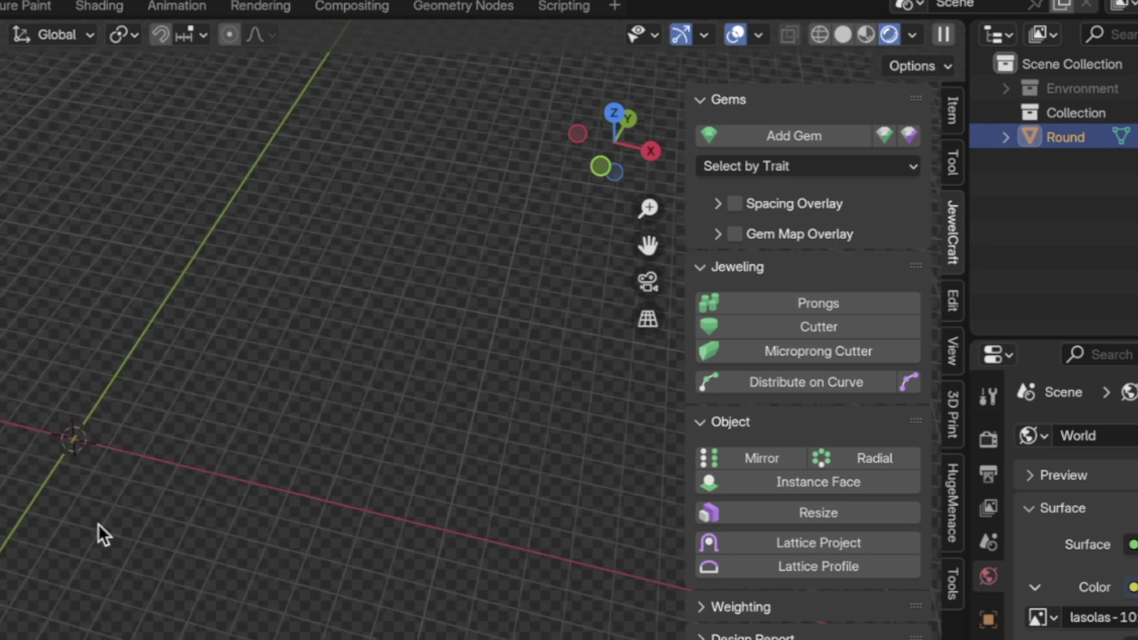
# Add a 4 mm round-cut Sapphire gem at the origin and deselect it
pyautogui.click(792, 132)
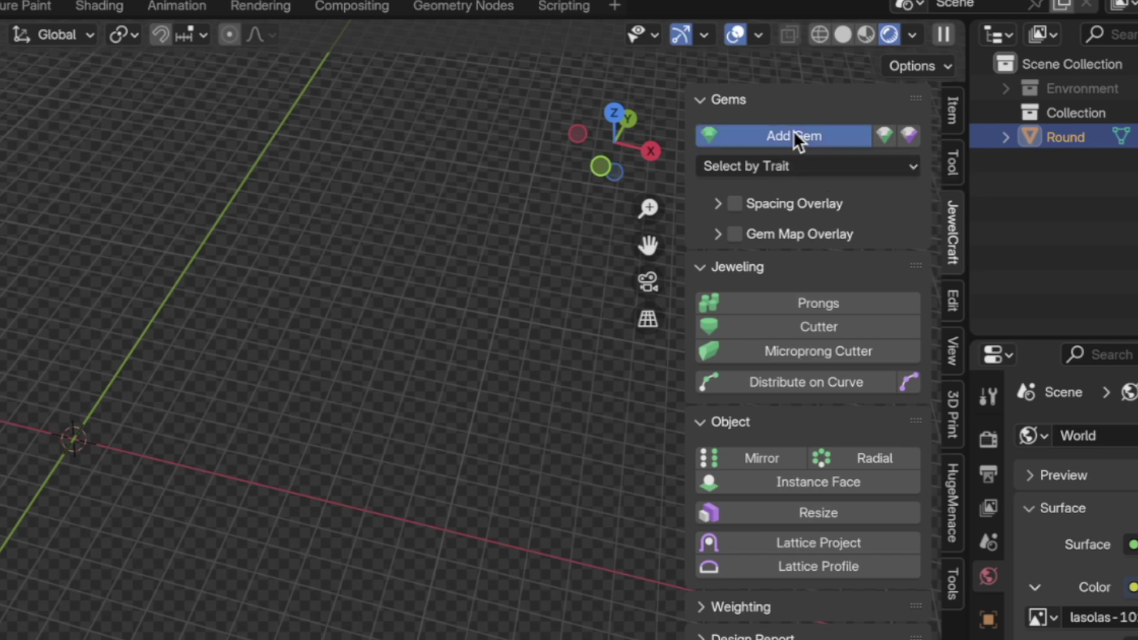
pyautogui.click(672, 204)
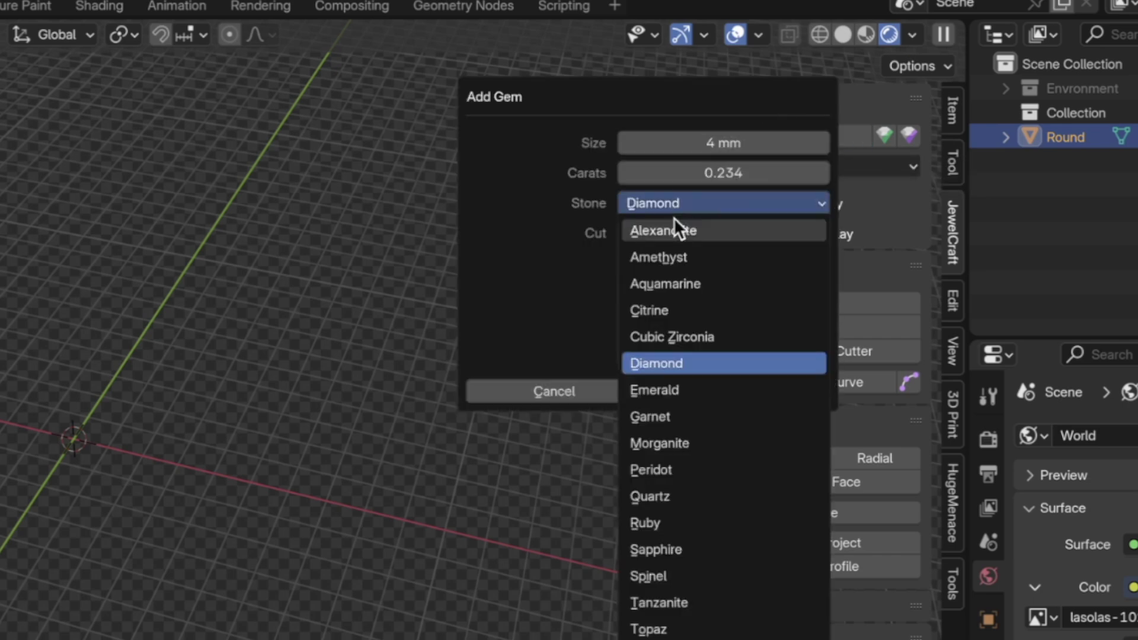
pyautogui.click(656, 549)
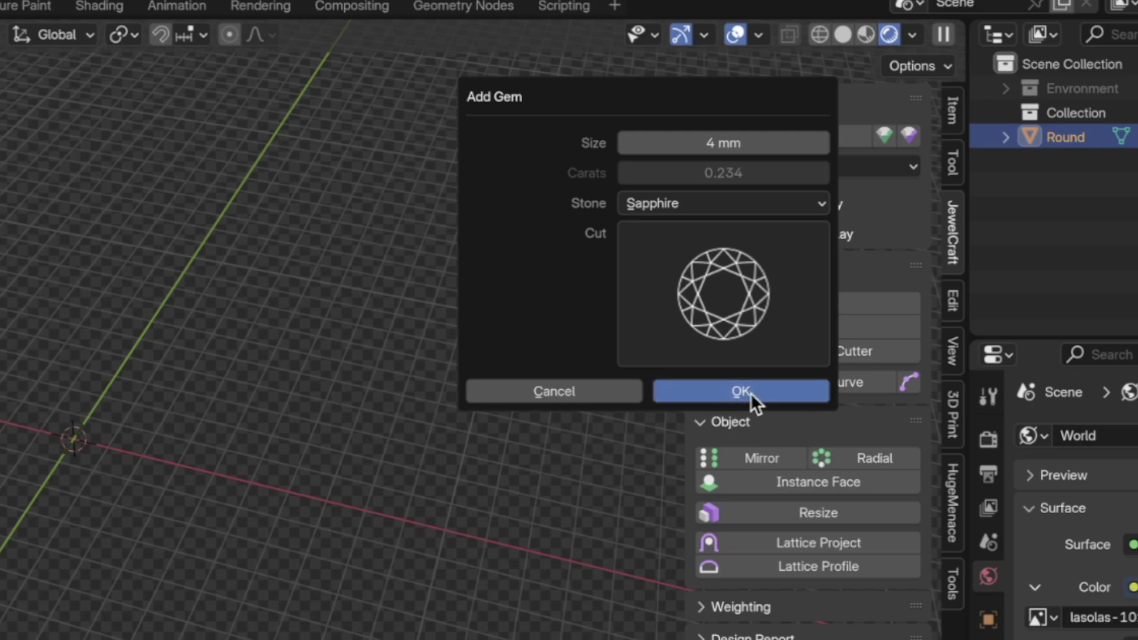
pyautogui.click(750, 392)
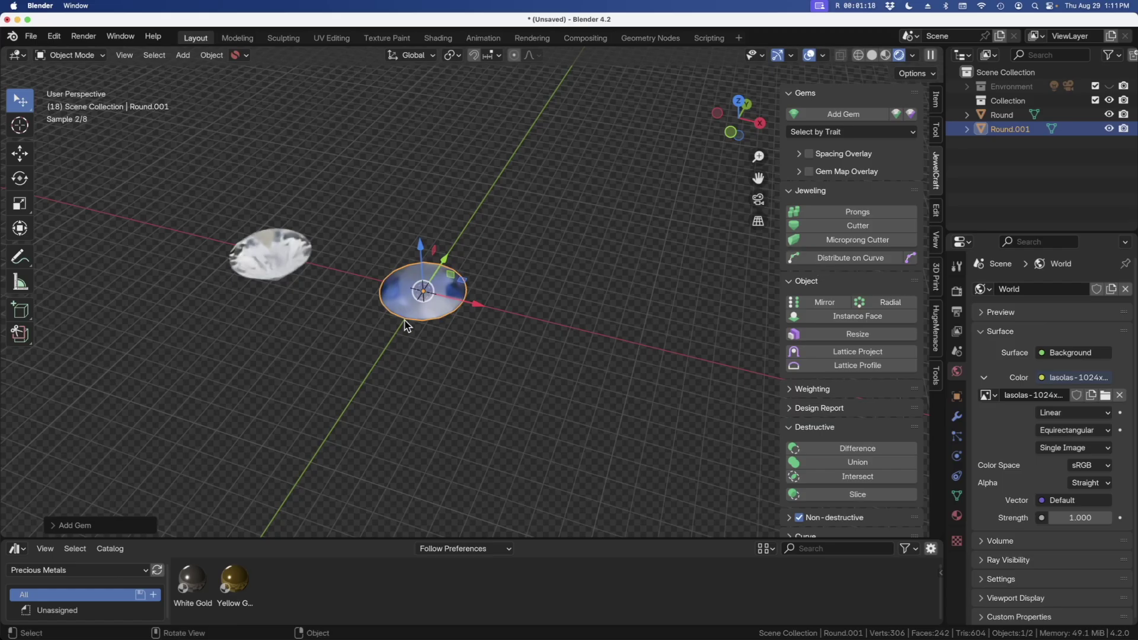
pyautogui.click(418, 339)
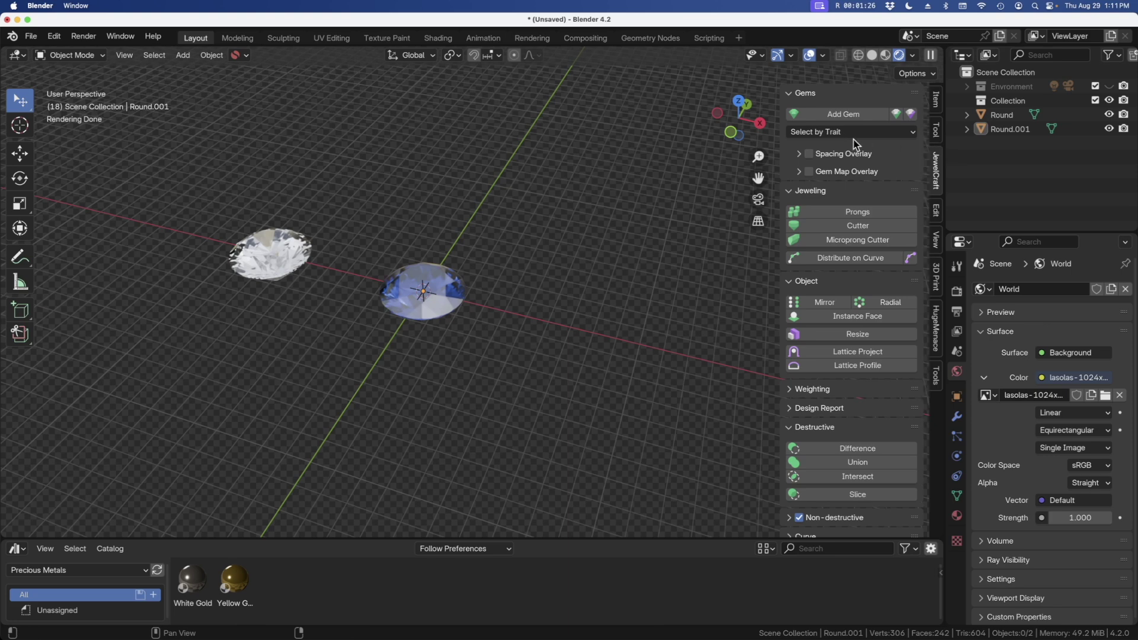
pyautogui.click(860, 115)
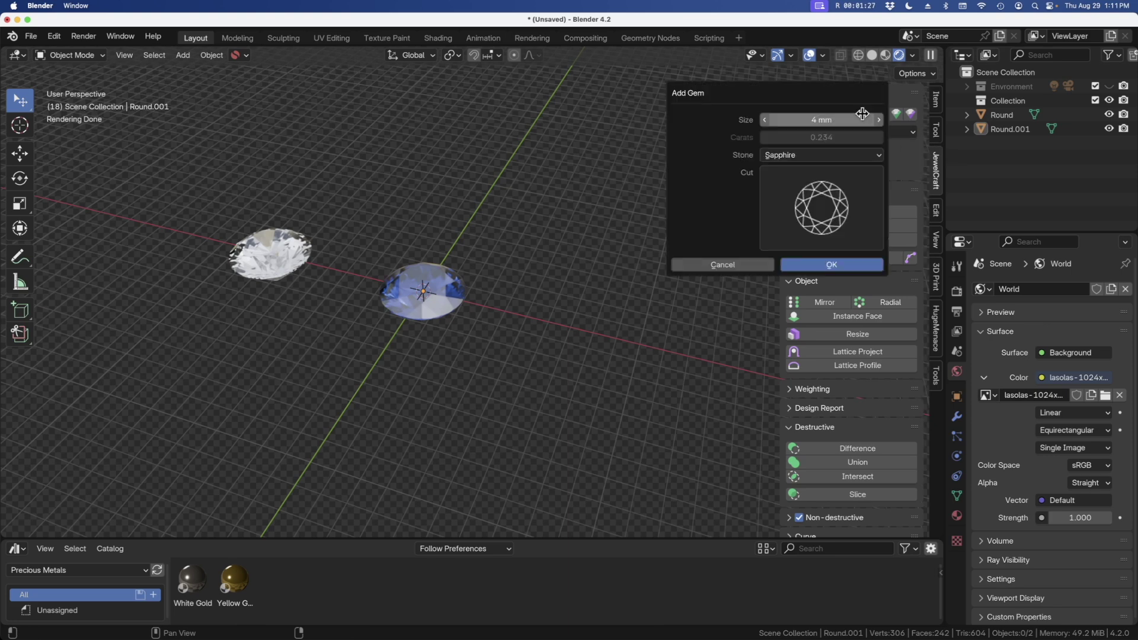
pyautogui.click(784, 157)
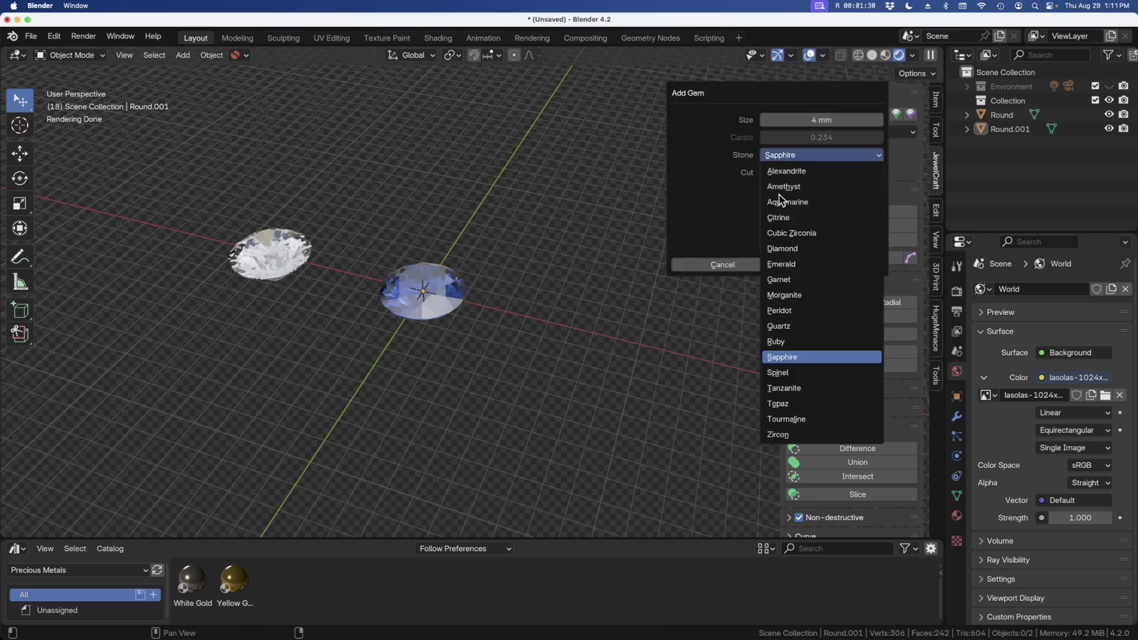
pyautogui.click(786, 251)
pyautogui.click(844, 213)
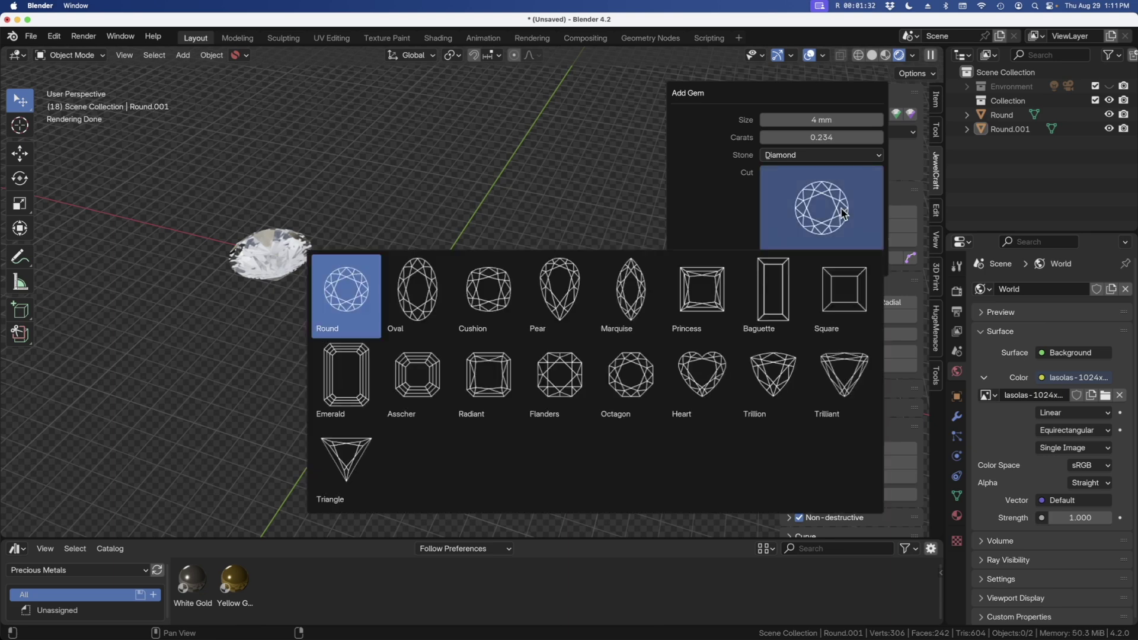
pyautogui.click(491, 381)
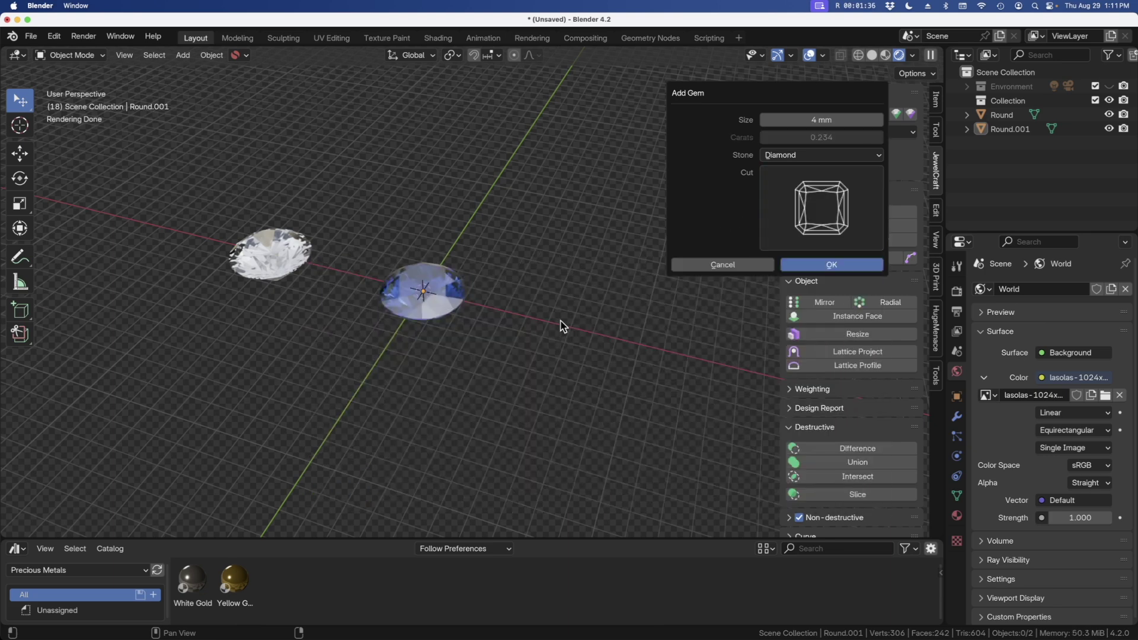
# Move the round sapphire along the positive X axis and add a 4 mm radiant-cut Sapphire gem at the origin
pyautogui.click(457, 312)
pyautogui.moveTo(477, 304); pyautogui.dragTo(715, 360)
pyautogui.click(862, 114)
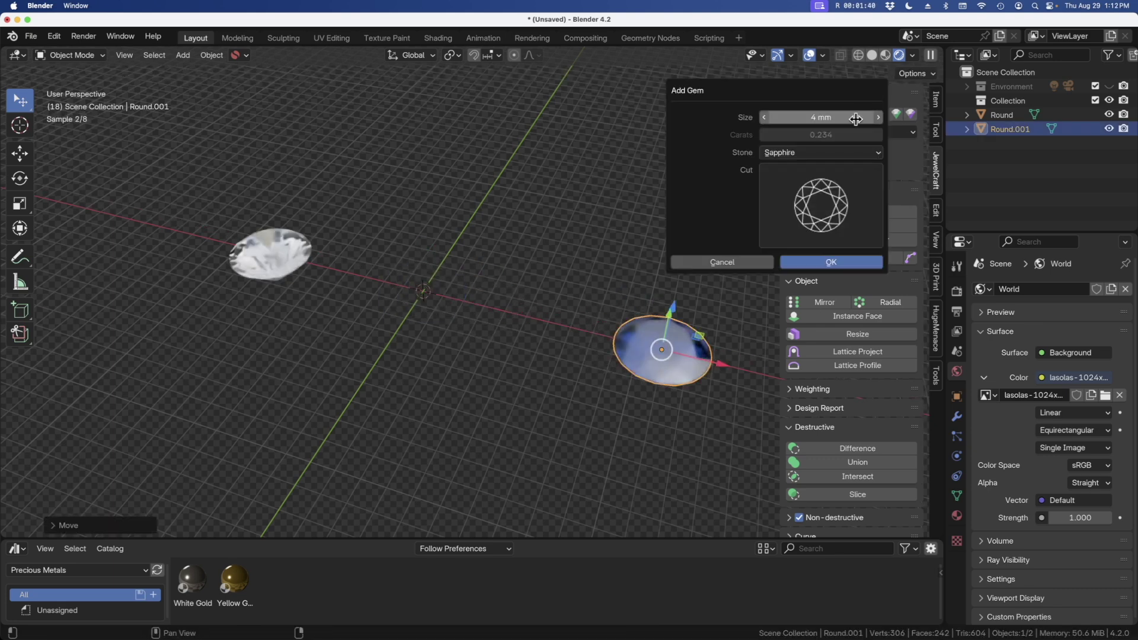
pyautogui.click(778, 230)
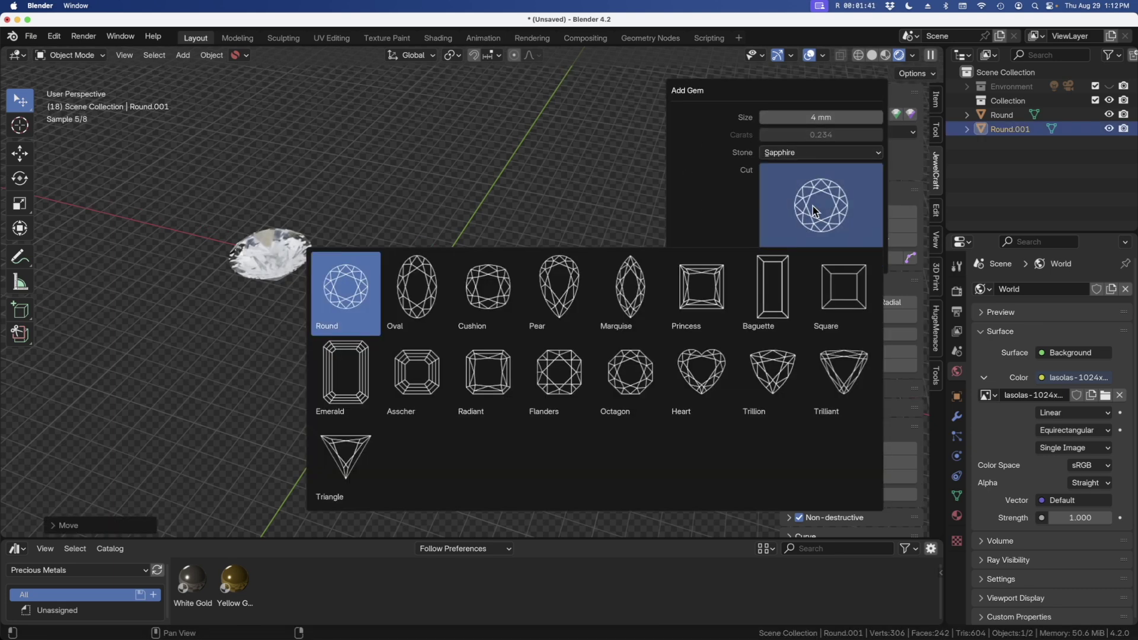
pyautogui.click(494, 384)
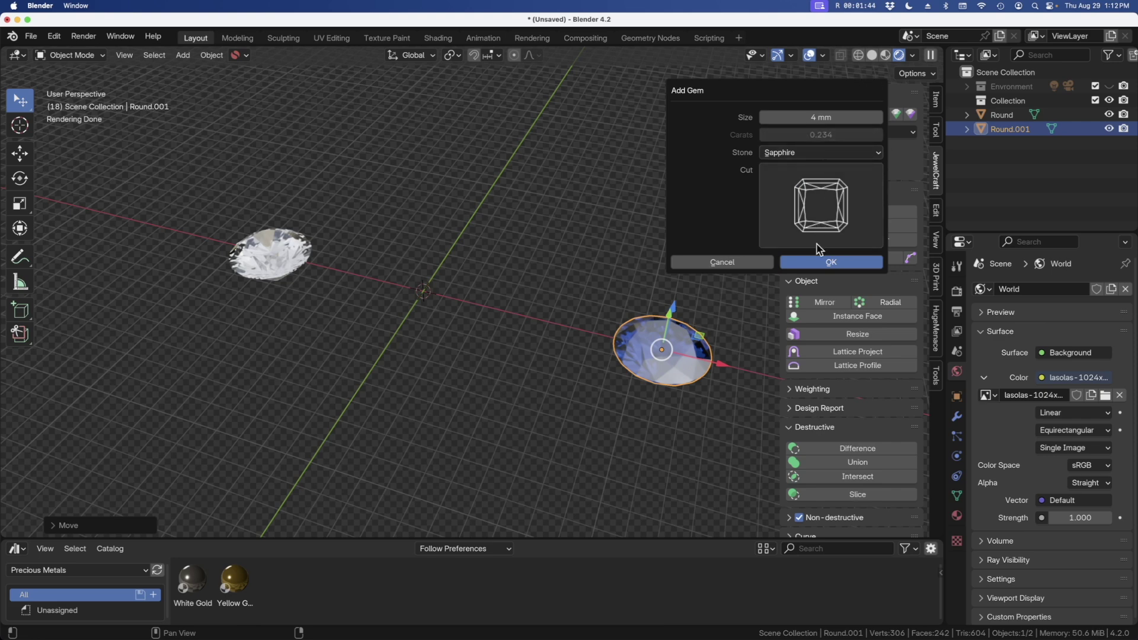
pyautogui.click(820, 263)
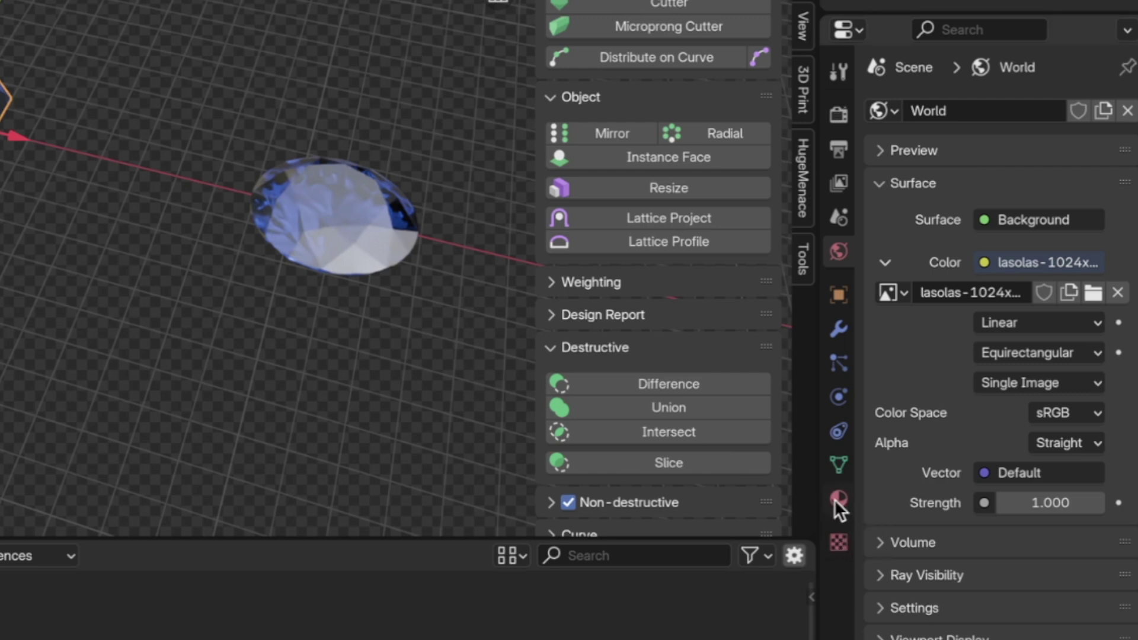
# Replace the radiant-cut gem's material with the existing Diamond material
pyautogui.click(836, 501)
pyautogui.click(896, 217)
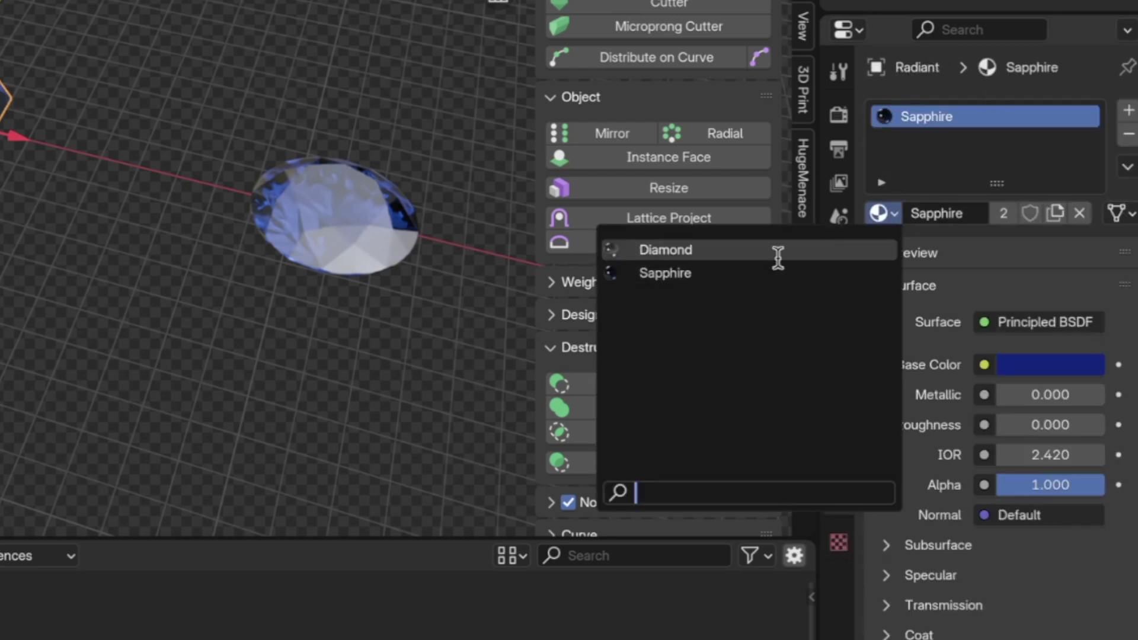
pyautogui.click(670, 248)
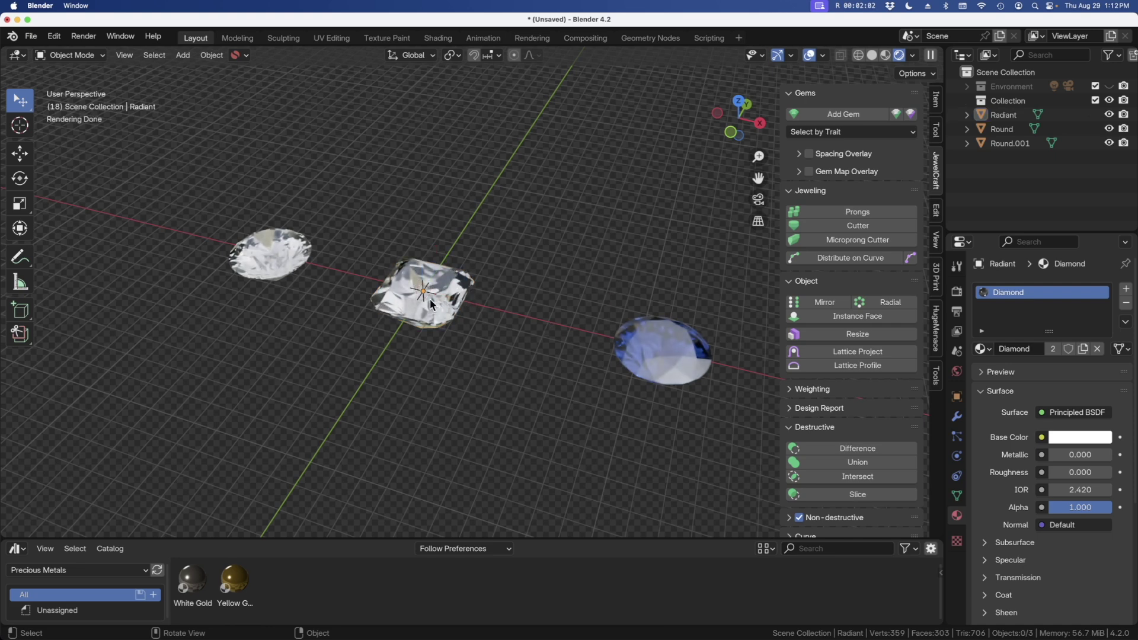
# Start adding another gem and set its size to 6.5 mm
pyautogui.click(869, 113)
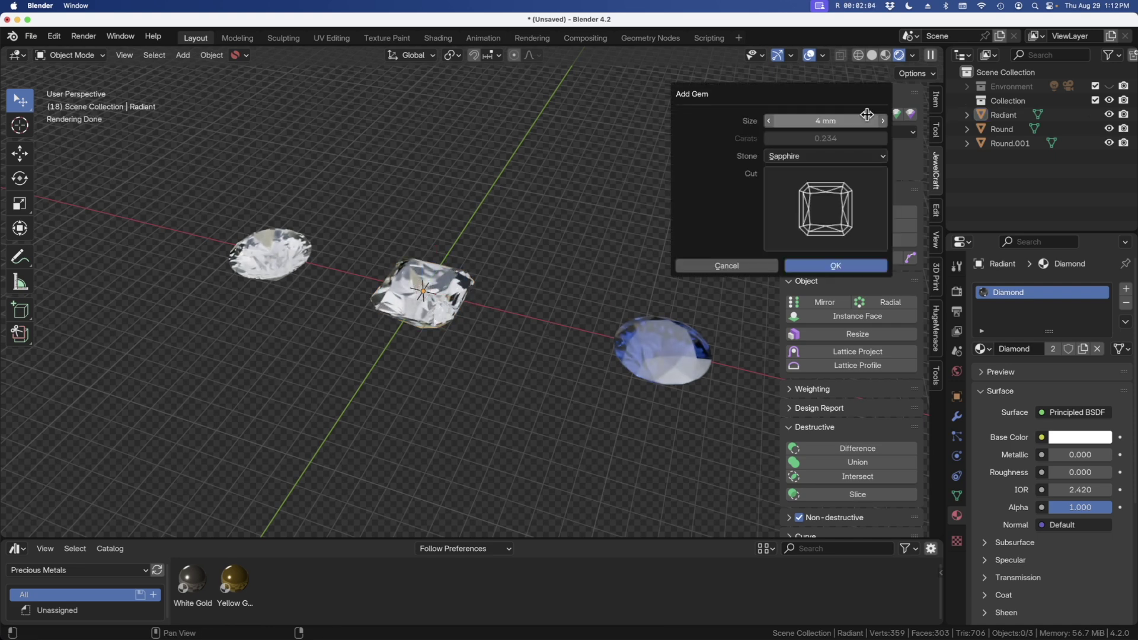
pyautogui.click(813, 223)
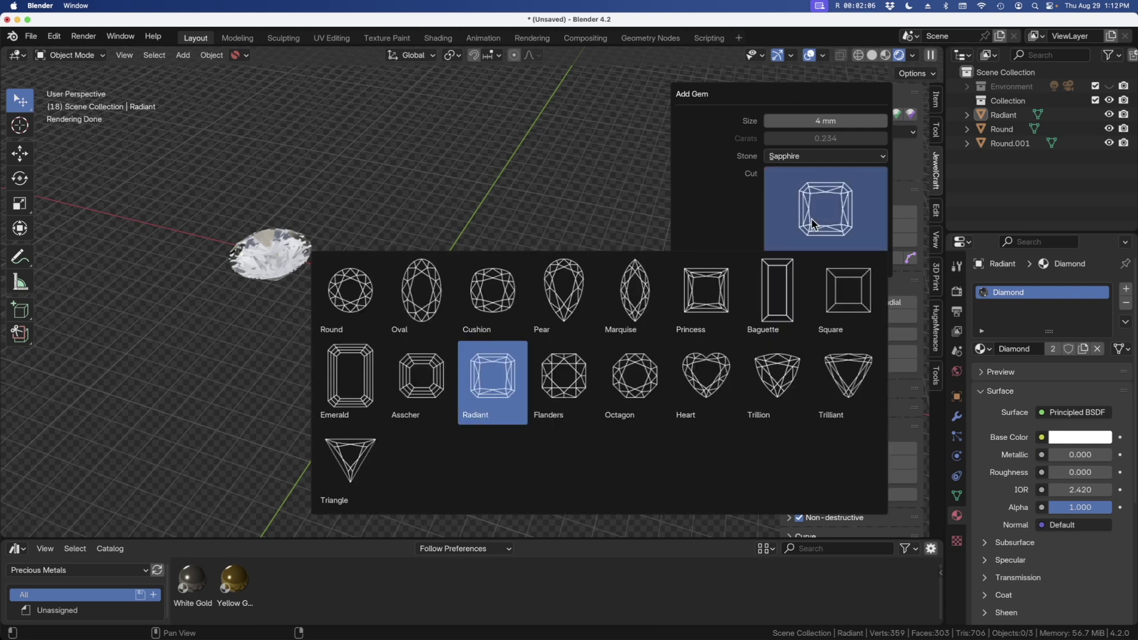
pyautogui.click(856, 388)
pyautogui.click(837, 156)
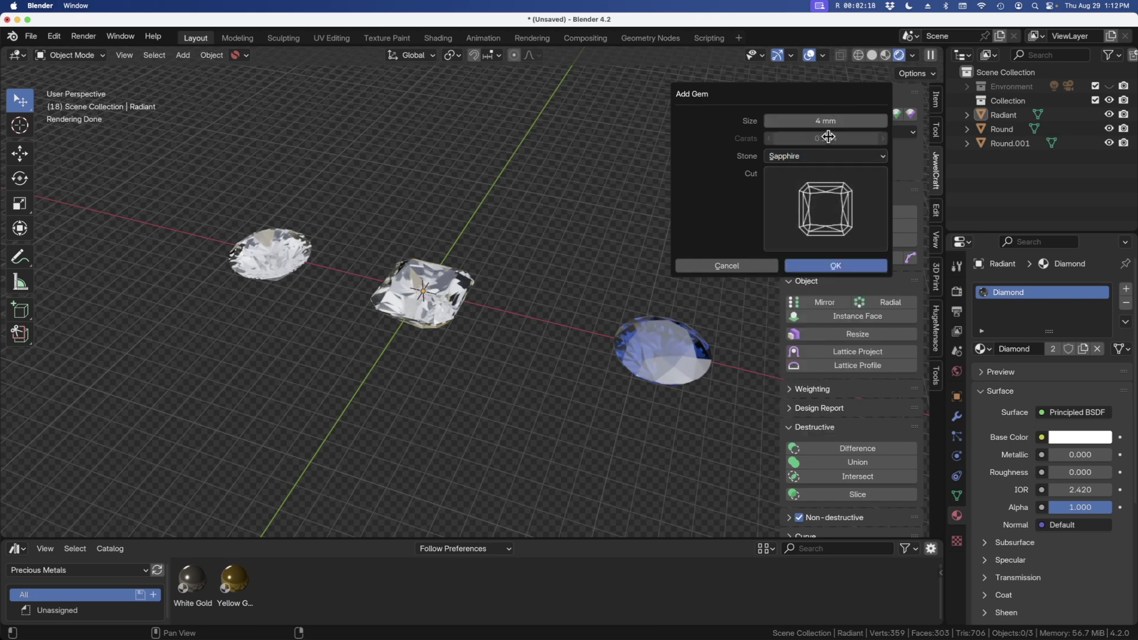
pyautogui.click(849, 121)
pyautogui.write('6')
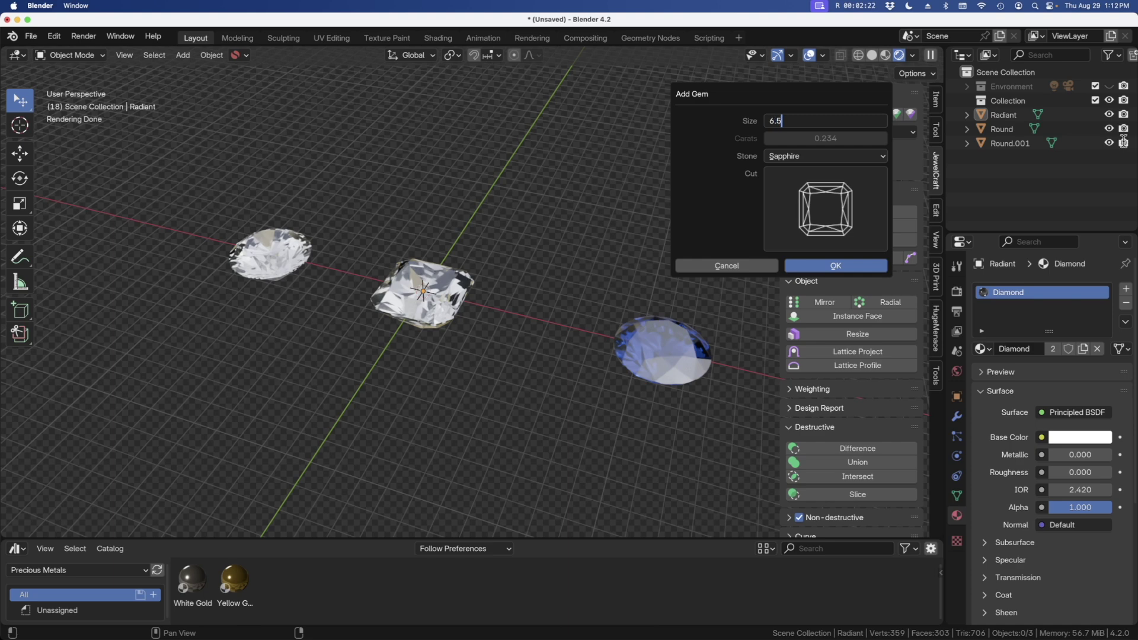
pyautogui.write('.5')
pyautogui.press('Return')
# Add the 6.5 mm gem as a round-cut Diamond and move it behind the radiant-cut gem
pyautogui.click(813, 220)
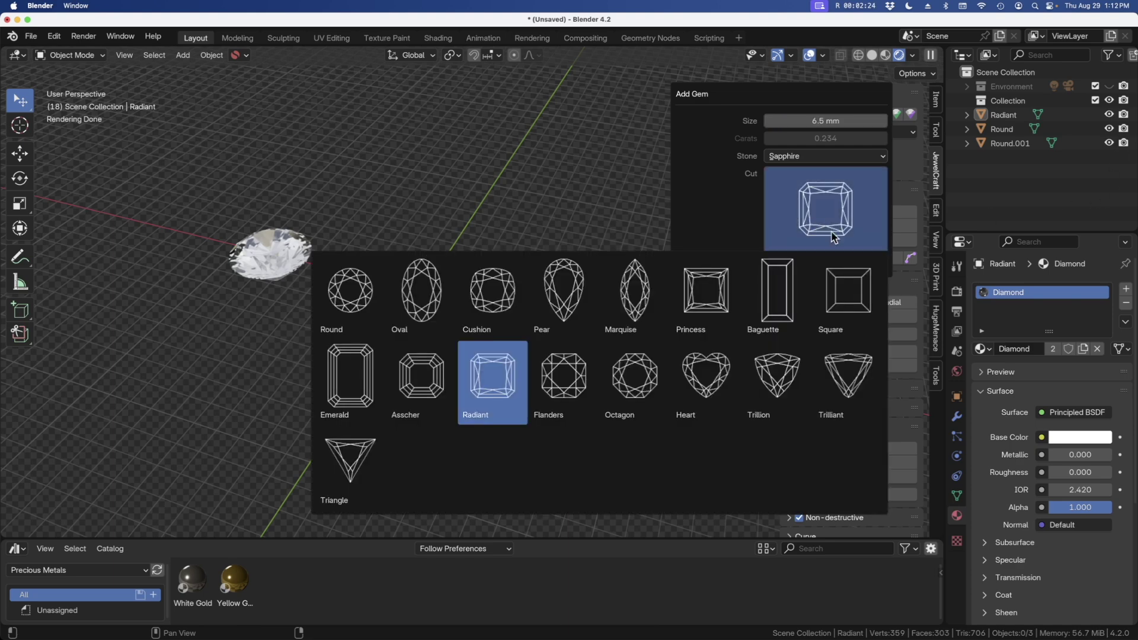
pyautogui.click(336, 292)
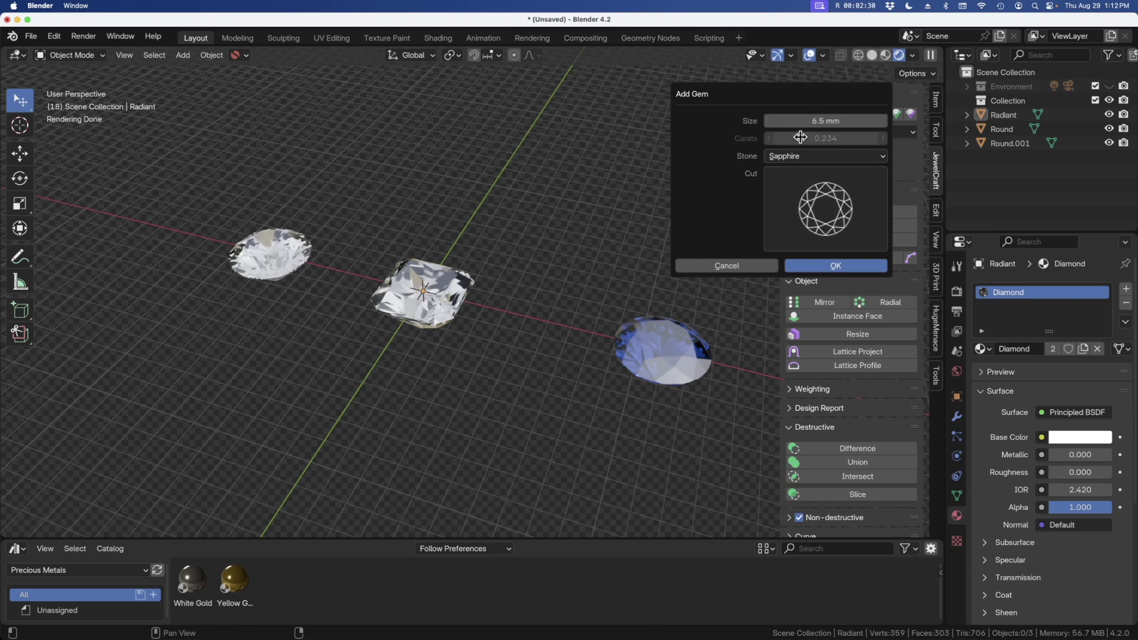
pyautogui.click(840, 157)
pyautogui.click(795, 251)
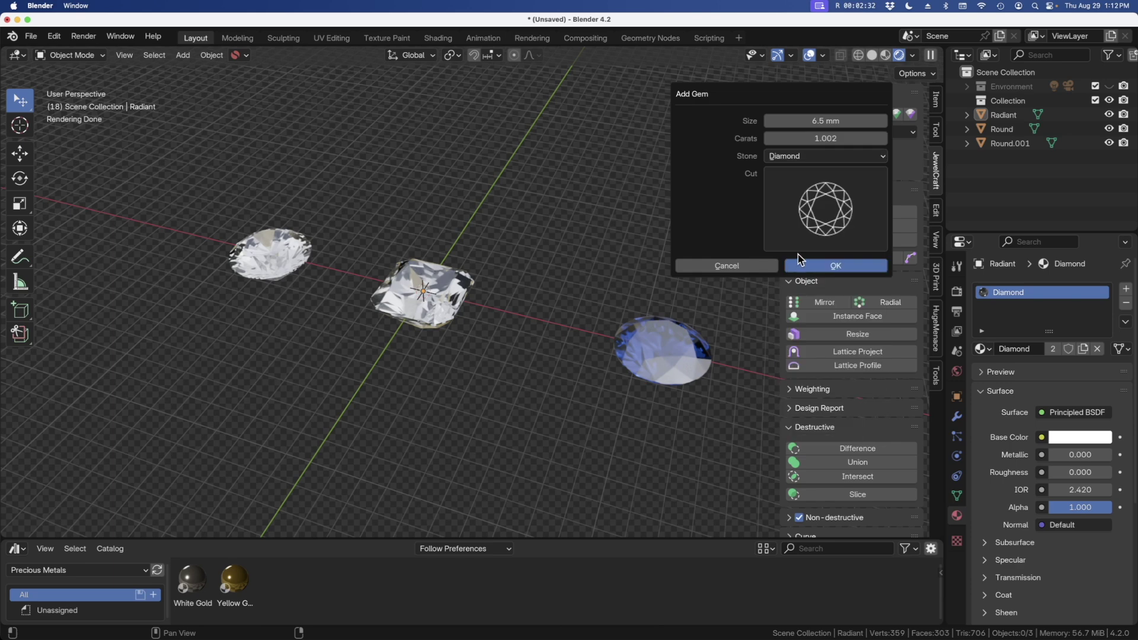
pyautogui.click(810, 267)
pyautogui.press('g')
pyautogui.click(522, 184)
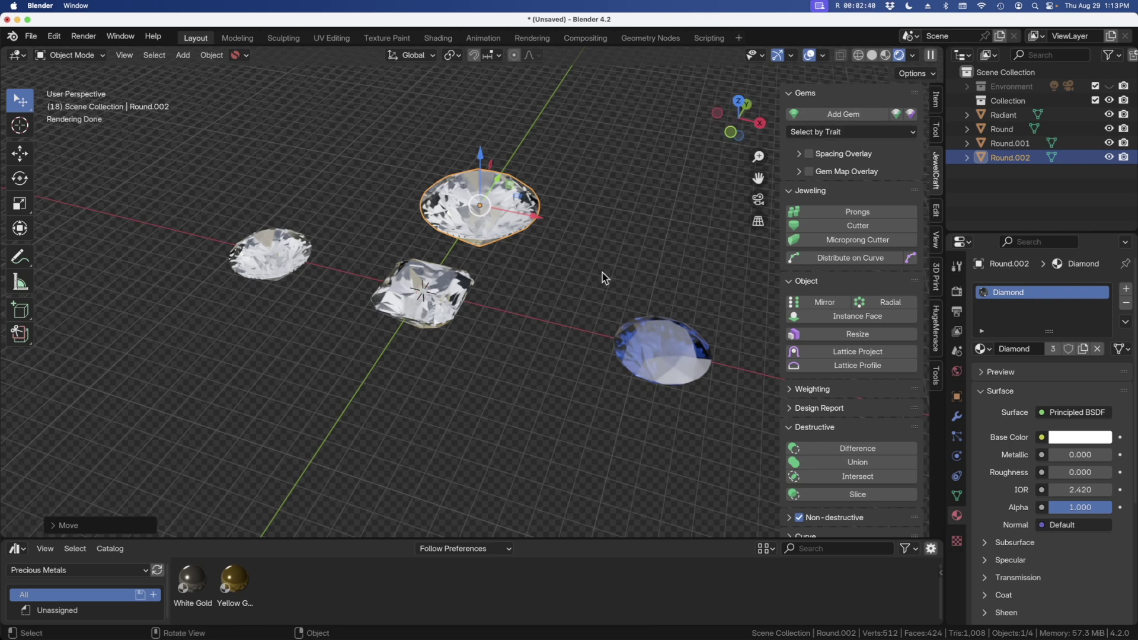
# Delete all four gems from the scene and switch the viewport to solid shading
pyautogui.click(481, 364)
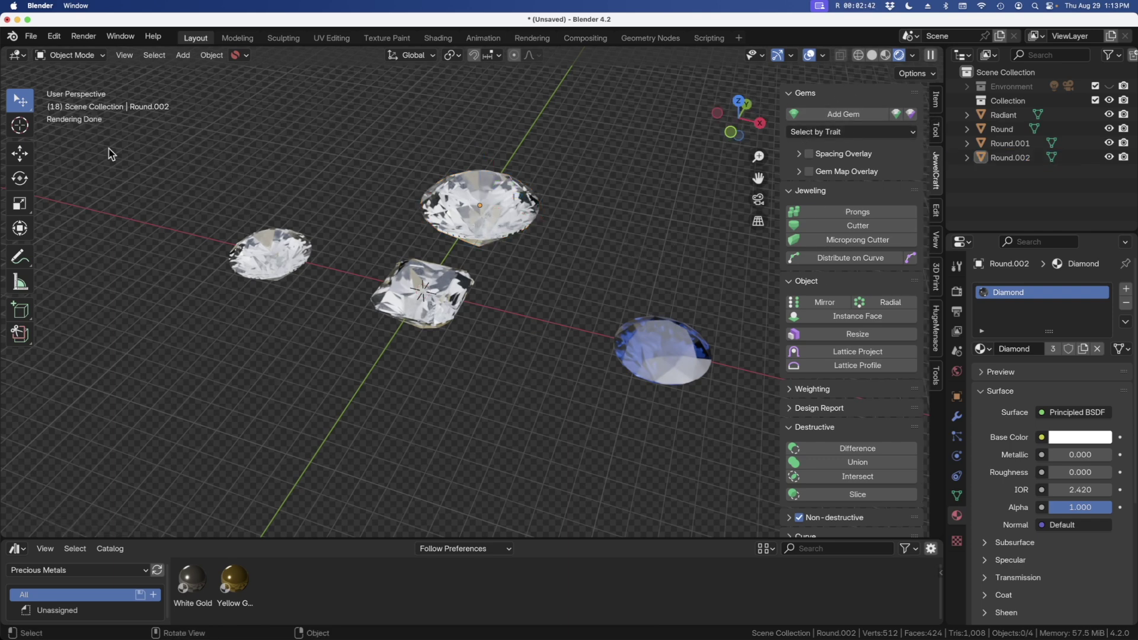
pyautogui.moveTo(20, 106); pyautogui.dragTo(58, 131)
pyautogui.moveTo(179, 148); pyautogui.dragTo(668, 415)
pyautogui.press('x')
pyautogui.click(658, 406)
pyautogui.click(871, 55)
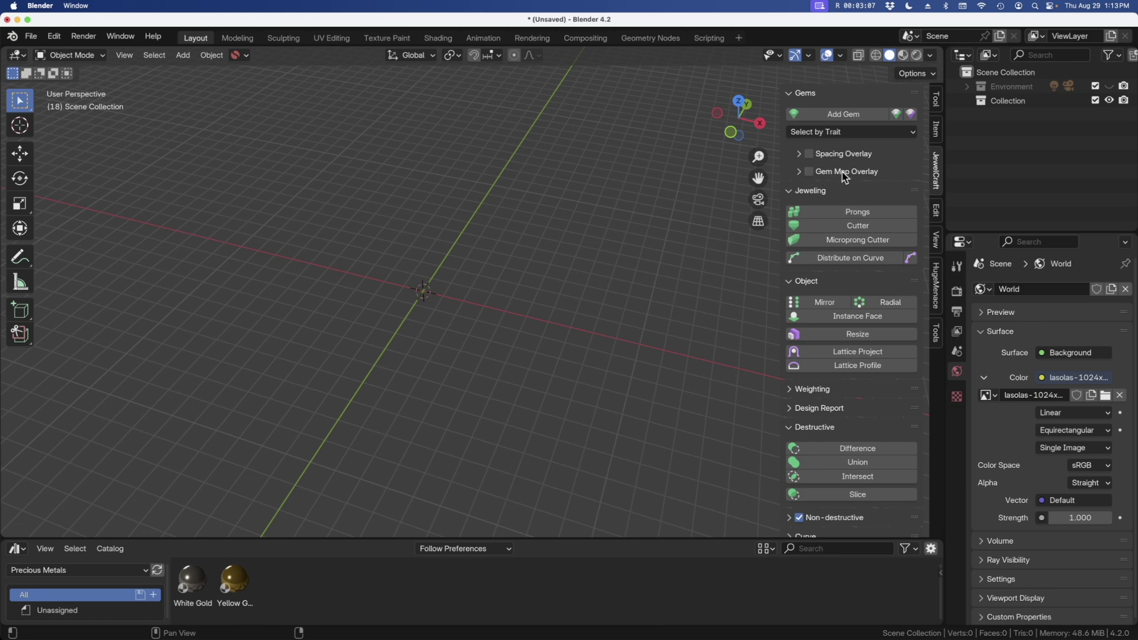
# Add a 2 mm round-cut Diamond gem at the origin
pyautogui.click(841, 121)
pyautogui.click(791, 125)
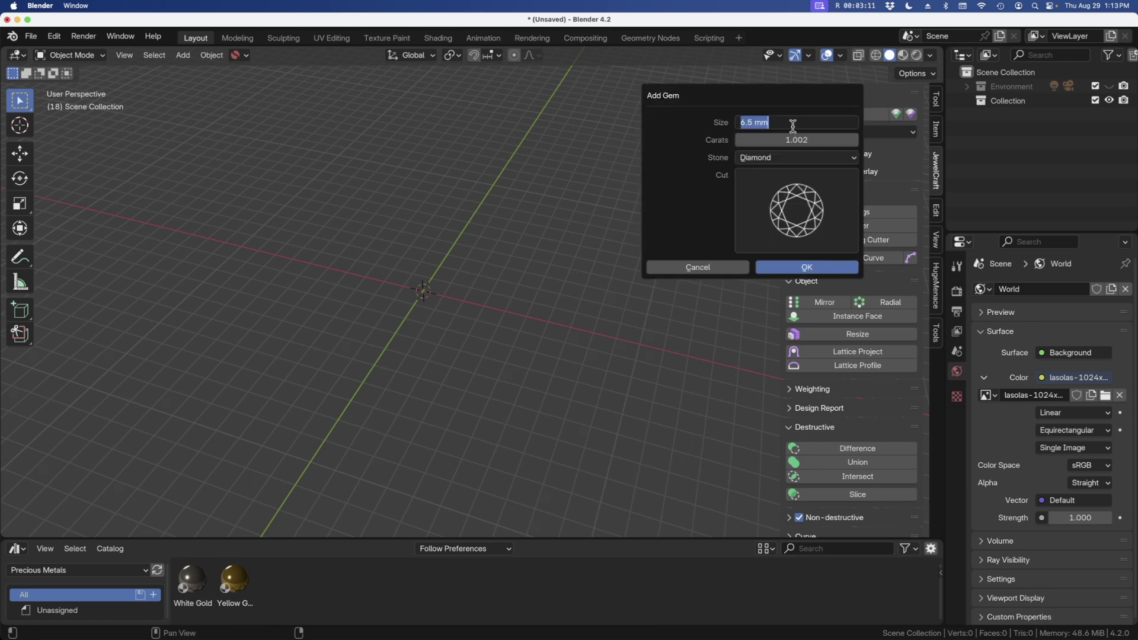
pyautogui.write('2')
pyautogui.press('Return')
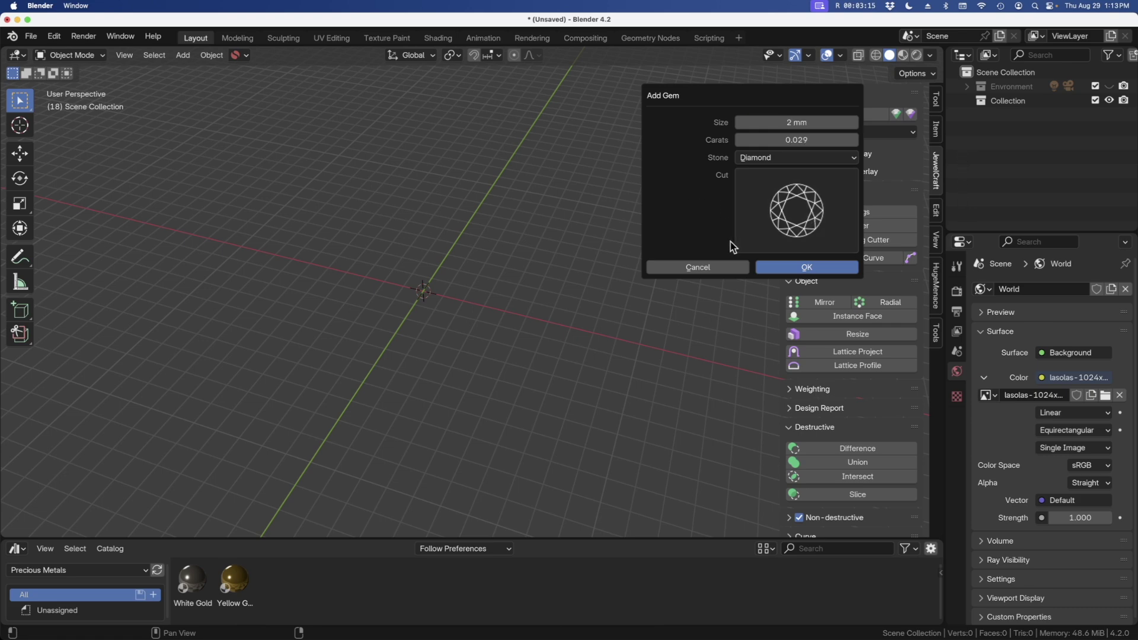
pyautogui.click(844, 268)
# In top view, duplicate the gem three times along the X axis to form an evenly spaced row of four
pyautogui.keyDown('alt'); pyautogui.moveTo(372, 267); pyautogui.dragTo(384, 287, button='middle'); pyautogui.keyUp('alt')
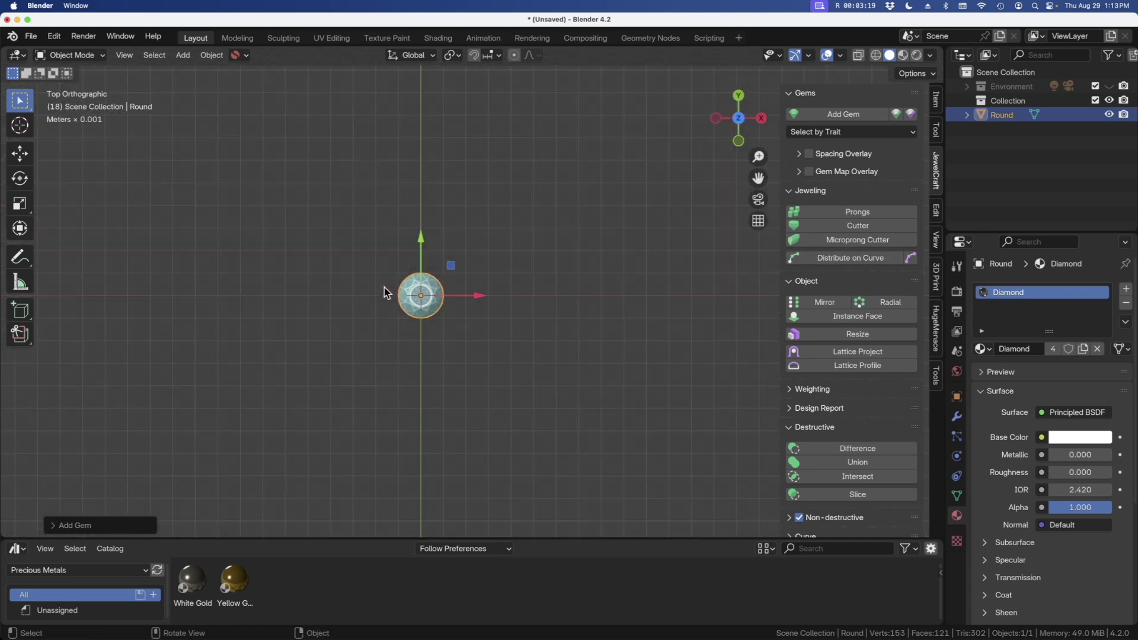
pyautogui.scroll(3, 438, 310)
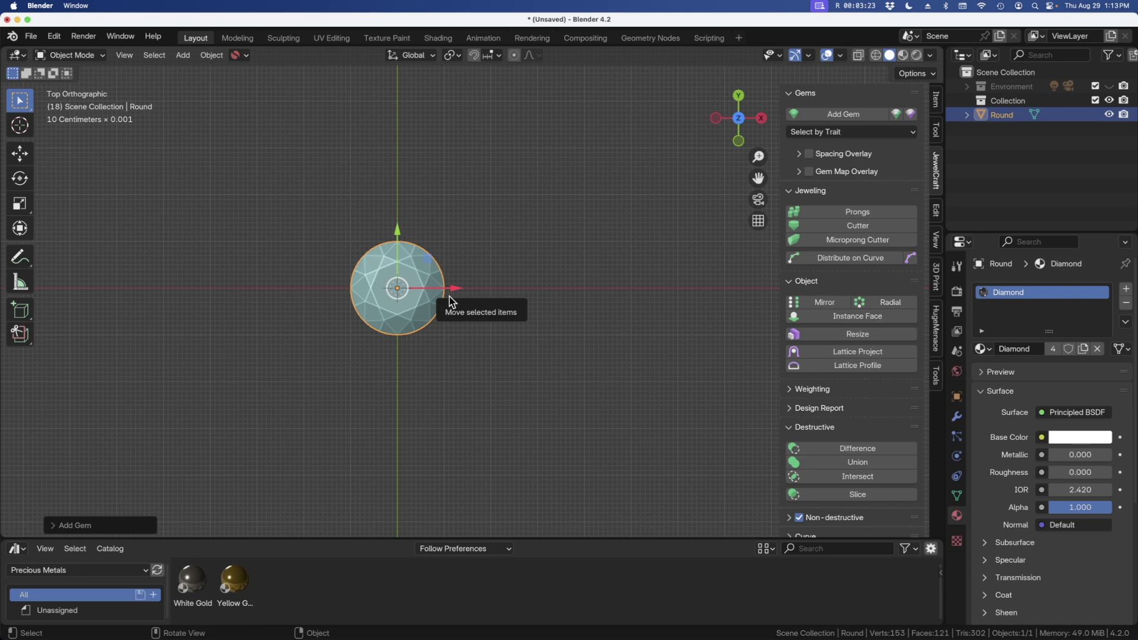
pyautogui.hotkey('shift', 'd')
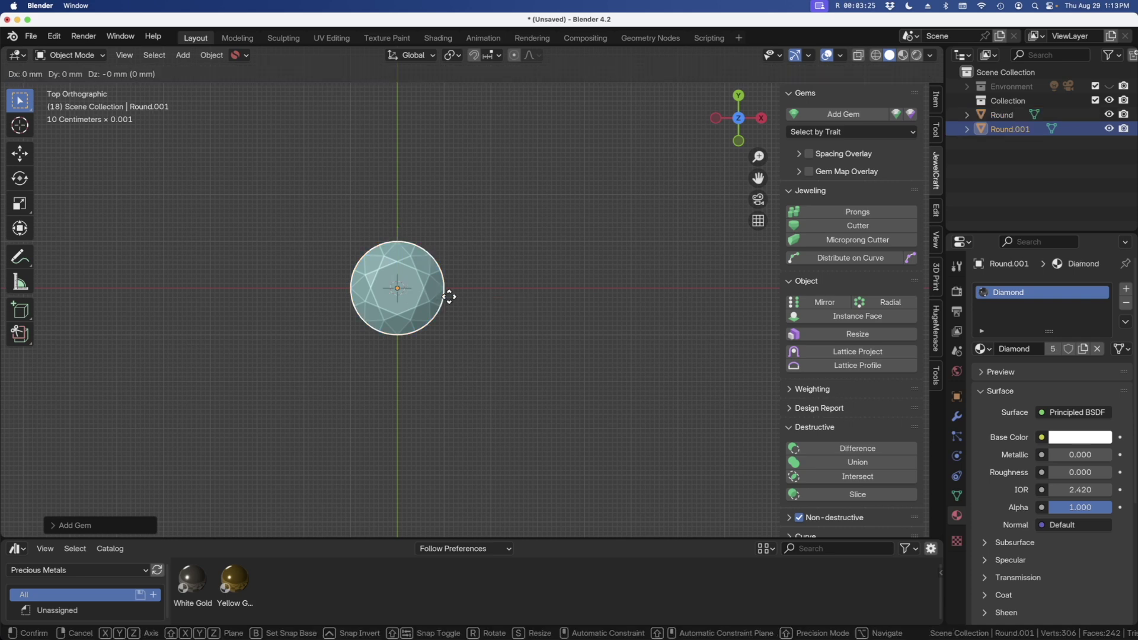
pyautogui.press('x')
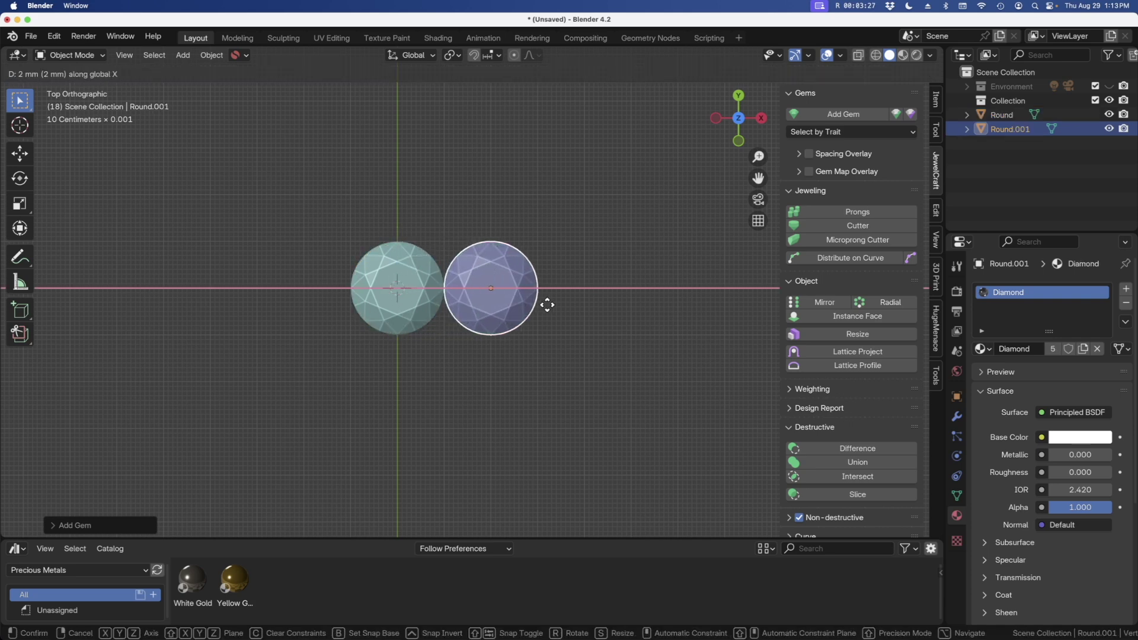
pyautogui.click(552, 305)
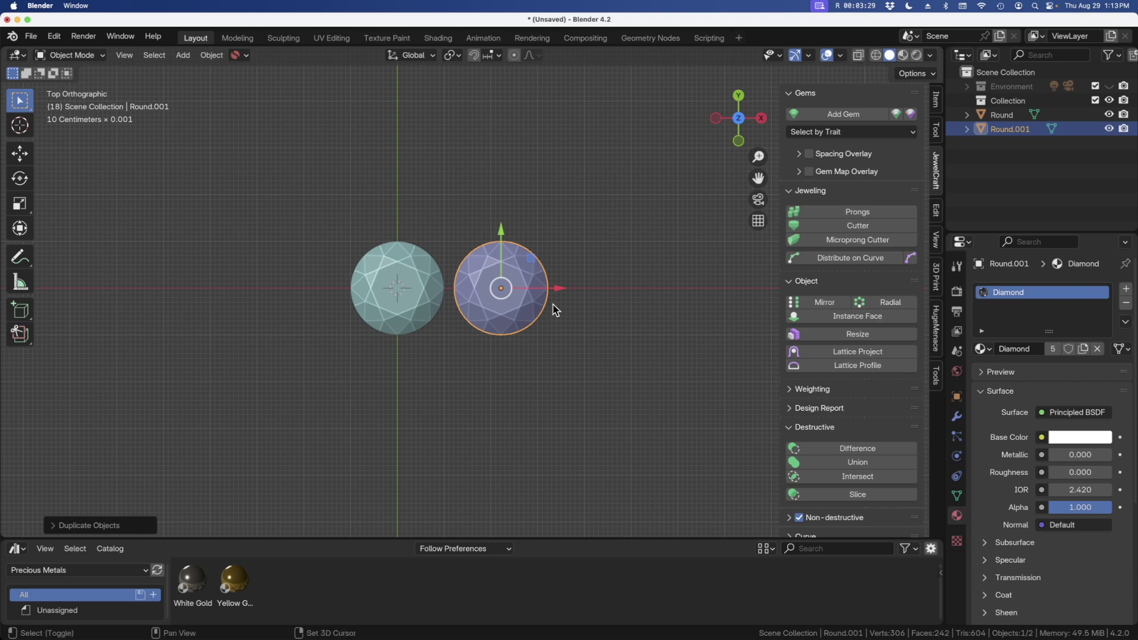
pyautogui.hotkey('shift', 'd')
pyautogui.click(655, 307)
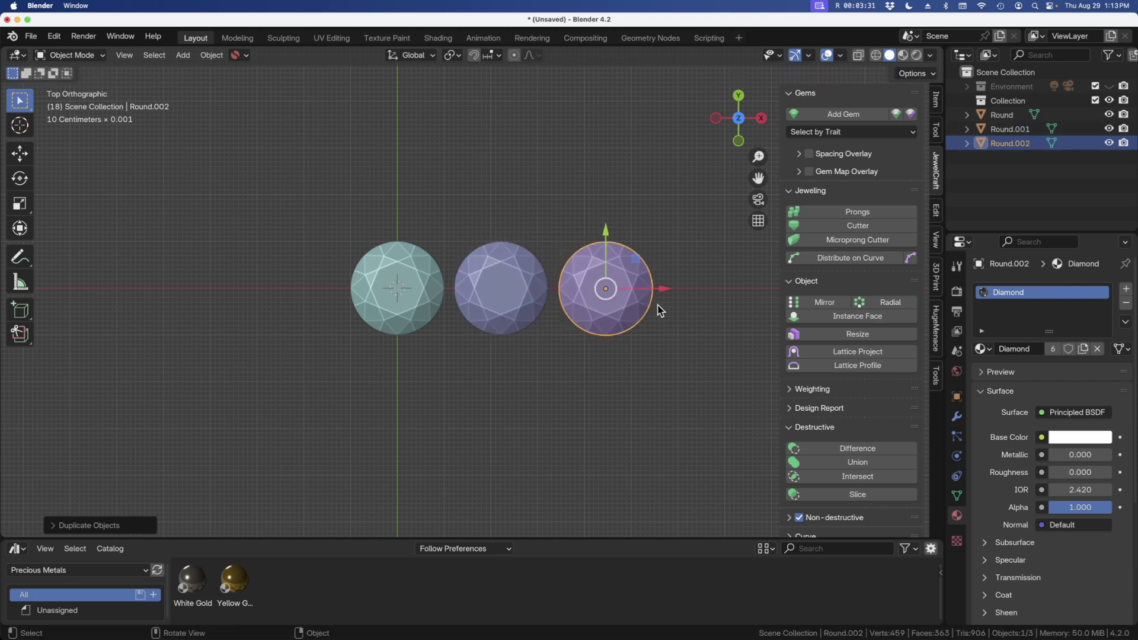
pyautogui.hotkey('shift', 'd')
pyautogui.press('x')
pyautogui.click(762, 302)
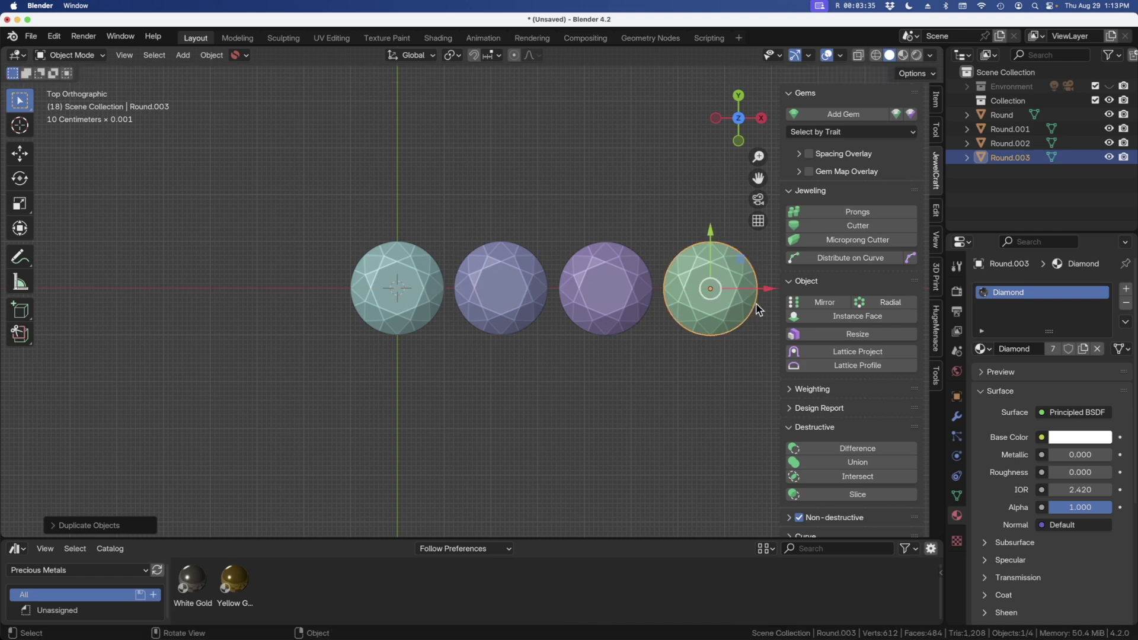
# Turn on the Spacing Overlay, expand its settings and enable Show All for the whole row of gems
pyautogui.scroll(-2, 255, 251)
pyautogui.moveTo(289, 214); pyautogui.dragTo(634, 313)
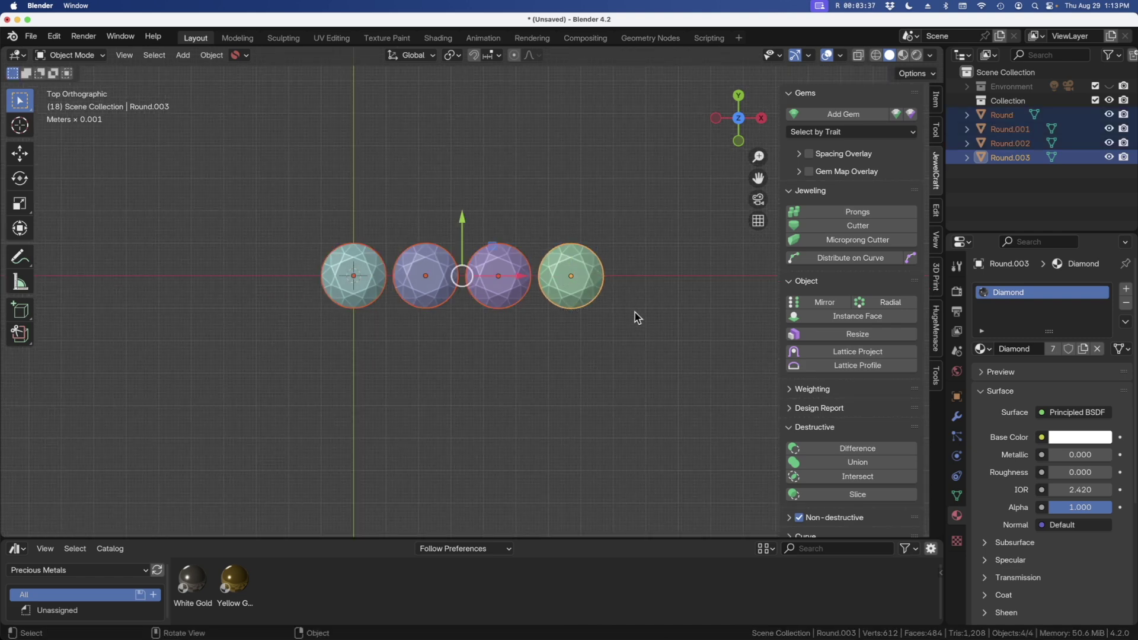
pyautogui.click(605, 221)
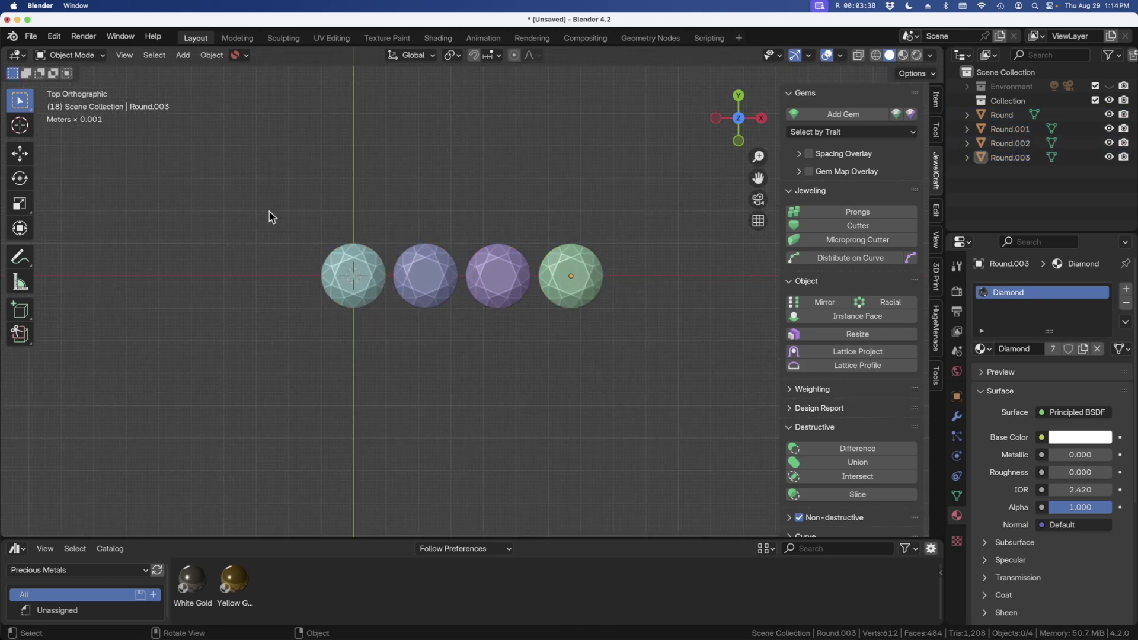
pyautogui.click(477, 301)
pyautogui.click(810, 154)
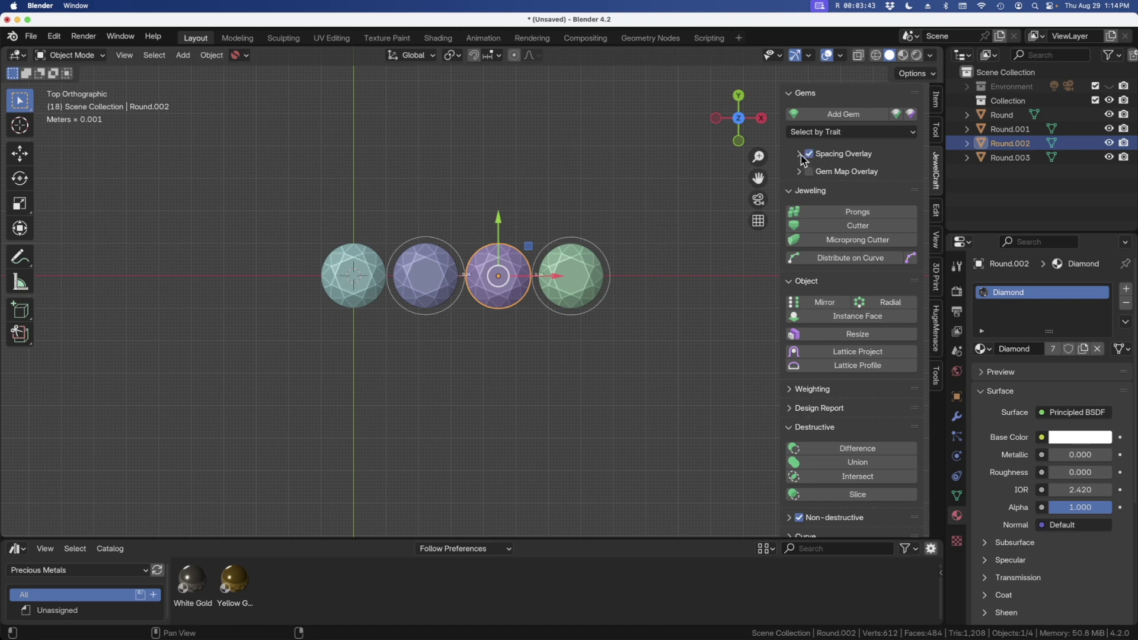
pyautogui.click(800, 155)
pyautogui.moveTo(273, 213); pyautogui.dragTo(669, 330)
pyautogui.click(857, 178)
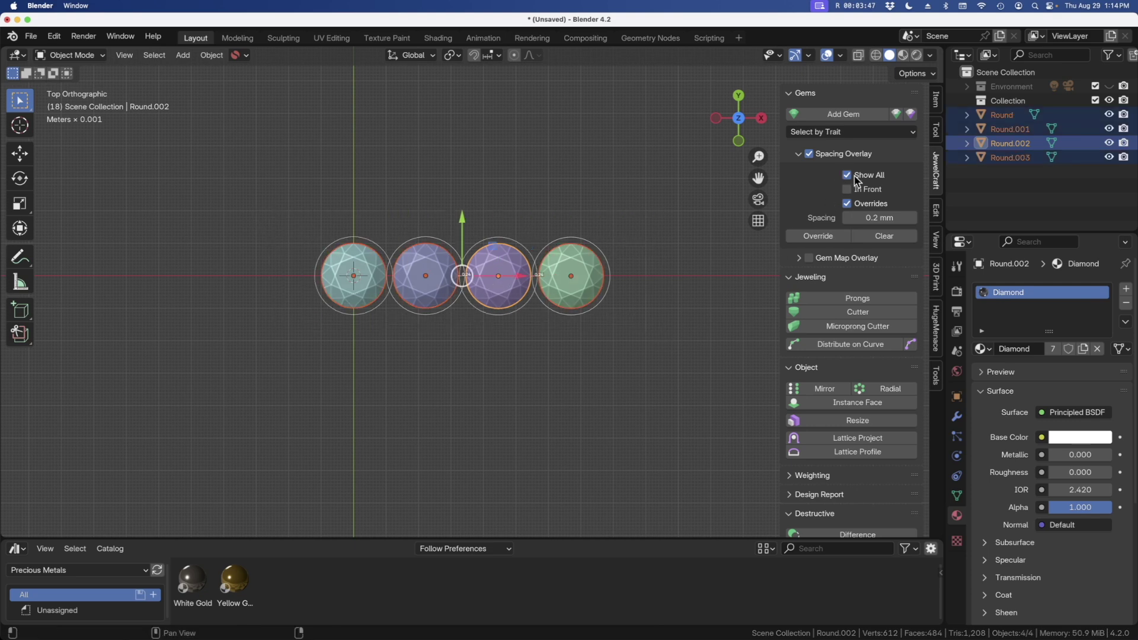
# Move the third gem above and the fourth below the gap between the first two gems, using the spacing rings as a guide
pyautogui.scroll(4, 462, 274)
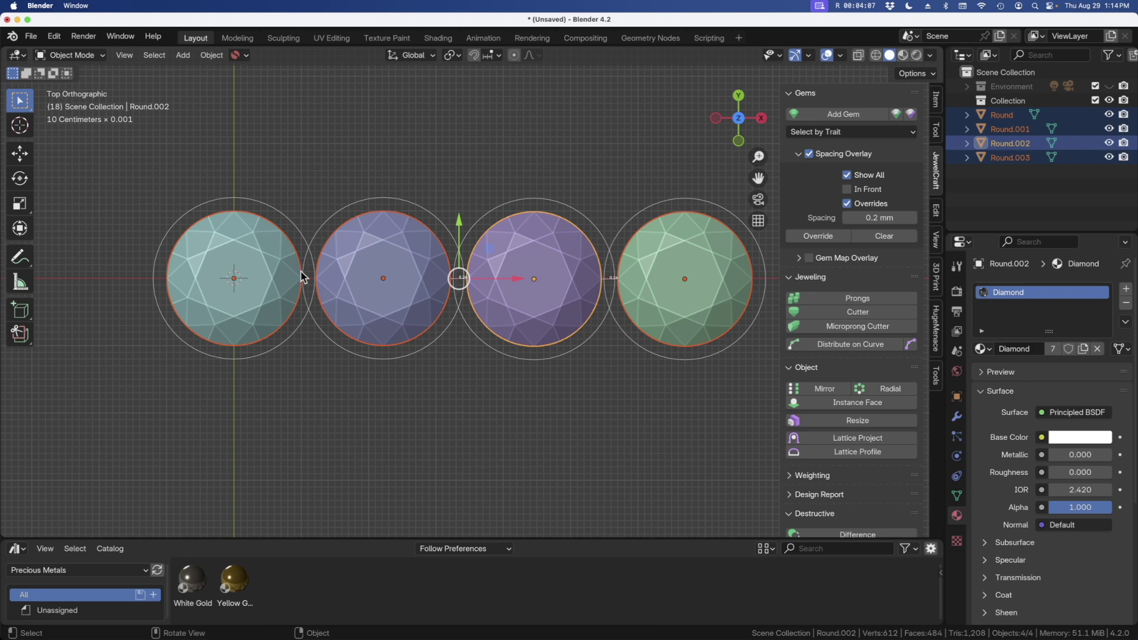
pyautogui.click(578, 258)
pyautogui.moveTo(533, 282); pyautogui.dragTo(309, 157)
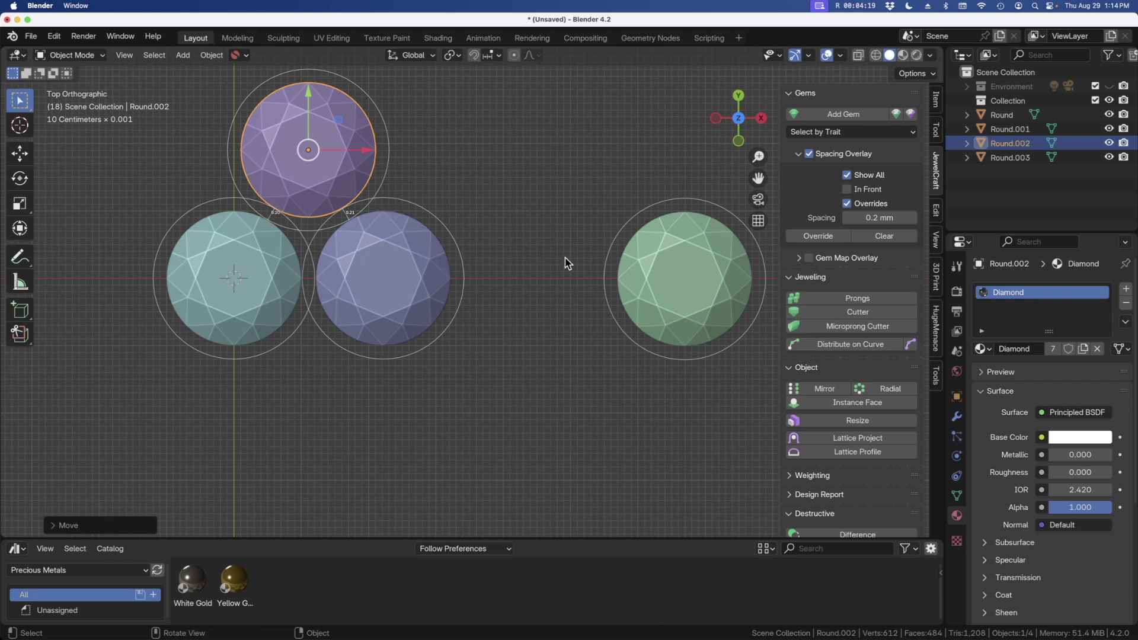
pyautogui.click(681, 274)
pyautogui.moveTo(683, 279); pyautogui.dragTo(310, 405)
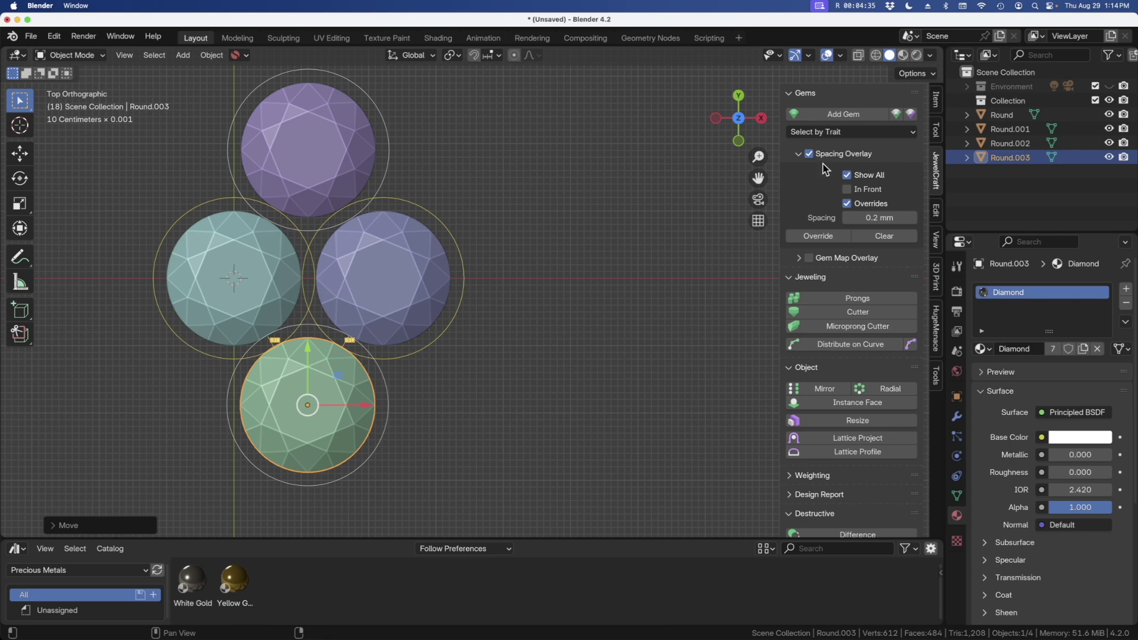
# Switch off the Spacing Overlay, turn on the Gem Map Overlay and select the upper gem to check its map colouring
pyautogui.click(810, 155)
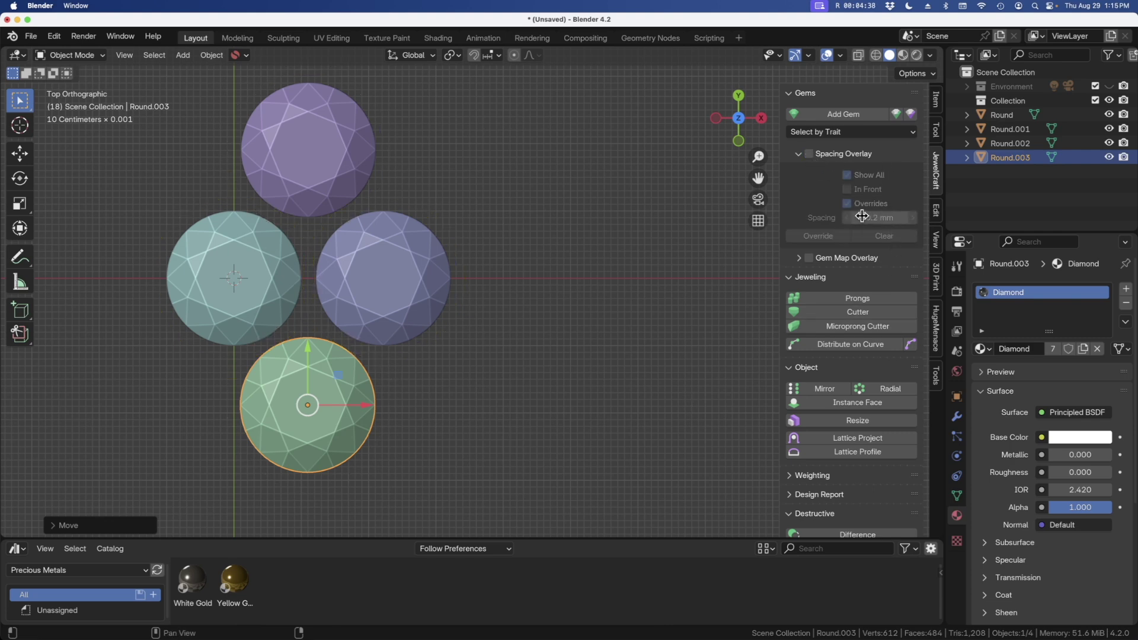
pyautogui.click(808, 257)
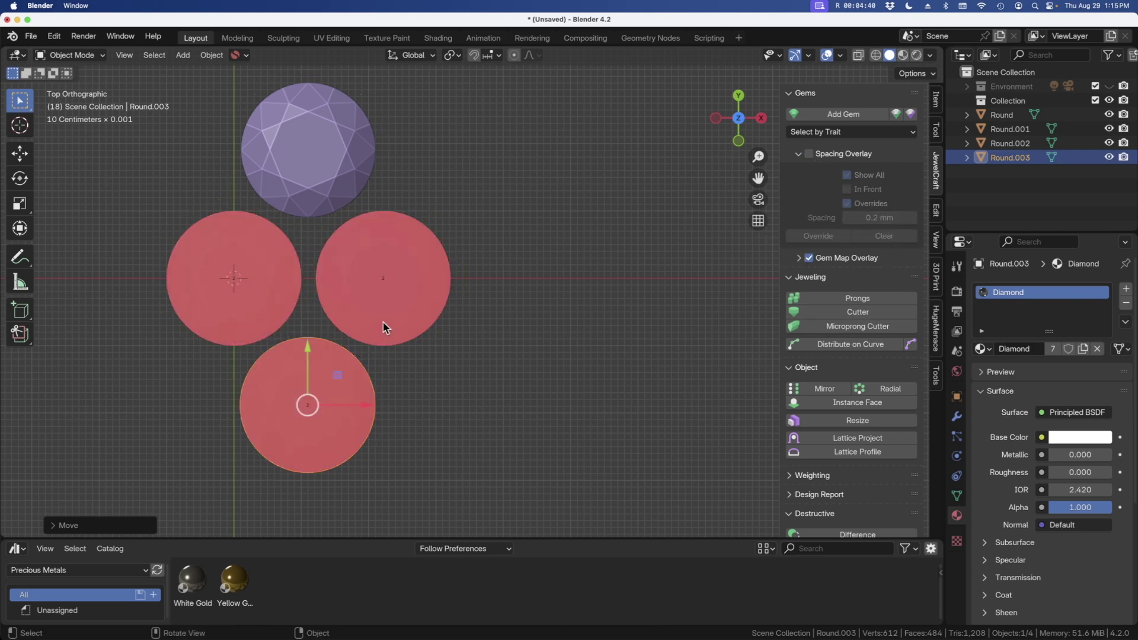
pyautogui.scroll(-1, 393, 348)
pyautogui.click(348, 215)
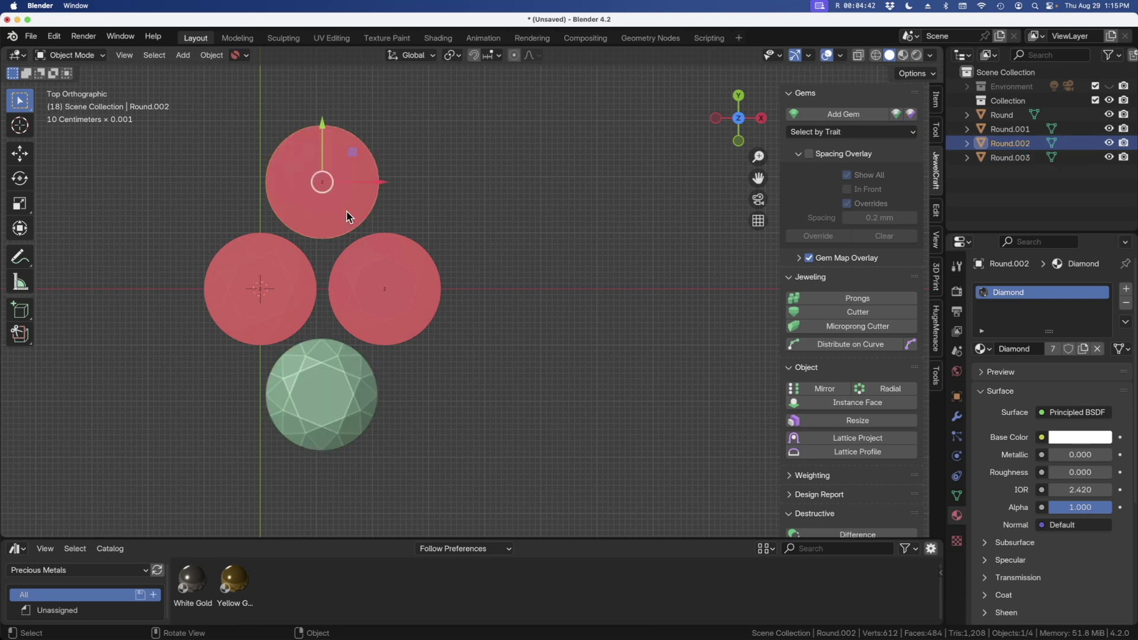
pyautogui.click(267, 437)
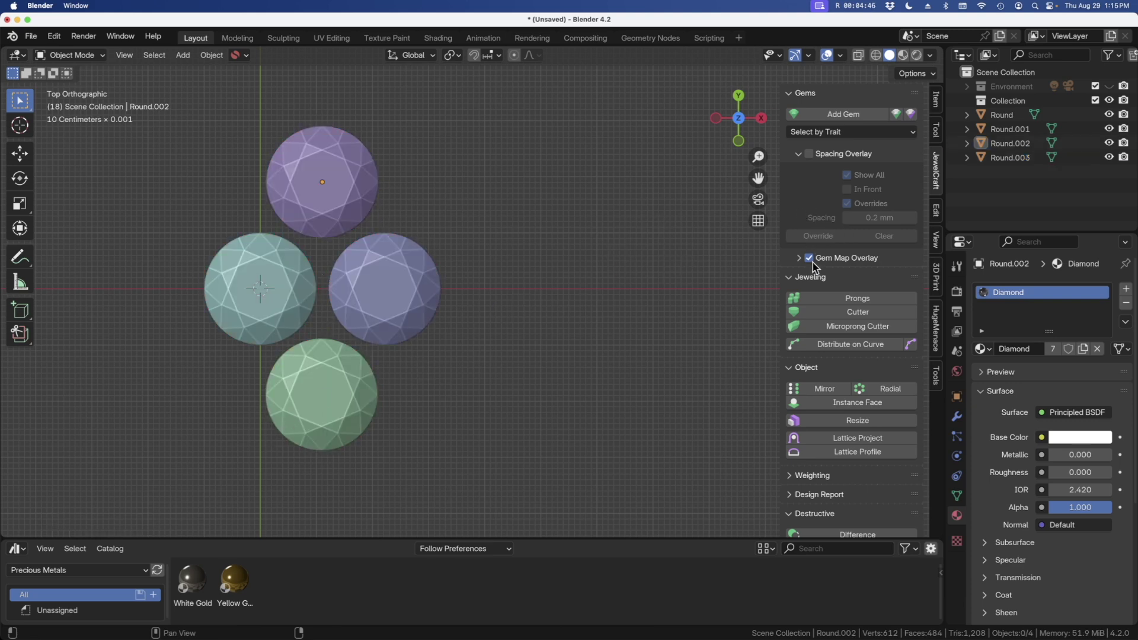
# Turn off the Gem Map Overlay, collapse the Spacing Overlay settings and leave the upper gem selected
pyautogui.click(271, 259)
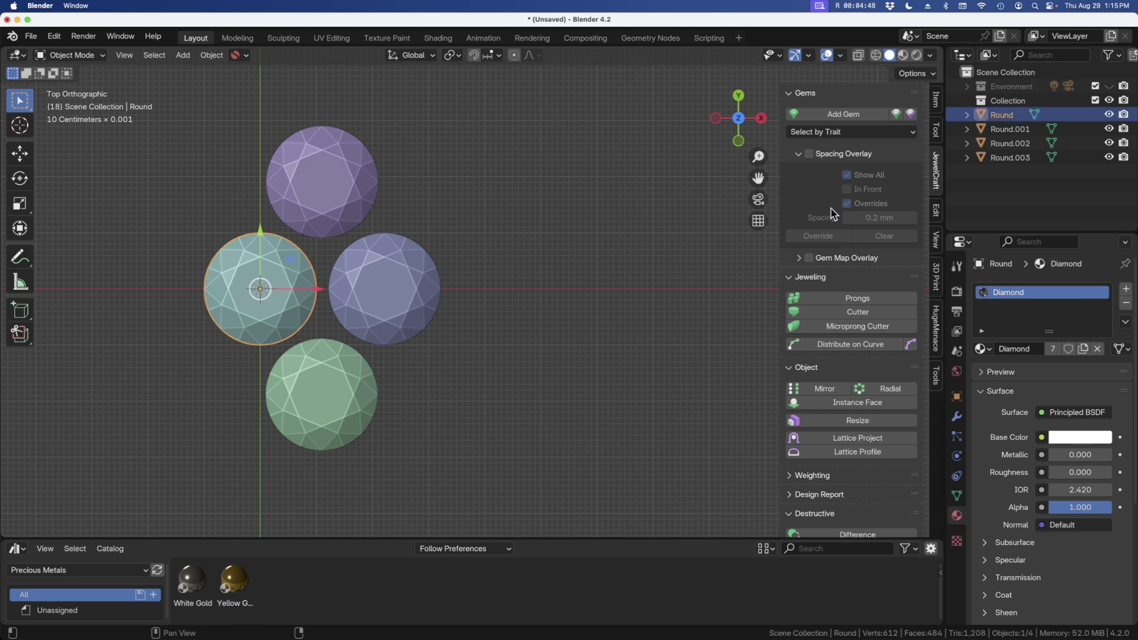
pyautogui.click(333, 182)
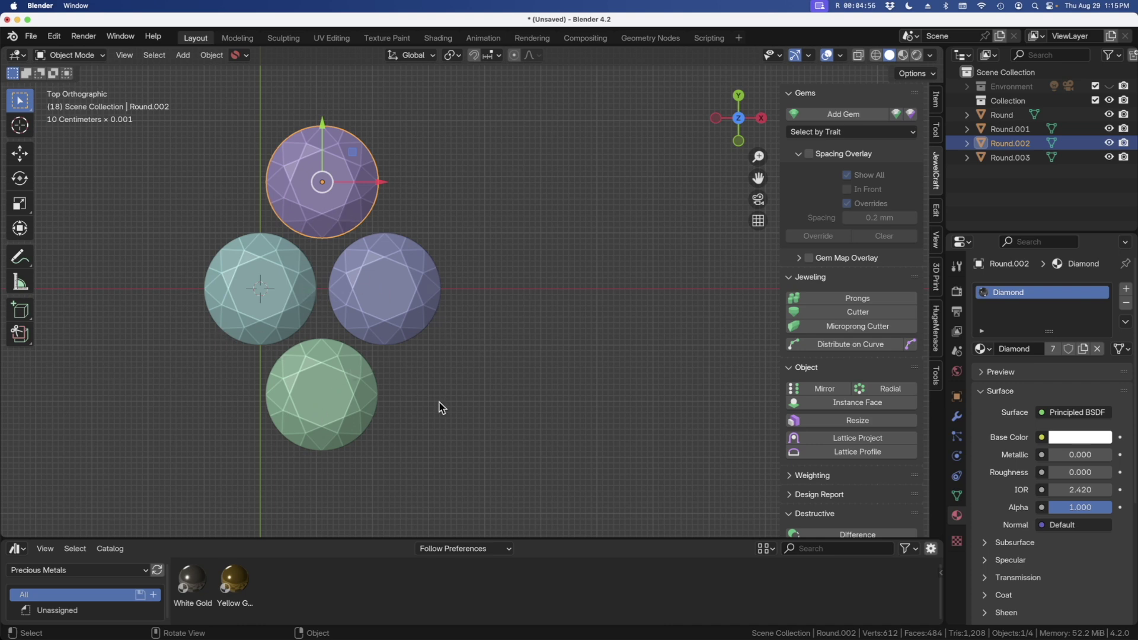
pyautogui.click(799, 157)
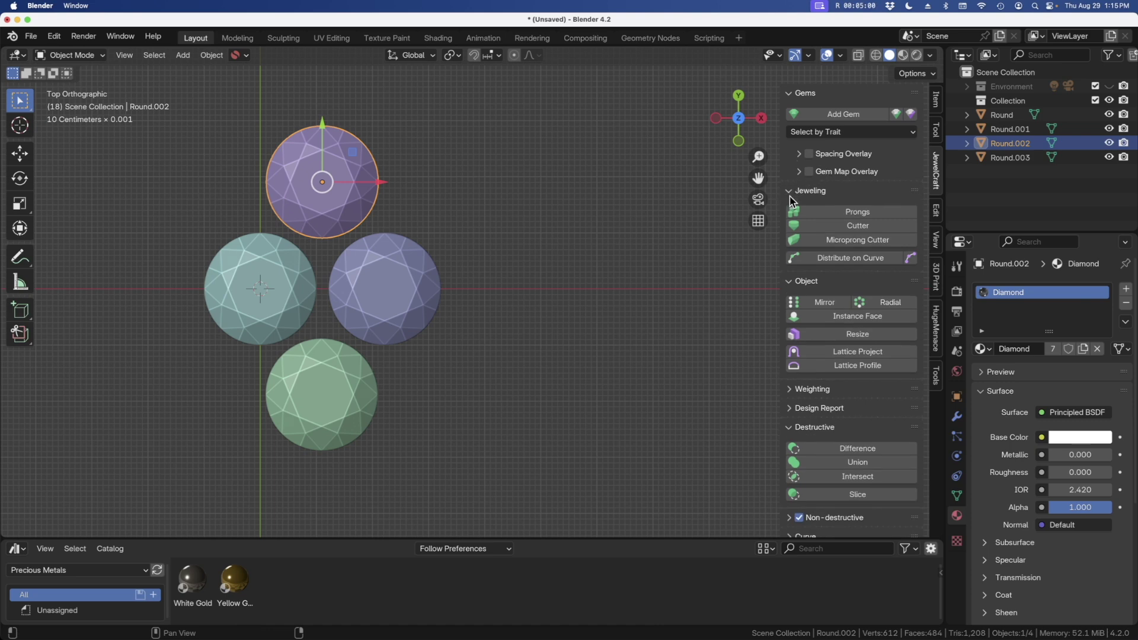
# Move the blue gem away from the cluster along the positive X axis and scale it down
pyautogui.click(423, 295)
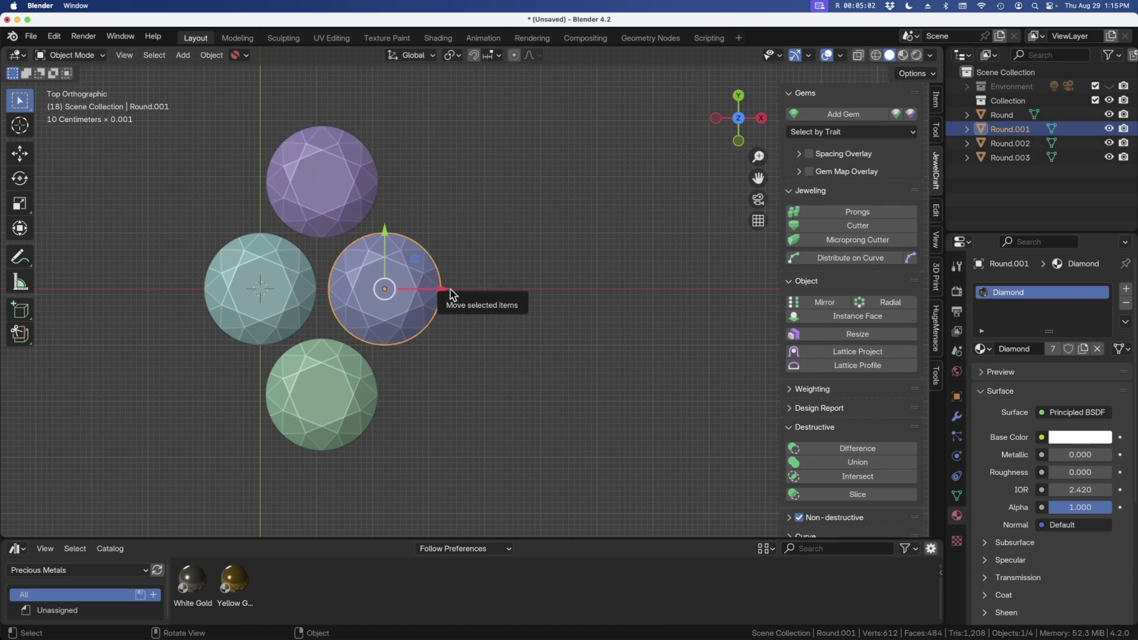
pyautogui.moveTo(450, 291); pyautogui.dragTo(589, 291)
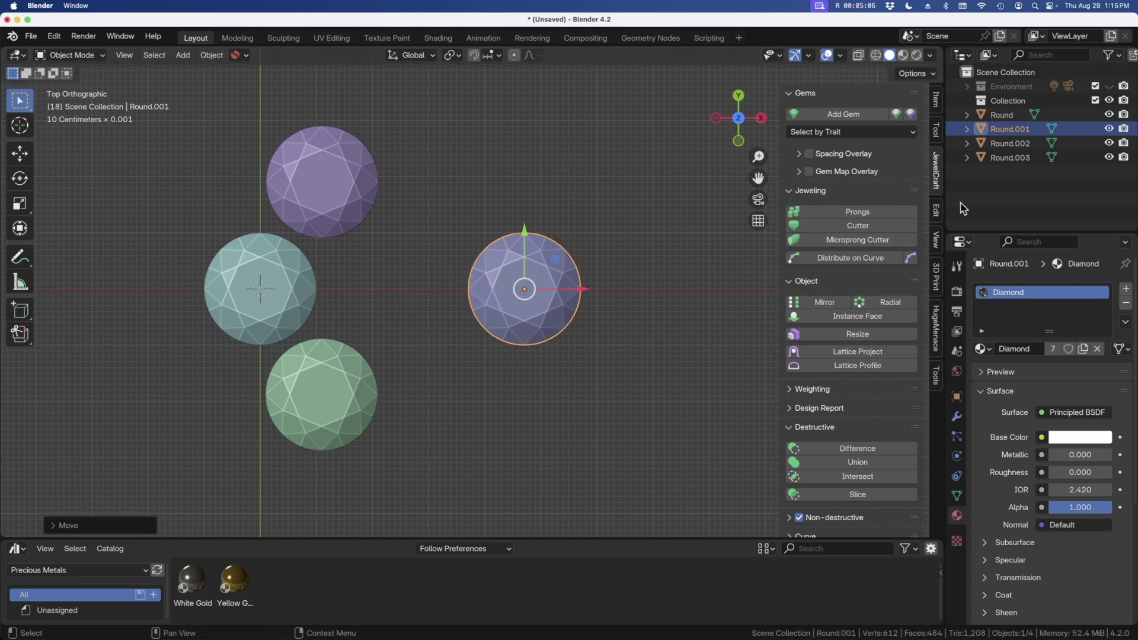
pyautogui.click(521, 317)
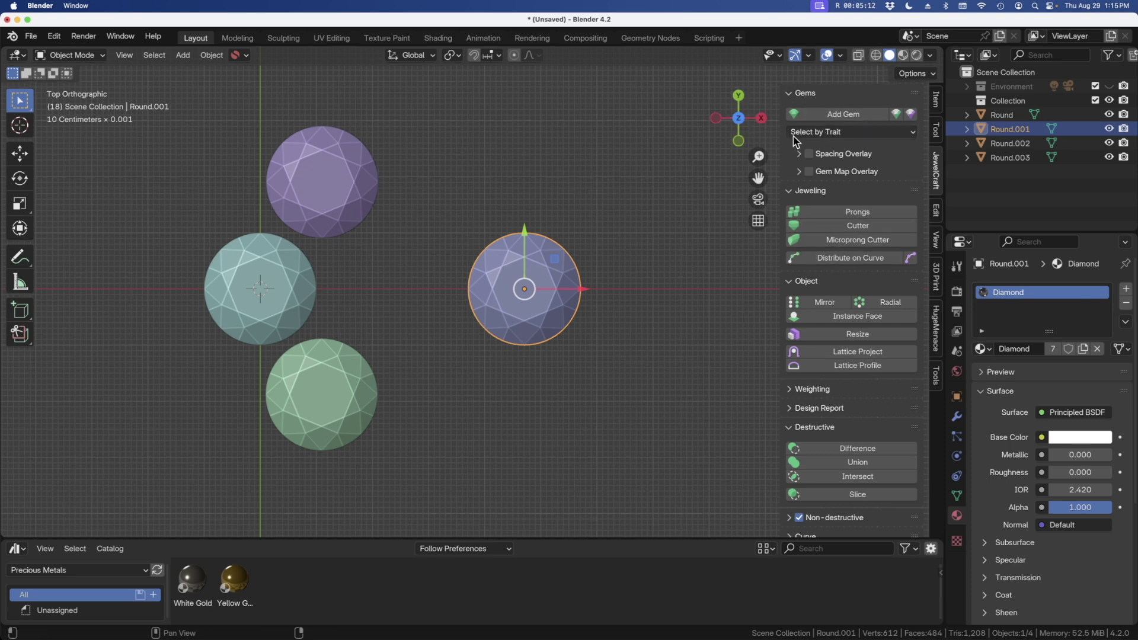
pyautogui.click(835, 132)
pyautogui.press('s')
pyautogui.click(499, 354)
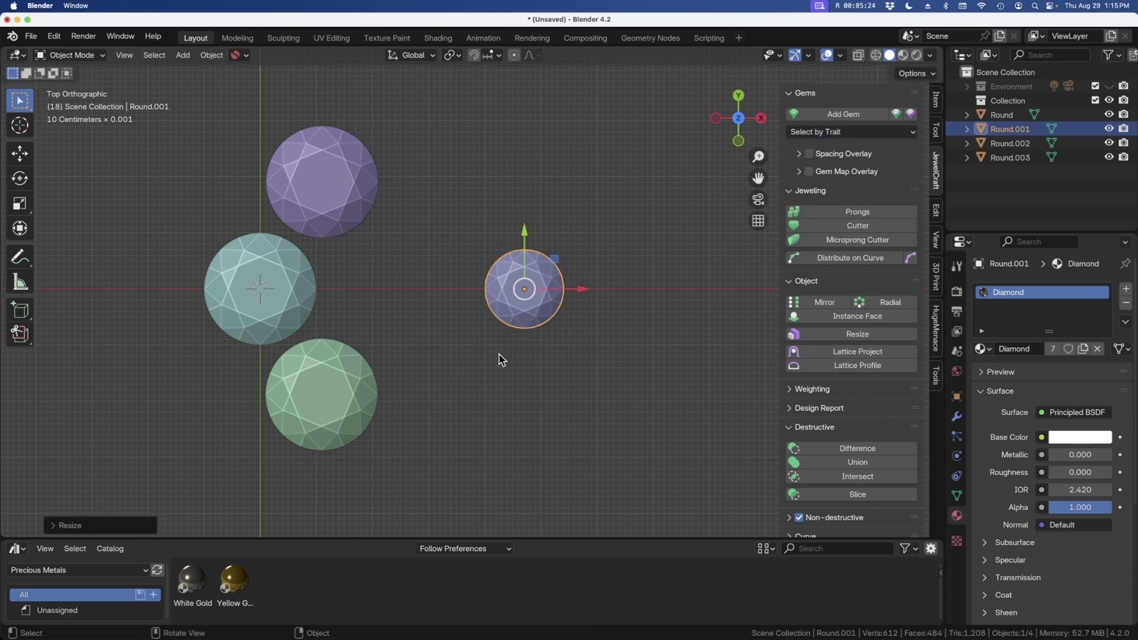
# Duplicate the reduced gem twice along the X axis to form a row of three small gems
pyautogui.hotkey('shift', 'd')
pyautogui.press('x')
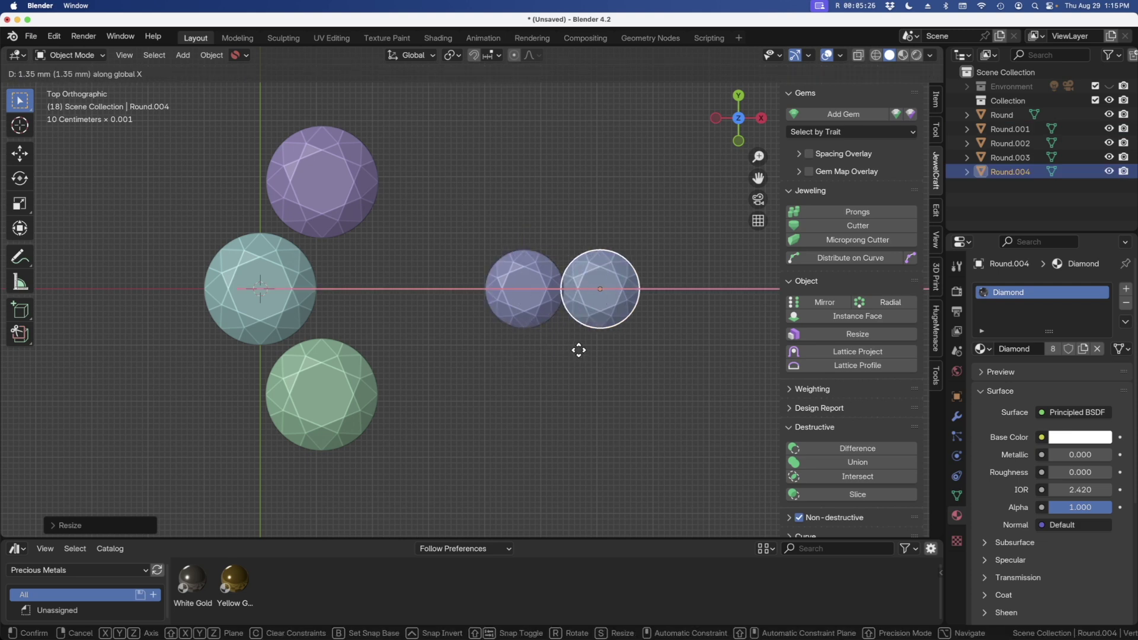
pyautogui.click(583, 350)
pyautogui.hotkey('shift', 'd')
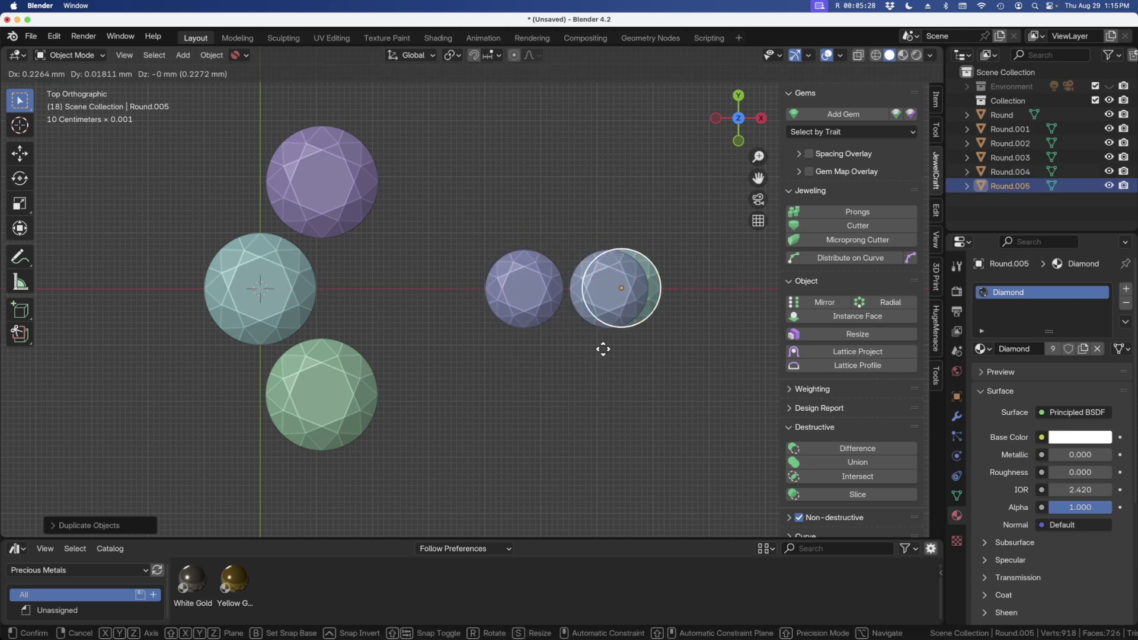
pyautogui.press('x')
pyautogui.click(673, 353)
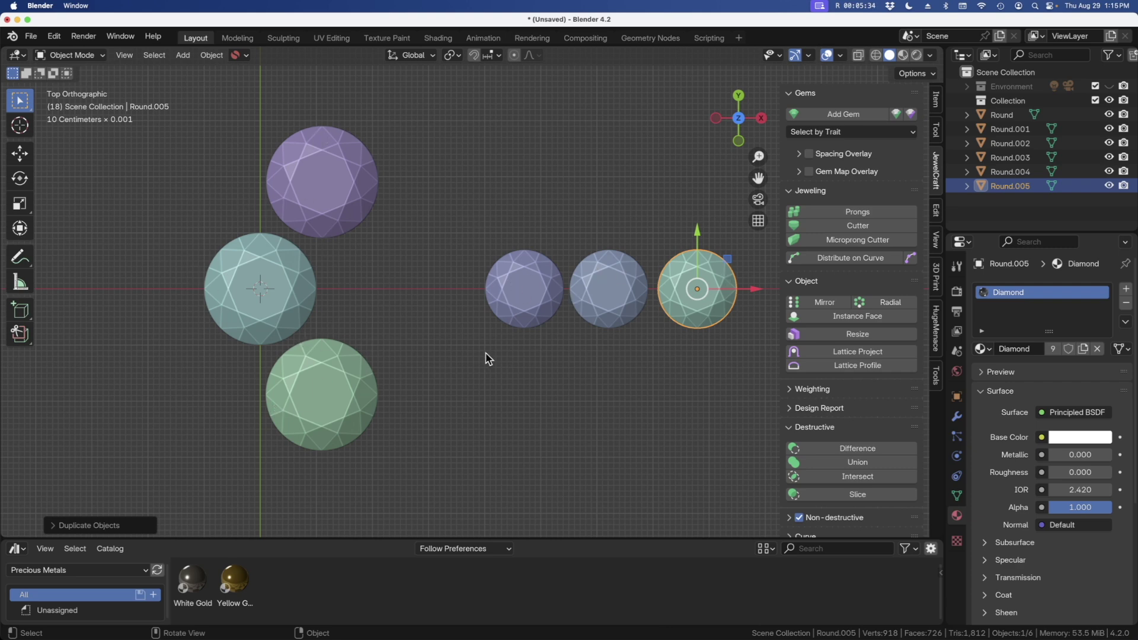
# Select every gem of the same size as the middle small gem using Select by Trait
pyautogui.click(632, 287)
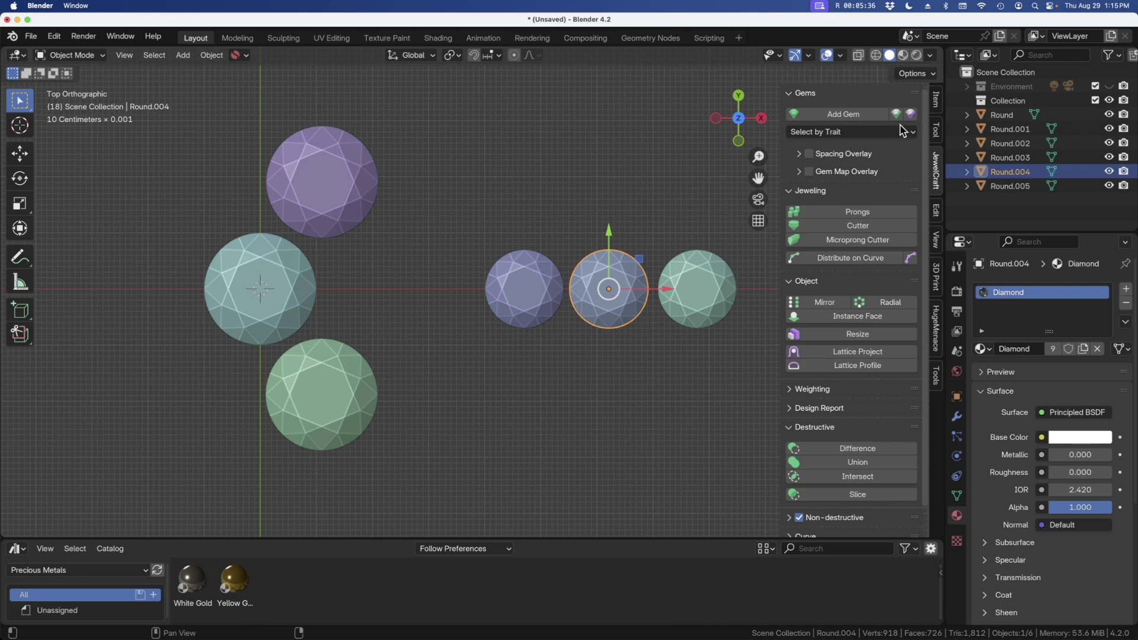
pyautogui.click(838, 136)
pyautogui.click(815, 149)
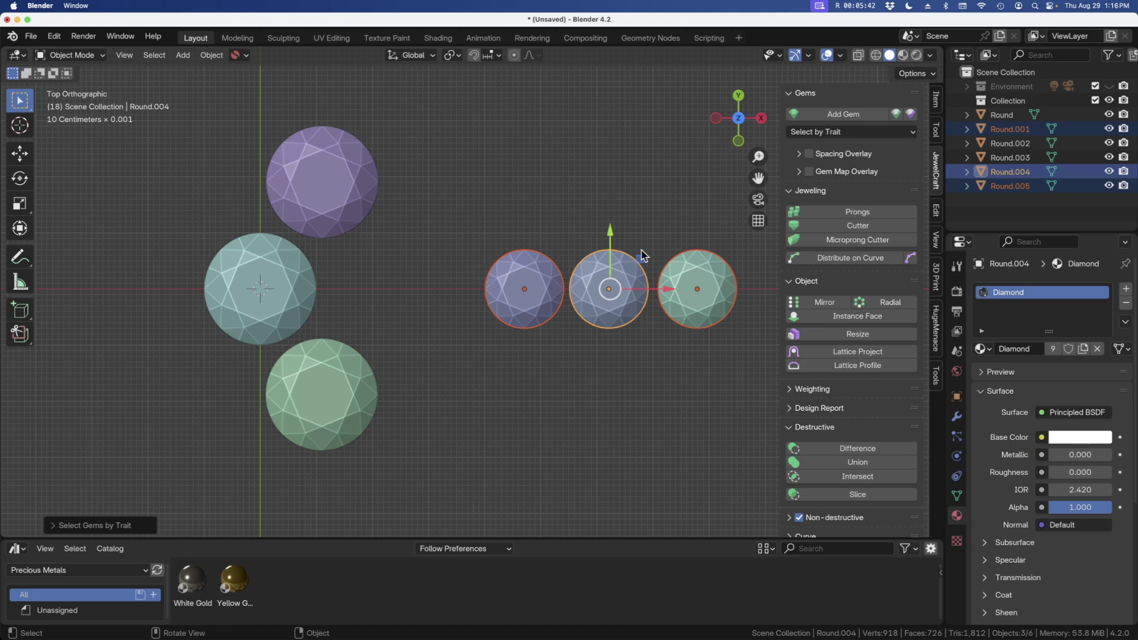
# Select all gems sharing the middle small gem's stone and cut using Select by Trait, then reselect only that gem
pyautogui.click(859, 136)
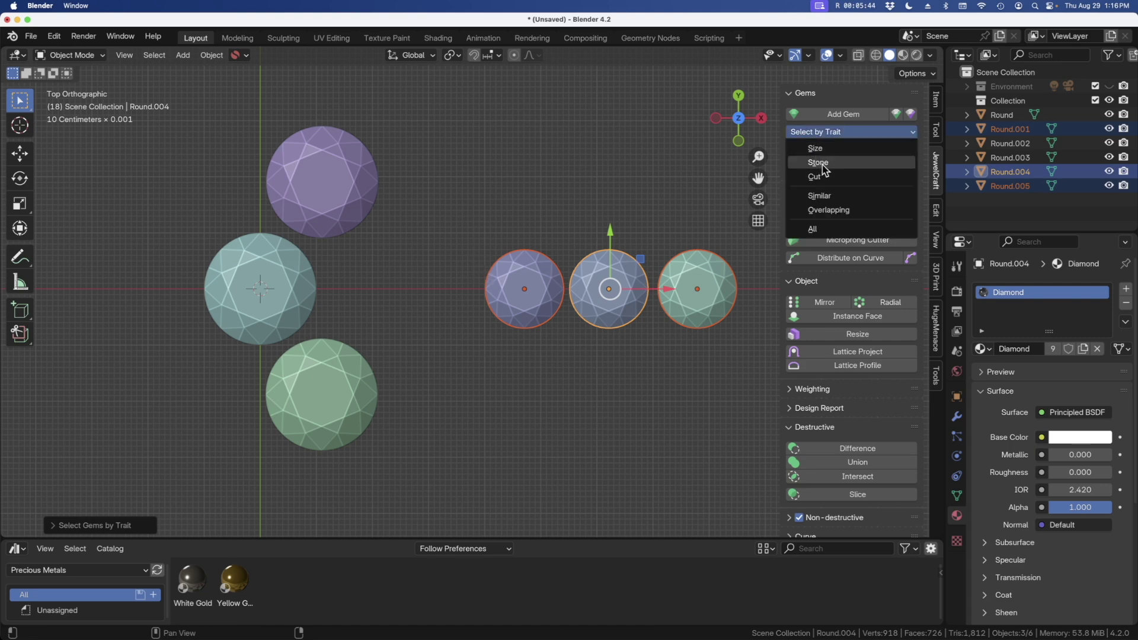
pyautogui.click(823, 162)
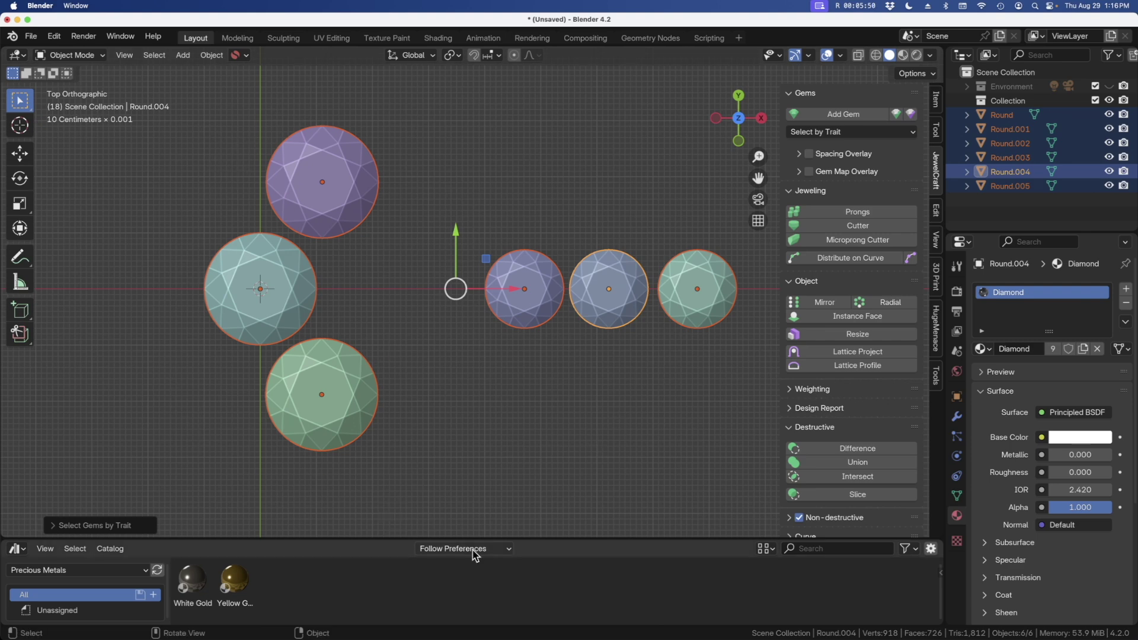
pyautogui.click(868, 132)
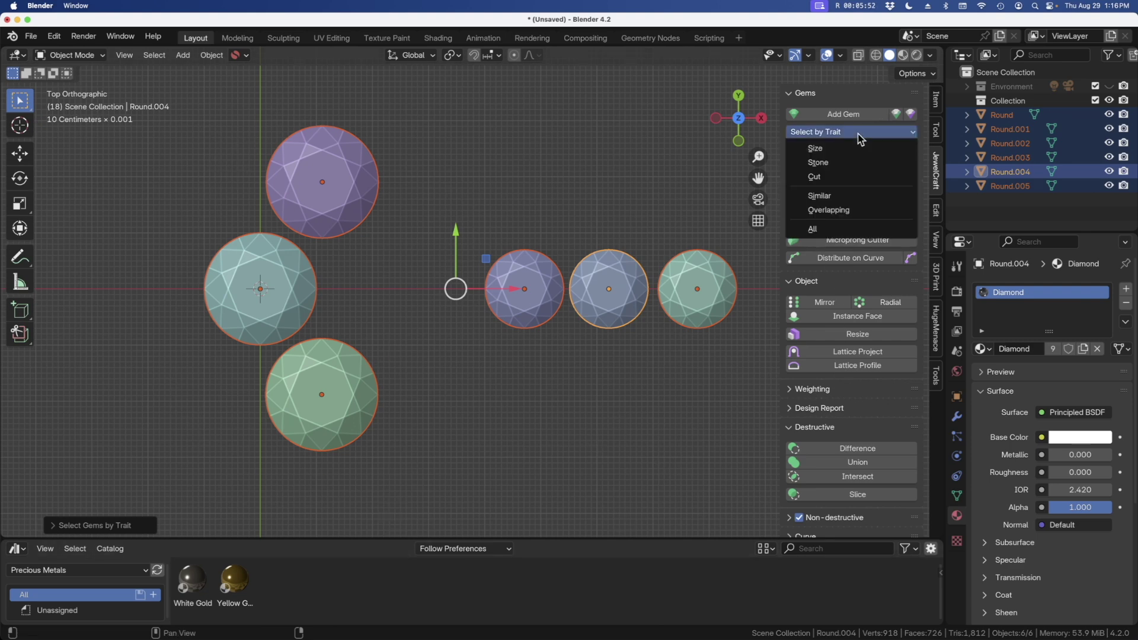
pyautogui.click(828, 177)
pyautogui.click(600, 284)
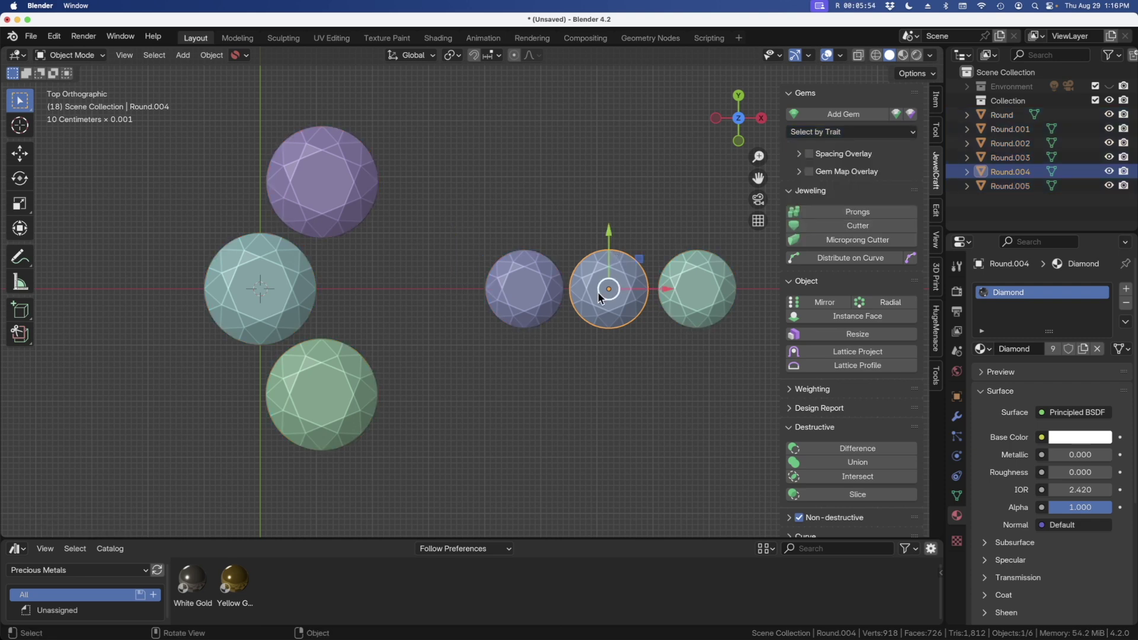
# Add a 2 mm Princess-cut diamond and place it above the row of small gems, beside the upper round gem
pyautogui.click(884, 117)
pyautogui.click(841, 205)
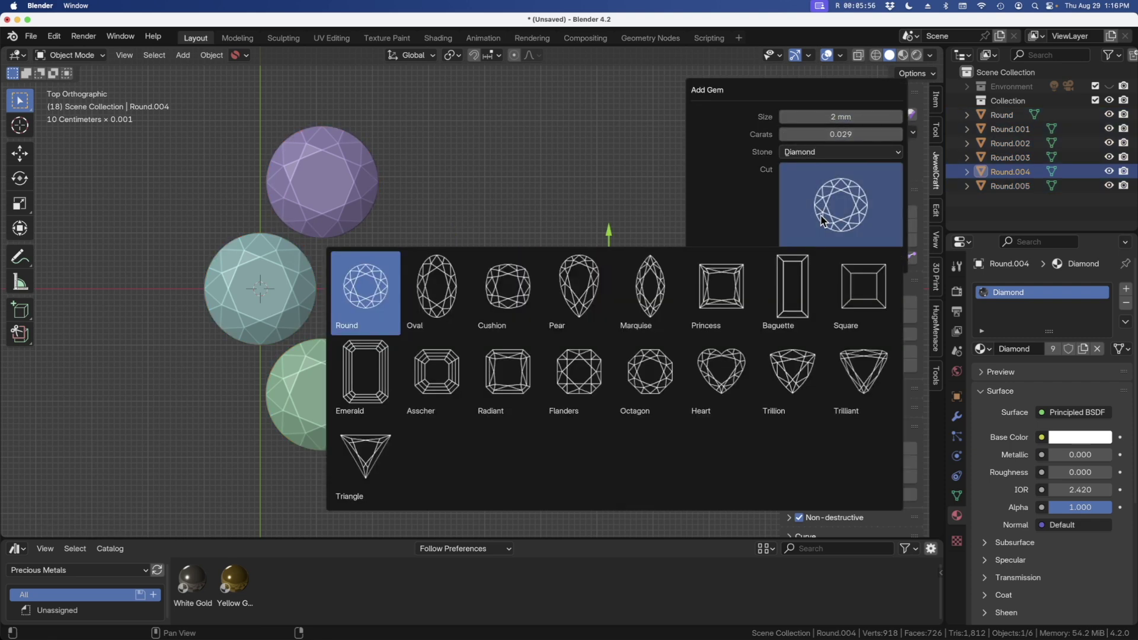
pyautogui.click(713, 305)
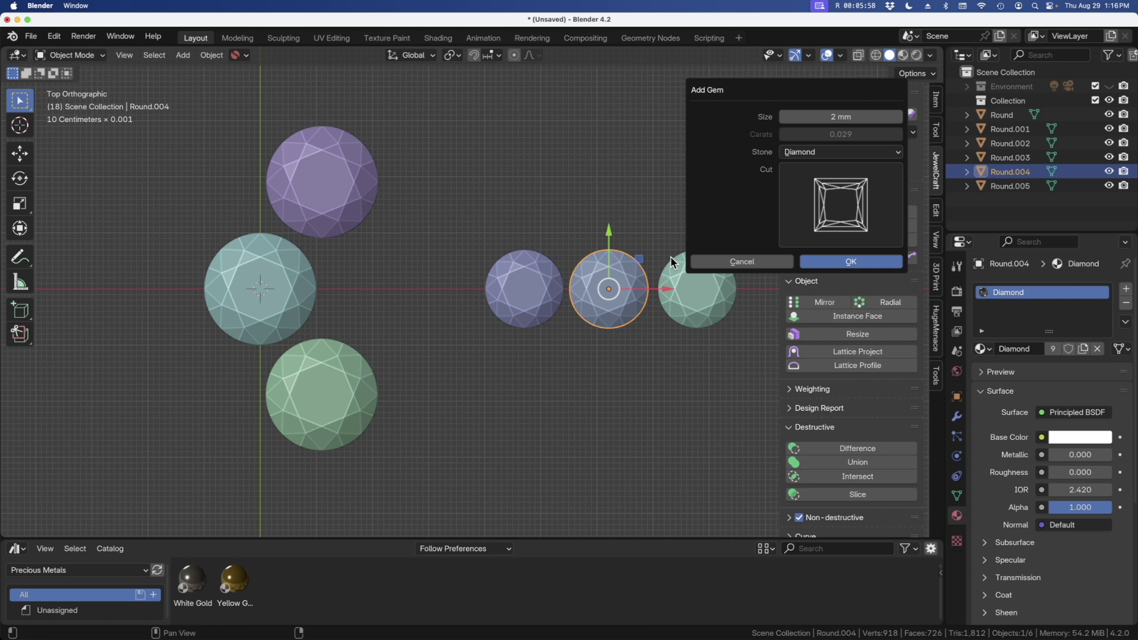
pyautogui.click(845, 261)
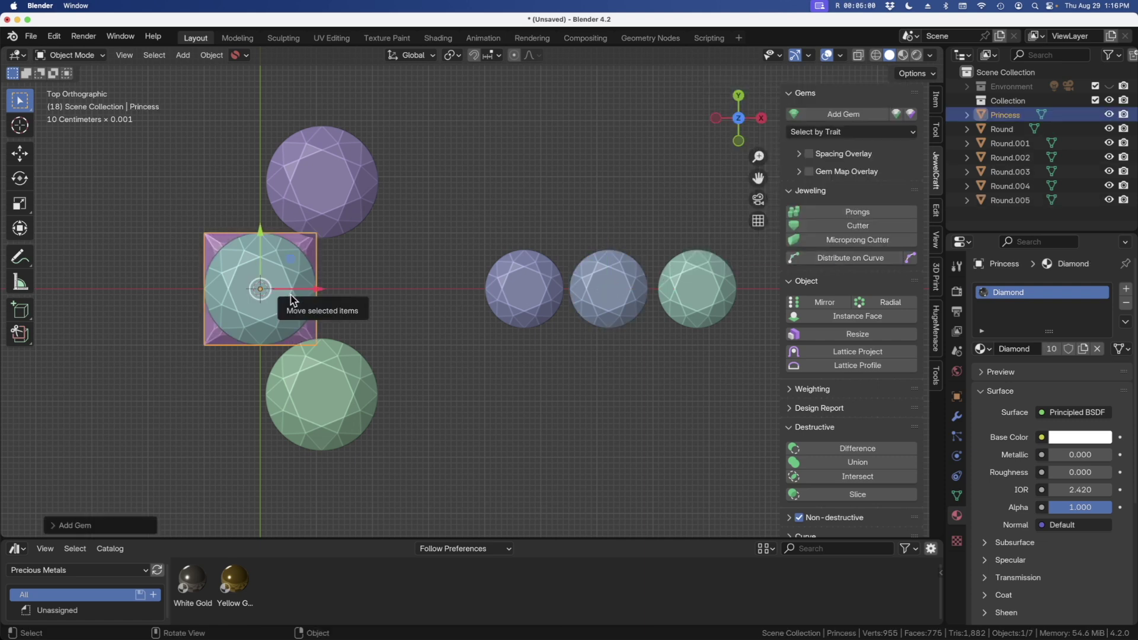
pyautogui.press('g')
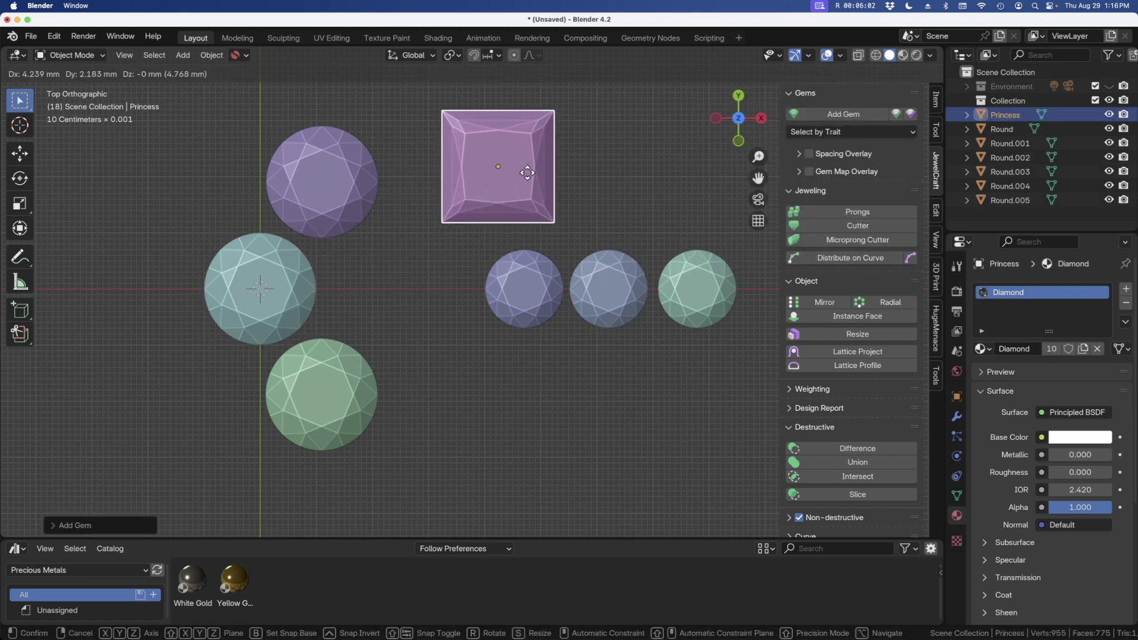
pyautogui.click(510, 179)
# Select every gem with the same cut as the middle small round gem using Select by Trait, then clear the selection
pyautogui.click(622, 284)
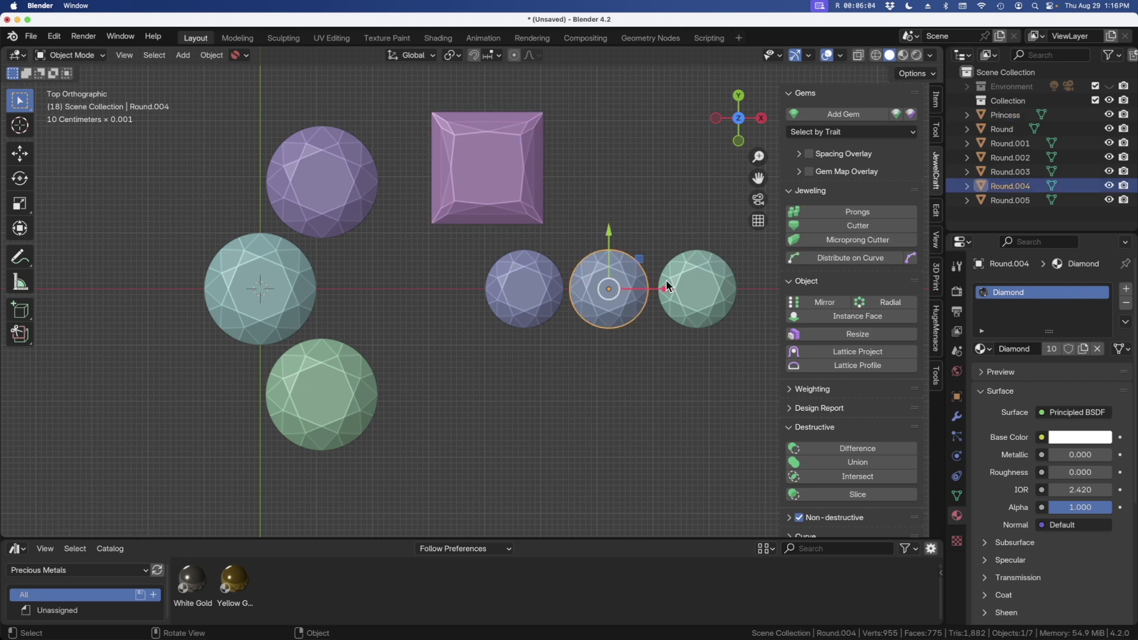
pyautogui.click(850, 132)
pyautogui.click(815, 177)
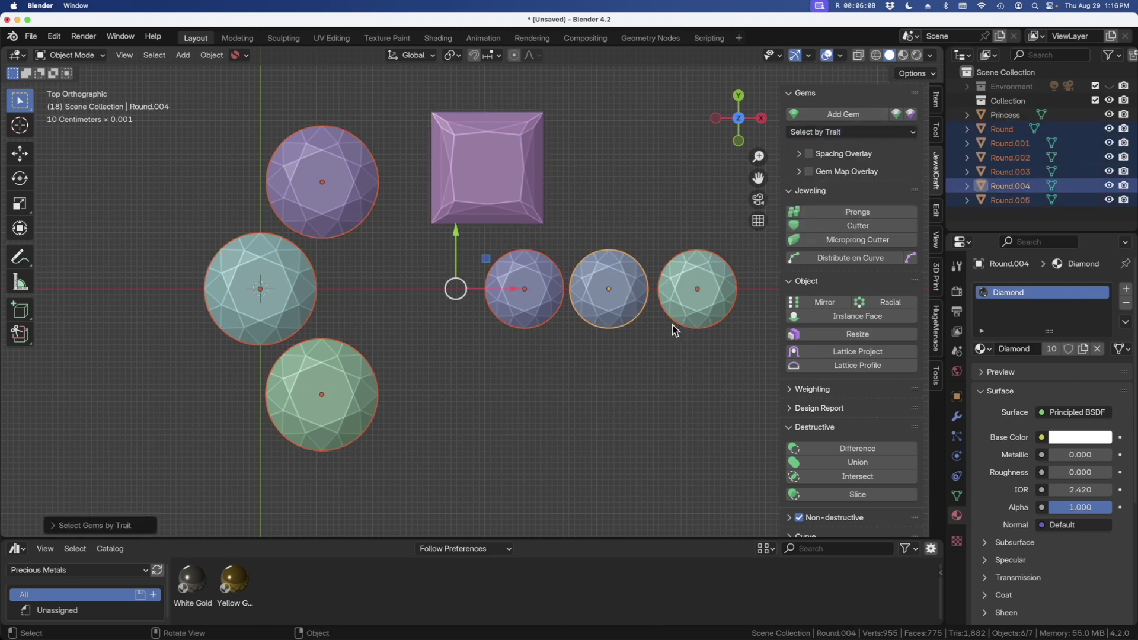
pyautogui.click(461, 354)
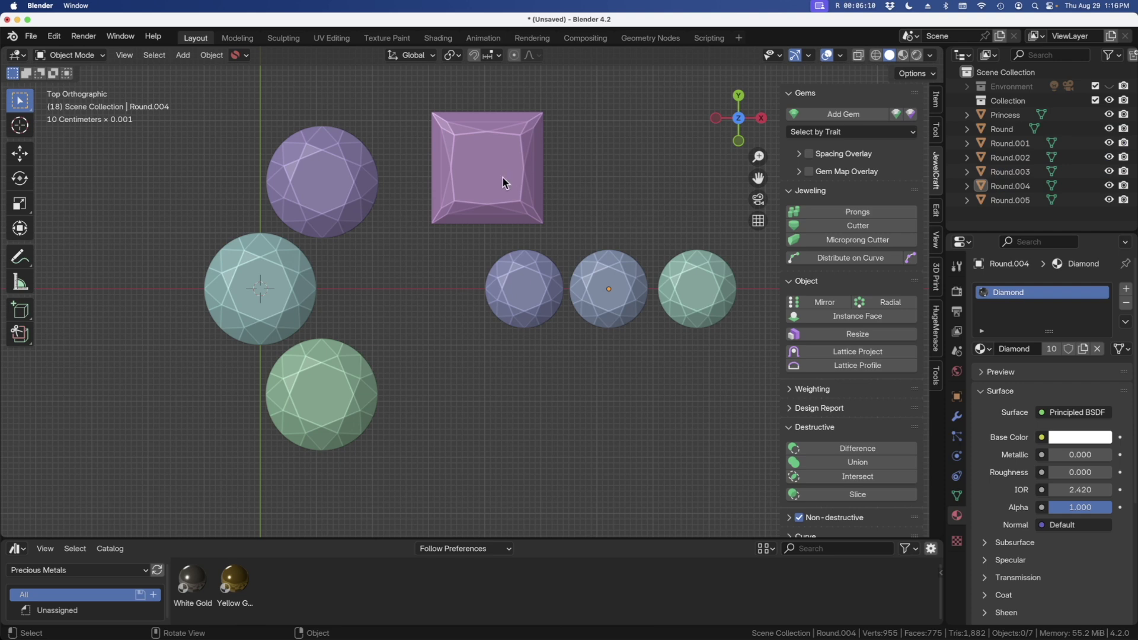
pyautogui.scroll(-3, 327, 355)
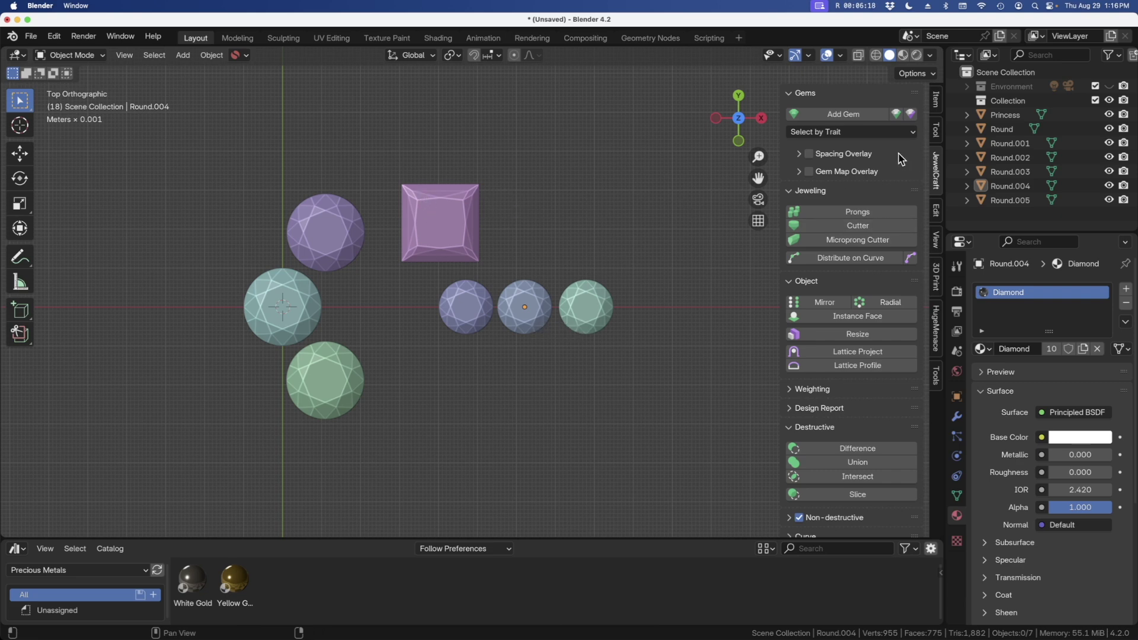
pyautogui.click(843, 114)
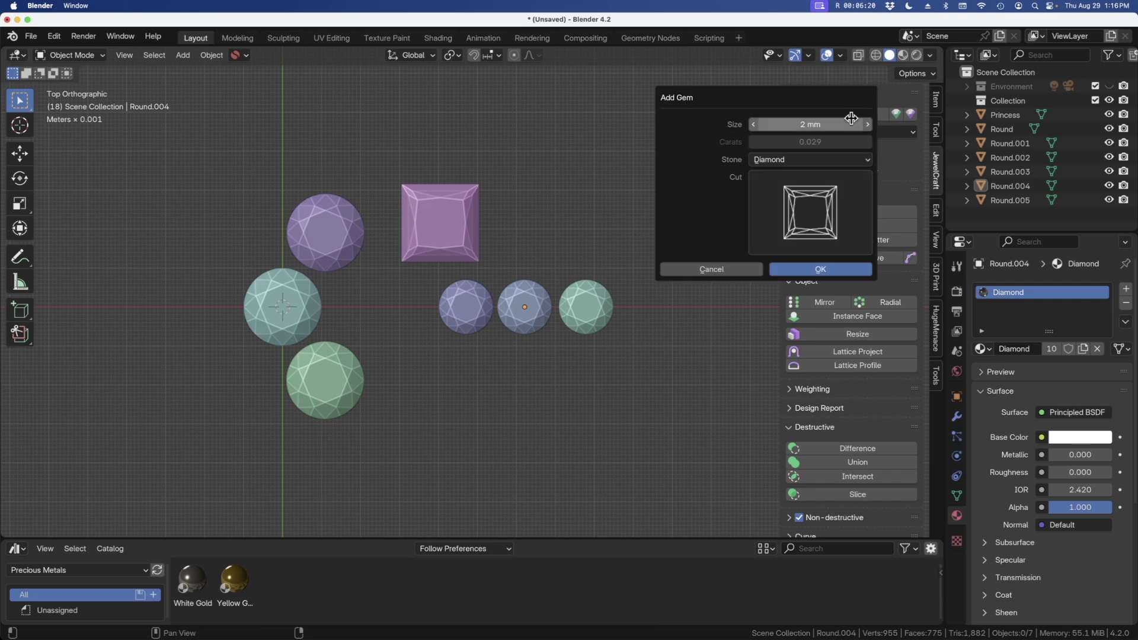
pyautogui.click(812, 206)
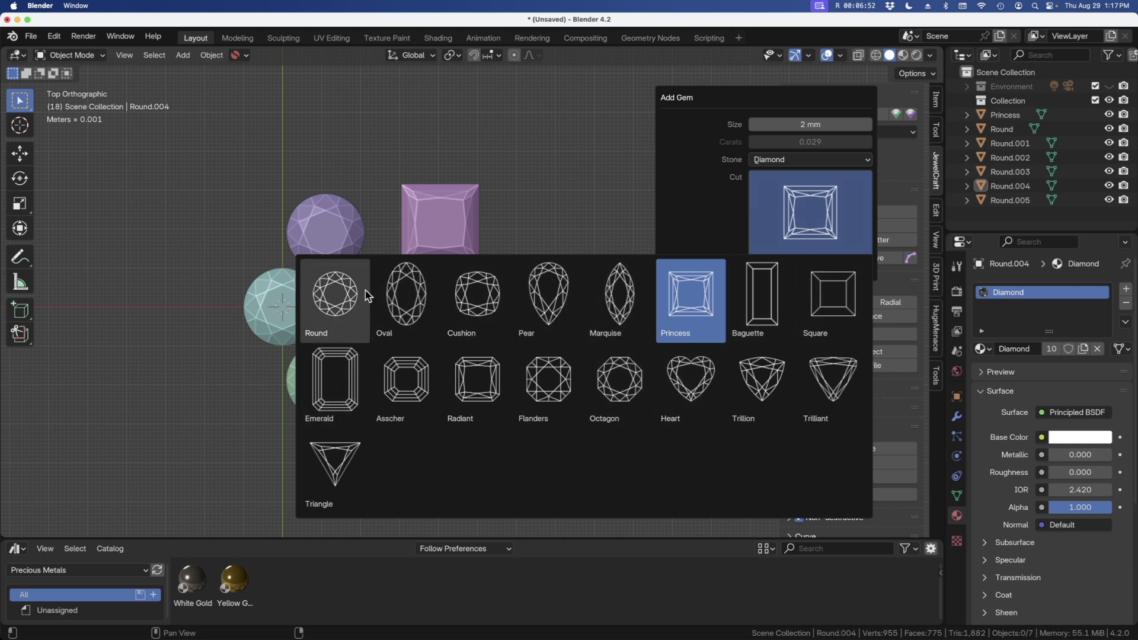
pyautogui.click(652, 215)
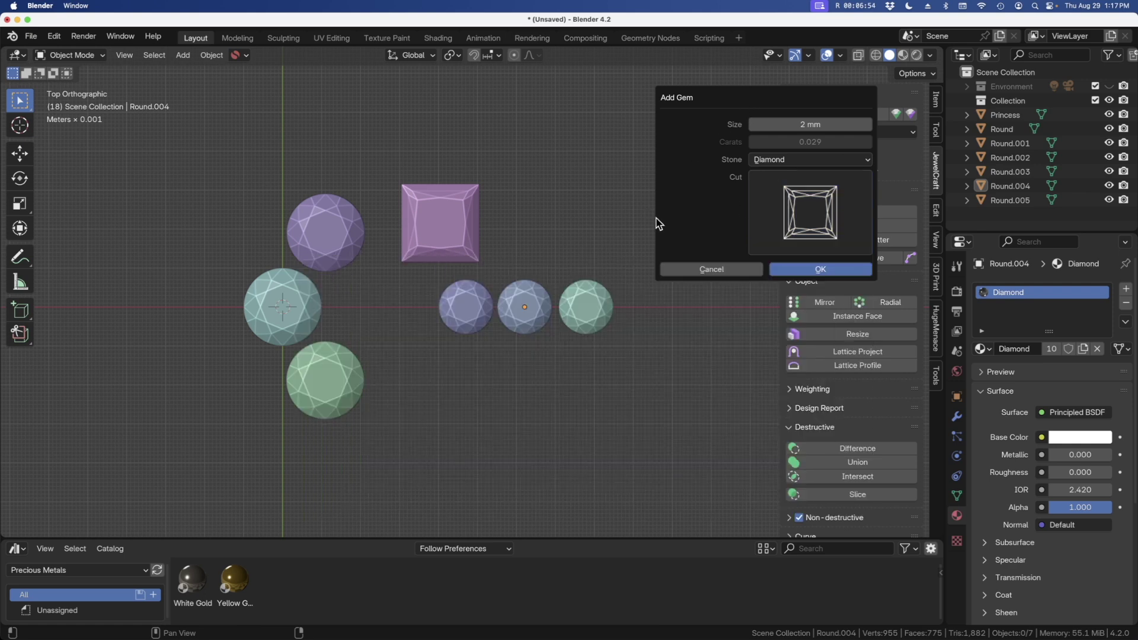
pyautogui.press('Escape')
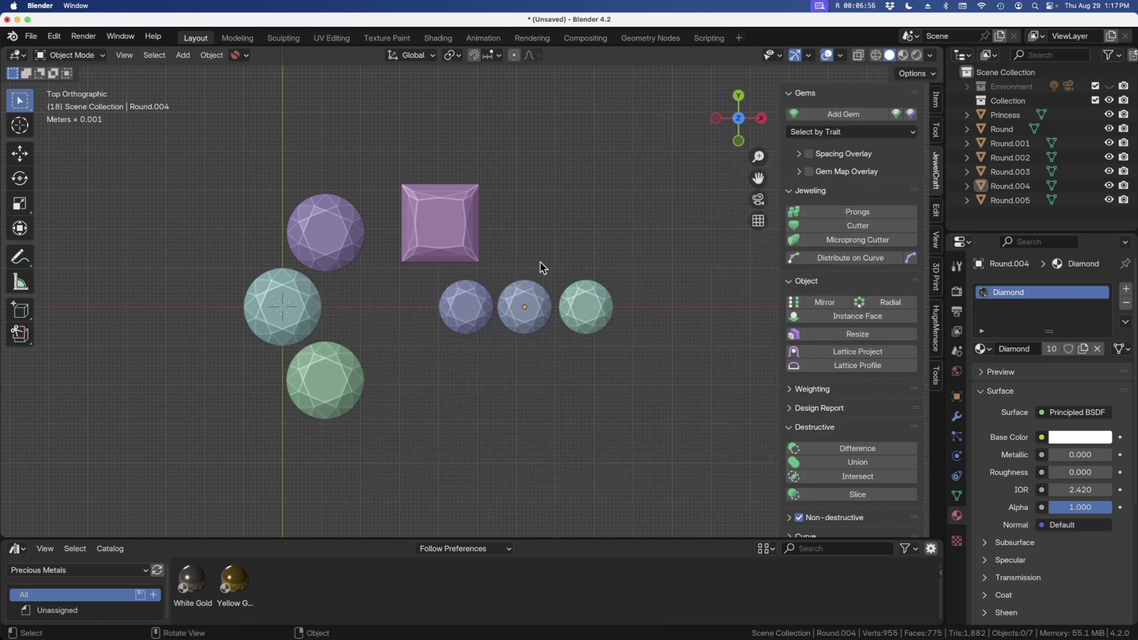
# Select the three small round gems in the row and add prongs to them
pyautogui.scroll(4, 555, 280)
pyautogui.click(521, 322)
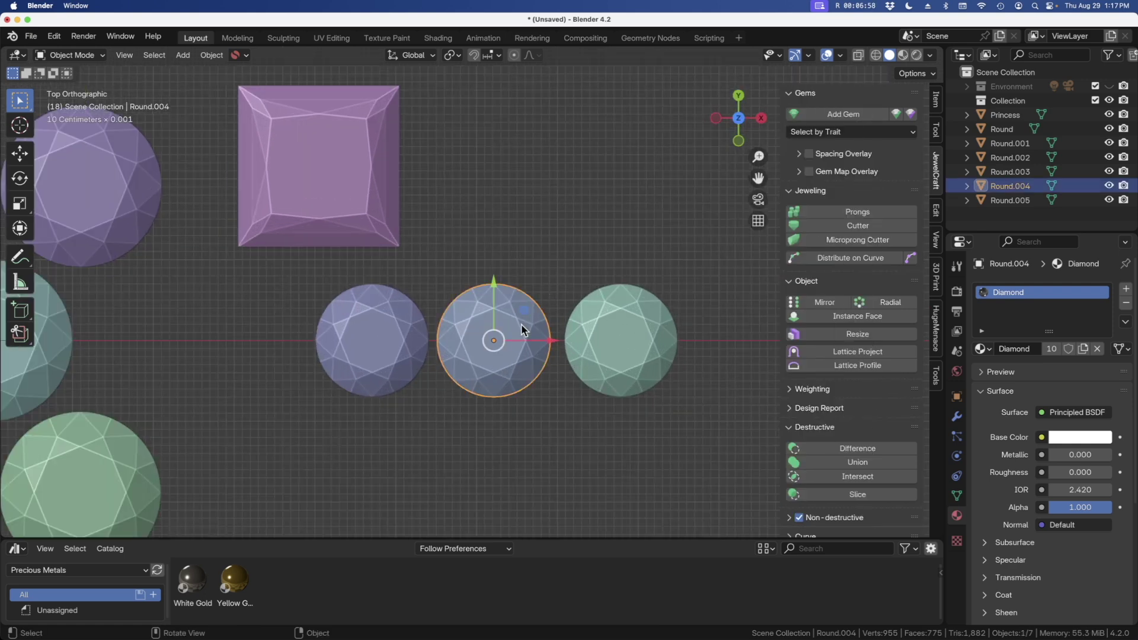
pyautogui.keyDown('shift'); pyautogui.click(397, 329); pyautogui.keyUp('shift')
pyautogui.keyDown('shift'); pyautogui.click(637, 337); pyautogui.keyUp('shift')
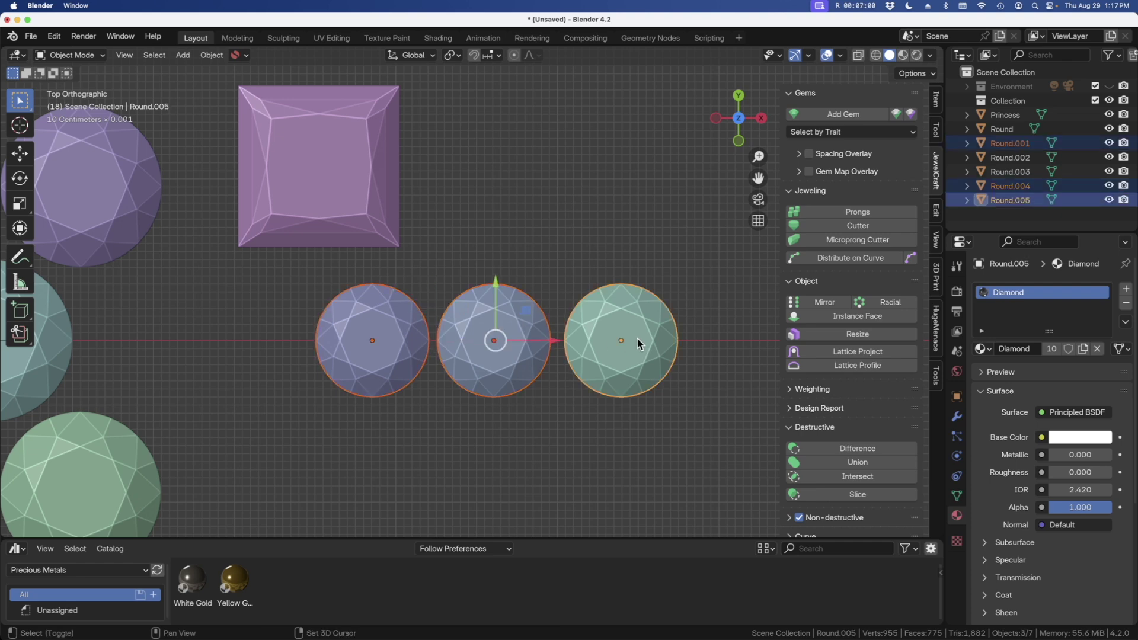
pyautogui.click(870, 214)
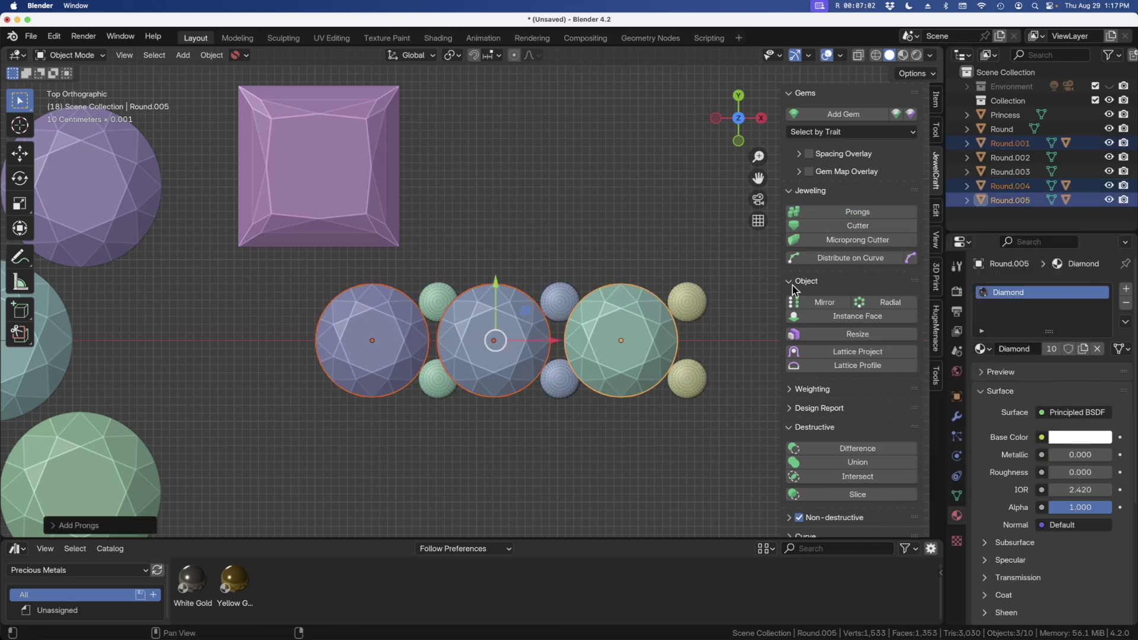
# Disable Symmetry in the Add Prongs settings and set the prong number to 4
pyautogui.click(66, 528)
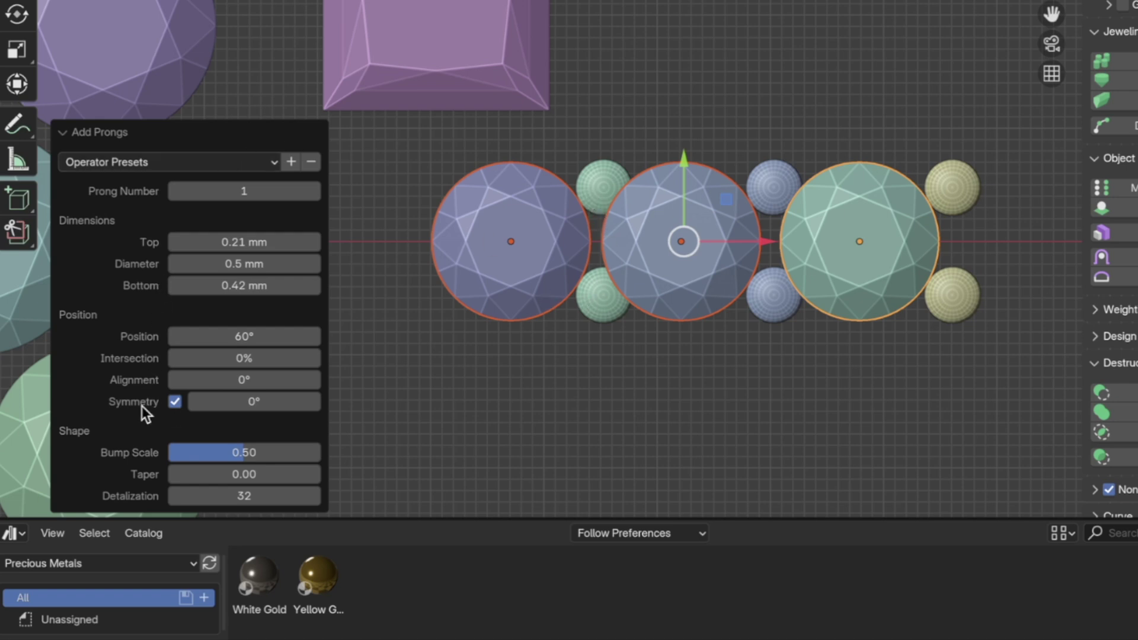
pyautogui.click(176, 402)
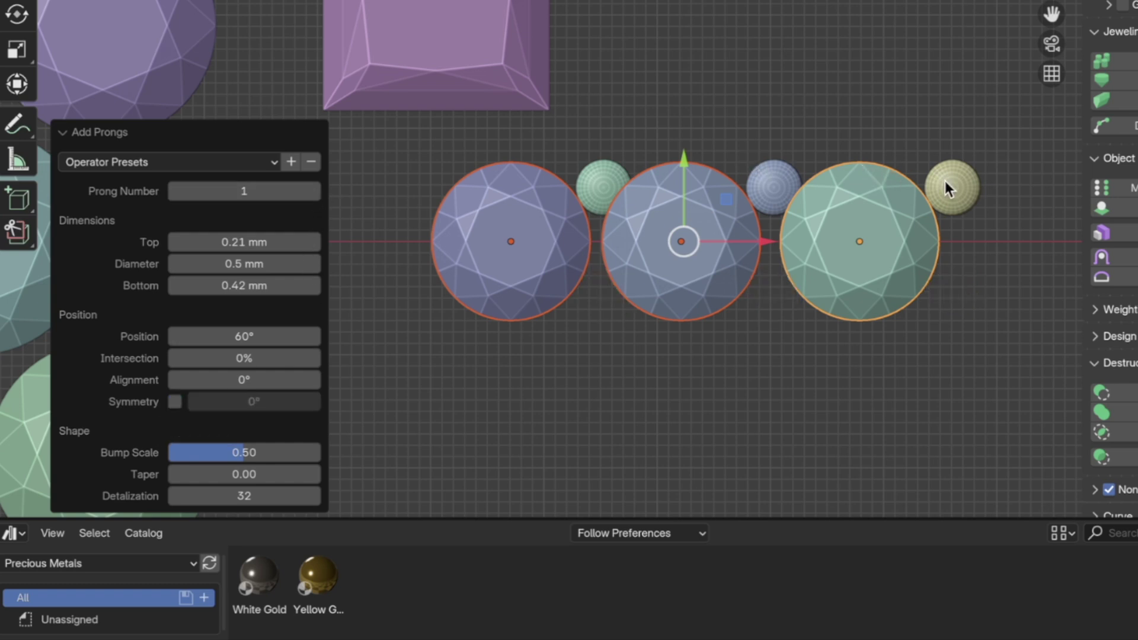
pyautogui.click(315, 192)
pyautogui.click(314, 191)
pyautogui.click(314, 192)
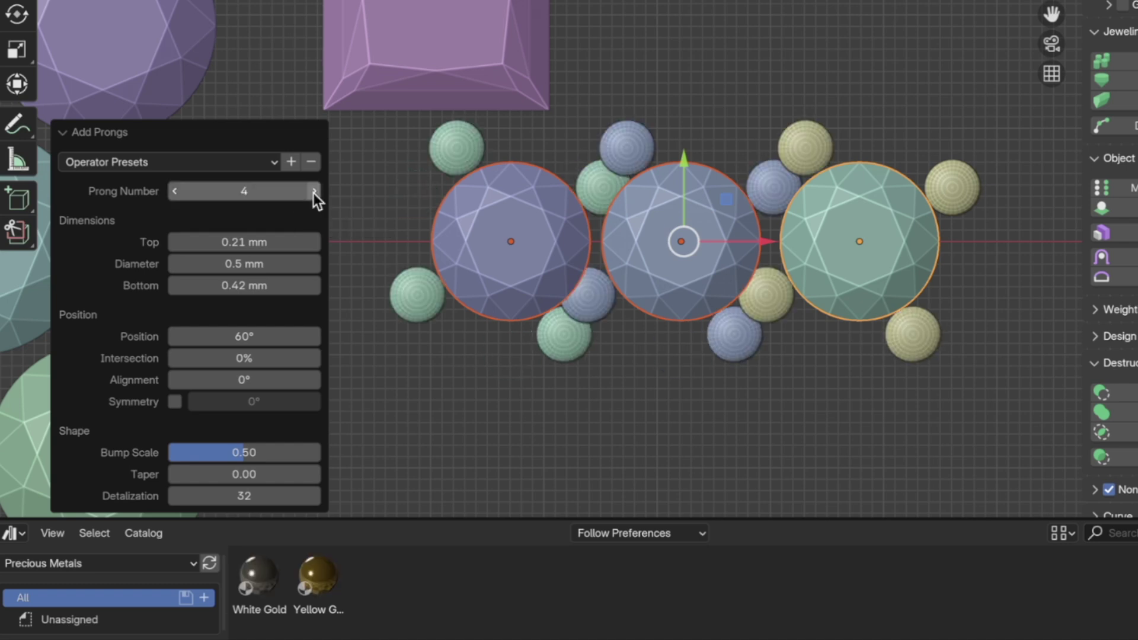
# Set the prongs' position angle to 45° and their intersection to 28%
pyautogui.moveTo(257, 337); pyautogui.dragTo(246, 338)
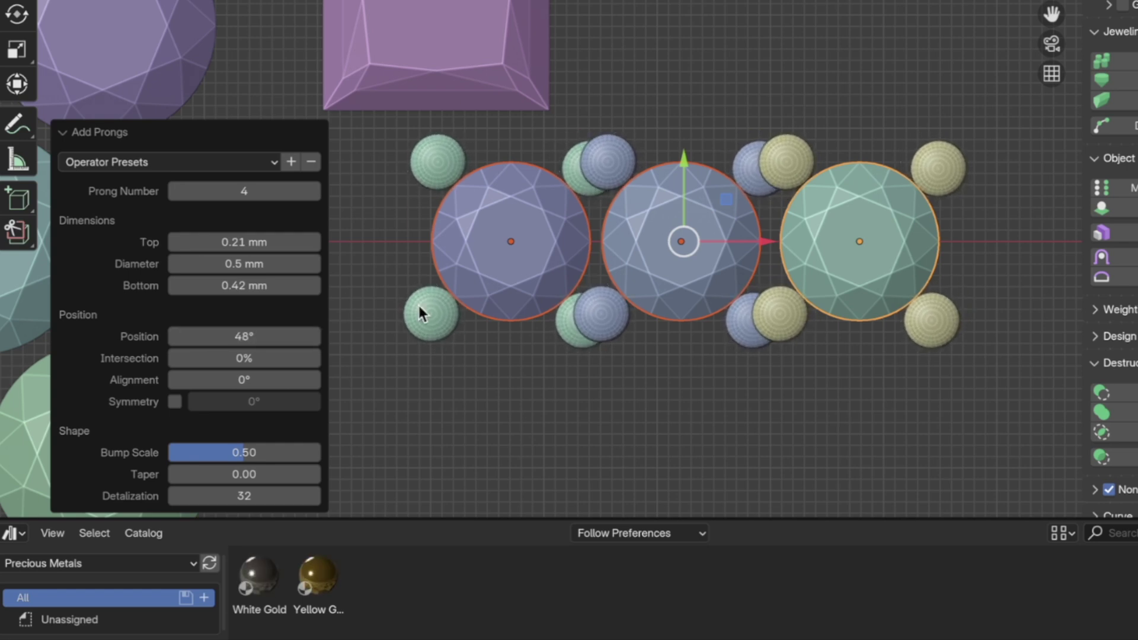
pyautogui.moveTo(418, 306); pyautogui.dragTo(419, 308, button='middle')
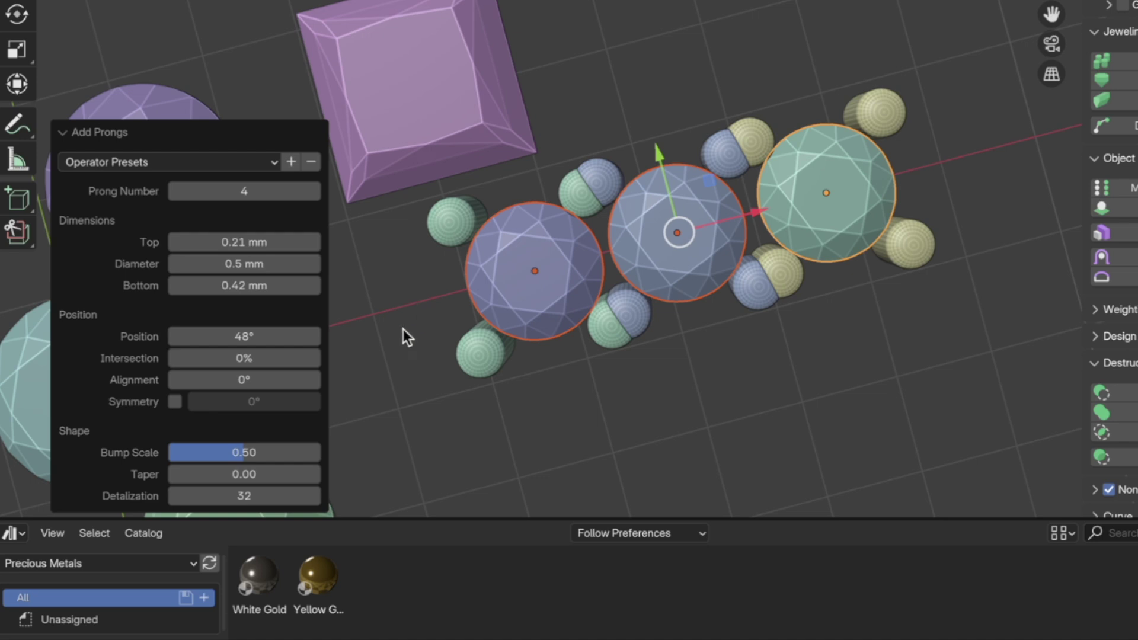
pyautogui.click(248, 335)
pyautogui.write('45')
pyautogui.press('Return')
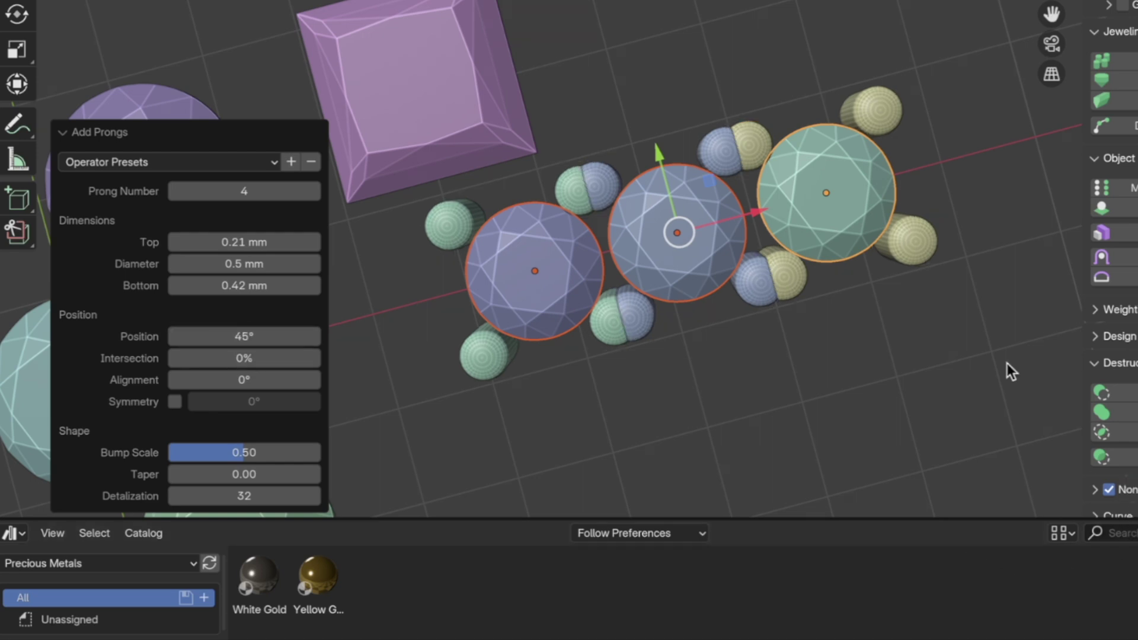
pyautogui.press('KP_7')
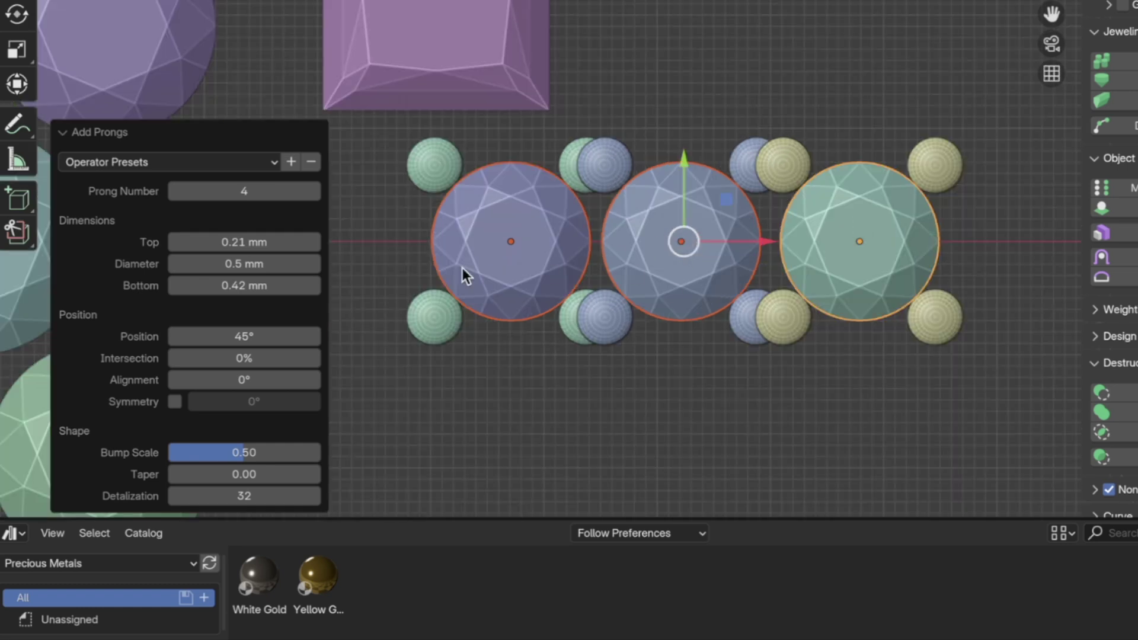
pyautogui.moveTo(272, 358); pyautogui.dragTo(320, 358)
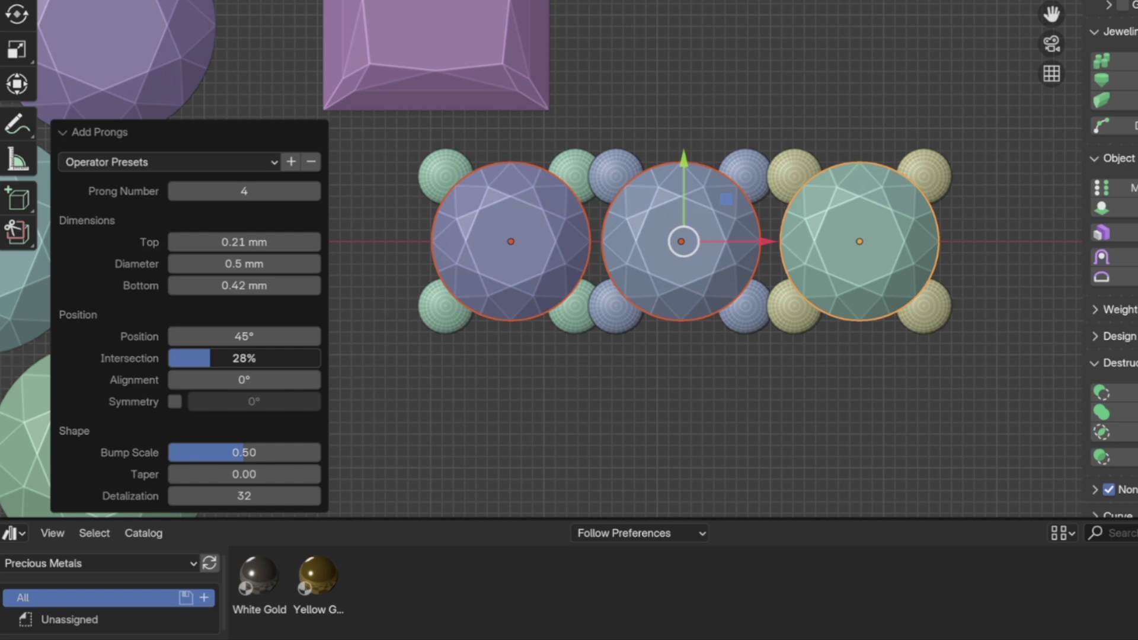
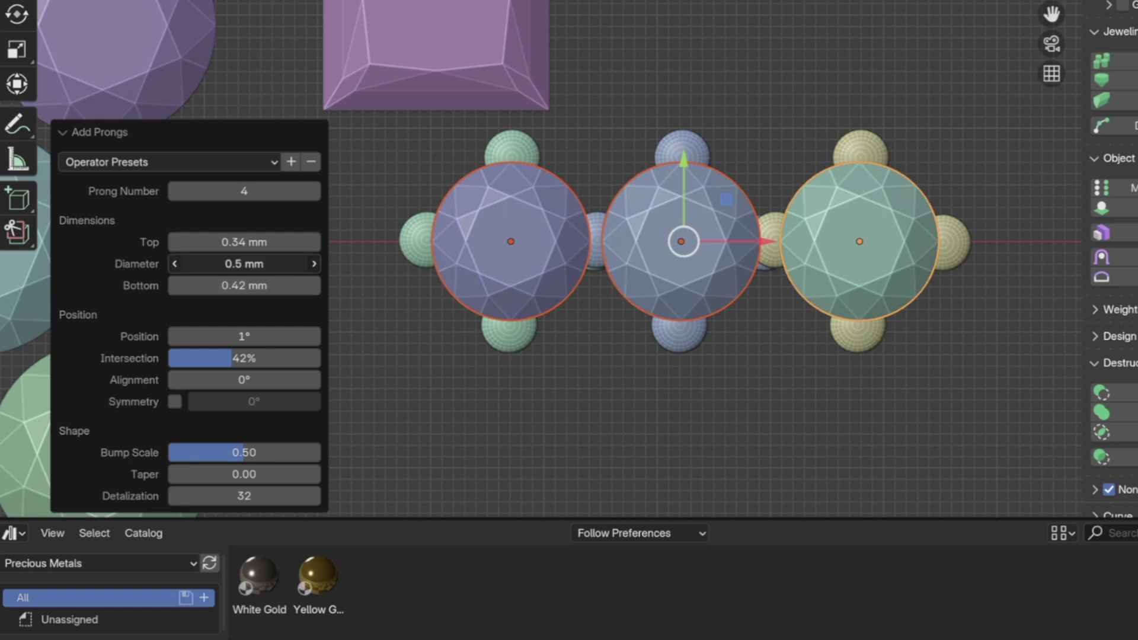
# Set the prong diameter to 0.4 mm
pyautogui.moveTo(243, 264); pyautogui.dragTo(217, 264)
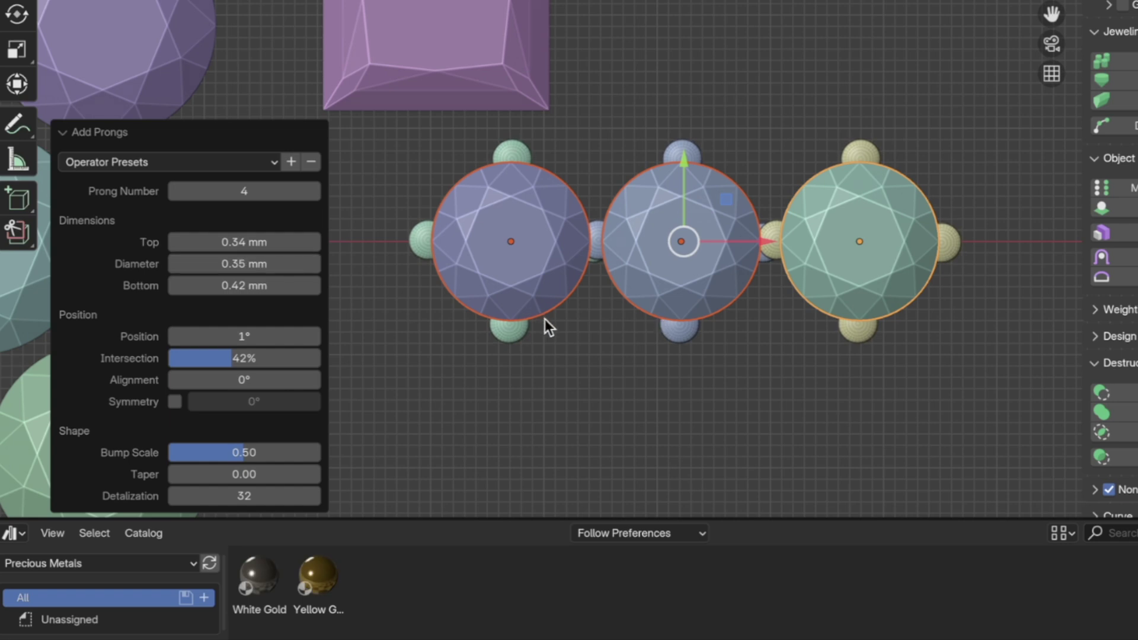
pyautogui.click(308, 261)
pyautogui.press('BackSpace')
pyautogui.write('.4')
pyautogui.press('Return')
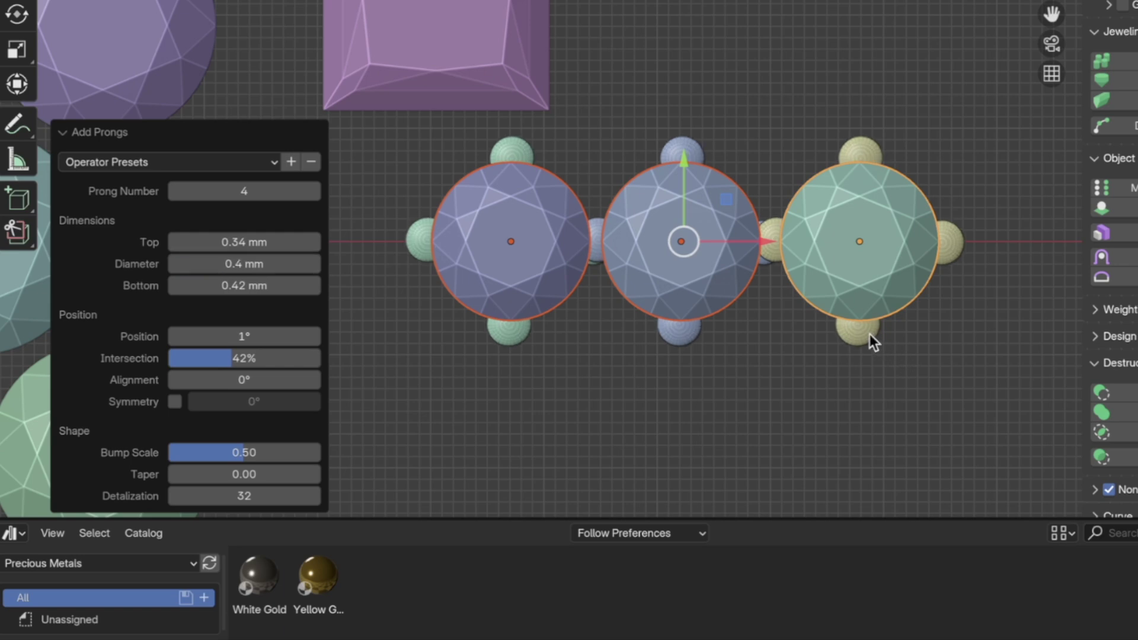
# Set the prongs' position angle to -28° and their top dimension to 0.44 mm, checking them against the gems from the side
pyautogui.moveTo(731, 339); pyautogui.dragTo(695, 194, button='middle')
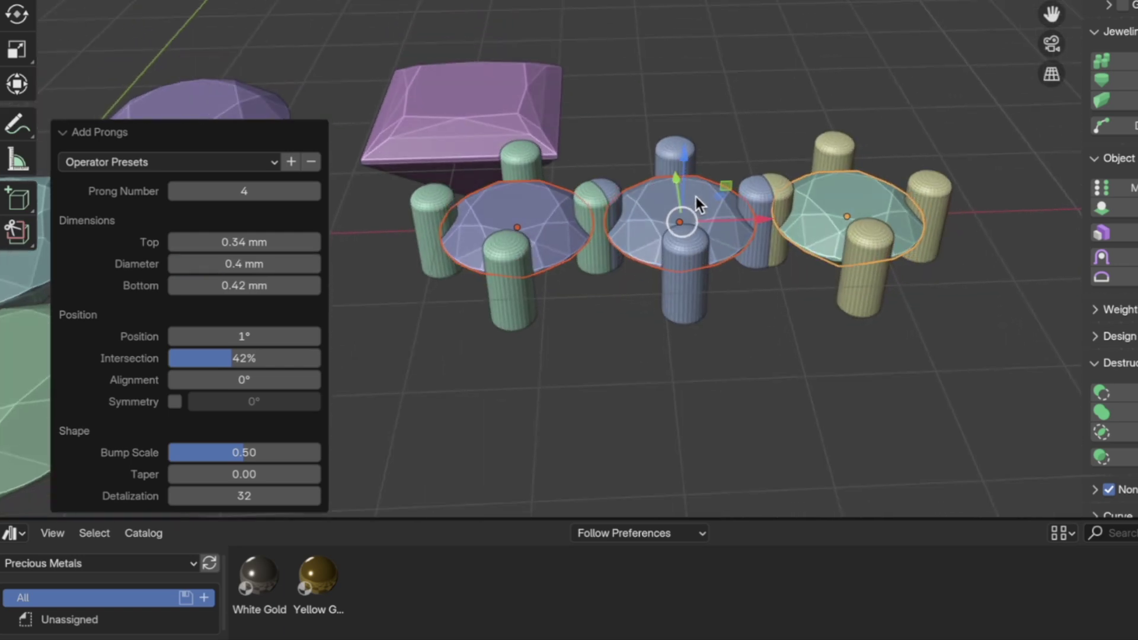
pyautogui.scroll(2, 746, 201)
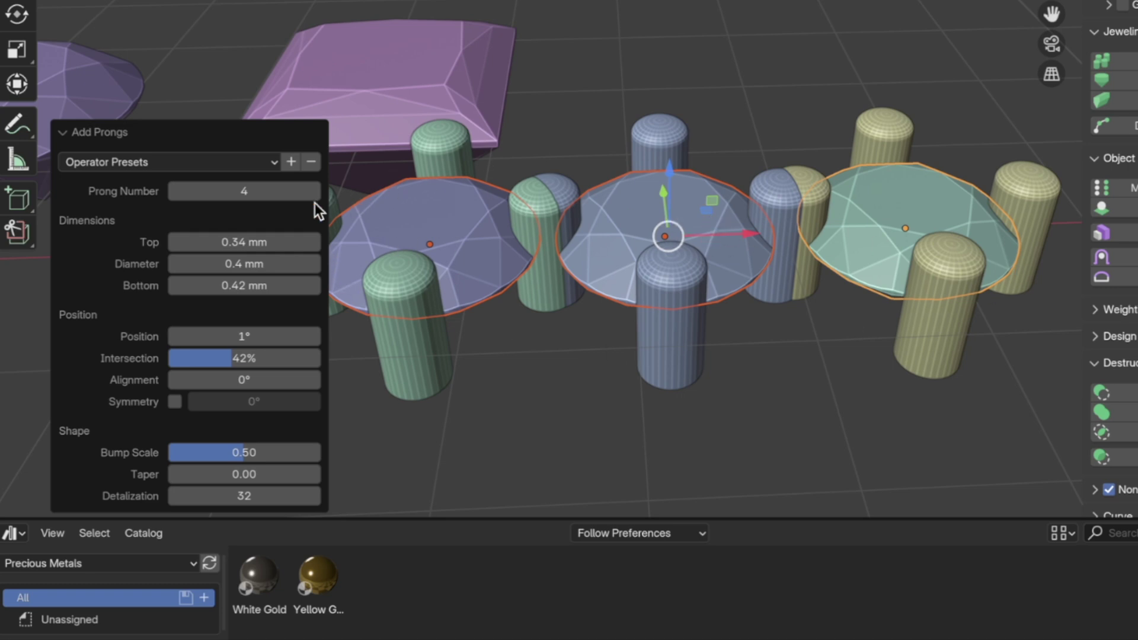
pyautogui.moveTo(244, 336); pyautogui.dragTo(193, 336)
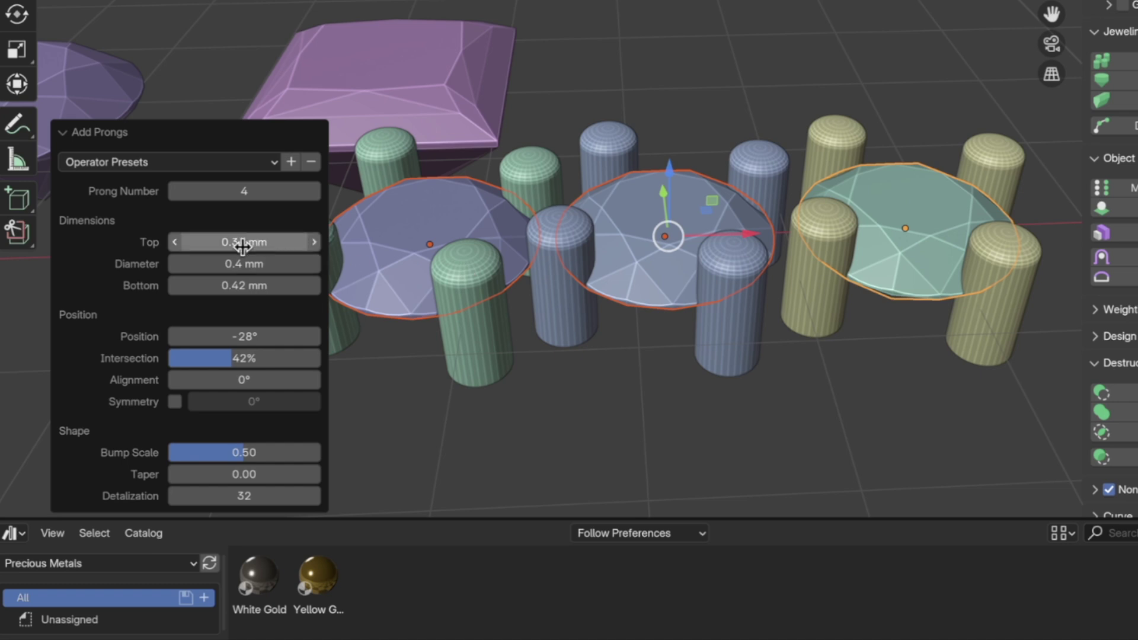
pyautogui.moveTo(218, 241); pyautogui.dragTo(248, 241)
pyautogui.moveTo(390, 308); pyautogui.dragTo(712, 249, button='middle')
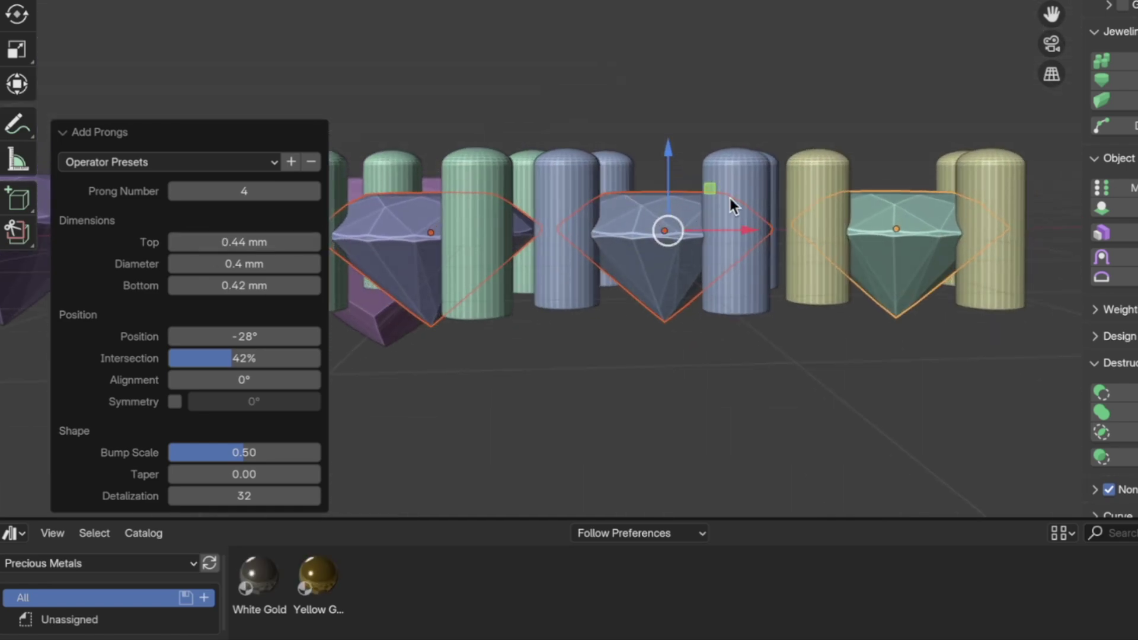
pyautogui.moveTo(682, 293); pyautogui.dragTo(697, 293, button='middle')
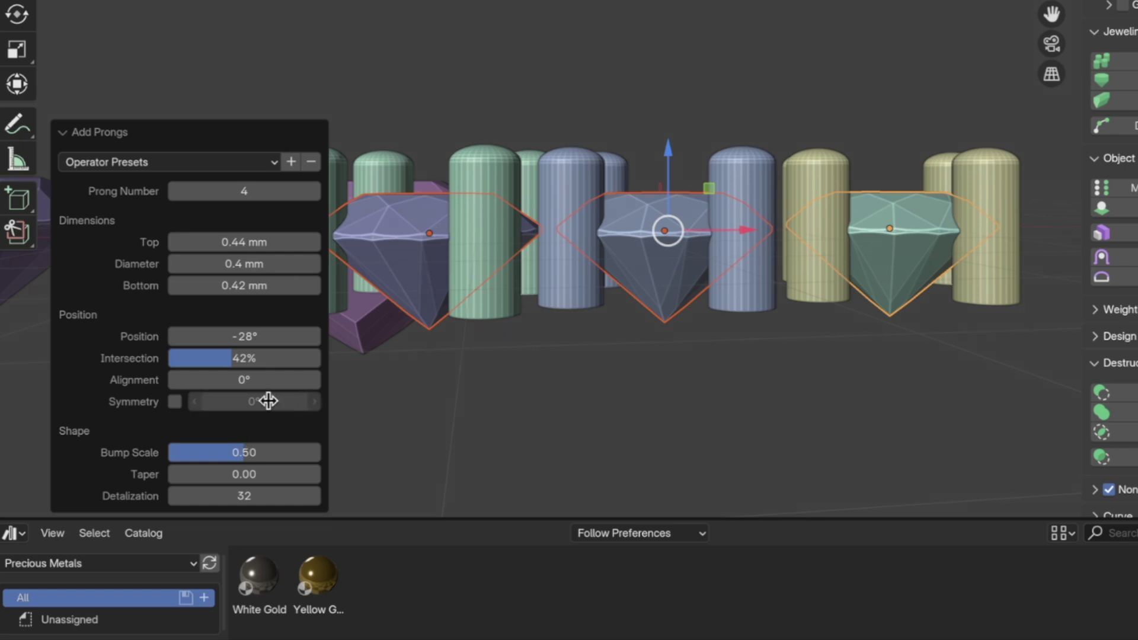
# Set the prongs' bottom dimension to 0.9 mm, alignment to 12° and bump scale to 1.00, keeping the taper at 0.00
pyautogui.moveTo(551, 362); pyautogui.dragTo(526, 362, button='middle')
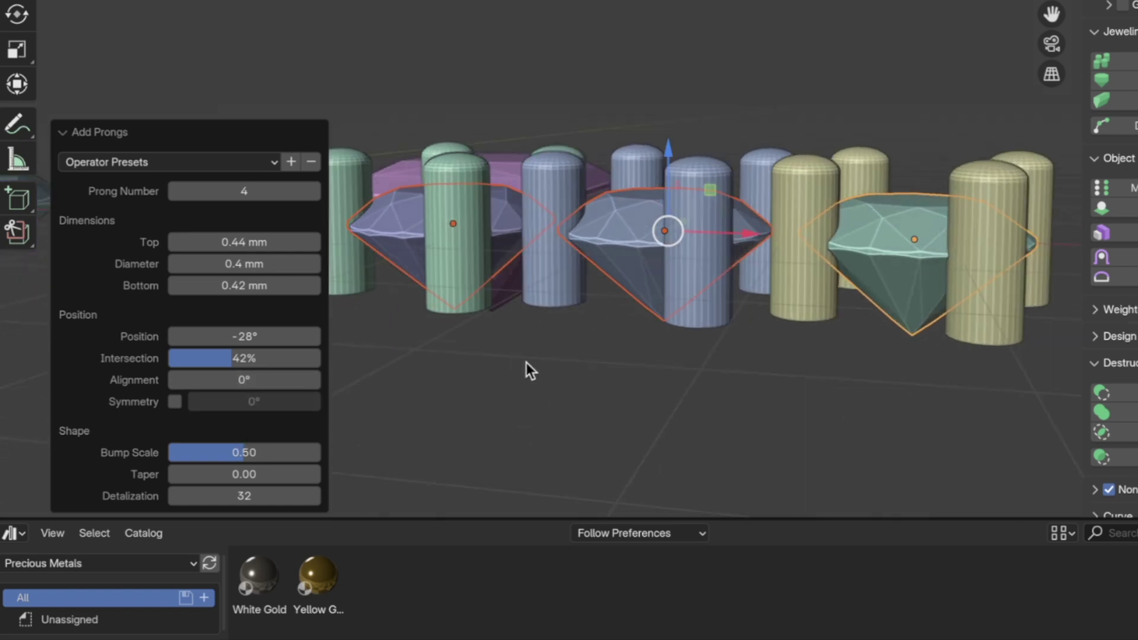
pyautogui.moveTo(208, 285); pyautogui.dragTo(329, 285)
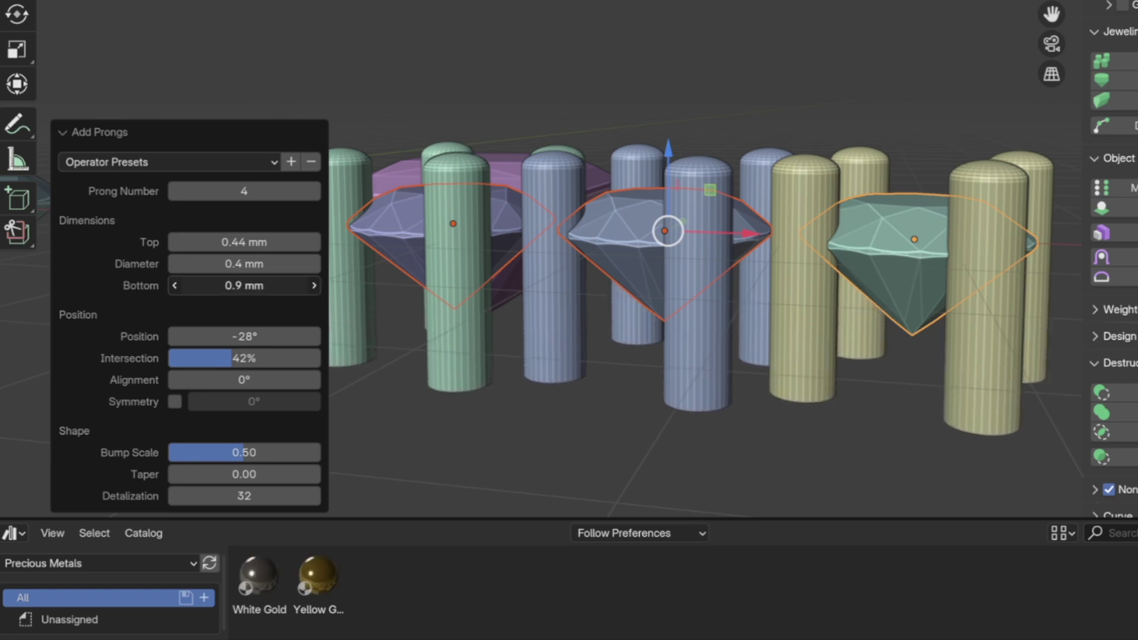
pyautogui.moveTo(195, 382); pyautogui.dragTo(233, 386)
pyautogui.moveTo(194, 459); pyautogui.dragTo(275, 460)
pyautogui.moveTo(186, 474)
pyautogui.mouseDown()
pyautogui.moveTo(263, 474)
pyautogui.moveTo(168, 474)
pyautogui.mouseUp()
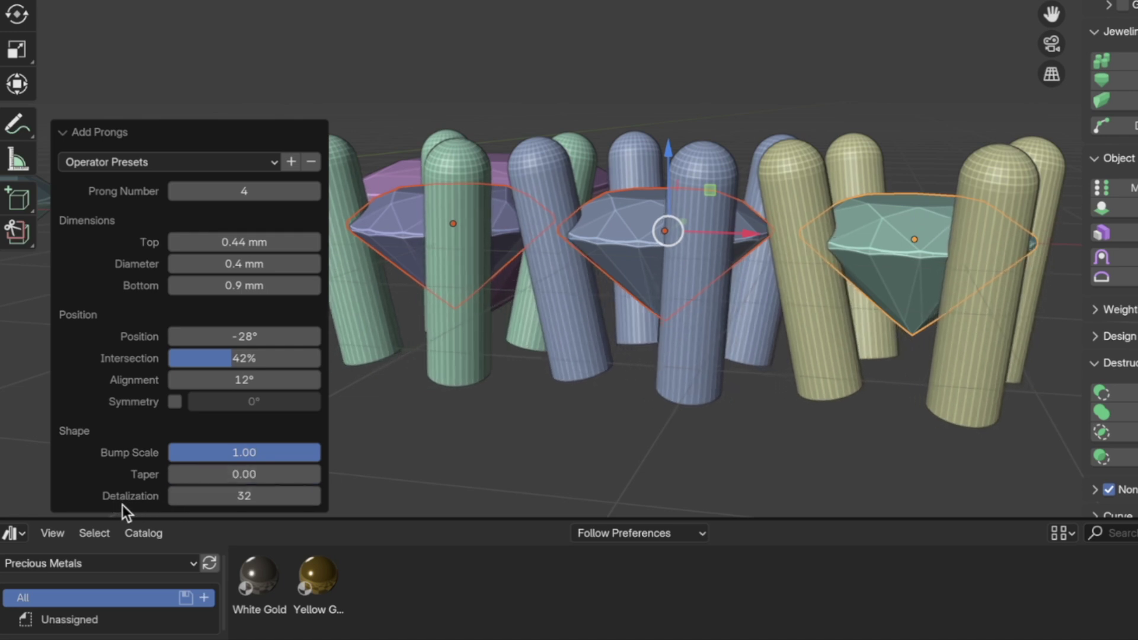
# Try the prongs' detalization at 3 and 64, and set it to 120
pyautogui.moveTo(191, 498)
pyautogui.mouseDown()
pyautogui.moveTo(219, 497)
pyautogui.moveTo(177, 497)
pyautogui.mouseUp()
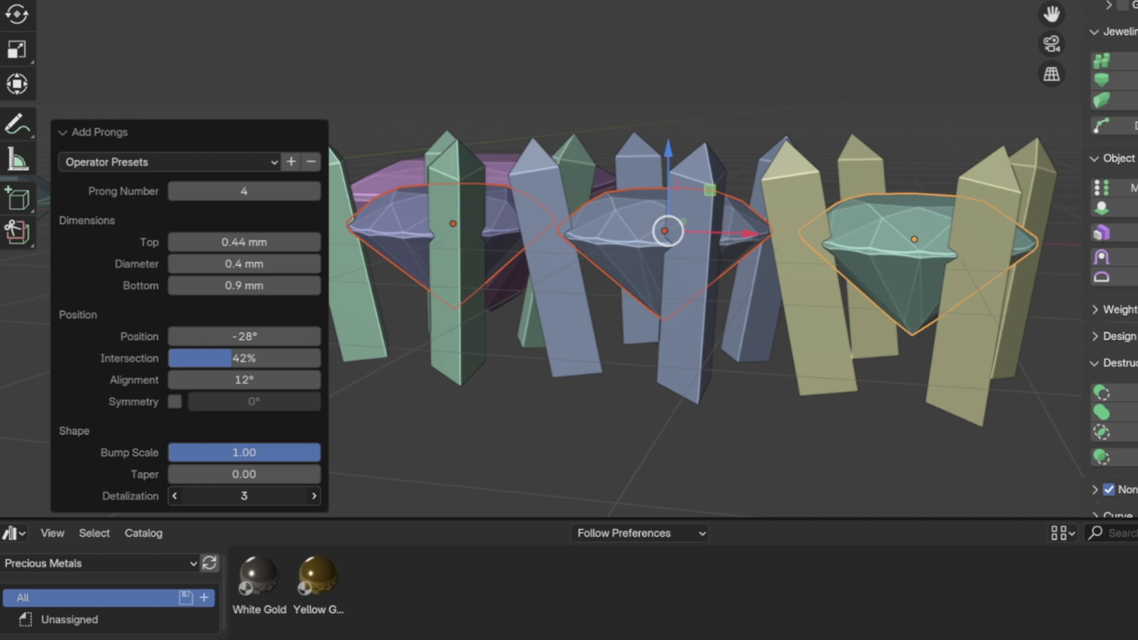
pyautogui.moveTo(599, 358); pyautogui.dragTo(531, 460, button='middle')
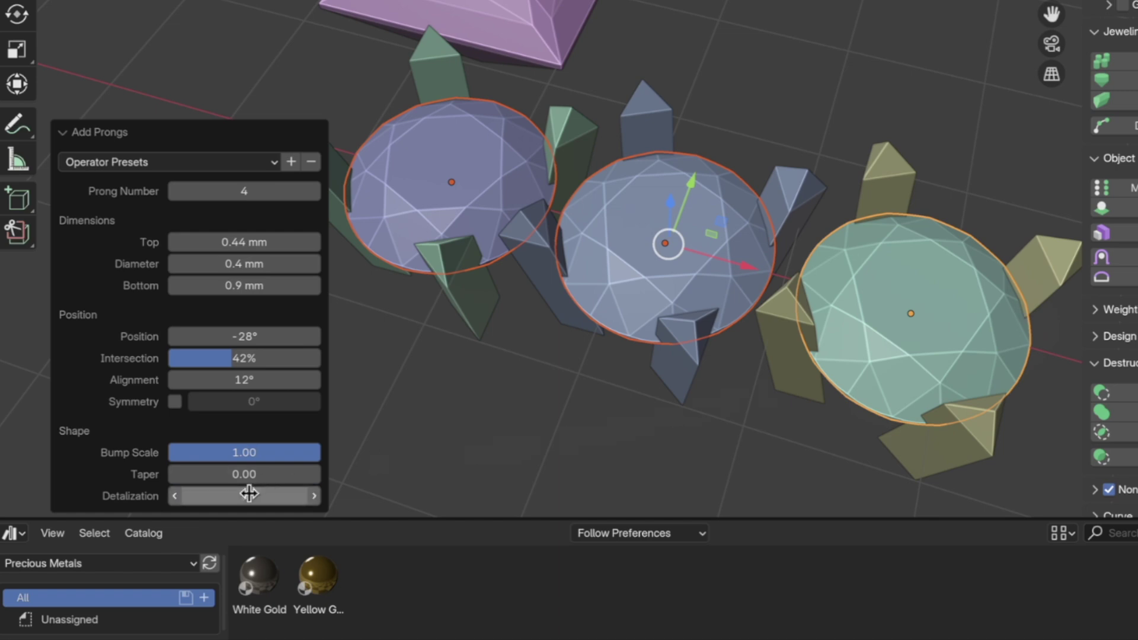
pyautogui.moveTo(243, 496); pyautogui.dragTo(283, 495)
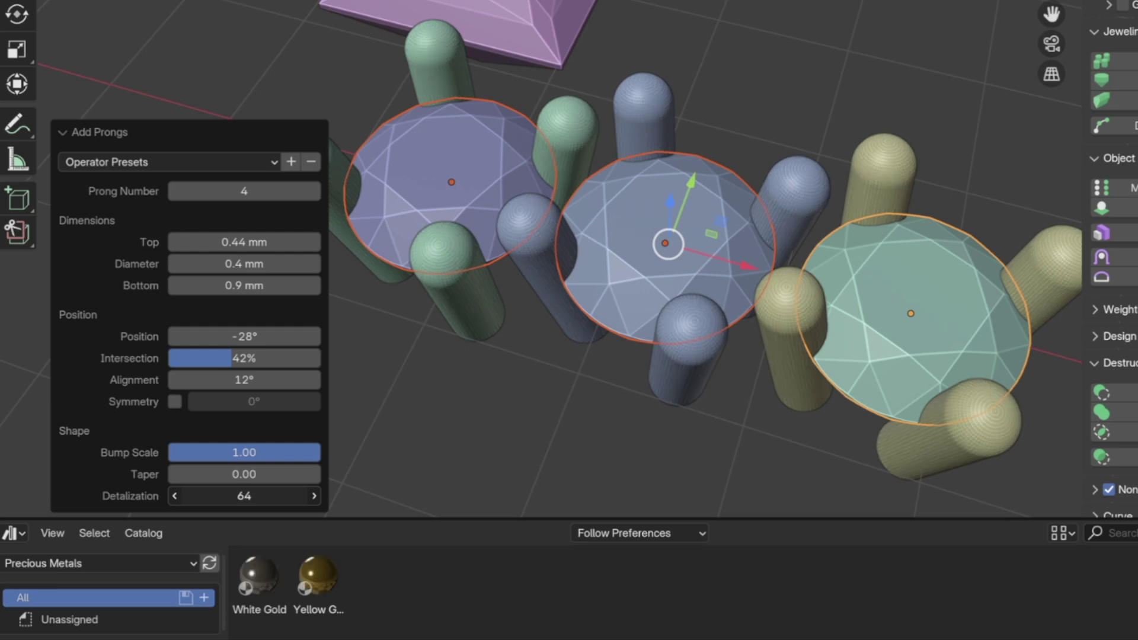
pyautogui.click(236, 496)
pyautogui.write('120')
pyautogui.press('Return')
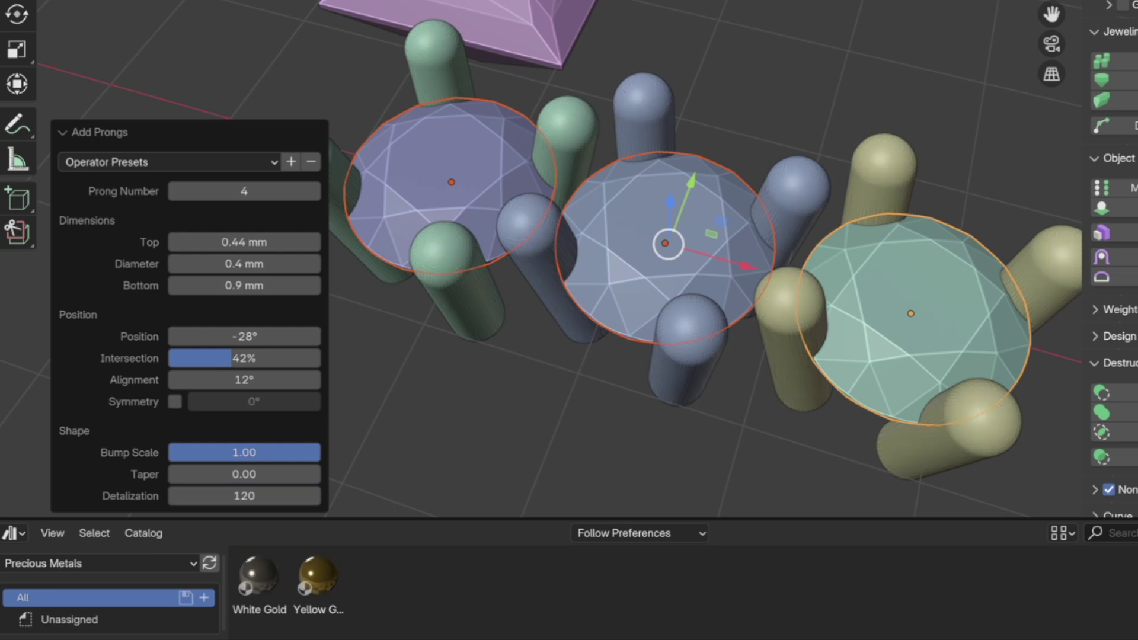
# Delete the three sets of prongs around the small round gems
pyautogui.moveTo(880, 205); pyautogui.dragTo(877, 153, button='middle')
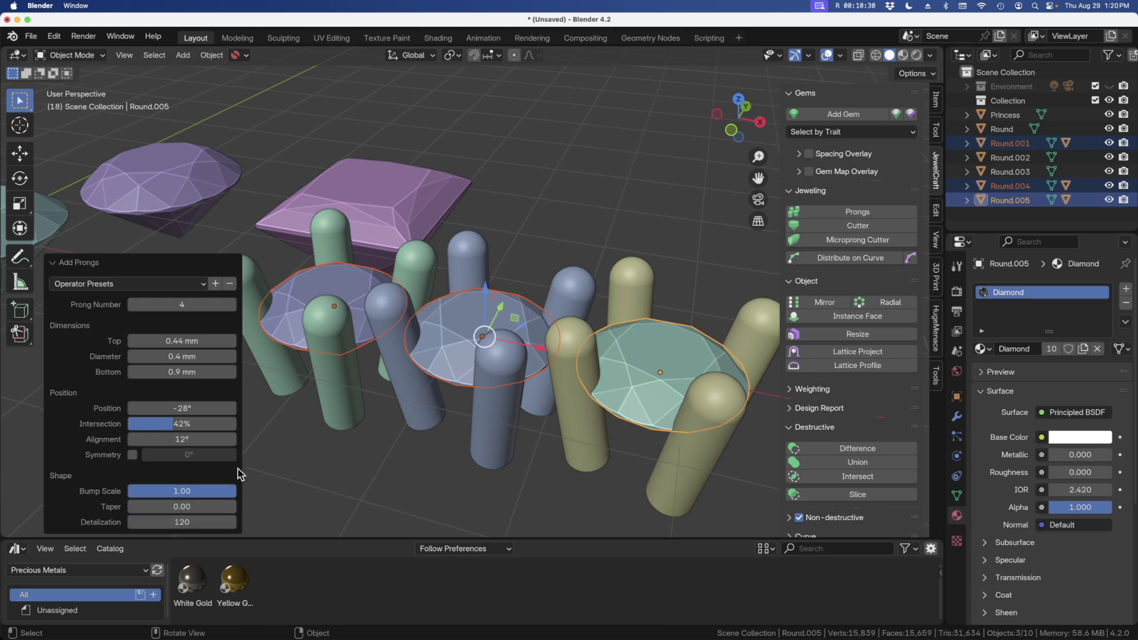
pyautogui.click(517, 208)
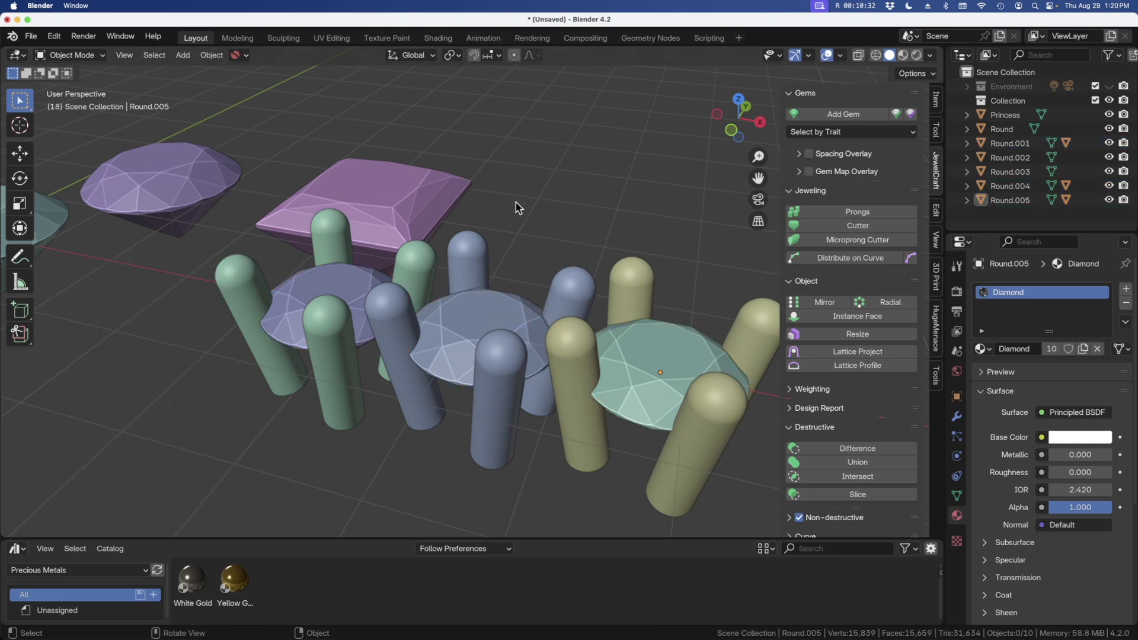
pyautogui.click(466, 267)
pyautogui.press('x')
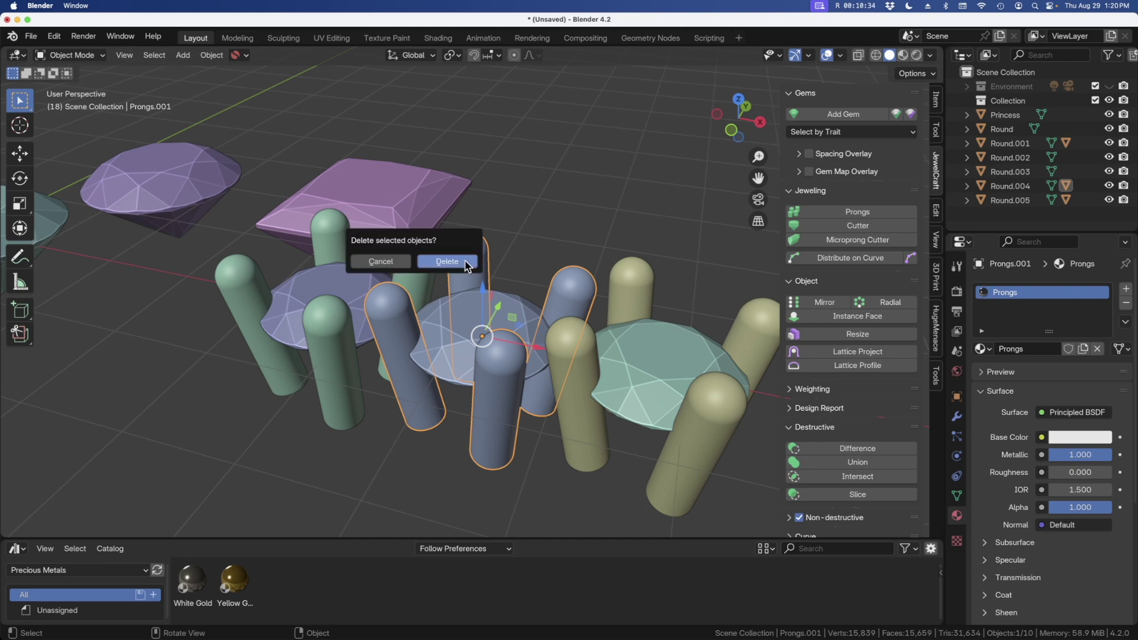
pyautogui.click(421, 267)
pyautogui.click(331, 230)
pyautogui.press('x')
pyautogui.click(339, 237)
pyautogui.click(635, 259)
pyautogui.press('x')
pyautogui.click(646, 274)
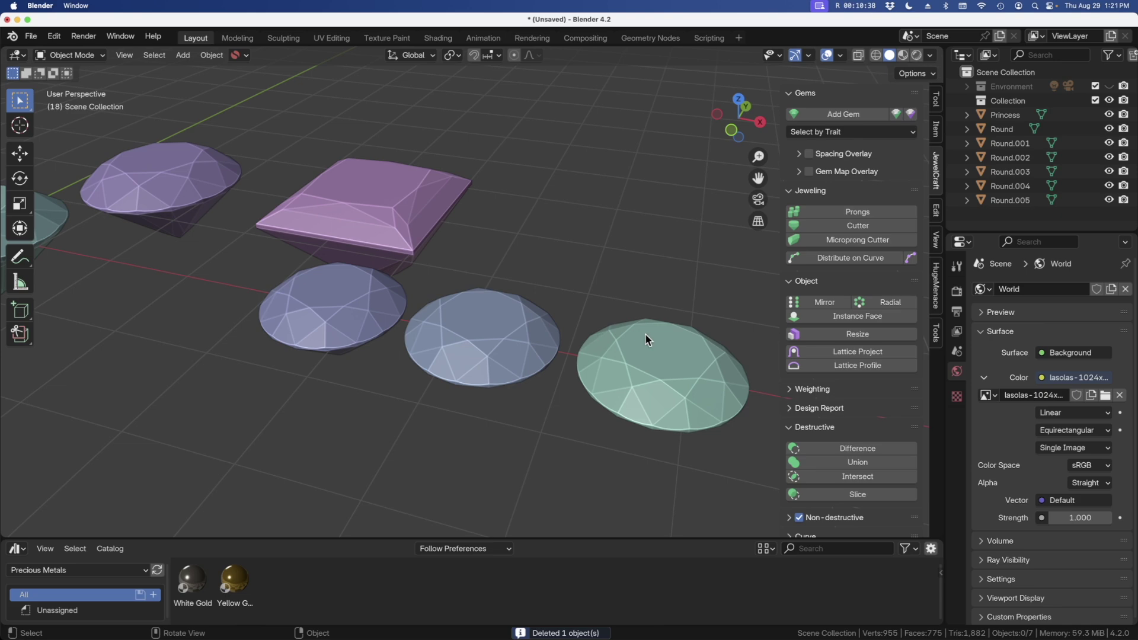
# Delete the pink princess-cut gem behind the row of small round gems
pyautogui.moveTo(544, 239); pyautogui.dragTo(419, 228, button='middle')
pyautogui.click(408, 229)
pyautogui.press('x')
pyautogui.click(411, 223)
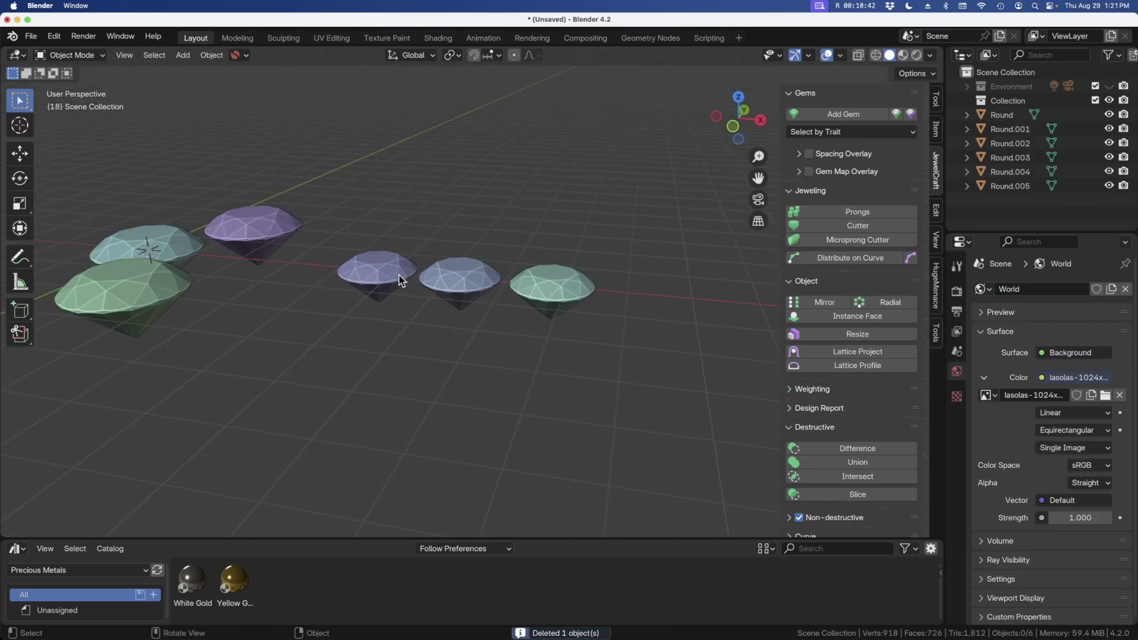
# Add a 2 mm cube, move it onto the three small round gems and stretch it along X to span them
pyautogui.moveTo(373, 264); pyautogui.dragTo(451, 249, button='middle')
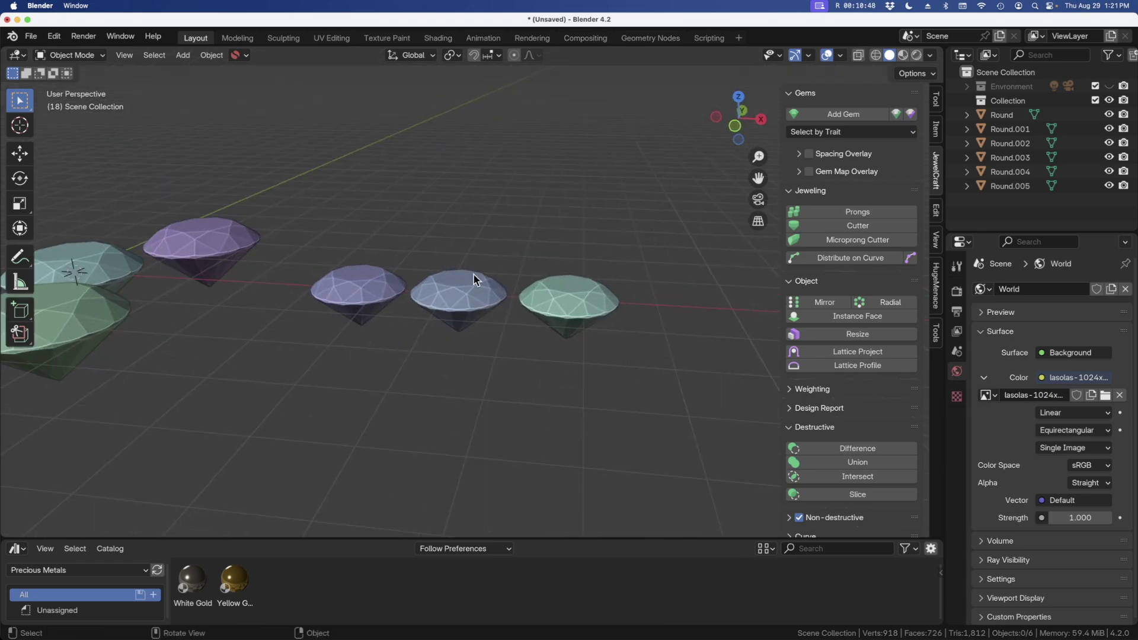
pyautogui.hotkey('shift', 'a')
pyautogui.moveTo(427, 294)
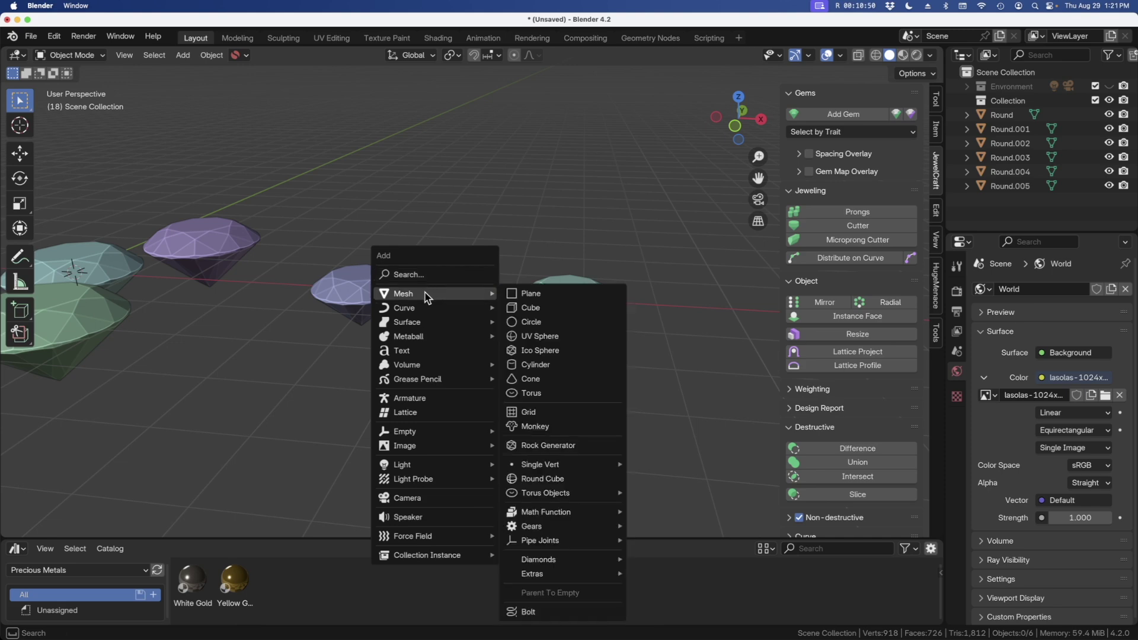
pyautogui.click(536, 306)
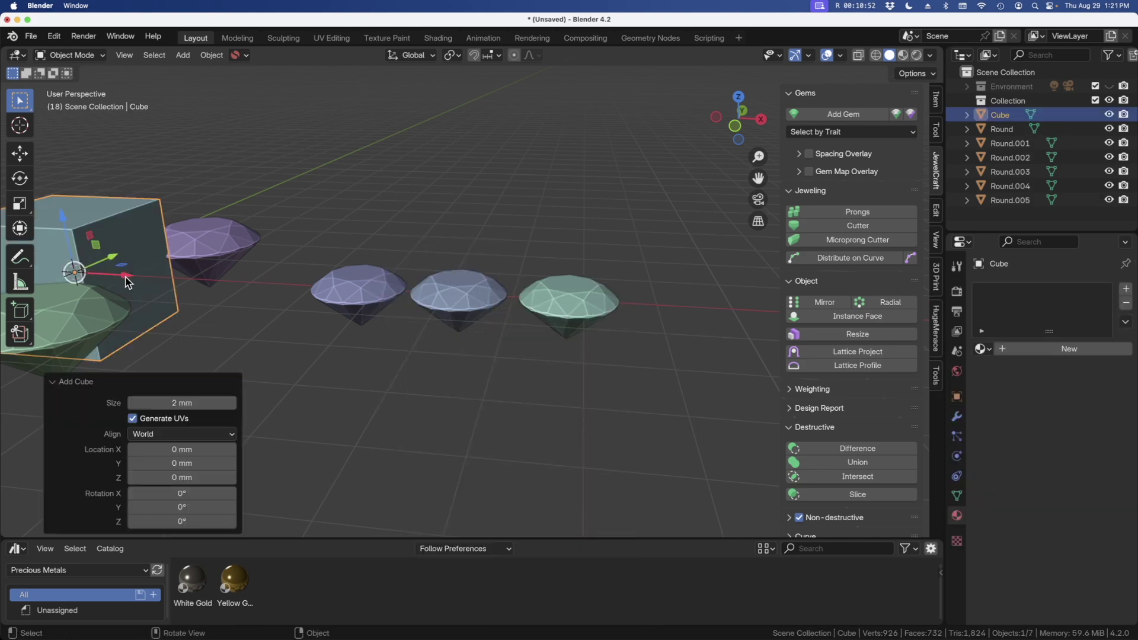
pyautogui.press('g')
pyautogui.click(531, 329)
pyautogui.press('s')
pyautogui.press('x')
pyautogui.click(656, 338)
# Flatten the block along Z into a thin slab and adjust its height so the three gems' tops protrude
pyautogui.press('g')
pyautogui.press('z')
pyautogui.click(613, 354)
pyautogui.press('s')
pyautogui.press('z')
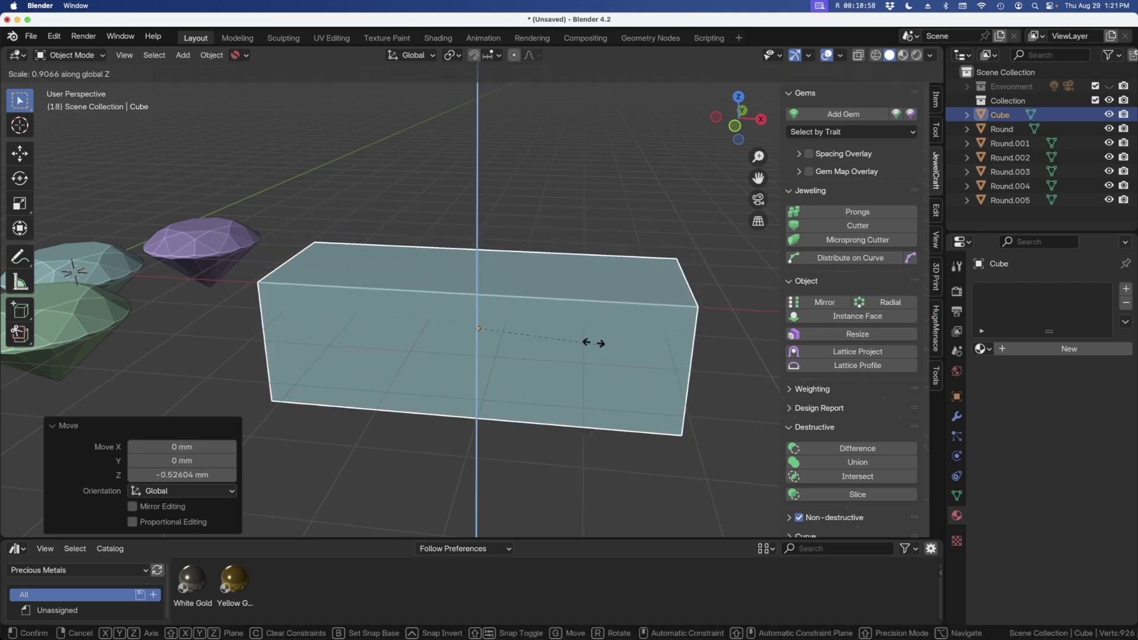
pyautogui.click(513, 325)
pyautogui.moveTo(513, 325); pyautogui.dragTo(508, 294, button='middle')
pyautogui.moveTo(477, 276); pyautogui.dragTo(480, 256)
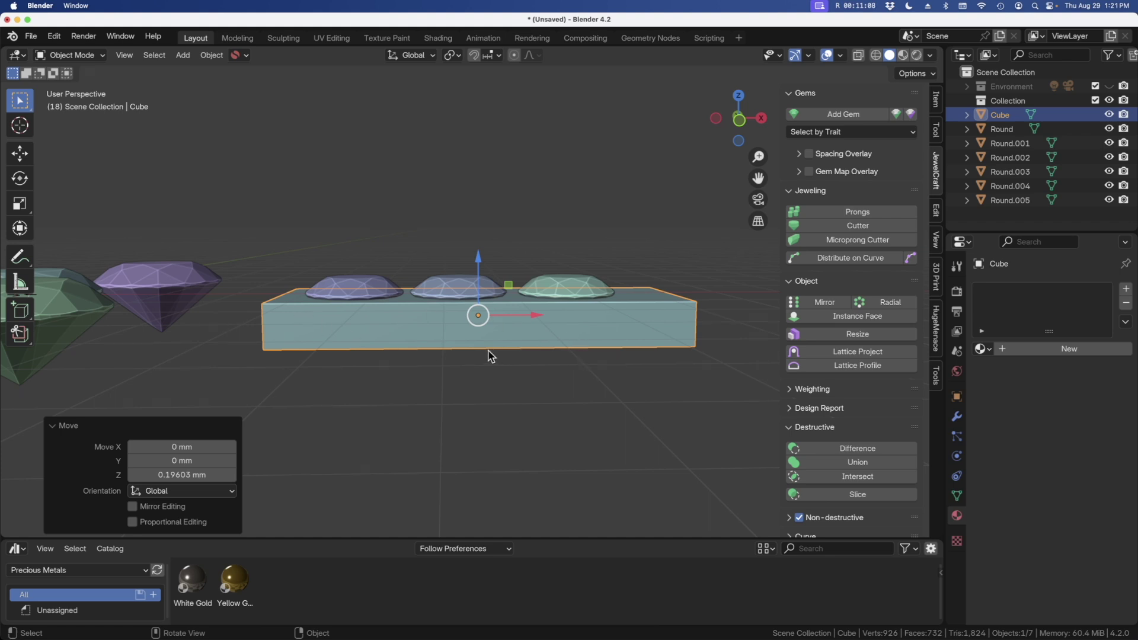
# Select the three round gems set in the block and add prongs to them
pyautogui.moveTo(315, 333); pyautogui.dragTo(366, 256, button='middle')
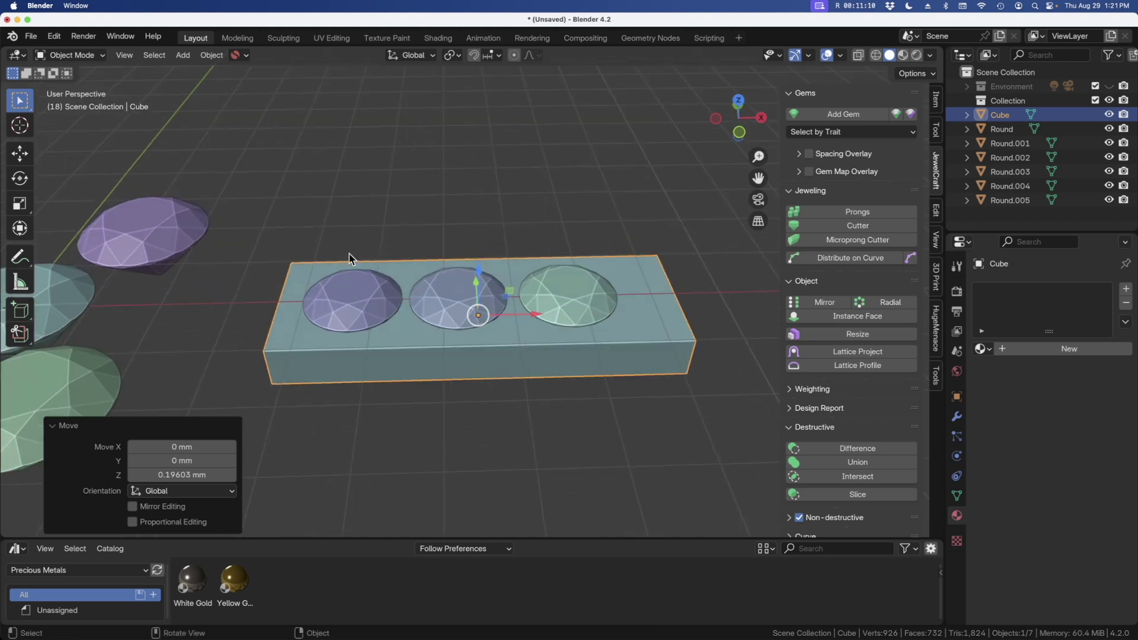
pyautogui.moveTo(636, 296); pyautogui.dragTo(569, 362, button='middle')
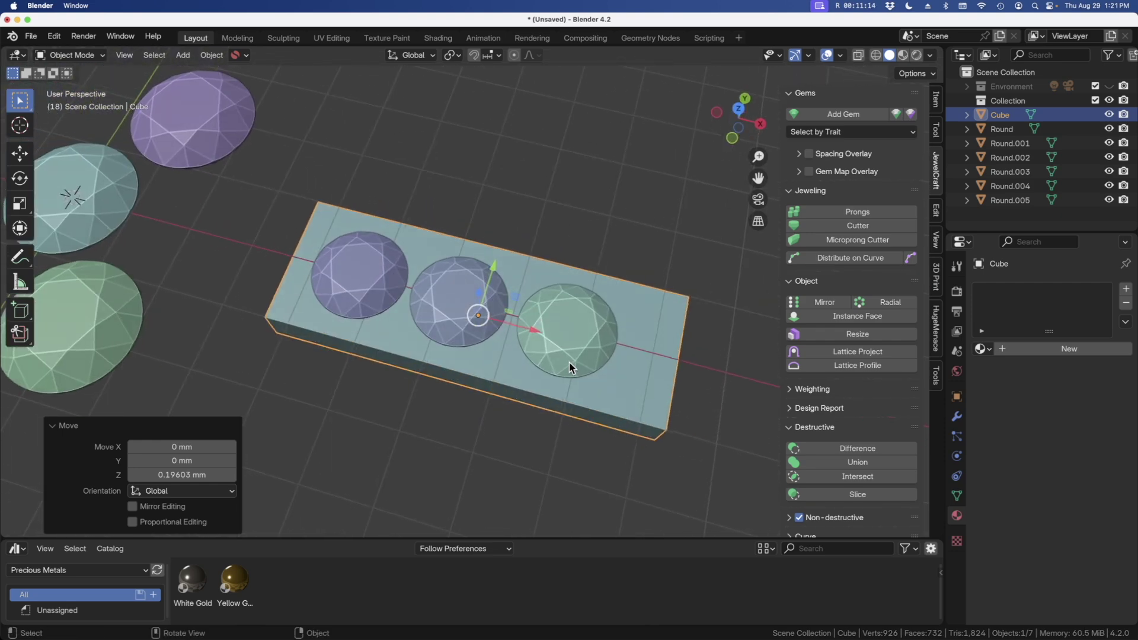
pyautogui.click(359, 286)
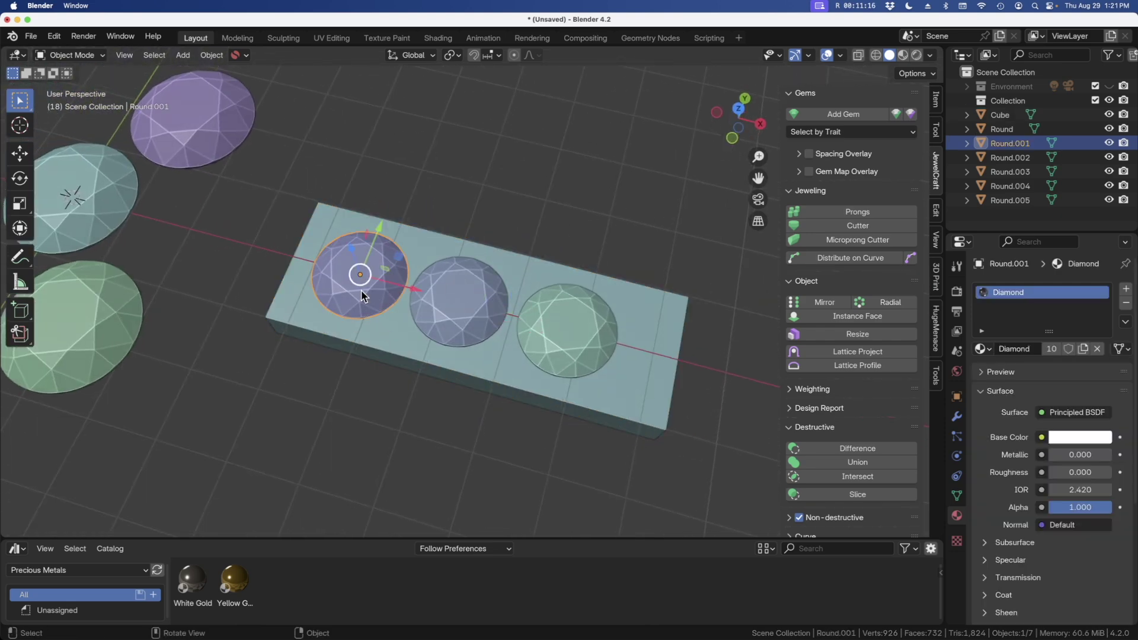
pyautogui.keyDown('shift'); pyautogui.click(443, 306); pyautogui.keyUp('shift')
pyautogui.keyDown('shift'); pyautogui.click(595, 312); pyautogui.keyUp('shift')
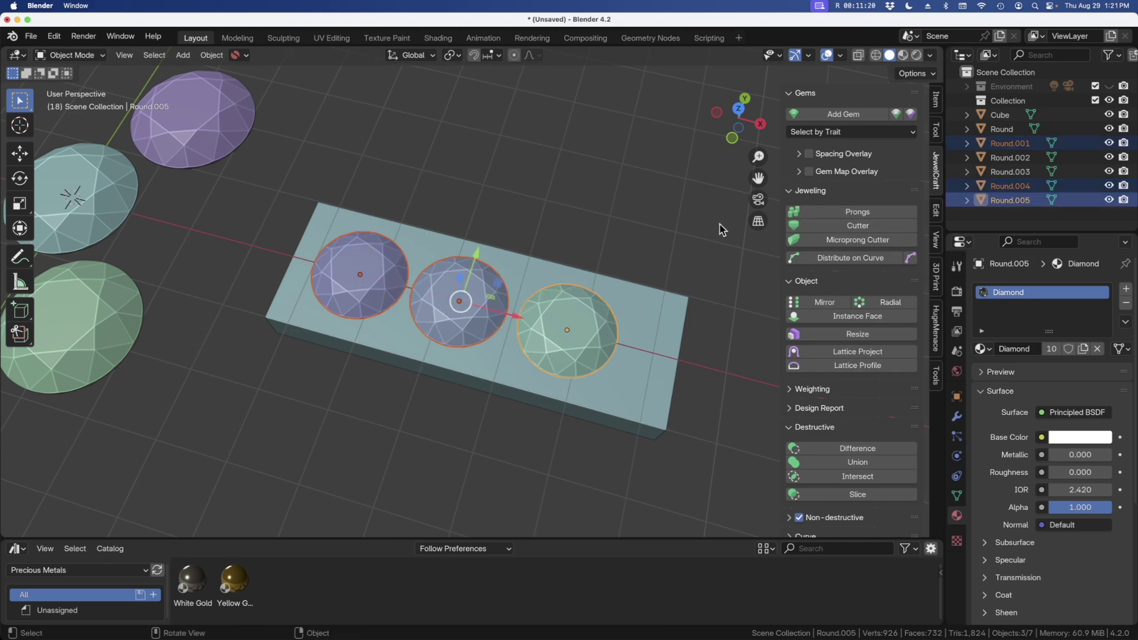
pyautogui.click(837, 140)
pyautogui.click(820, 154)
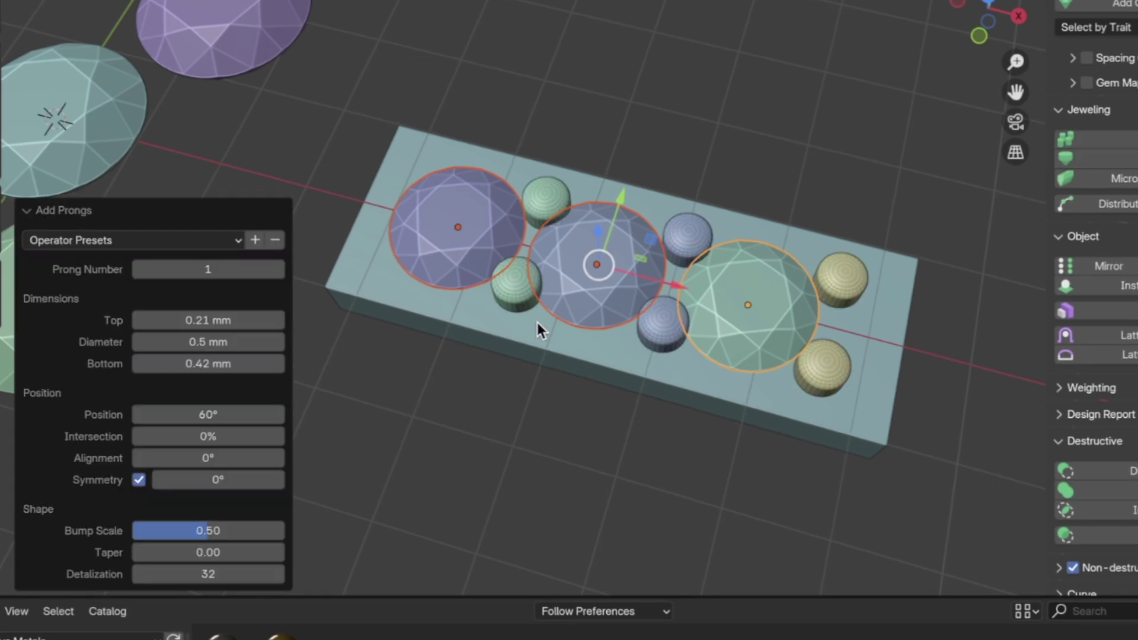
# Disable Symmetry for the new prongs and raise the prong number to 5
pyautogui.click(139, 479)
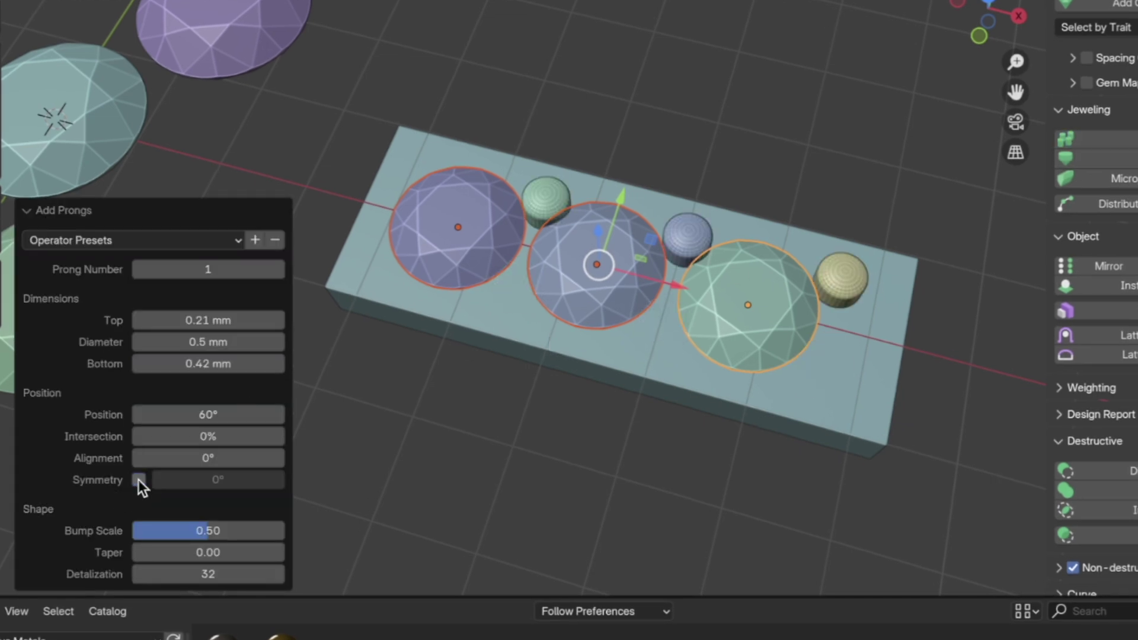
pyautogui.click(278, 269)
pyautogui.click(277, 269)
pyautogui.click(278, 269)
pyautogui.click(278, 269)
# Set the prongs' position angle to 45°, their intersection to 45% and the prong number to 4
pyautogui.click(229, 414)
pyautogui.write('45')
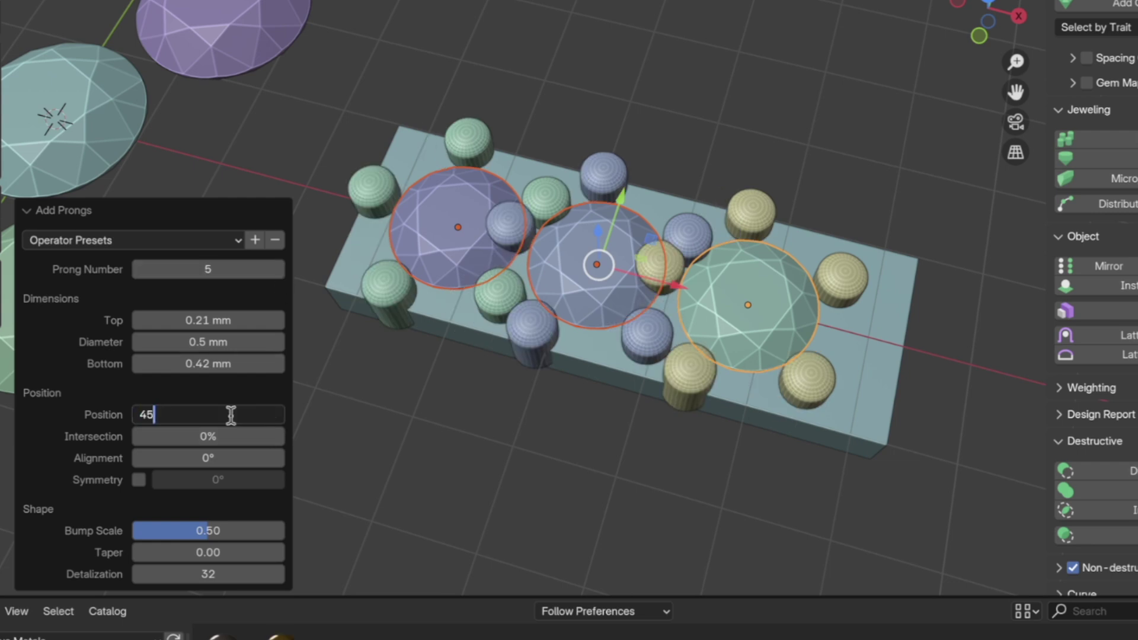
pyautogui.press('Return')
pyautogui.moveTo(226, 436); pyautogui.dragTo(292, 436)
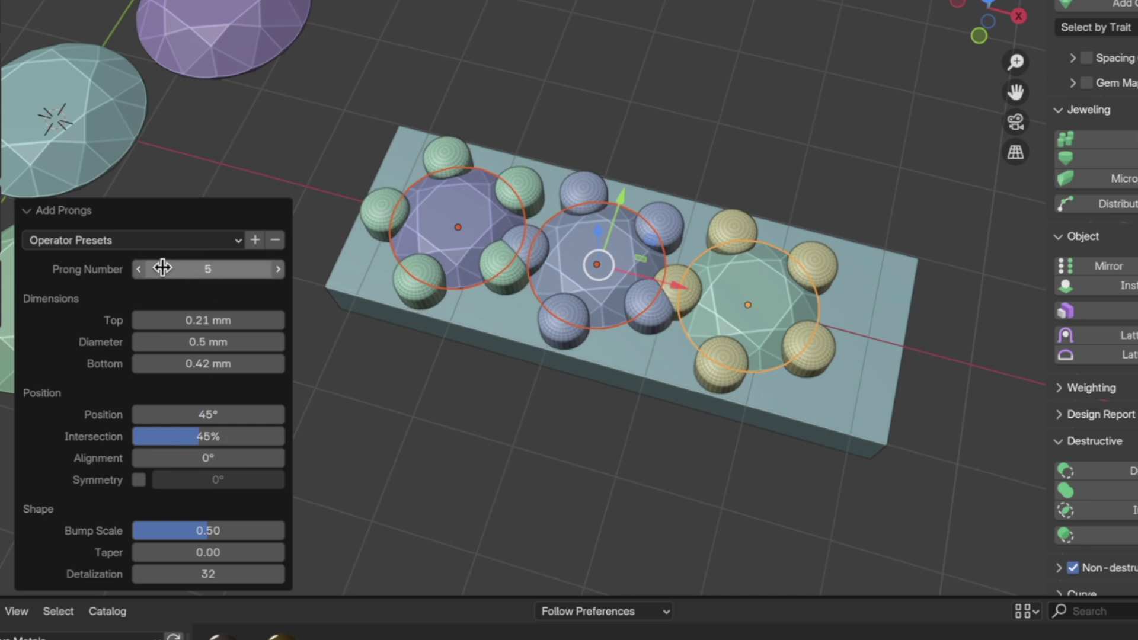
pyautogui.click(140, 270)
# Set the prongs' top dimension to 0.33 mm and diameter to 0.43 mm, checking them against the block from the side
pyautogui.moveTo(482, 409); pyautogui.dragTo(485, 352, button='middle')
pyautogui.moveTo(219, 320); pyautogui.dragTo(204, 343)
pyautogui.moveTo(414, 272); pyautogui.dragTo(374, 324, button='middle')
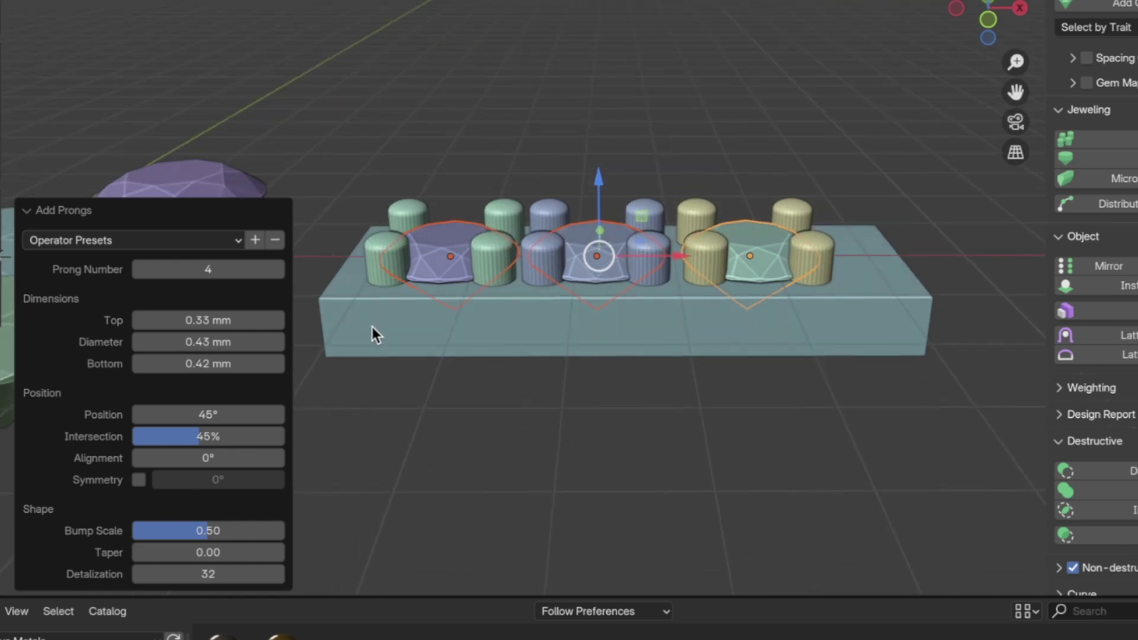
pyautogui.moveTo(820, 289); pyautogui.dragTo(460, 197, button='middle')
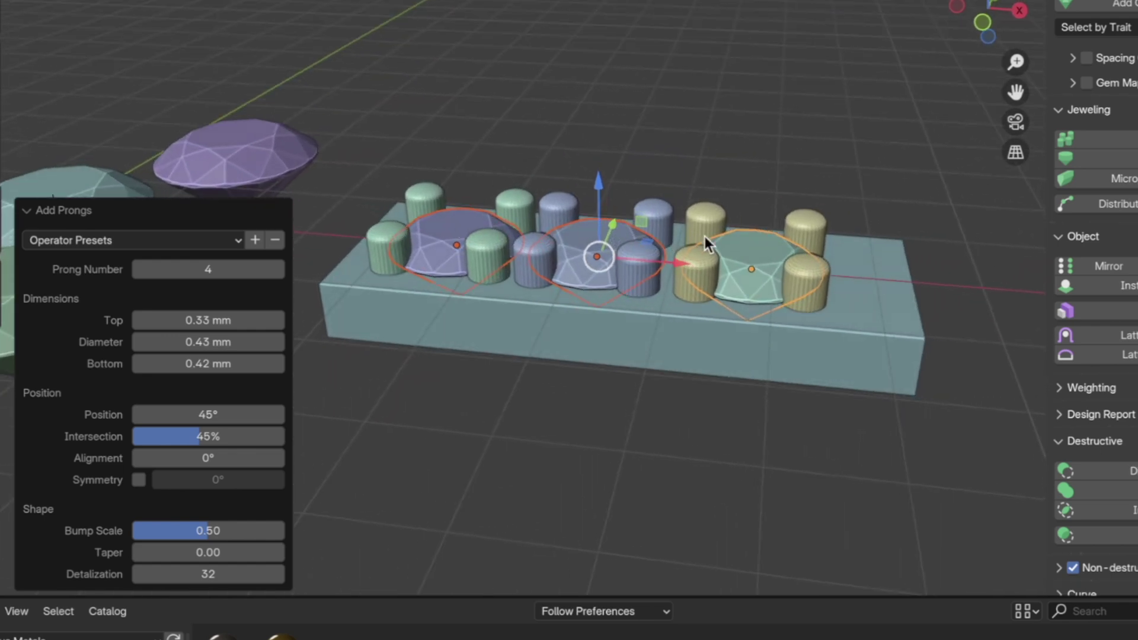
# Reselect the three gems in the block without their prongs and add cutters to them
pyautogui.click(774, 261)
pyautogui.keyDown('shift'); pyautogui.click(583, 243); pyautogui.keyUp('shift')
pyautogui.keyDown('shift'); pyautogui.click(479, 232); pyautogui.keyUp('shift')
pyautogui.click(449, 224)
pyautogui.keyDown('shift'); pyautogui.click(593, 247); pyautogui.keyUp('shift')
pyautogui.keyDown('shift'); pyautogui.click(776, 263); pyautogui.keyUp('shift')
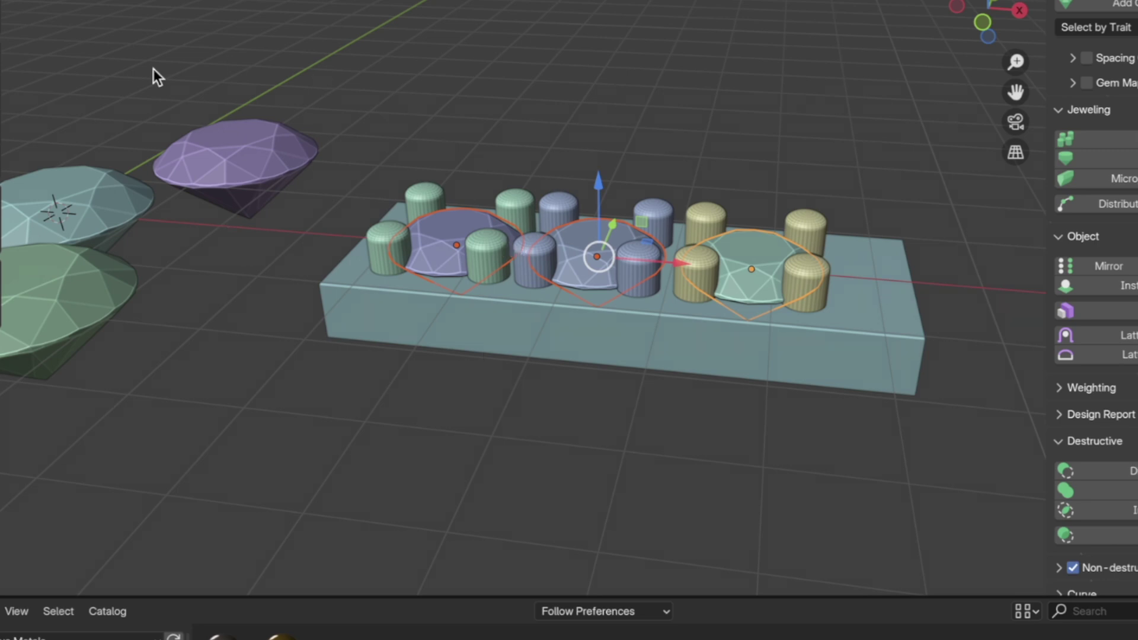
pyautogui.moveTo(696, 215); pyautogui.dragTo(719, 277, button='middle')
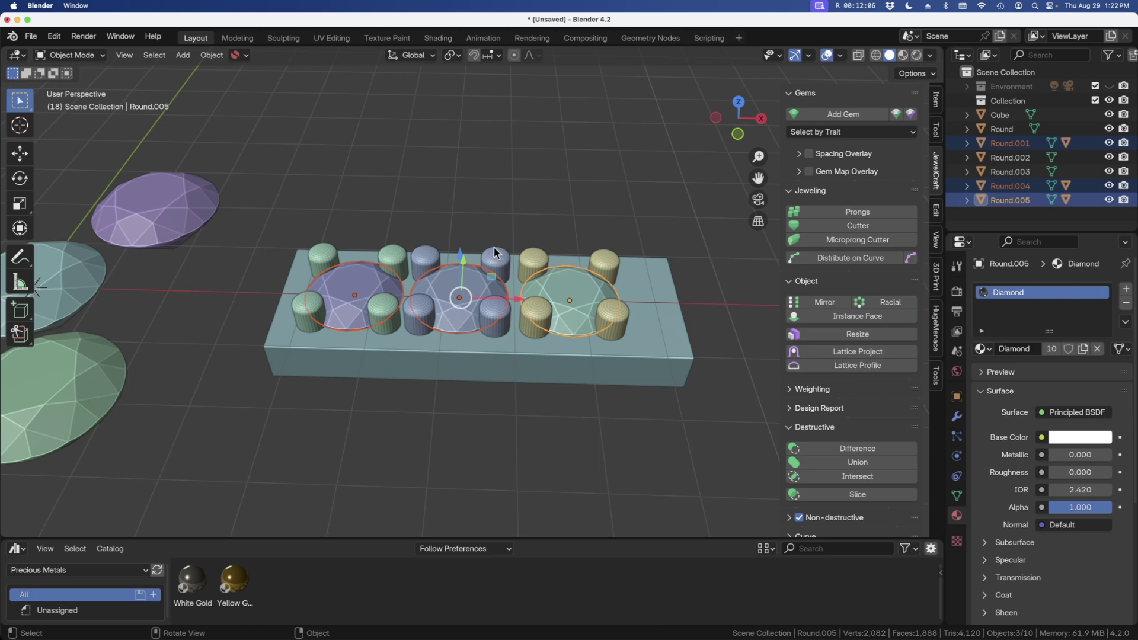
pyautogui.click(867, 227)
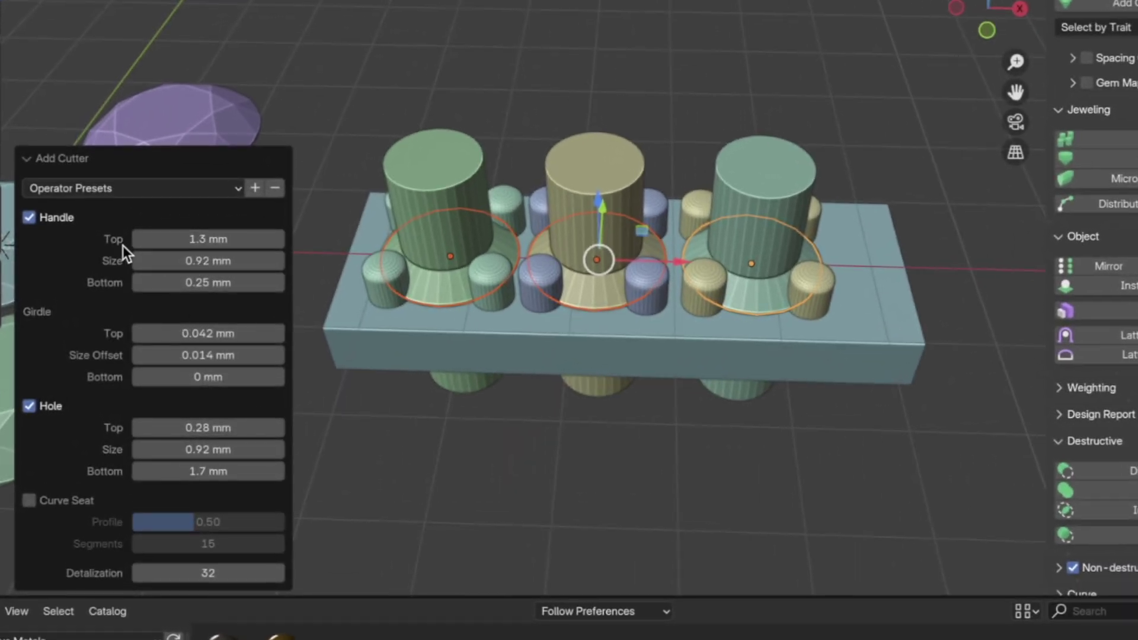
# Set the cutters' handle top to 0.89 mm, size 0.91 mm and bottom 0.44 mm, and girdle top 0.07 mm, offset 0 mm and bottom 0.17 mm
pyautogui.moveTo(242, 239); pyautogui.dragTo(181, 282)
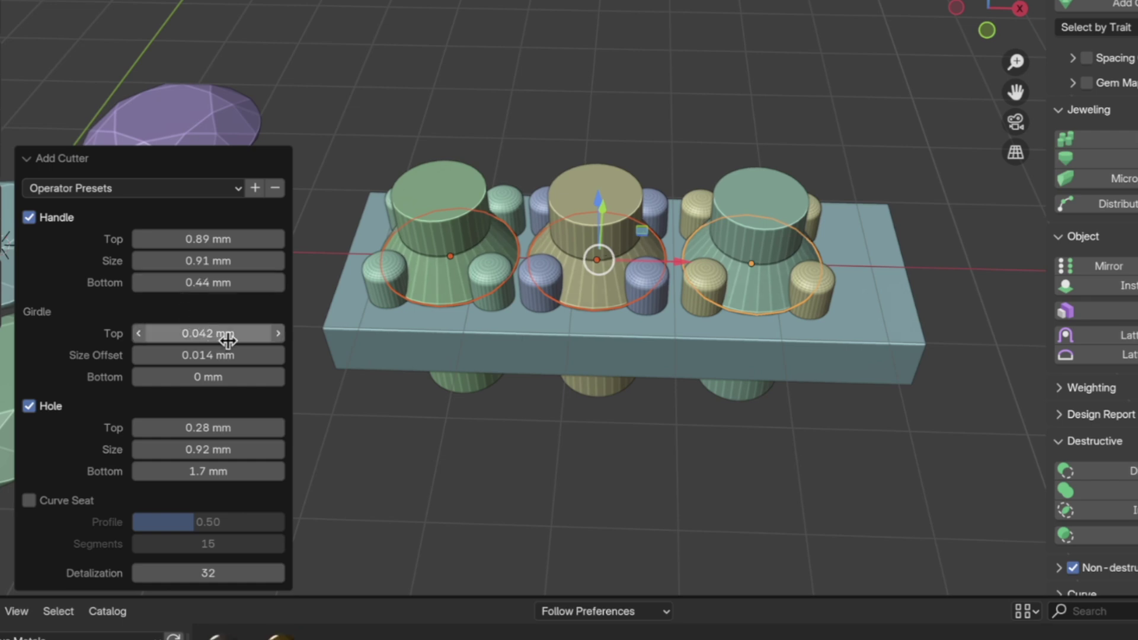
pyautogui.moveTo(177, 345)
pyautogui.mouseDown()
pyautogui.moveTo(210, 333)
pyautogui.moveTo(180, 333)
pyautogui.moveTo(184, 355)
pyautogui.moveTo(202, 355)
pyautogui.moveTo(185, 355)
pyautogui.mouseUp()
pyautogui.click(187, 355)
pyautogui.write('0')
pyautogui.press('Return')
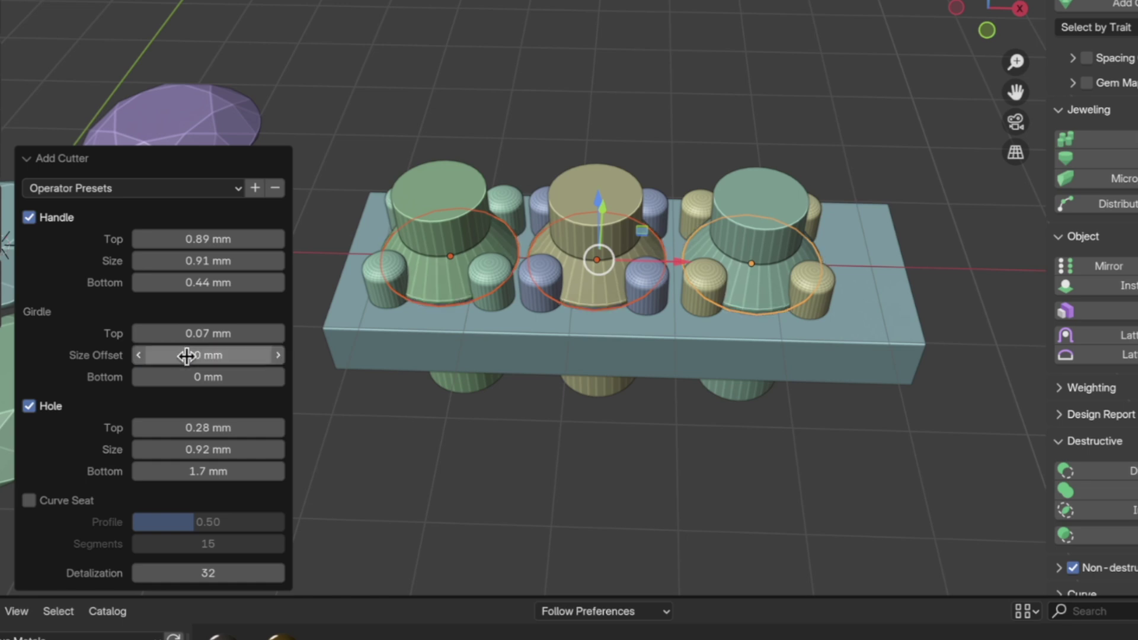
pyautogui.moveTo(202, 376); pyautogui.dragTo(222, 385)
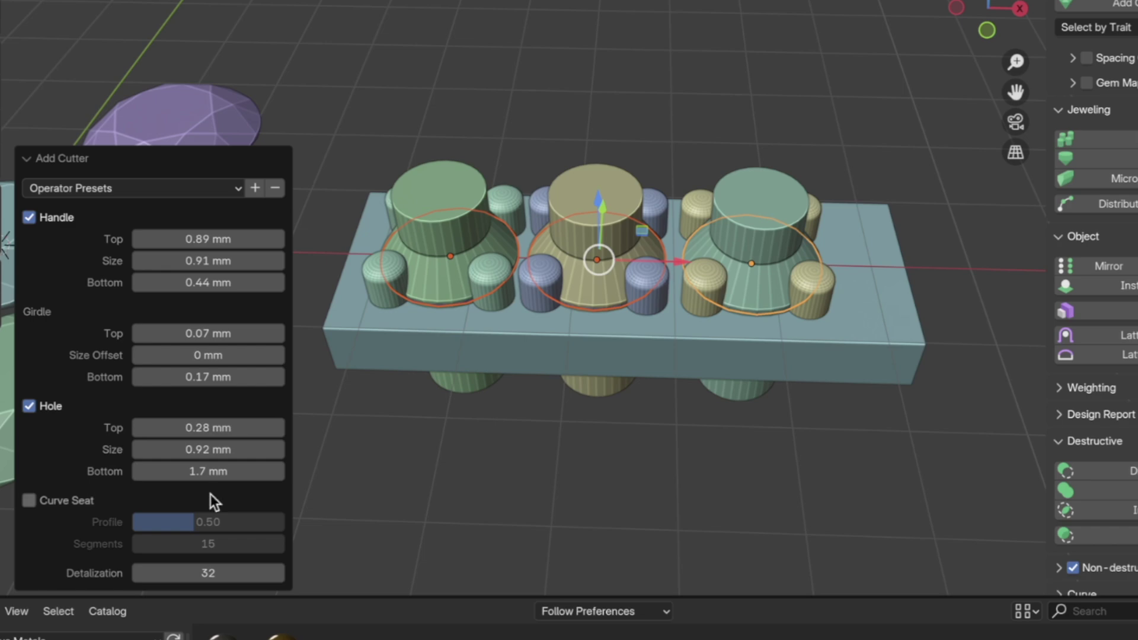
# Set the cutters' hole top to 0.26 mm, size to 0.81 mm and bottom to 1.9 mm, checking them from below the block
pyautogui.moveTo(589, 446); pyautogui.dragTo(623, 261, button='middle')
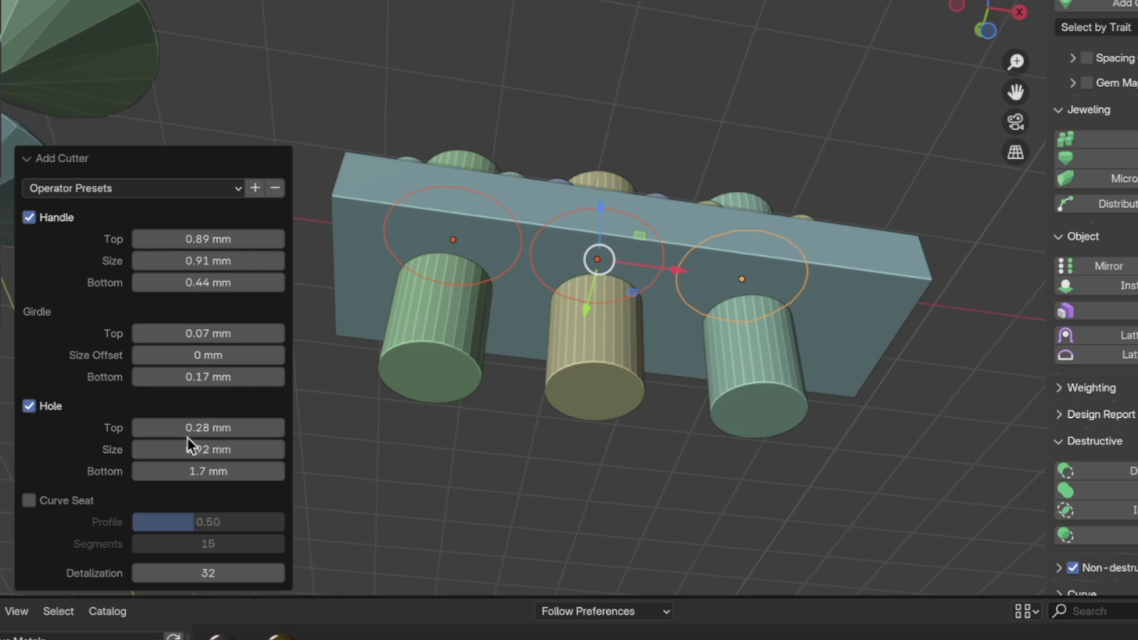
pyautogui.moveTo(190, 427); pyautogui.dragTo(178, 471)
pyautogui.moveTo(492, 349); pyautogui.dragTo(488, 378, button='middle')
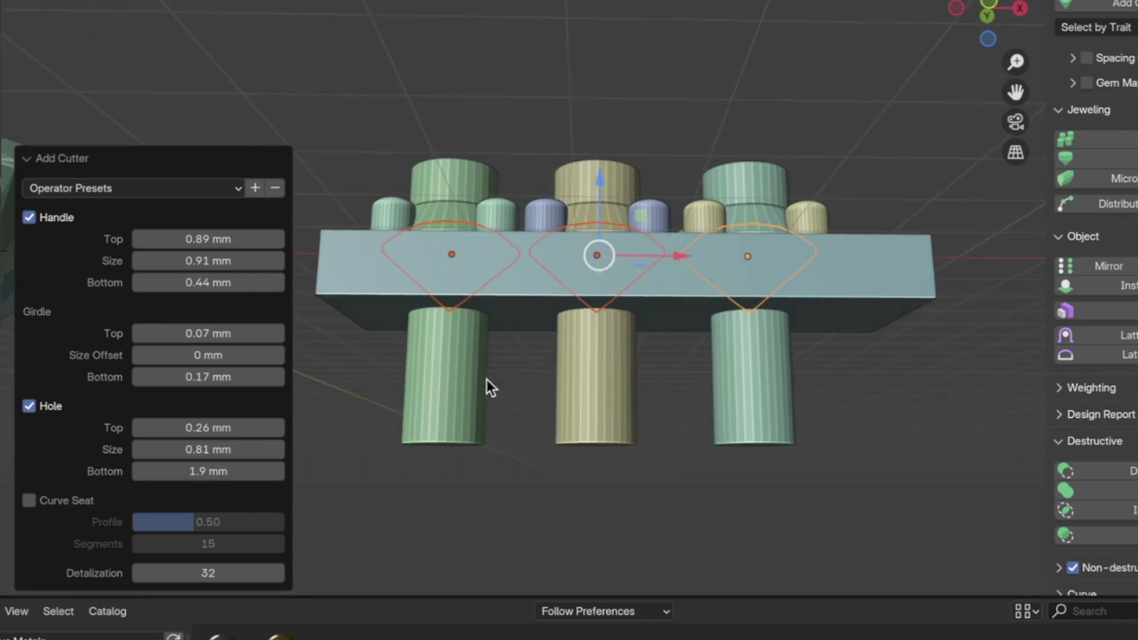
# Set the cutters' hole bottom to 2.4 mm and hole size to 1 mm, checking them below the block
pyautogui.moveTo(155, 471); pyautogui.dragTo(174, 457)
pyautogui.moveTo(233, 461); pyautogui.dragTo(324, 452, button='middle')
pyautogui.click(210, 449)
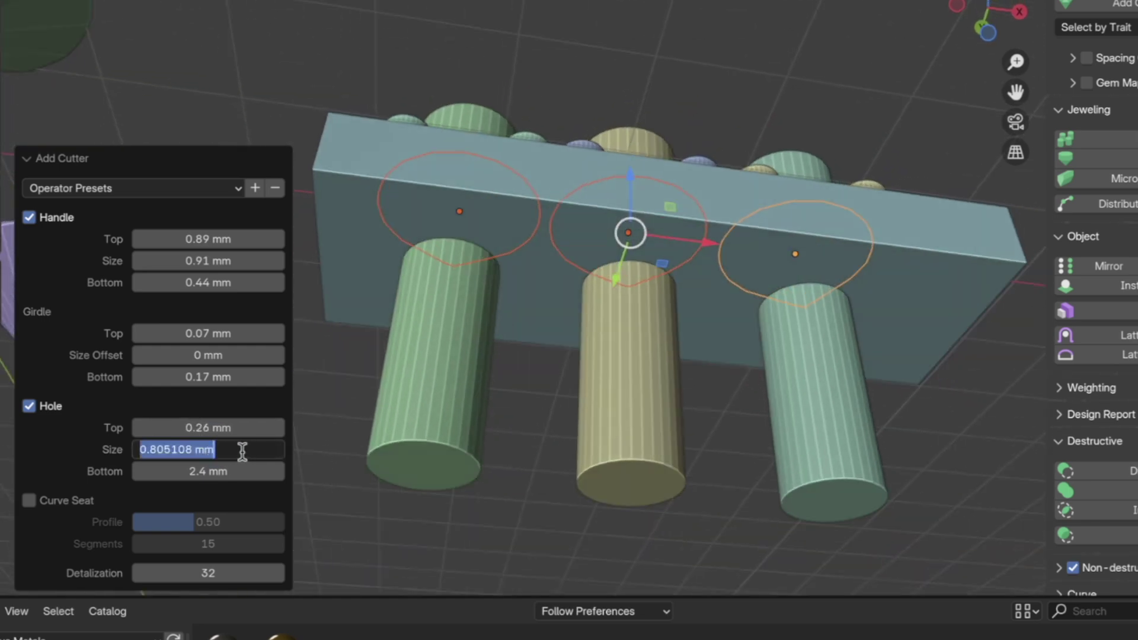
pyautogui.write('1')
pyautogui.press('Return')
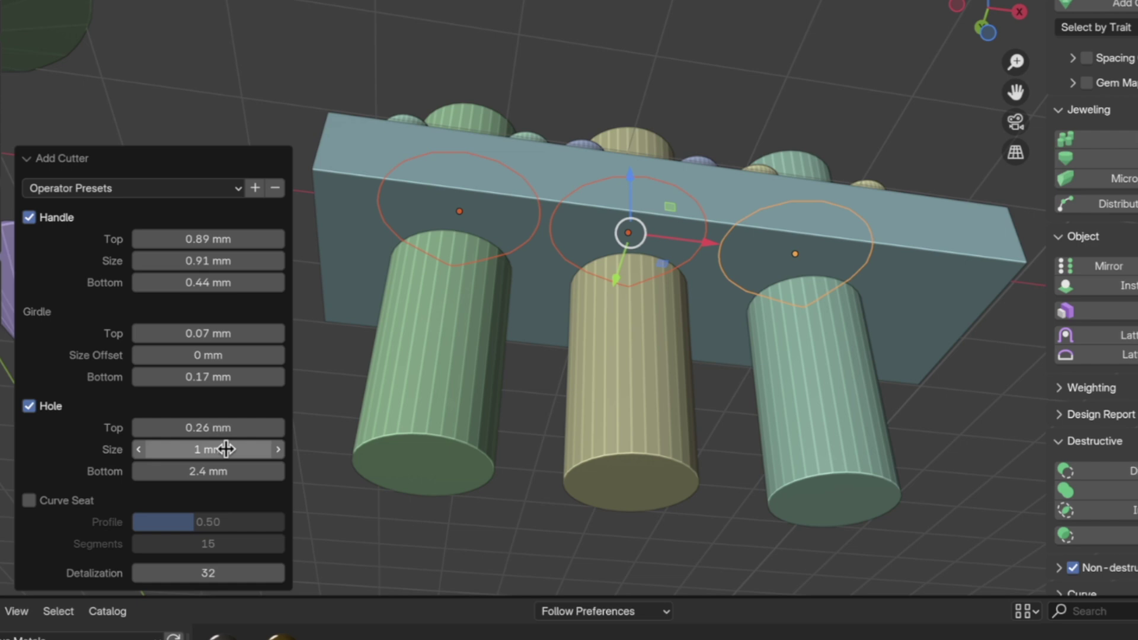
pyautogui.moveTo(443, 447); pyautogui.dragTo(455, 488, button='middle')
pyautogui.moveTo(440, 380); pyautogui.dragTo(524, 333, button='middle')
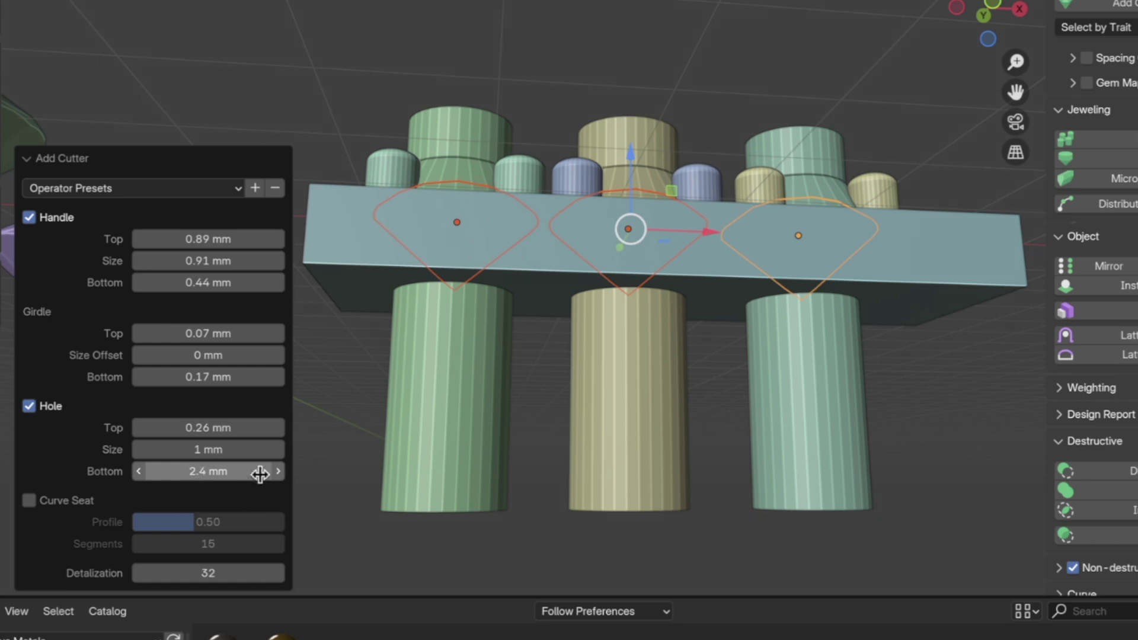
# Try a hole size of 0.5 mm on the cutters and check it from the side
pyautogui.click(207, 455)
pyautogui.write('0.5')
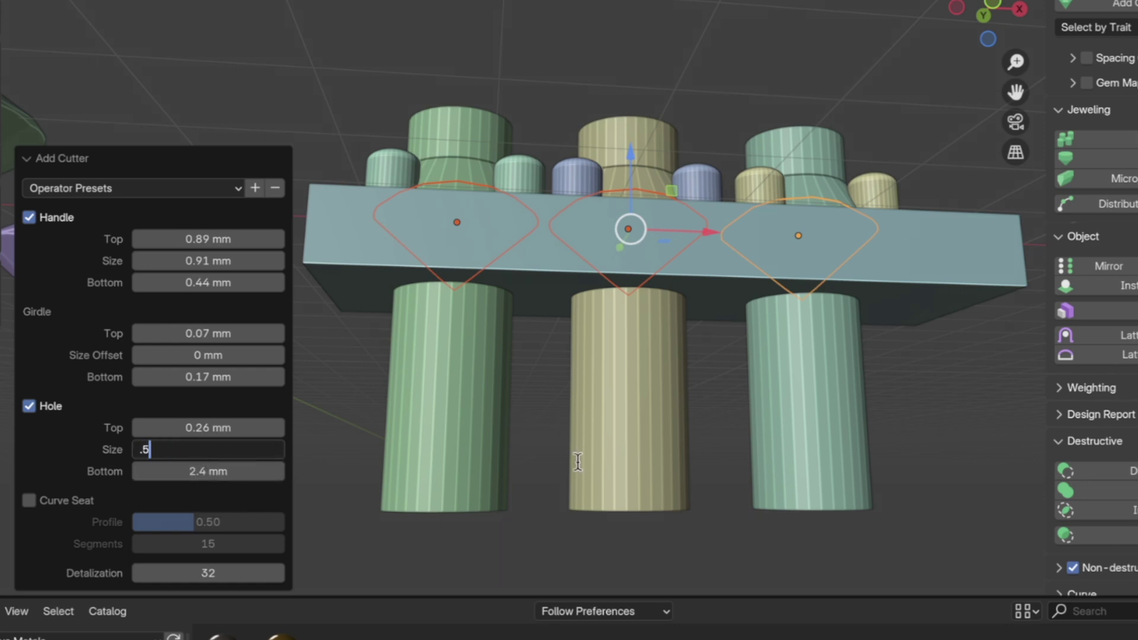
pyautogui.press('Return')
pyautogui.moveTo(518, 495); pyautogui.dragTo(576, 404, button='middle')
pyautogui.scroll(1, 576, 408)
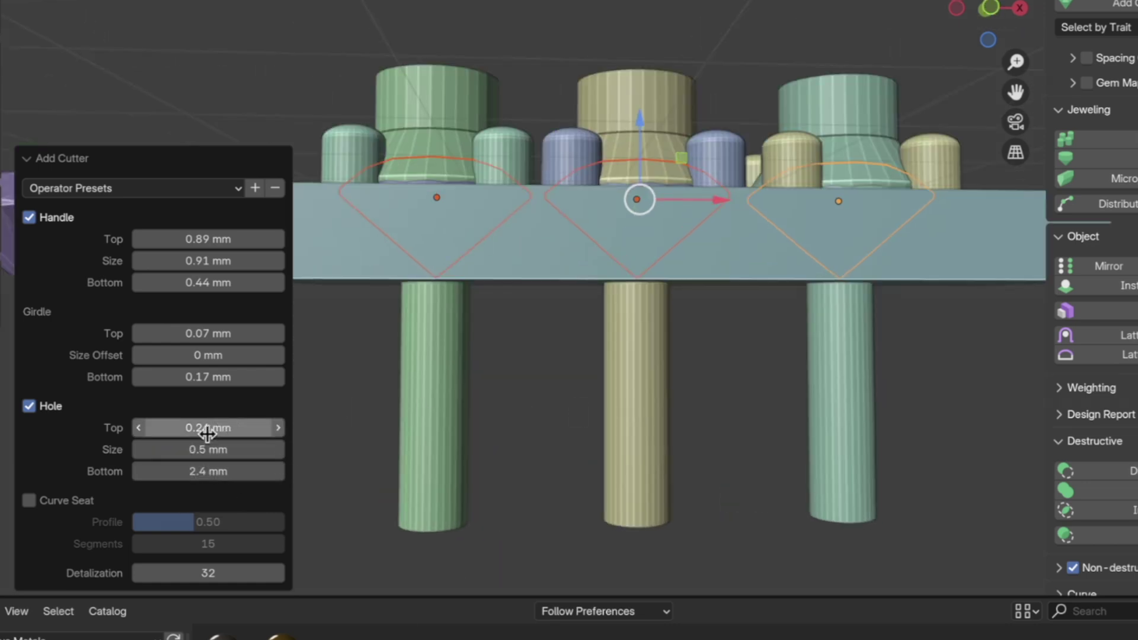
# Set the cutters' hole size to 0.8 mm and check them from the side and above
pyautogui.click(202, 450)
pyautogui.write('.8')
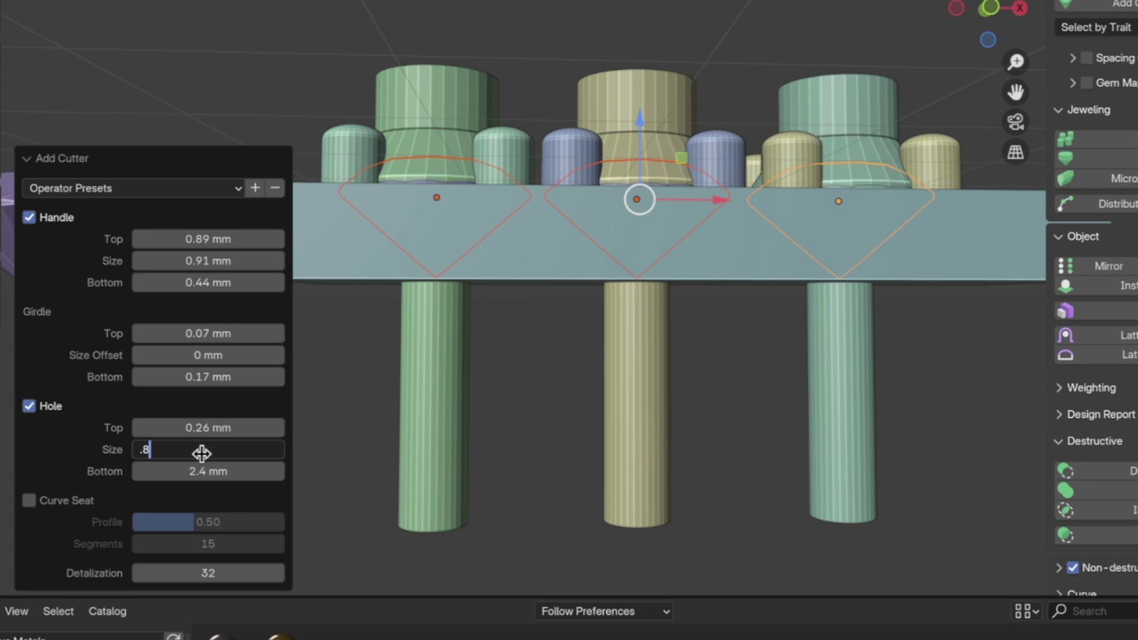
pyautogui.press('Return')
pyautogui.moveTo(296, 279); pyautogui.dragTo(436, 338, button='middle')
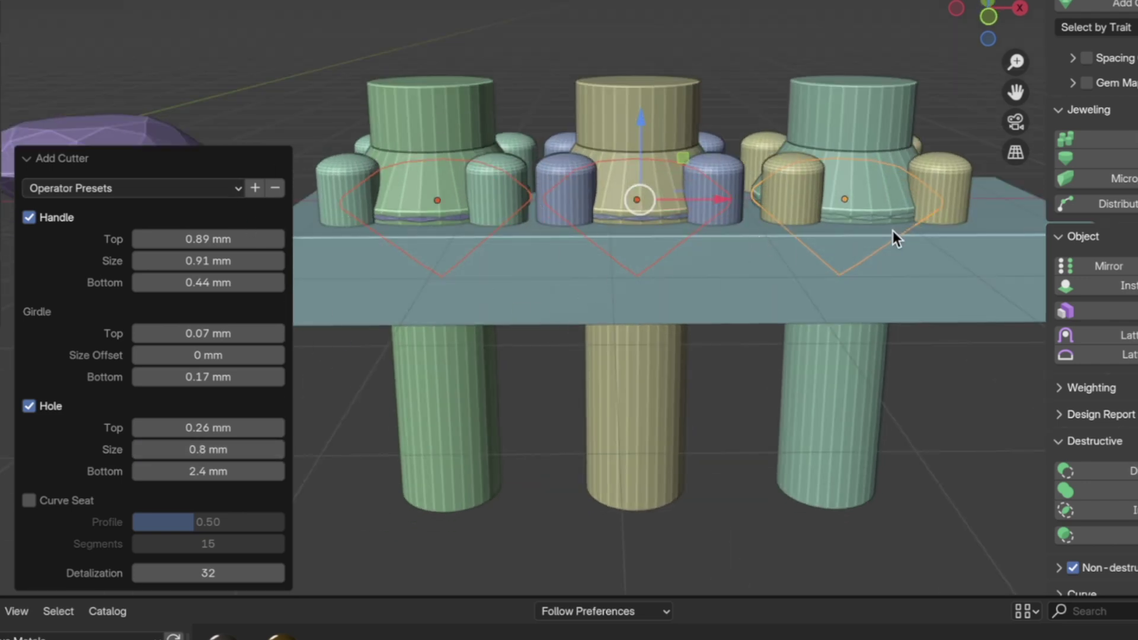
pyautogui.moveTo(634, 265); pyautogui.dragTo(596, 294, button='middle')
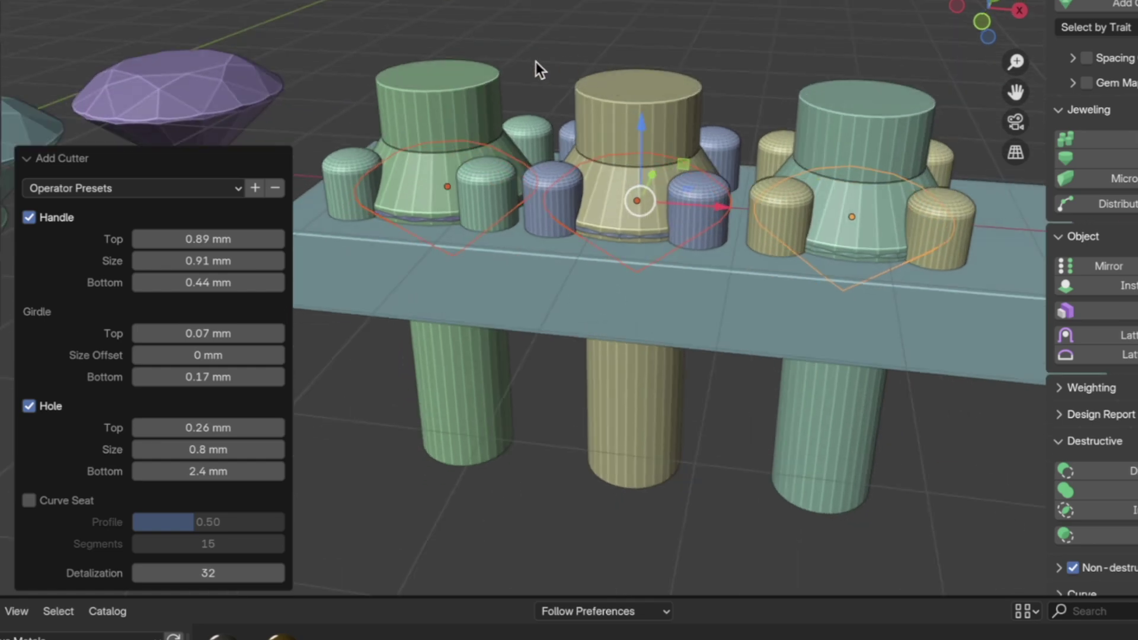
# Subtract the three cutters from the block with the destructive Difference operation, keeping the block as the active object
pyautogui.click(473, 76)
pyautogui.keyDown('shift'); pyautogui.click(618, 105); pyautogui.keyUp('shift')
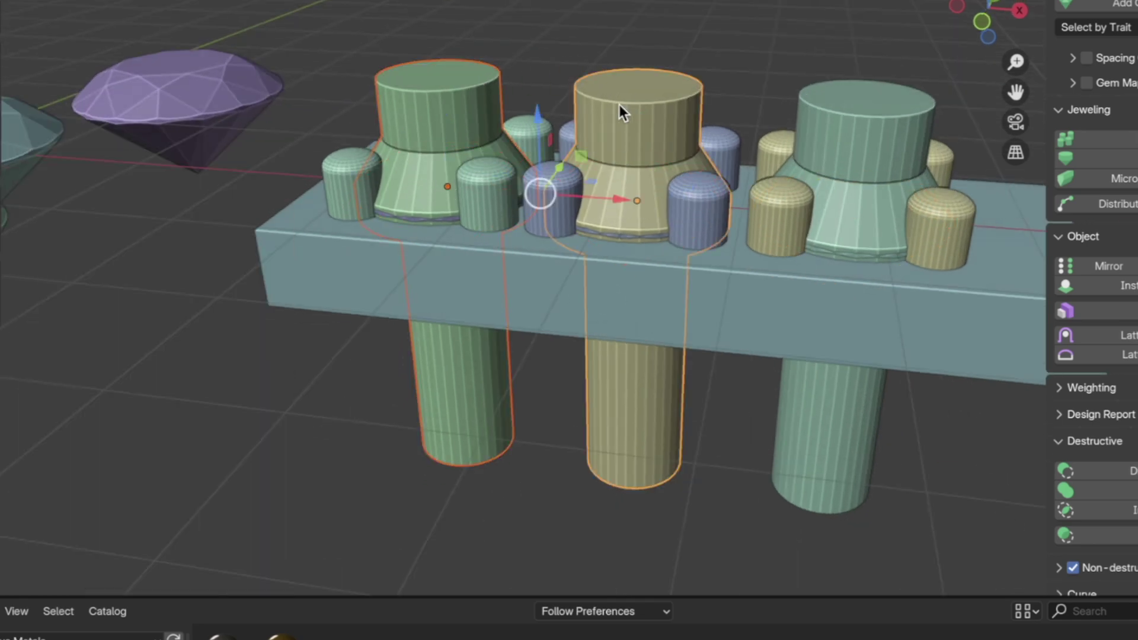
pyautogui.keyDown('shift'); pyautogui.click(898, 104); pyautogui.keyUp('shift')
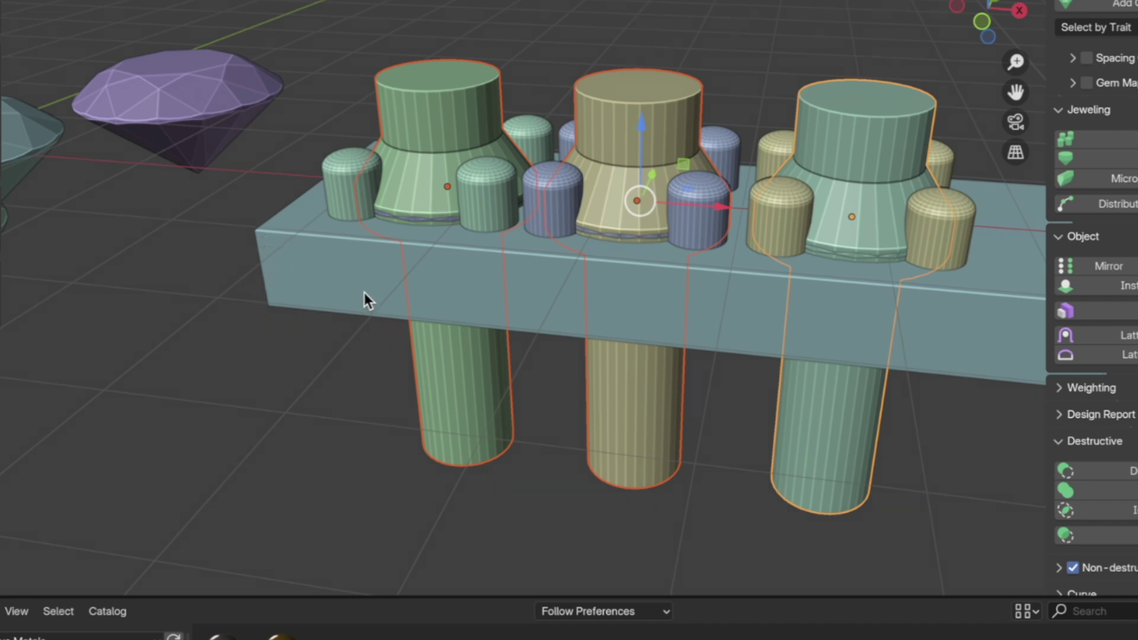
pyautogui.keyDown('shift'); pyautogui.click(272, 245); pyautogui.keyUp('shift')
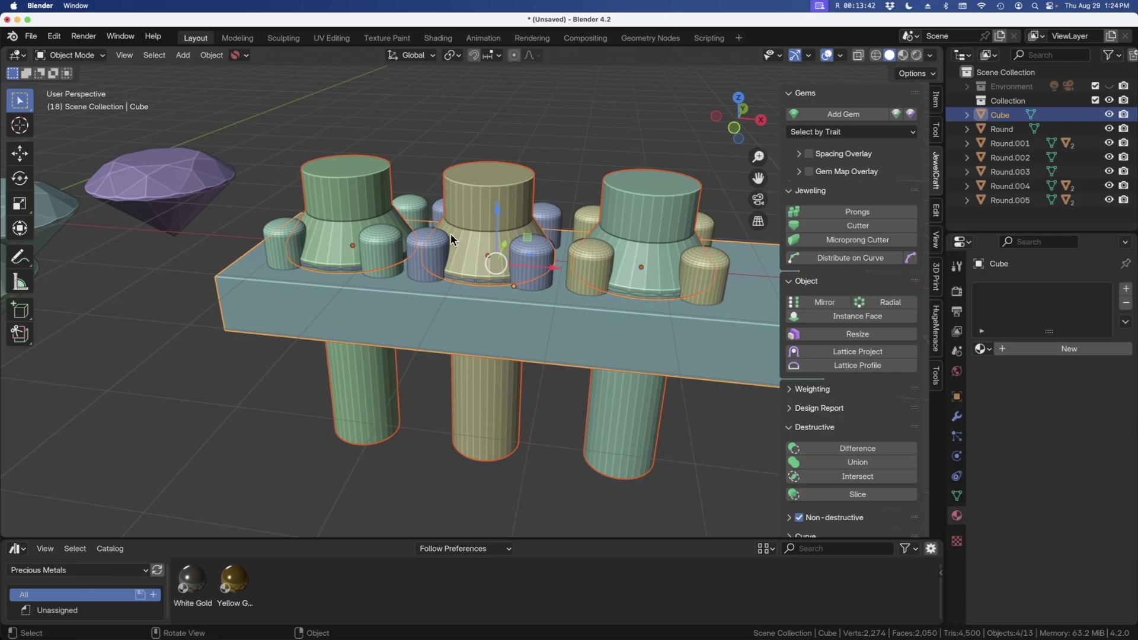
pyautogui.scroll(-1, 861, 330)
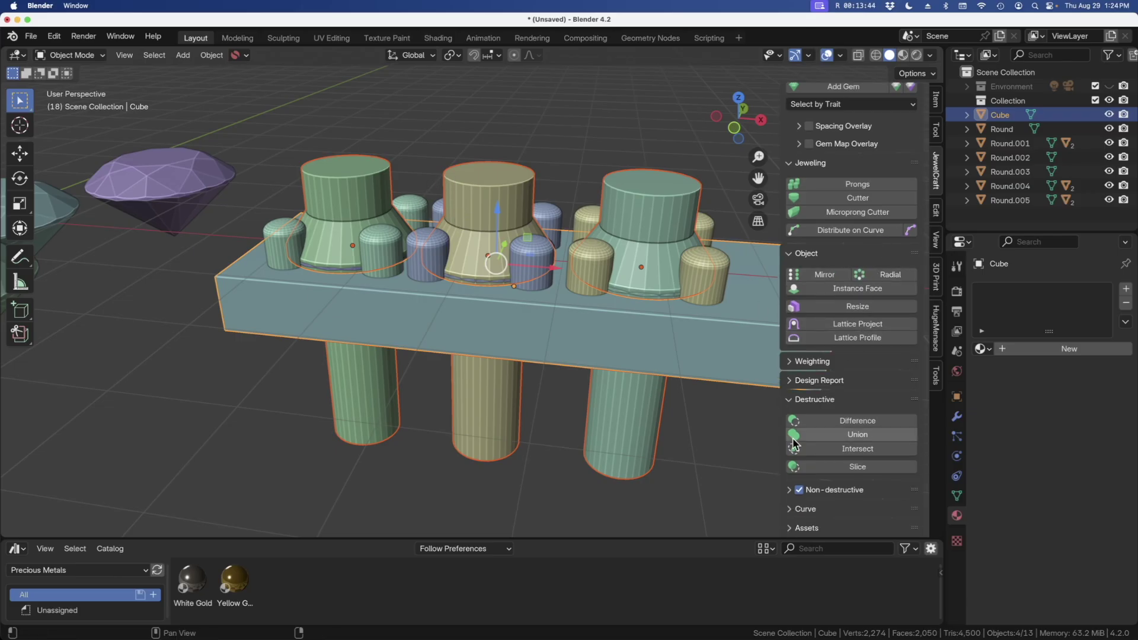
pyautogui.click(856, 421)
pyautogui.moveTo(652, 399); pyautogui.dragTo(656, 422, button='middle')
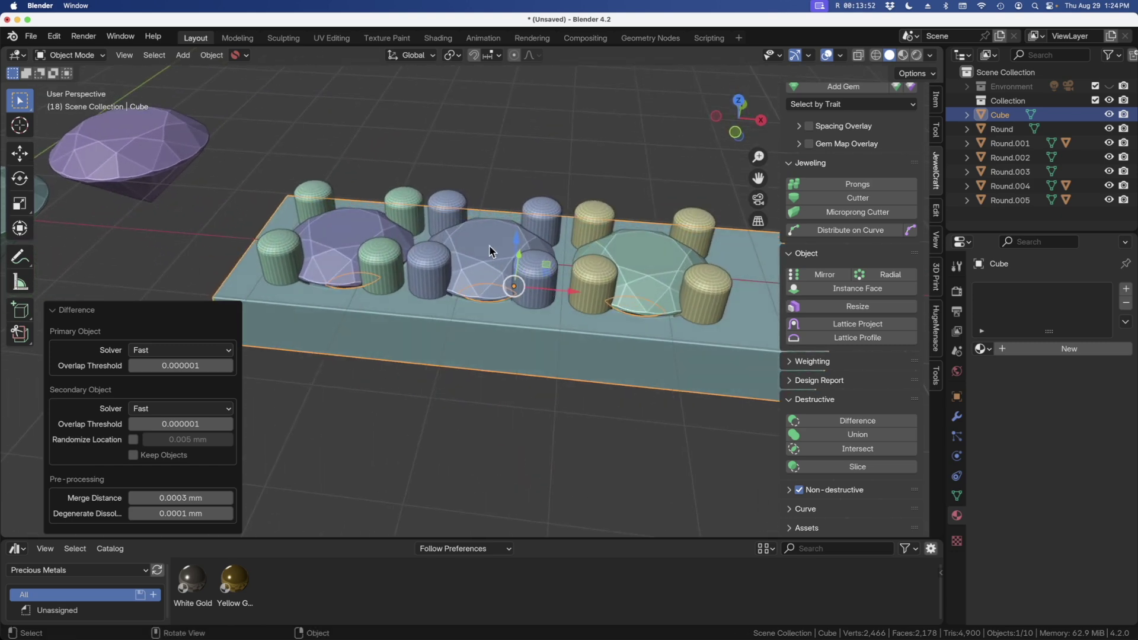
# Move the middle gem temporarily out of the block to inspect its cut seat, and cancel the move
pyautogui.click(489, 249)
pyautogui.press('g')
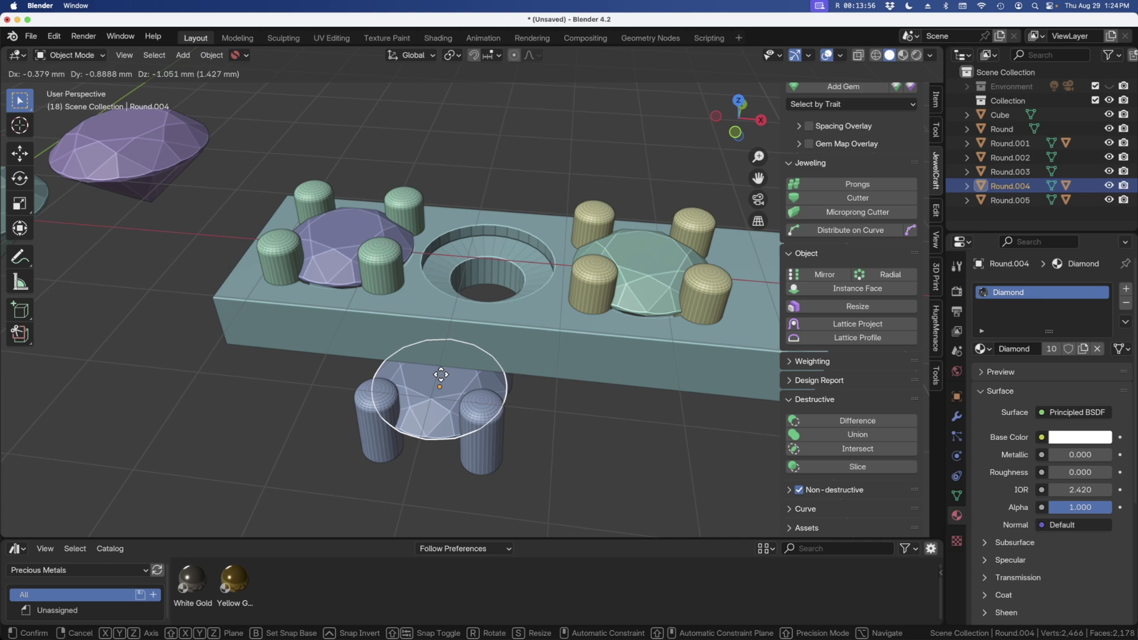
pyautogui.rightClick(441, 374)
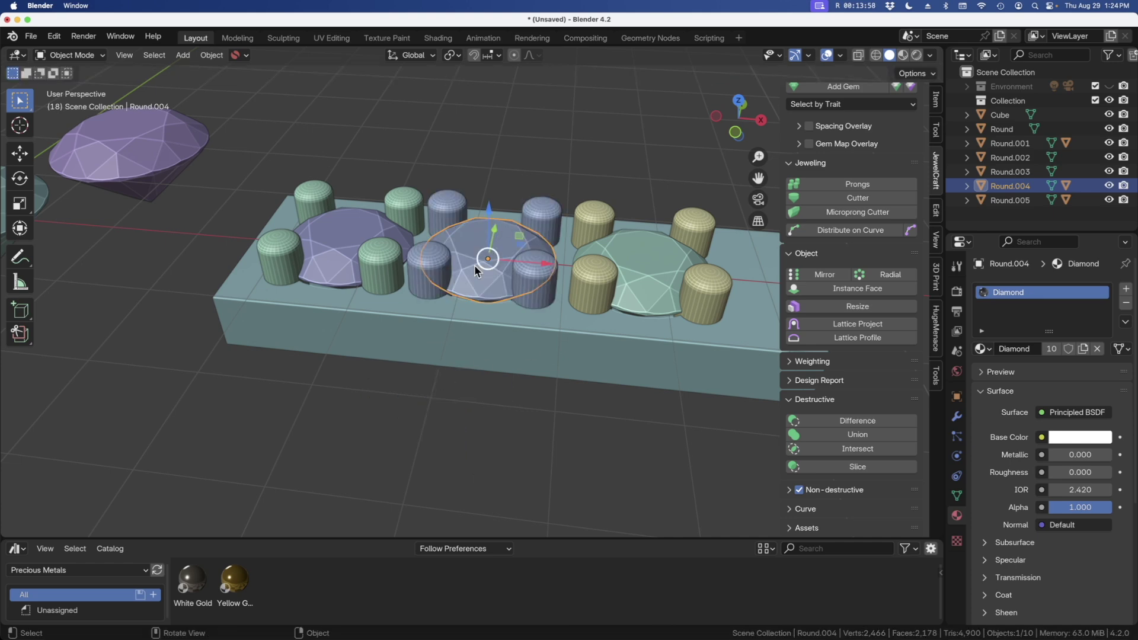
pyautogui.moveTo(483, 247)
pyautogui.mouseDown(button='middle')
pyautogui.moveTo(489, 269)
pyautogui.moveTo(490, 258)
pyautogui.mouseUp(button='middle')
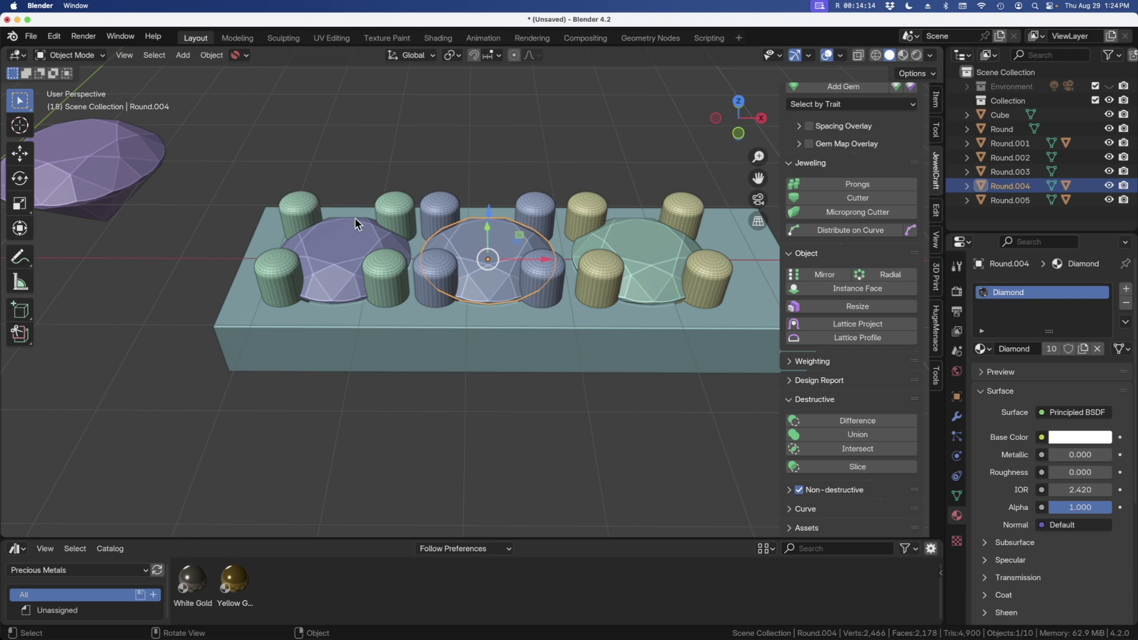
# Join the three sets of prongs to the block with the destructive Union operation
pyautogui.moveTo(359, 266); pyautogui.dragTo(320, 210, button='middle')
pyautogui.click(318, 206)
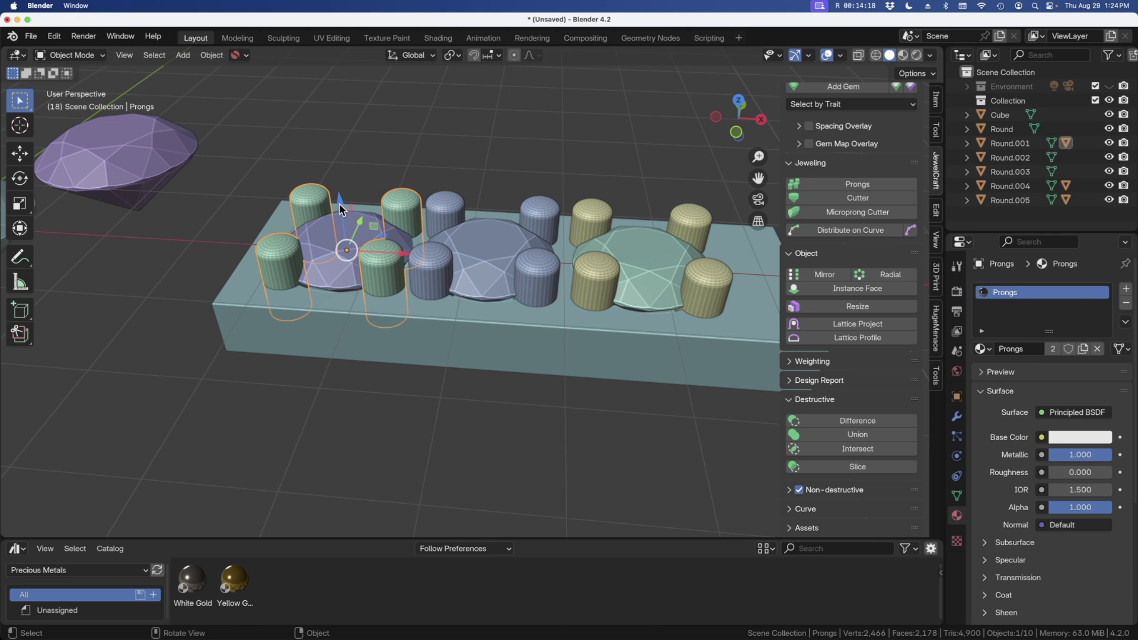
pyautogui.keyDown('shift'); pyautogui.click(537, 208); pyautogui.keyUp('shift')
pyautogui.keyDown('shift'); pyautogui.click(584, 212); pyautogui.keyUp('shift')
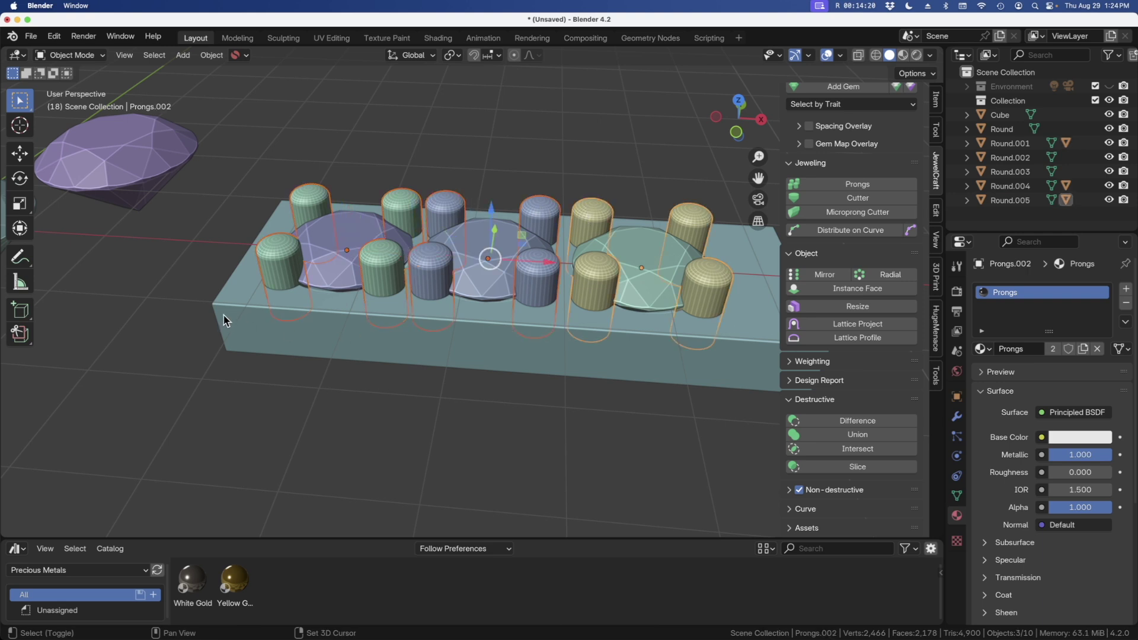
pyautogui.keyDown('shift'); pyautogui.click(247, 321); pyautogui.keyUp('shift')
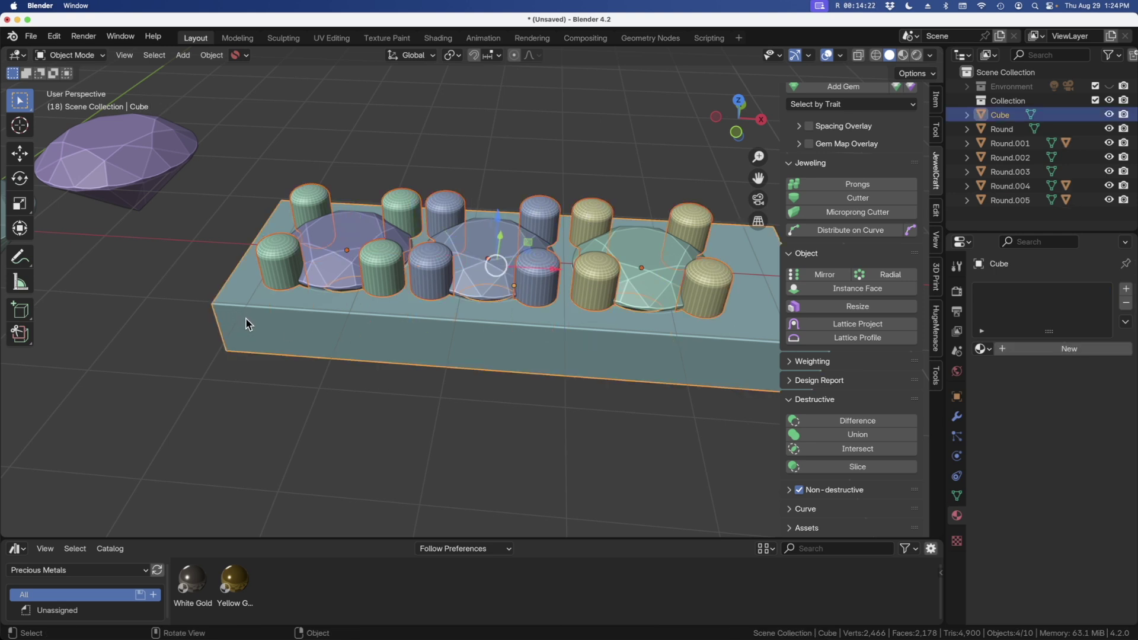
pyautogui.click(856, 435)
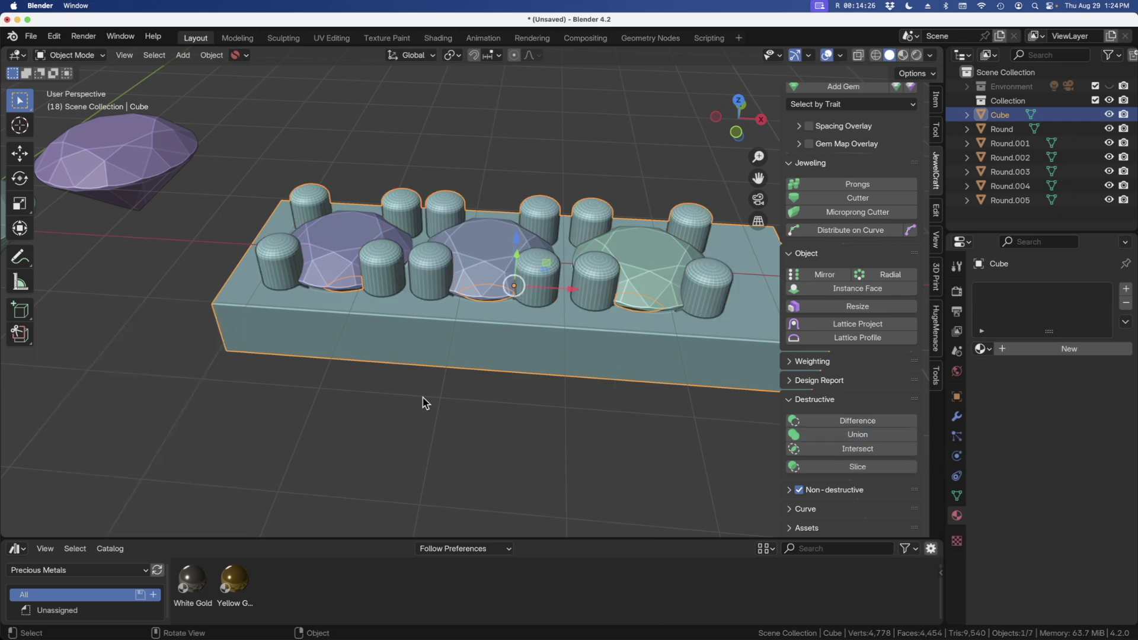
# Move the joined block temporarily away from the gems to inspect its seats and prongs, and restore its position
pyautogui.scroll(-3, 317, 427)
pyautogui.press('super+z')
pyautogui.press('super+z')
pyautogui.press('super+z')
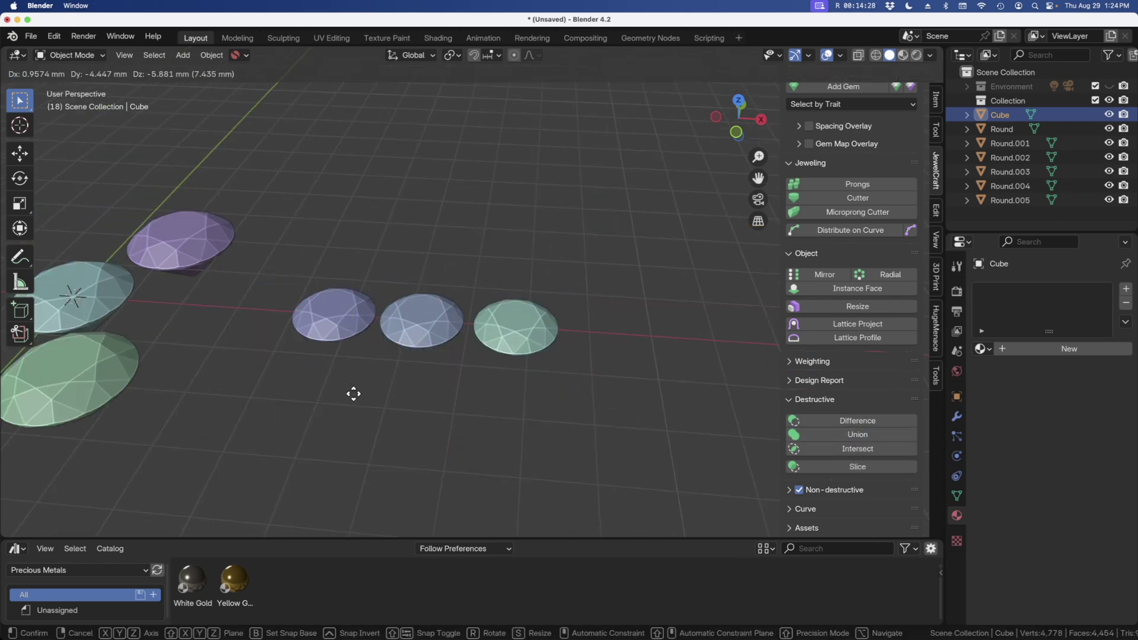
pyautogui.press('super+shift+z')
pyautogui.press('super+shift+z')
pyautogui.press('super+shift+z')
pyautogui.press('super+z')
pyautogui.press('super+z')
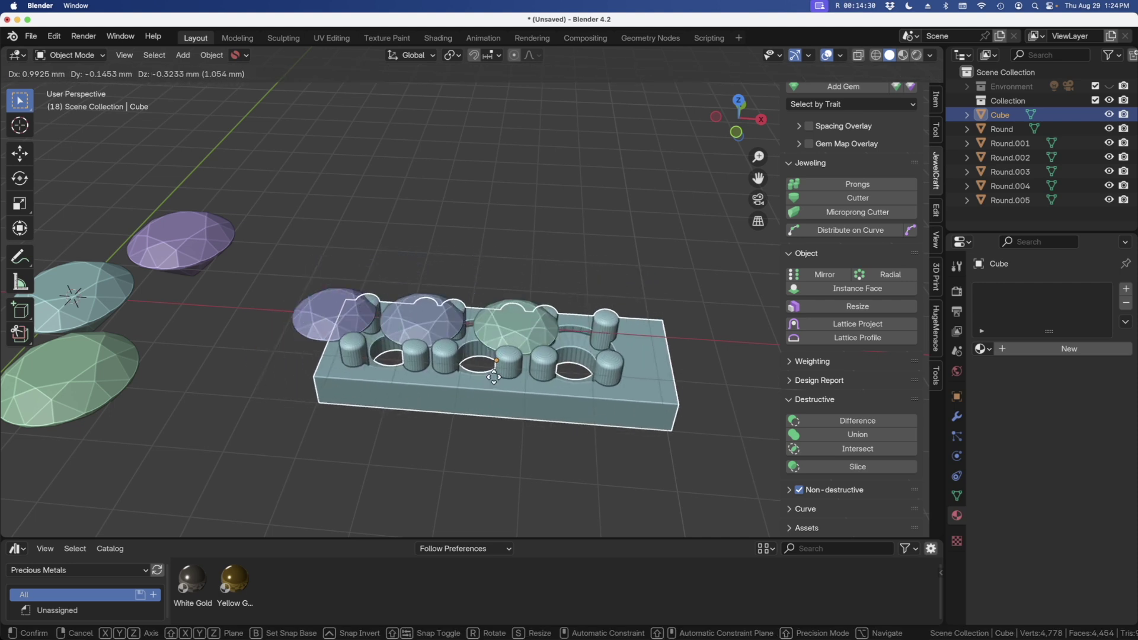
pyautogui.press('super+shift+z')
pyautogui.press('super+shift+z')
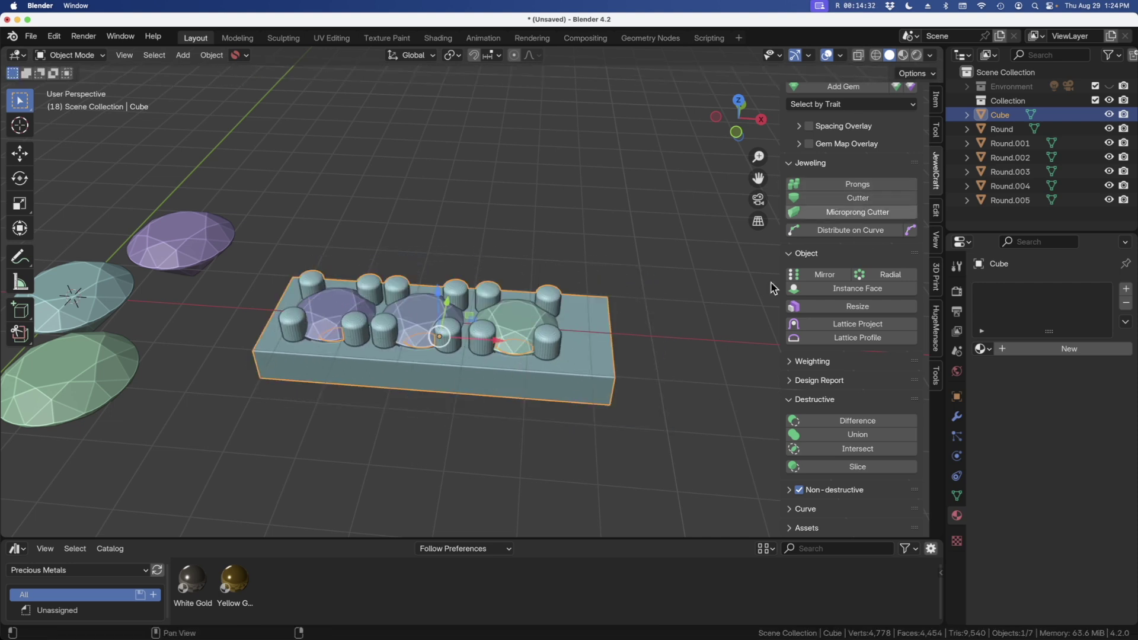
pyautogui.scroll(-1, 478, 378)
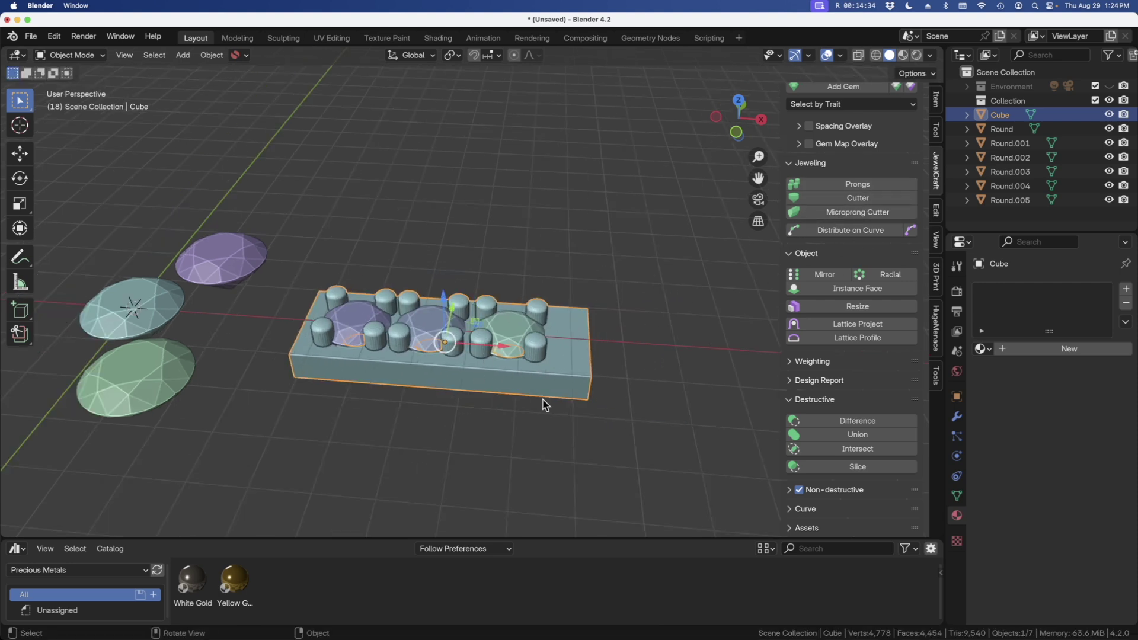
# Undo the union, difference, cutters and prongs back to the three plain gems set in the block
pyautogui.press('super+z')
pyautogui.press('super+z')
pyautogui.press('super+z')
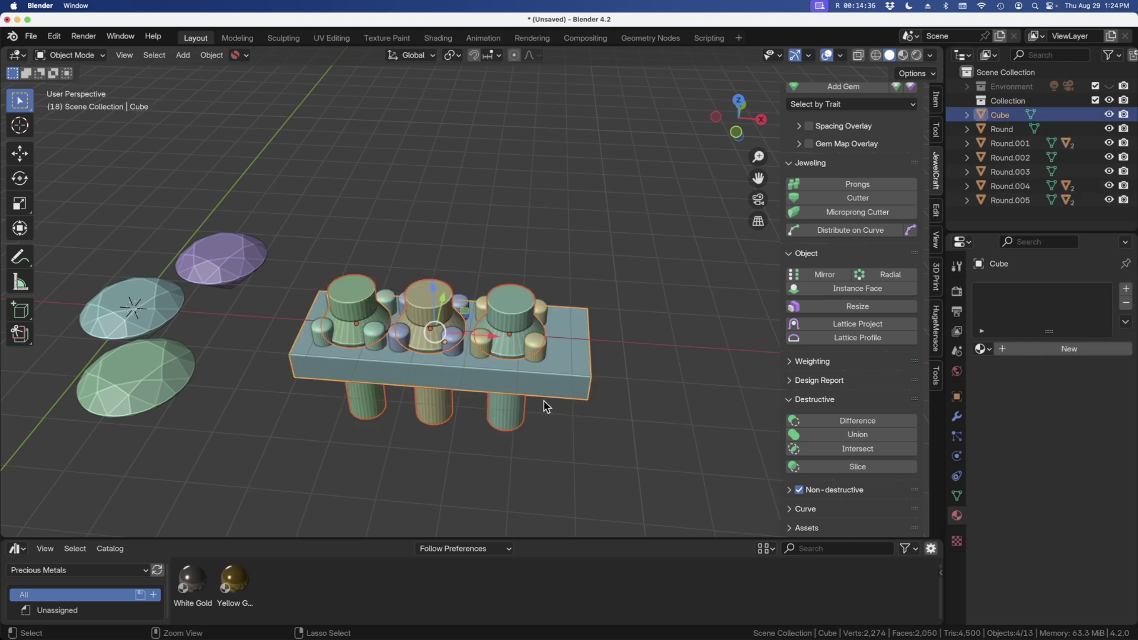
pyautogui.press('super+z')
pyautogui.press('super+z')
pyautogui.press('super+z')
pyautogui.press('super+z')
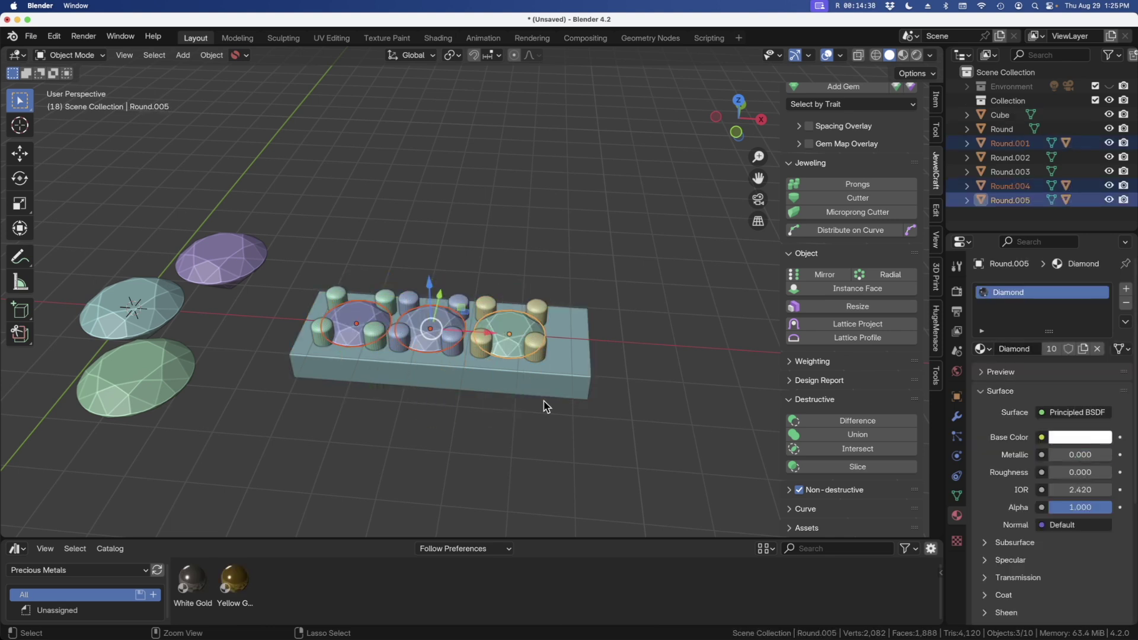
pyautogui.press('super+z')
pyautogui.press('super+z')
pyautogui.press('super+z')
pyautogui.press('super+z')
pyautogui.press('super+z')
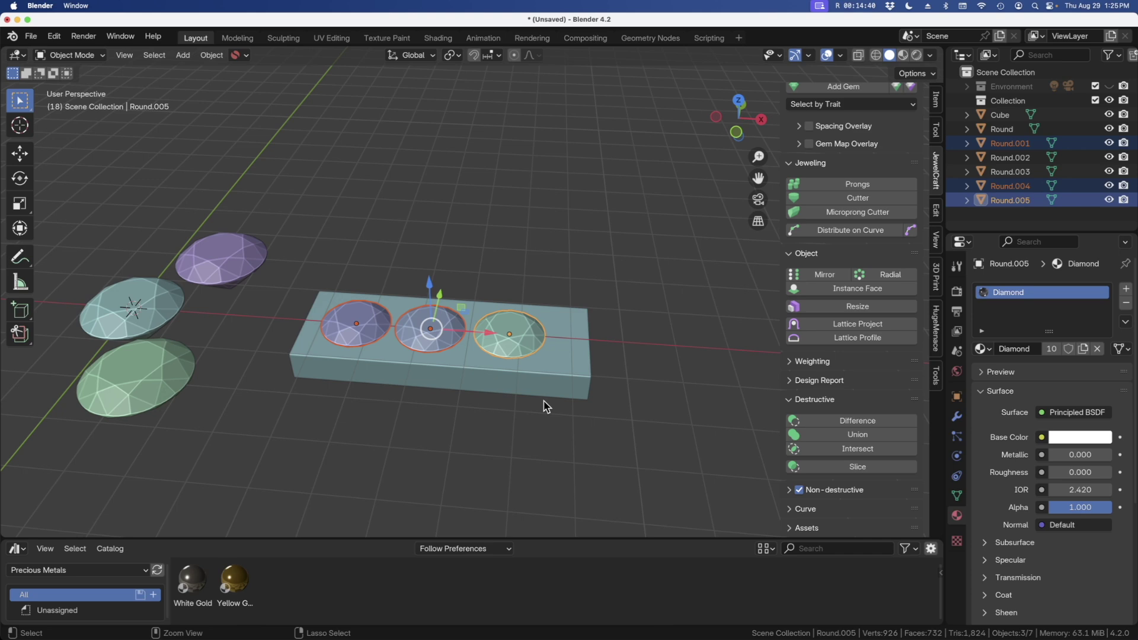
# Scale the block along the Y axis so it is slightly narrower around the three gems
pyautogui.click(498, 384)
pyautogui.moveTo(515, 389); pyautogui.dragTo(386, 426, button='middle')
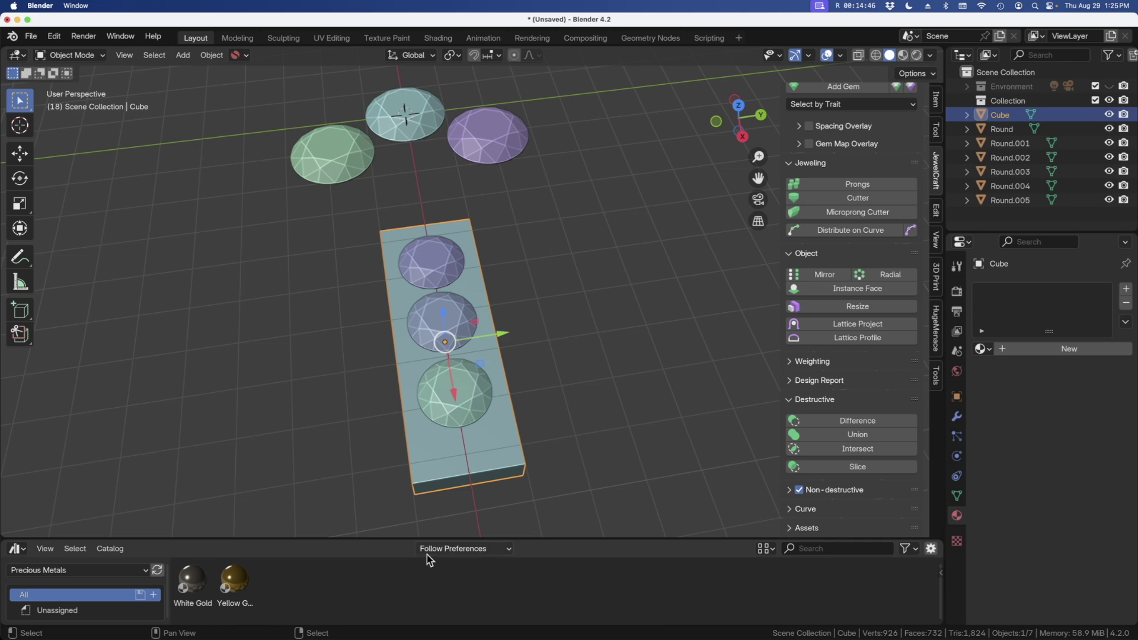
pyautogui.press('s')
pyautogui.press('y')
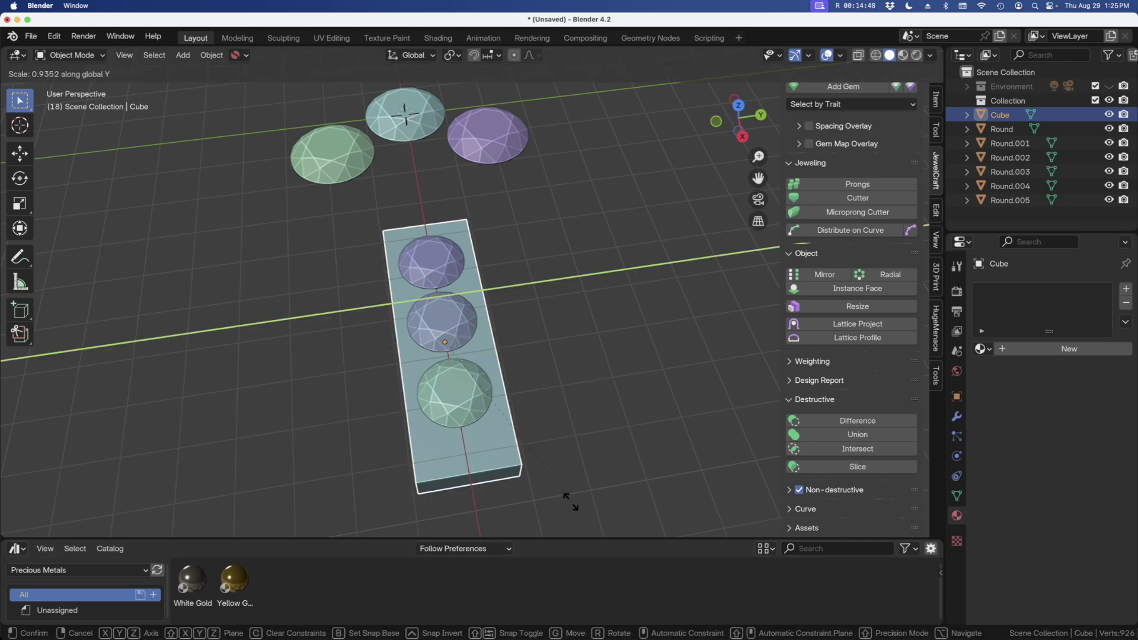
pyautogui.click(527, 490)
pyautogui.moveTo(510, 490); pyautogui.dragTo(507, 392, button='middle')
# Move the block about -0.28 mm along the X axis to centre it under the gems
pyautogui.click(586, 394)
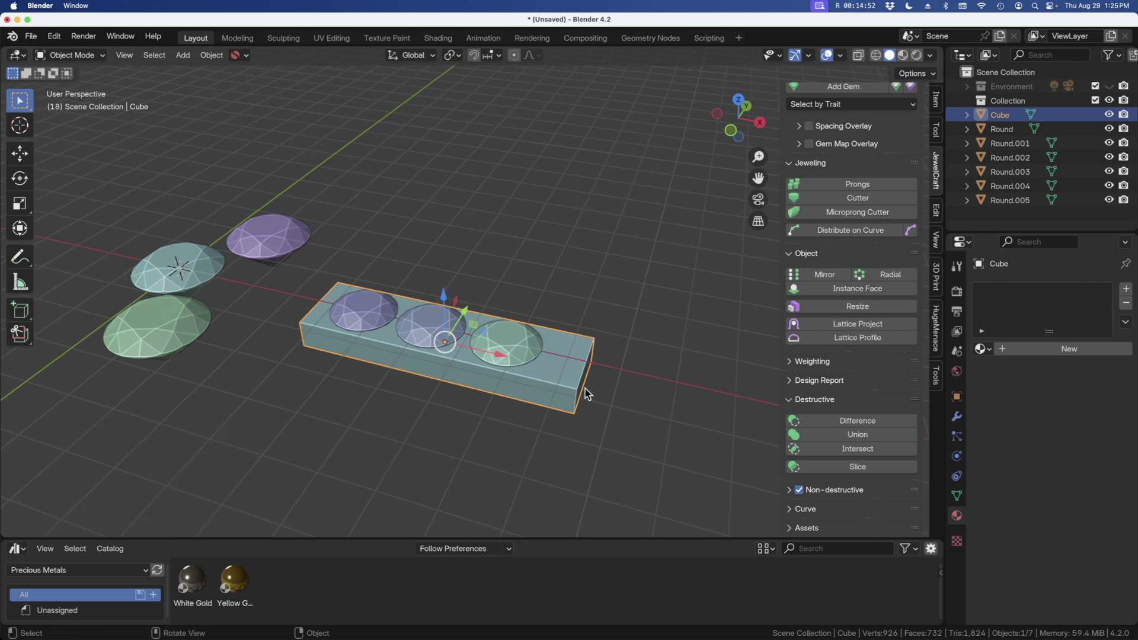
pyautogui.moveTo(501, 353)
pyautogui.mouseDown()
pyautogui.moveTo(477, 354)
pyautogui.moveTo(483, 365)
pyautogui.mouseUp()
pyautogui.moveTo(483, 365); pyautogui.dragTo(485, 442, button='middle')
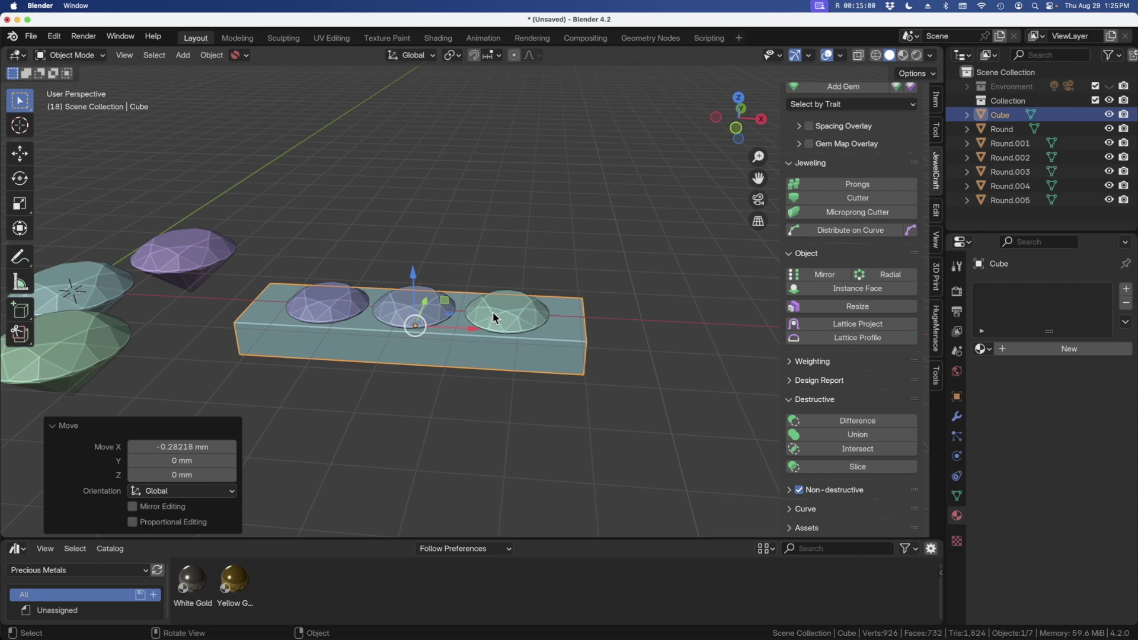
# Select the block's three 1.4 mm gems by their size trait and try to distribute them on a curve
pyautogui.click(319, 303)
pyautogui.click(839, 106)
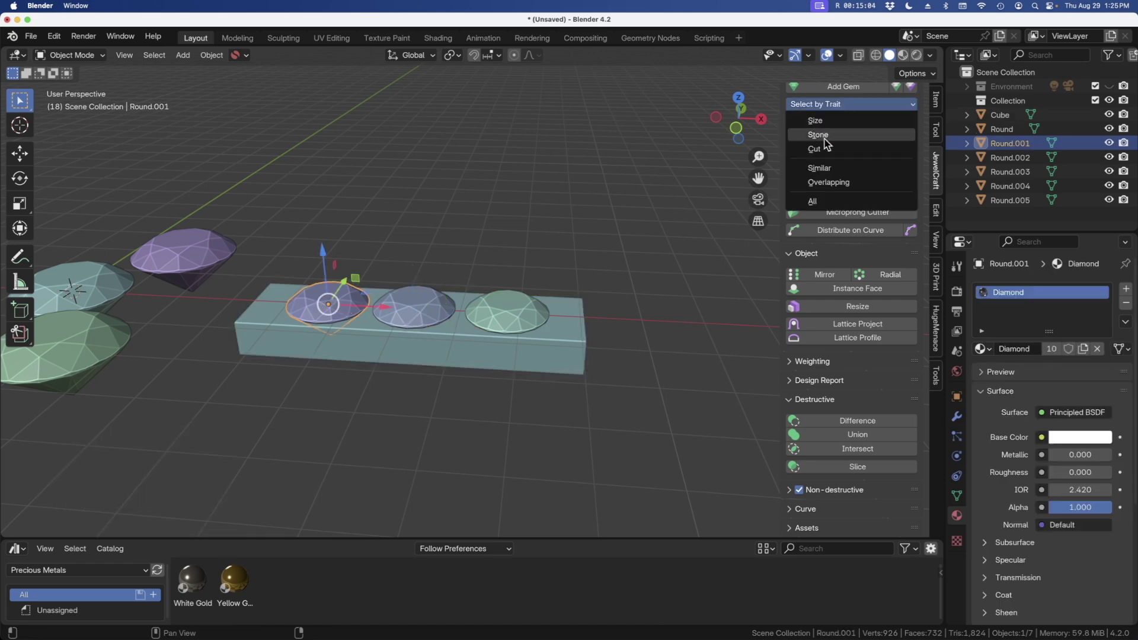
pyautogui.click(815, 122)
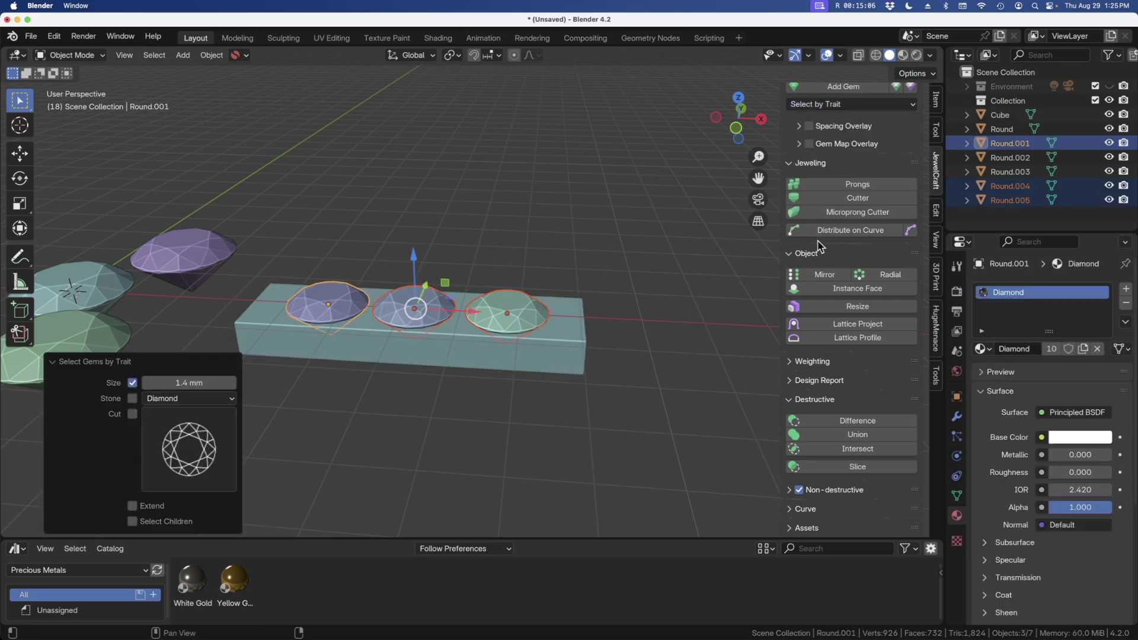
pyautogui.click(854, 231)
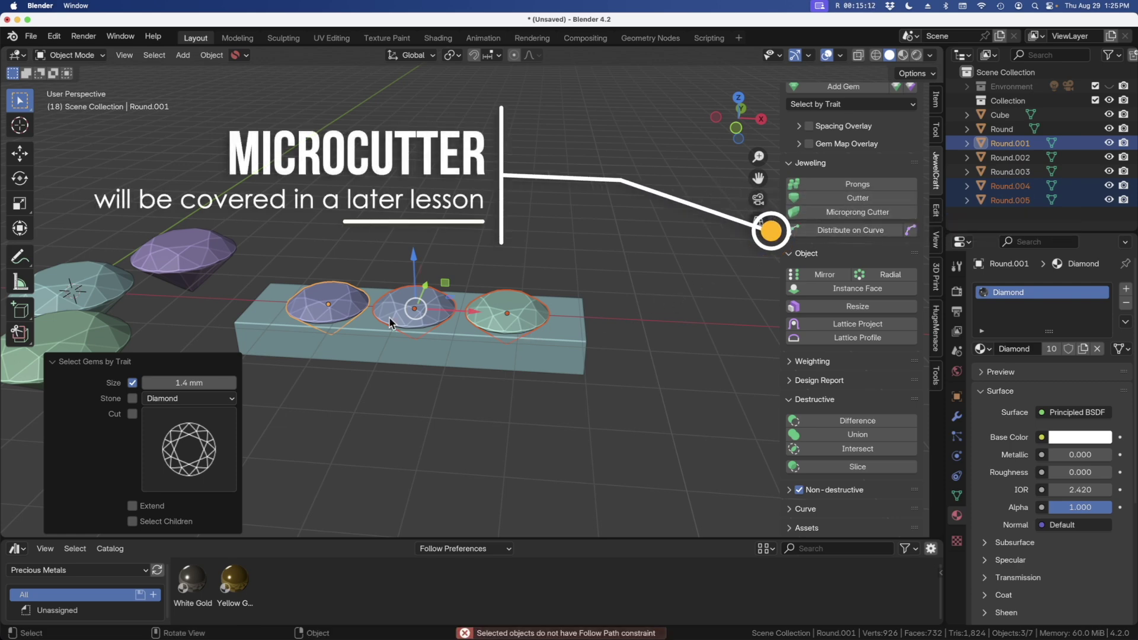
pyautogui.moveTo(595, 314); pyautogui.dragTo(463, 320, button='middle')
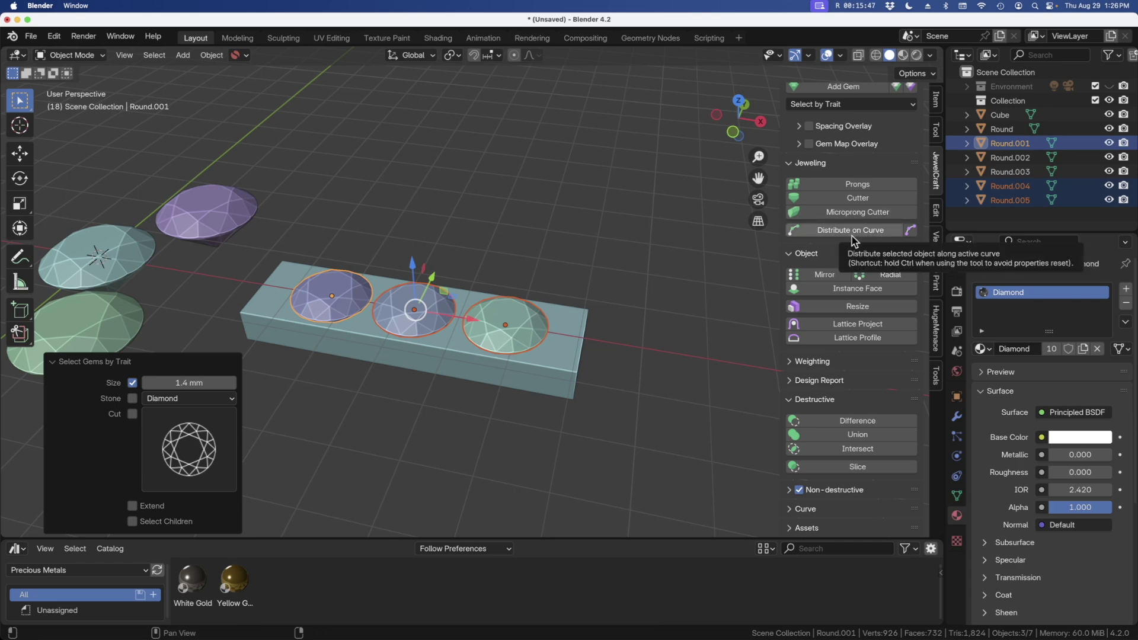
# Try mirroring the large green gem below the origin across the Y axis as an instance, and undo it
pyautogui.moveTo(776, 305); pyautogui.dragTo(397, 292, button='middle')
pyautogui.click(347, 295)
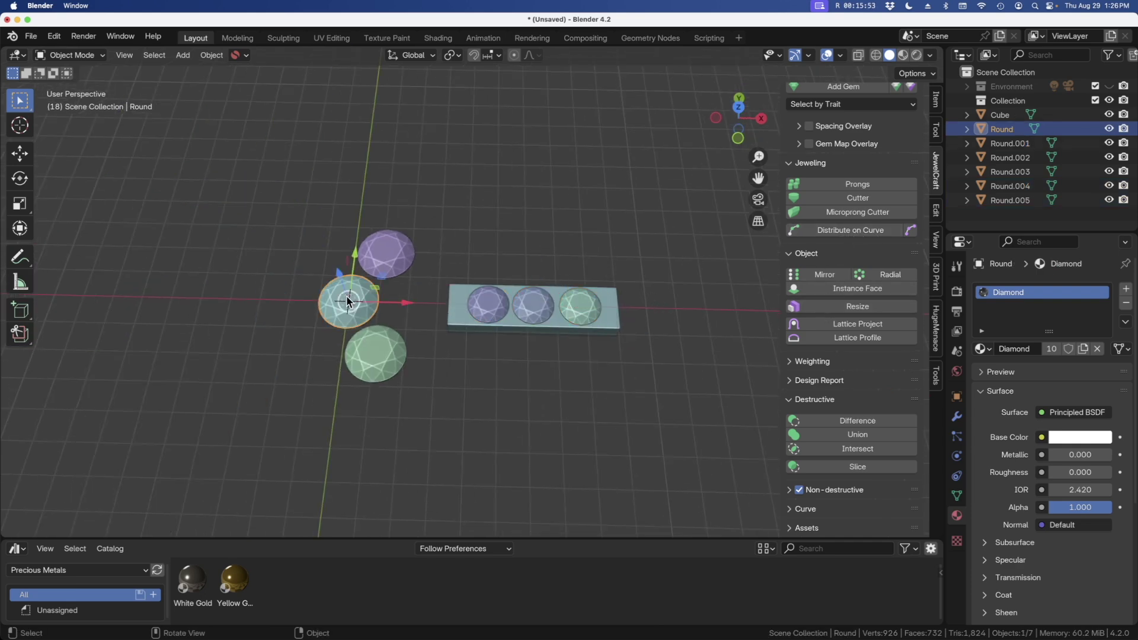
pyautogui.click(371, 346)
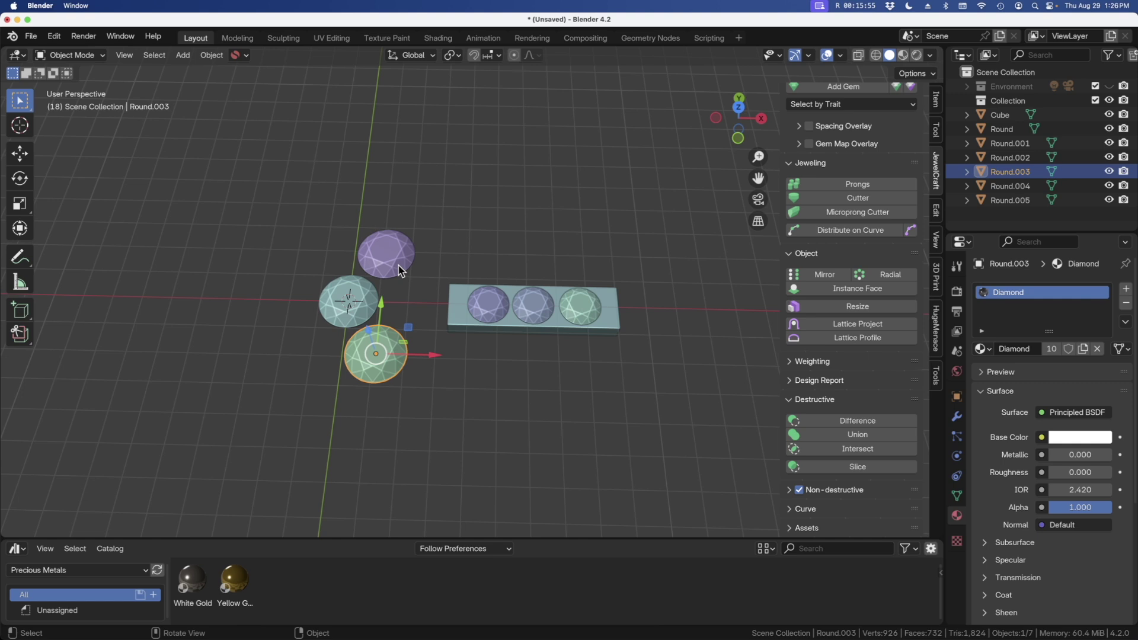
pyautogui.press('KP_7')
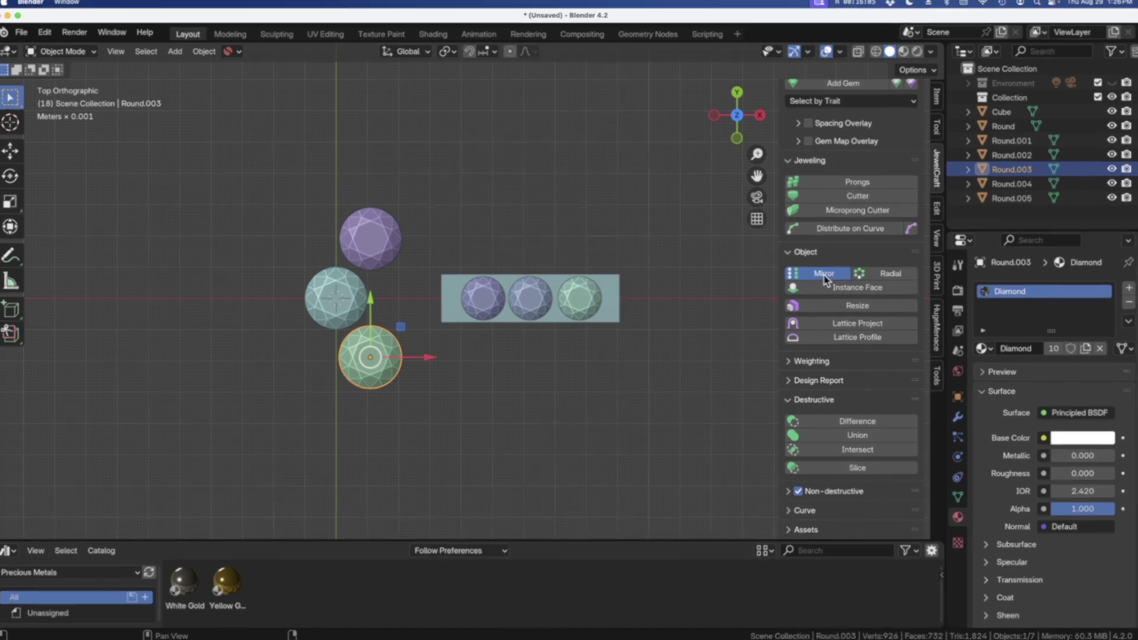
pyautogui.click(823, 275)
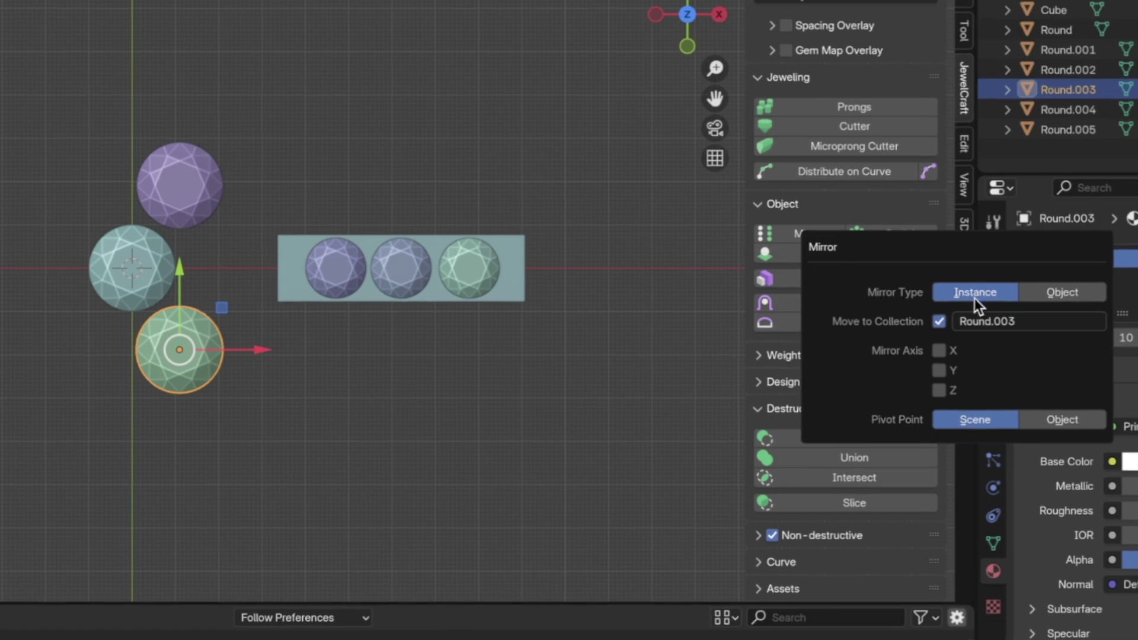
pyautogui.click(942, 373)
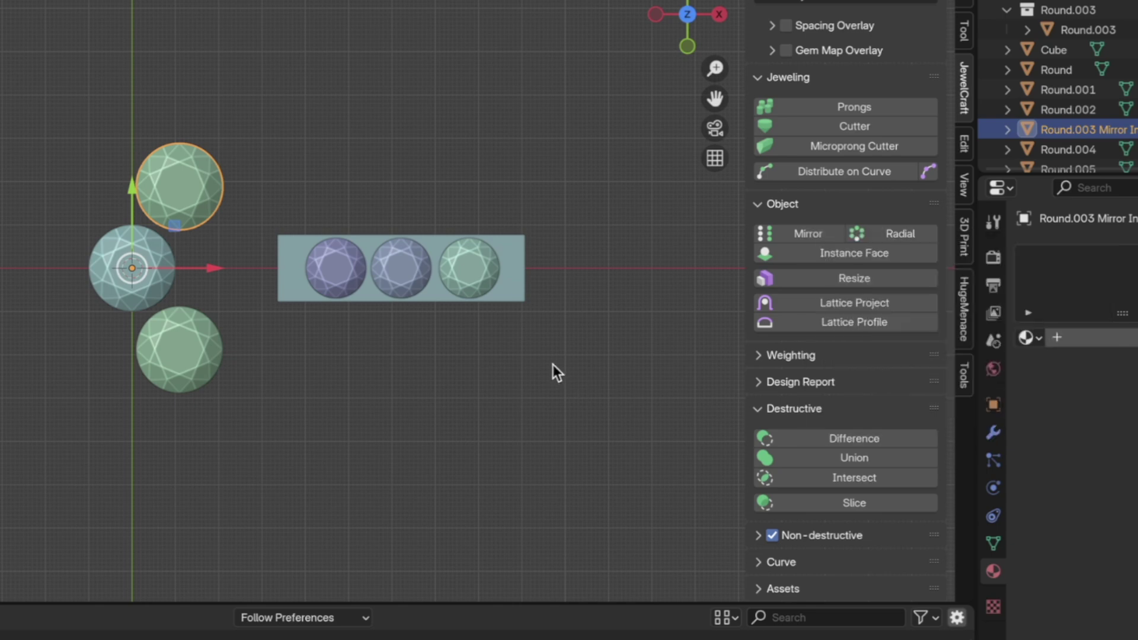
pyautogui.hotkey('ctrl', 'z')
# Try mirroring the green gem across the X axis as an instance, test moving the original, and undo it all
pyautogui.click(815, 235)
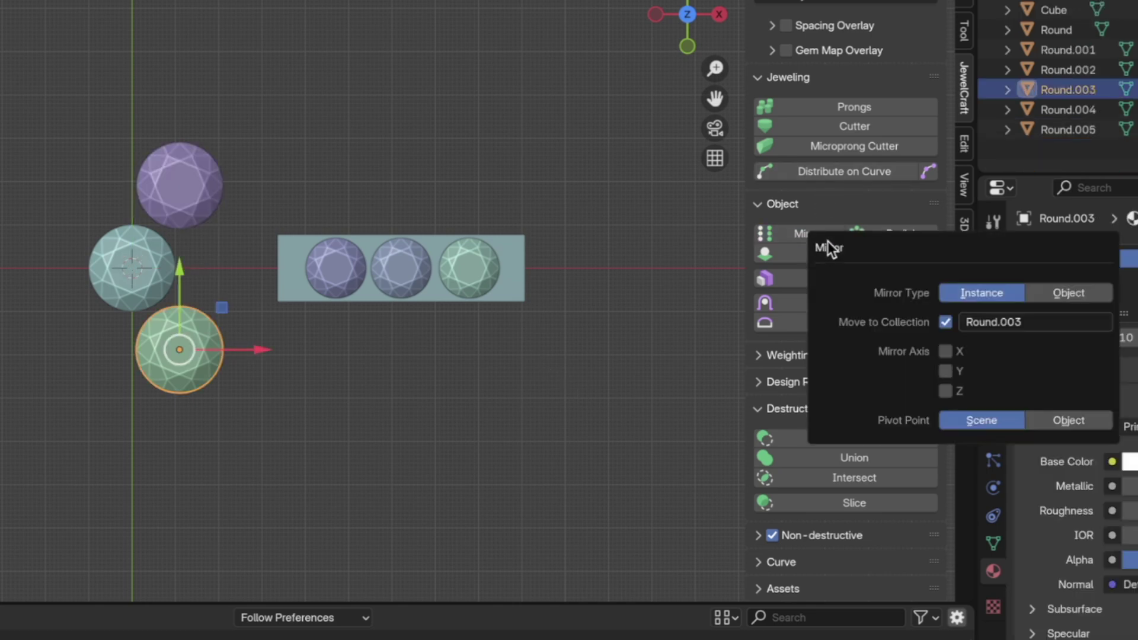
pyautogui.click(947, 352)
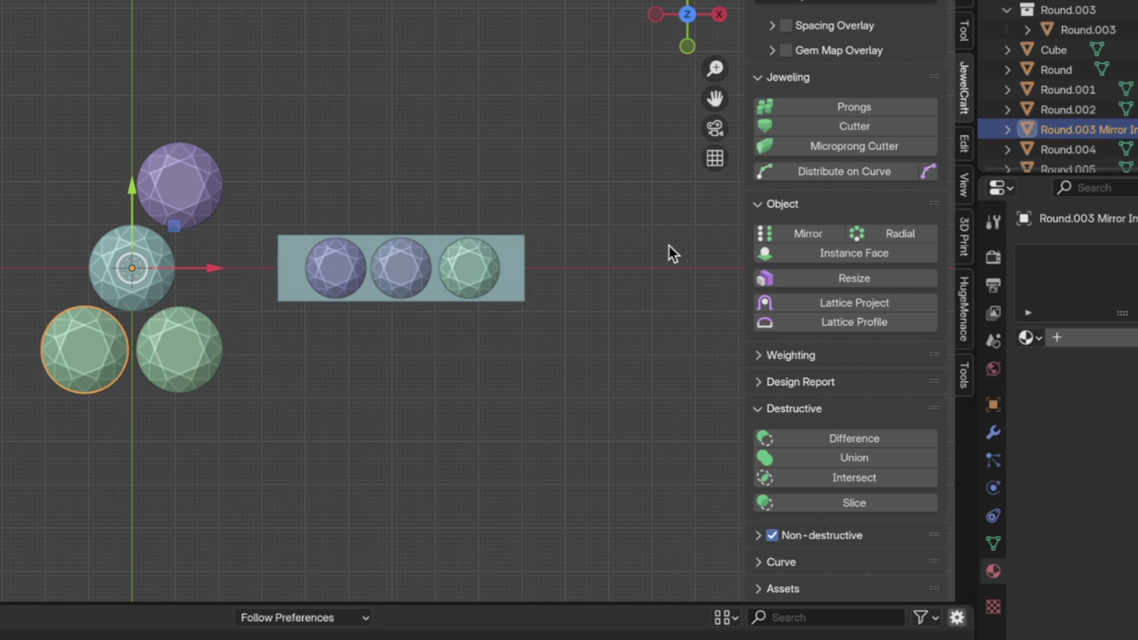
pyautogui.click(193, 347)
pyautogui.press('g')
pyautogui.rightClick(269, 384)
pyautogui.moveTo(198, 346)
pyautogui.mouseDown()
pyautogui.moveTo(218, 376)
pyautogui.moveTo(249, 349)
pyautogui.moveTo(210, 373)
pyautogui.moveTo(267, 360)
pyautogui.moveTo(185, 336)
pyautogui.mouseUp()
pyautogui.hotkey('ctrl', 'z')
pyautogui.hotkey('ctrl', 'z')
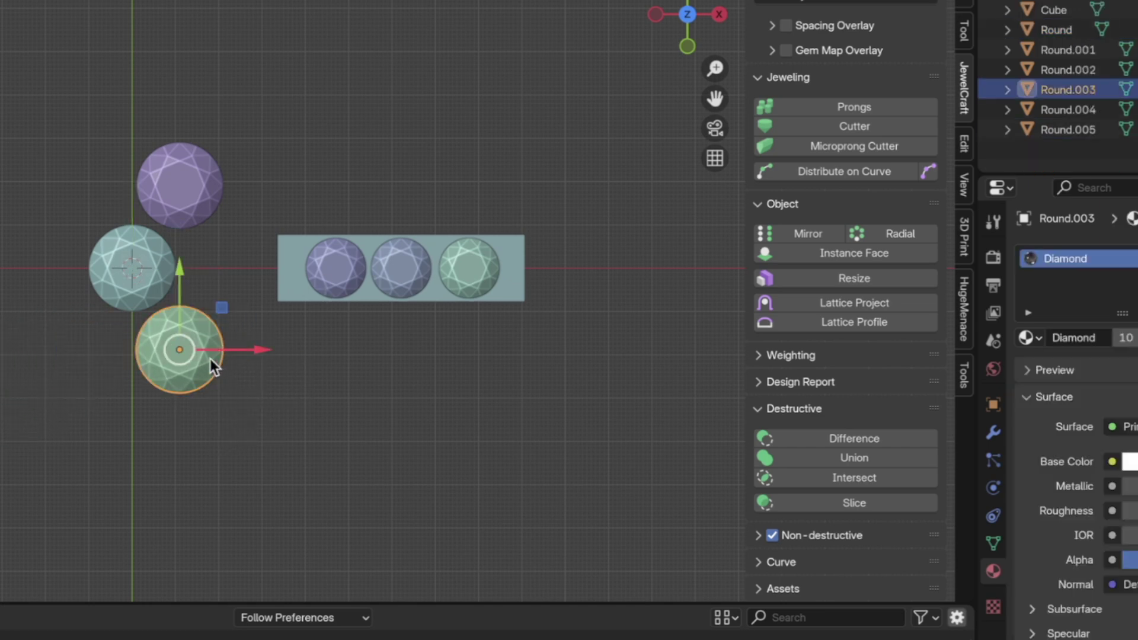
# Mirror the green gem across the X axis as a separate object, with Keep Z Direction enabled
pyautogui.click(806, 235)
pyautogui.click(816, 233)
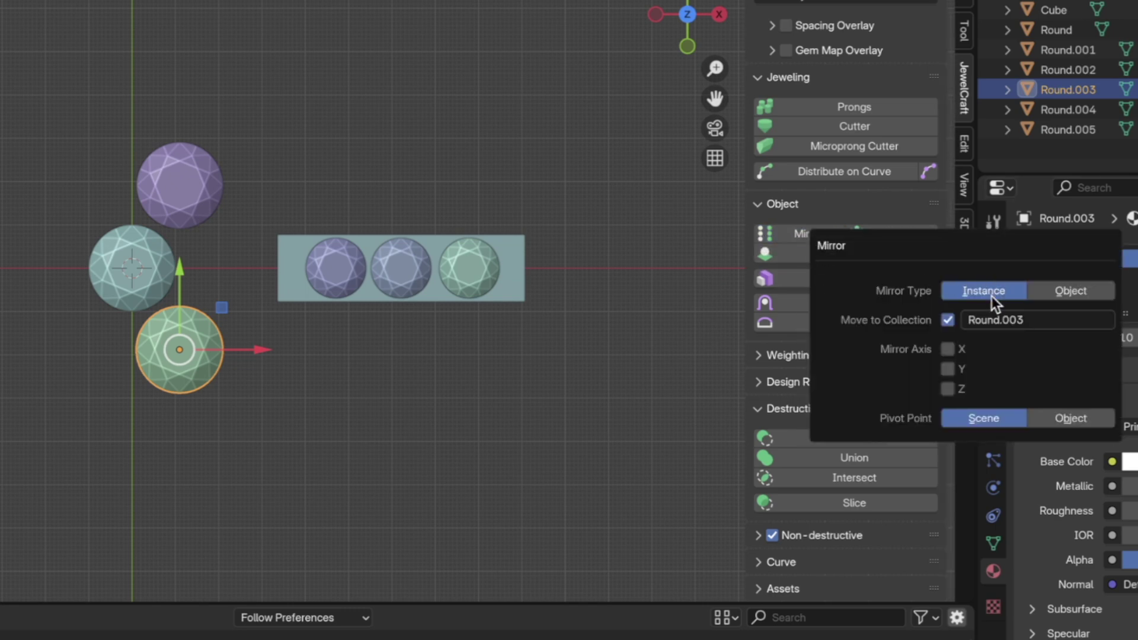
pyautogui.click(1065, 288)
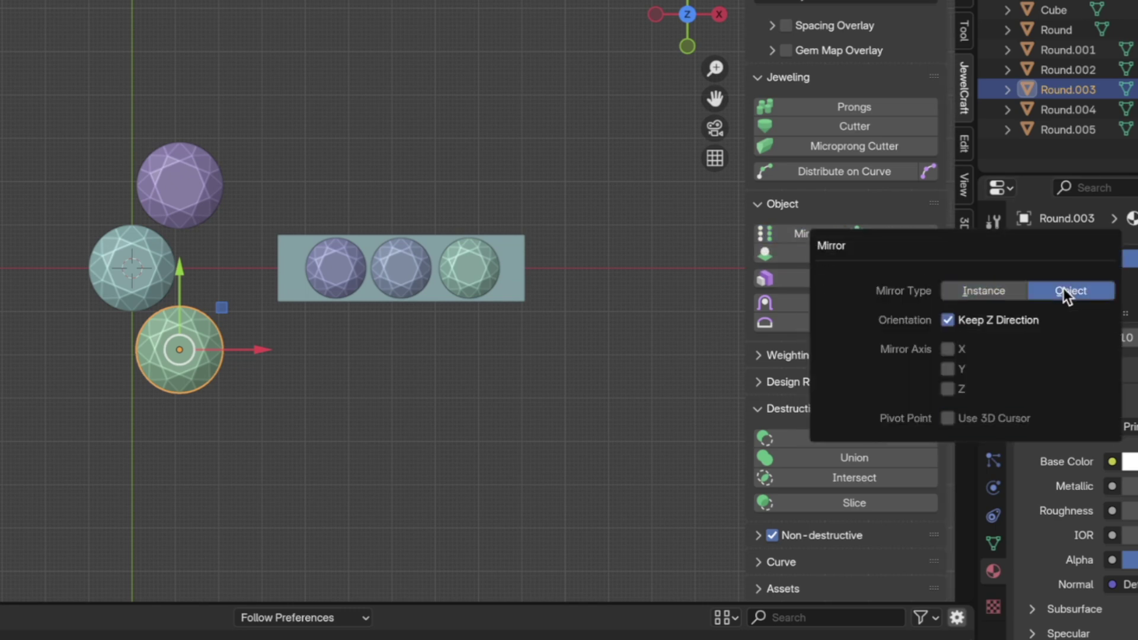
pyautogui.click(948, 349)
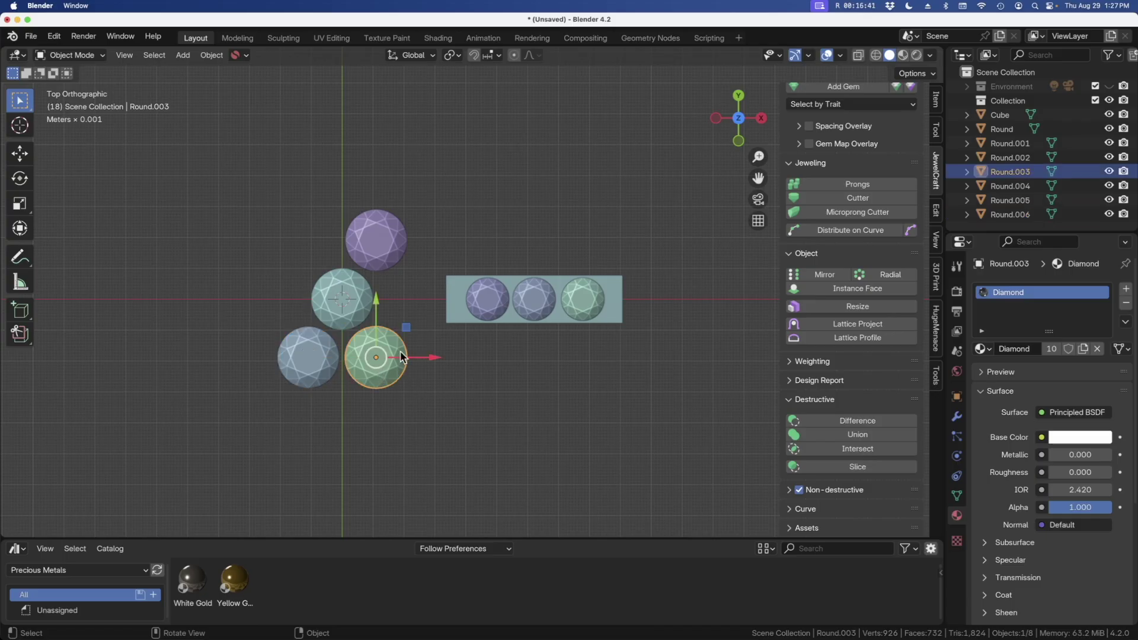
# Test moving the original green gem independently of its mirrored copy, and cancel the move
pyautogui.press('g')
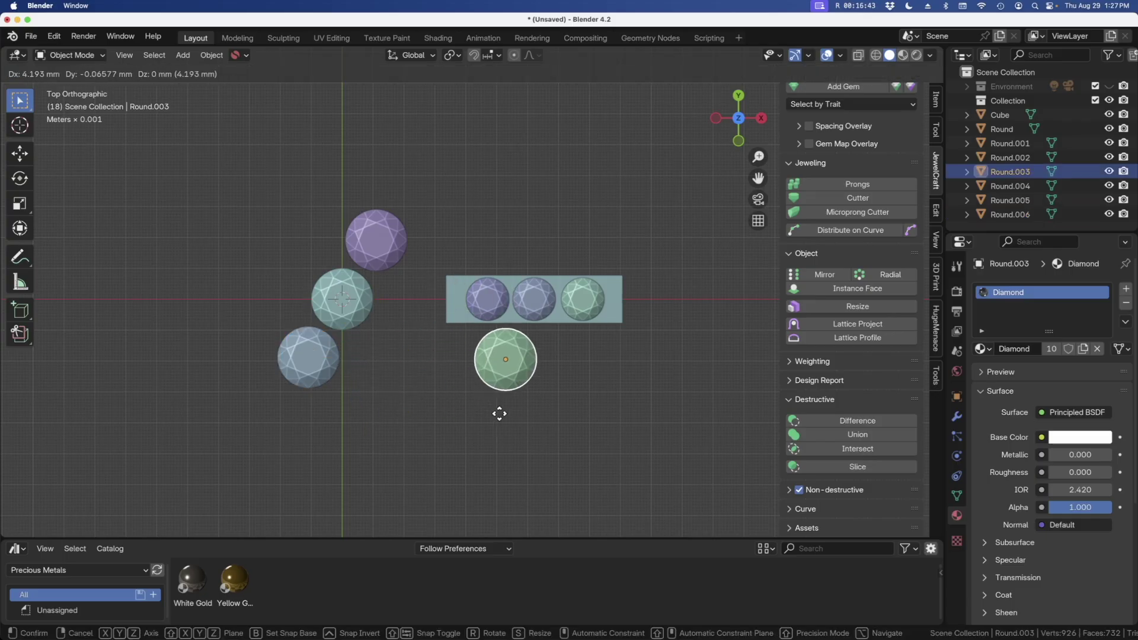
pyautogui.press('Escape')
pyautogui.press('g')
pyautogui.press('Escape')
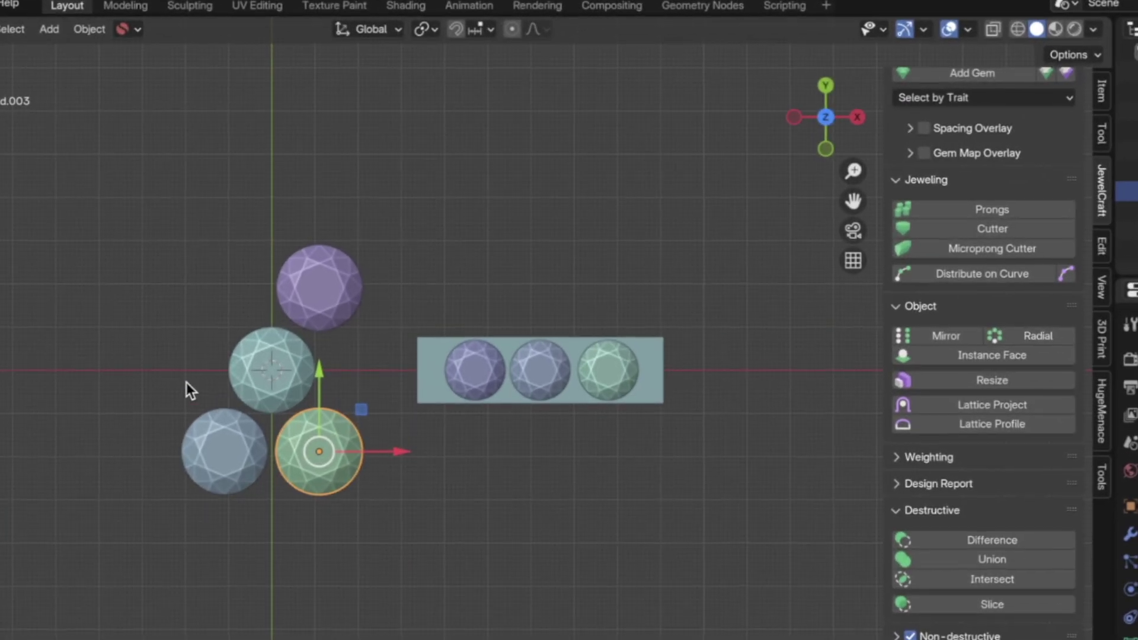
# Delete all the gems together with the metal block
pyautogui.moveTo(154, 285); pyautogui.dragTo(794, 595)
pyautogui.press('x')
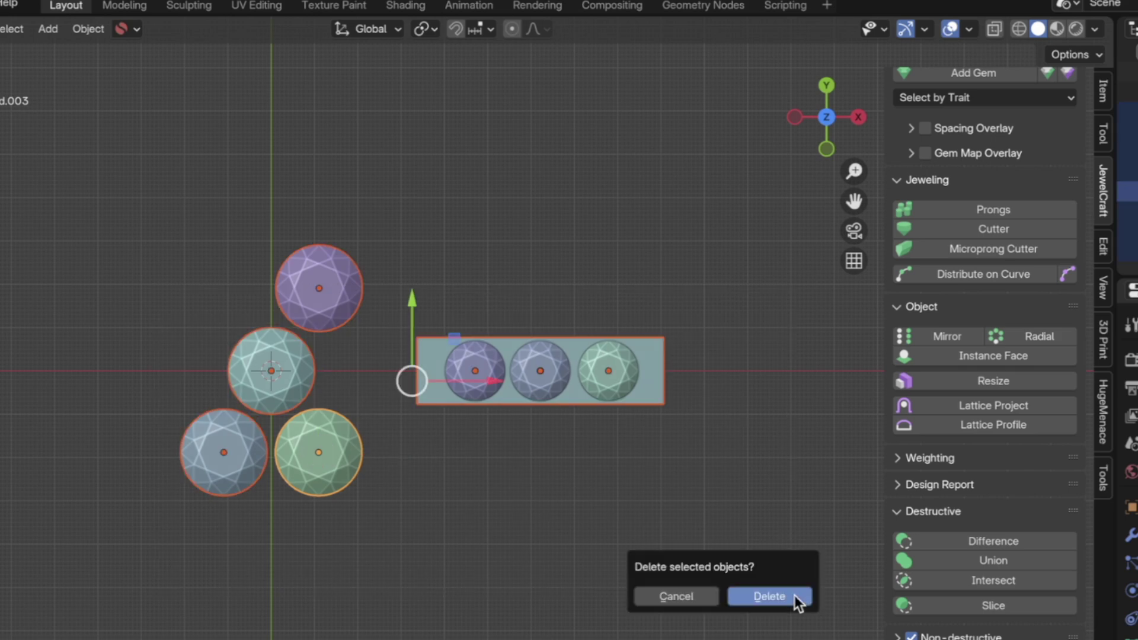
pyautogui.click(794, 595)
# Add a 2 mm round-cut diamond and move it about 5.97 mm along the X axis
pyautogui.click(988, 75)
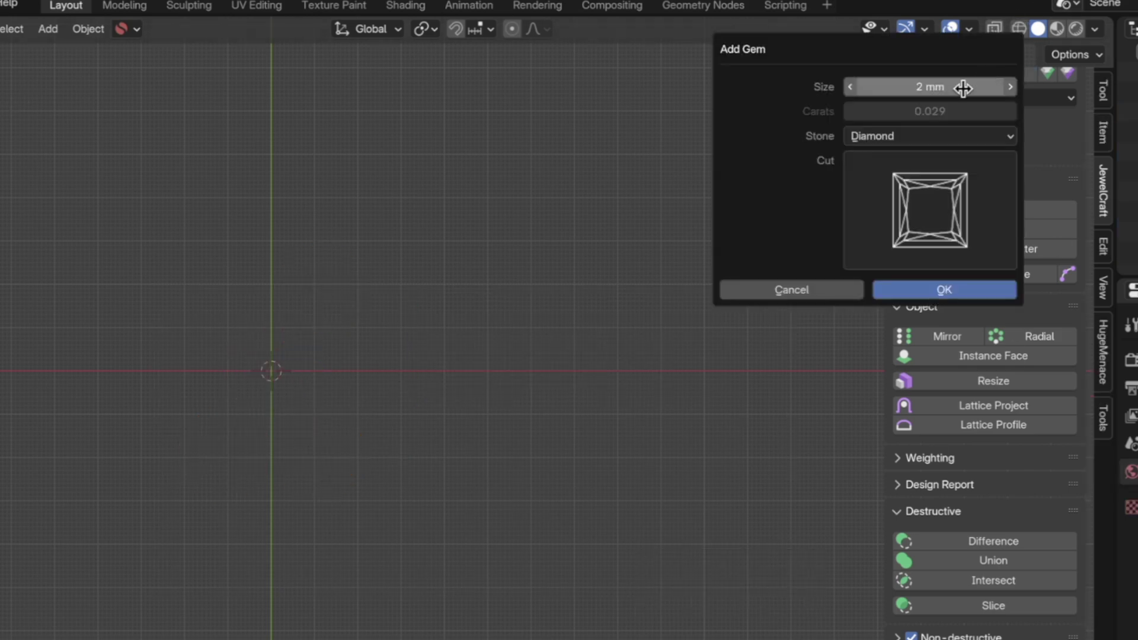
pyautogui.click(898, 194)
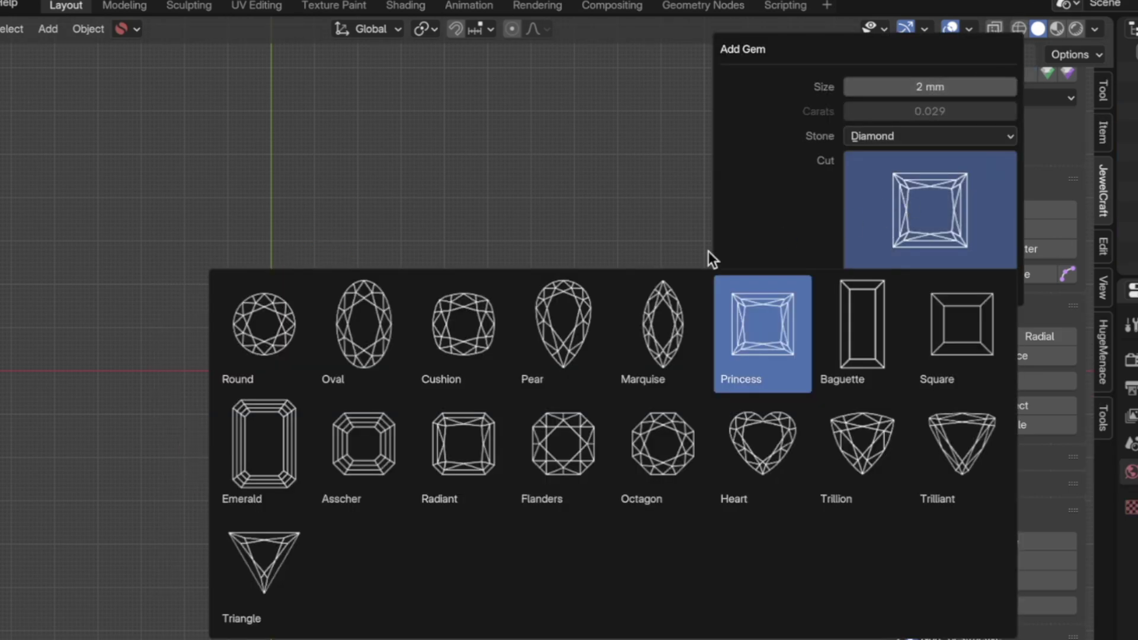
pyautogui.click(248, 317)
pyautogui.click(951, 293)
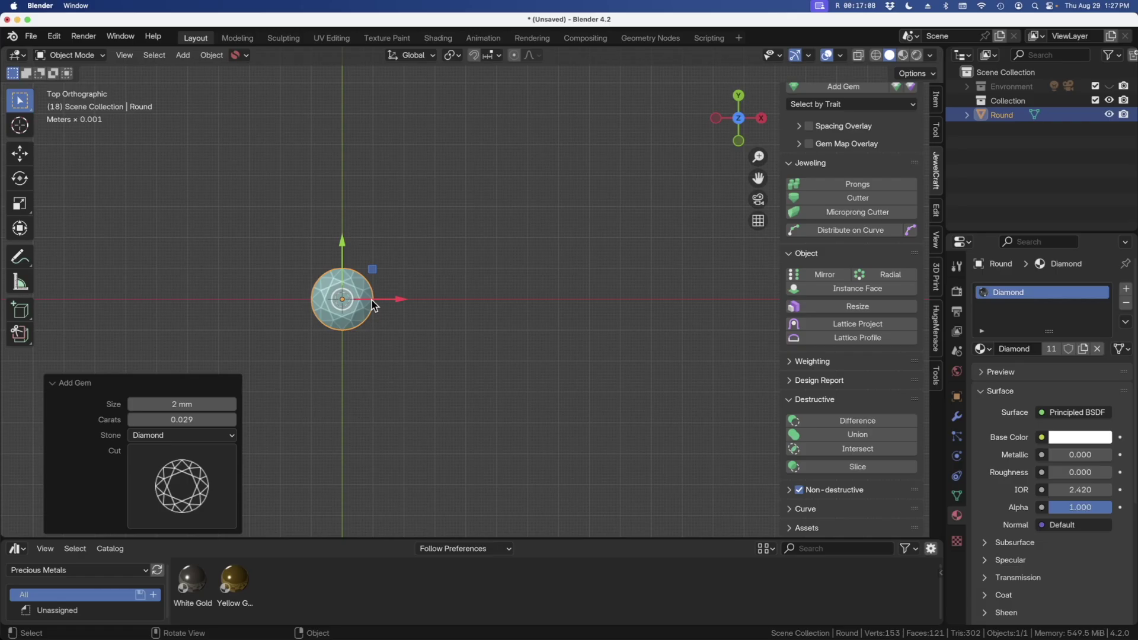
pyautogui.moveTo(402, 305); pyautogui.dragTo(584, 304)
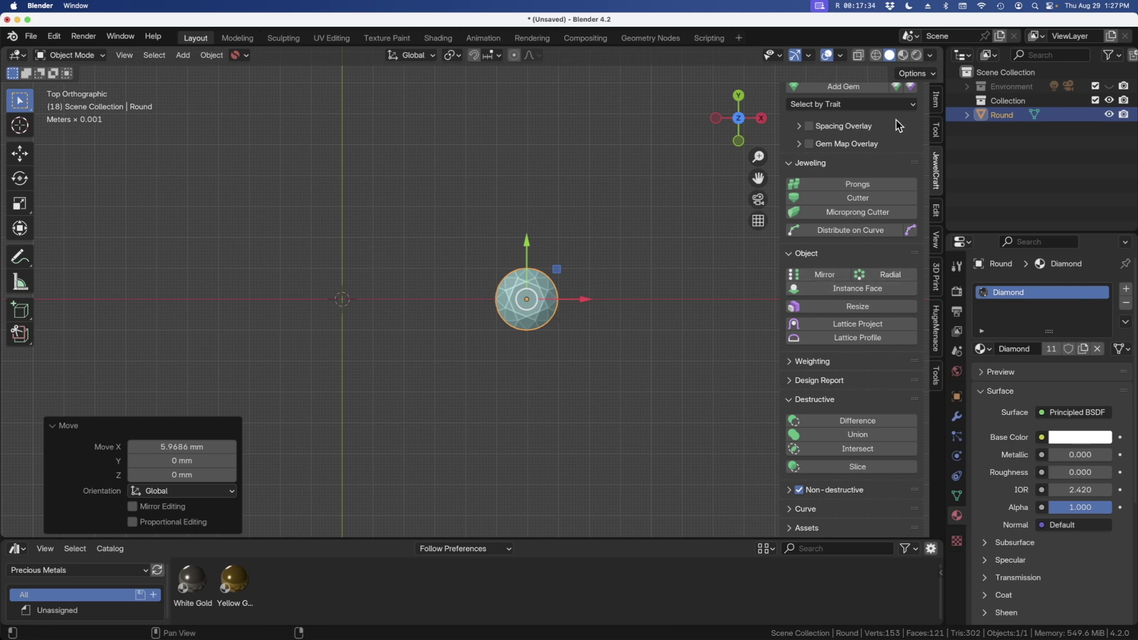
# Add a 6.5 mm round-cut diamond at the origin
pyautogui.click(842, 87)
pyautogui.click(841, 95)
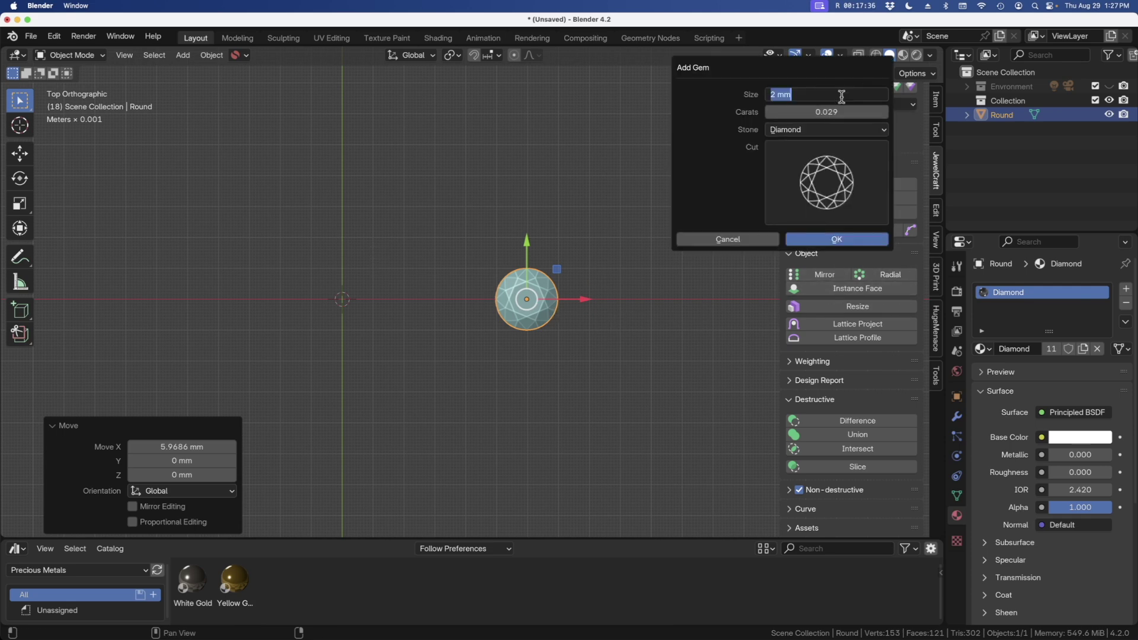
pyautogui.write('6.5')
pyautogui.press('Return')
pyautogui.click(837, 238)
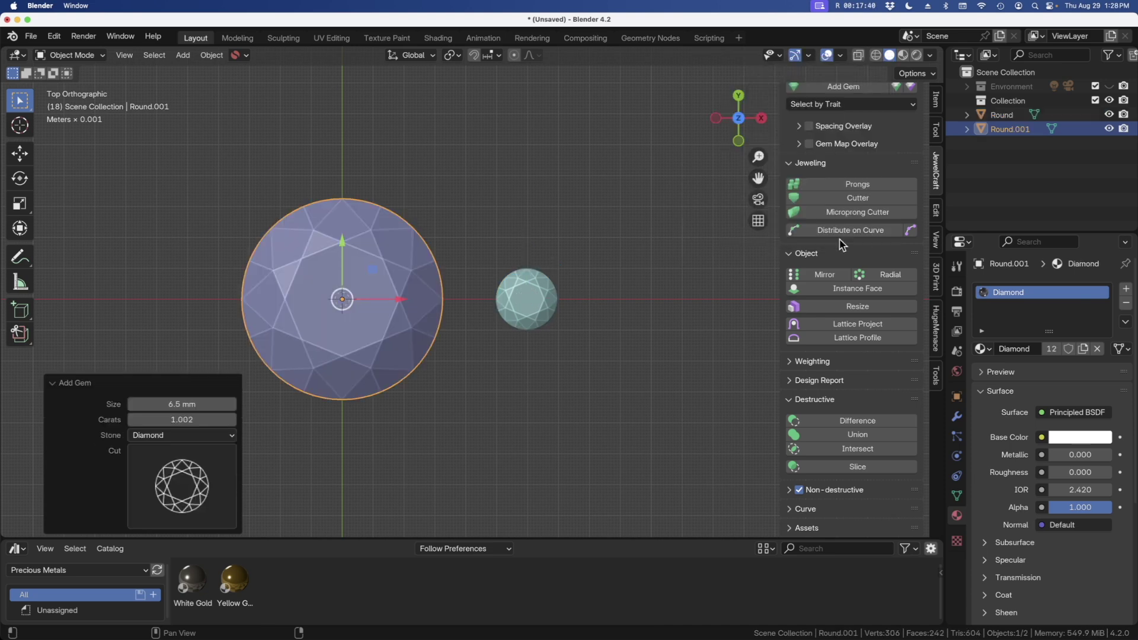
# Move the 2 mm gem about -1.58 mm along the X axis, close to the large gem's edge
pyautogui.click(523, 295)
pyautogui.moveTo(579, 299); pyautogui.dragTo(532, 304)
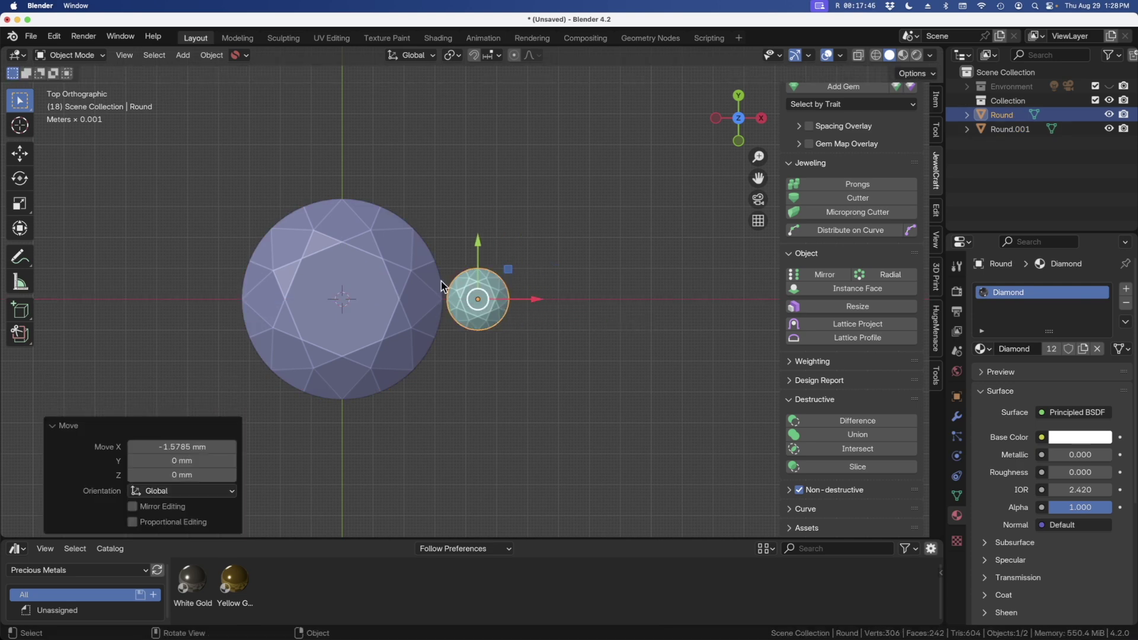
pyautogui.rightClick(370, 177)
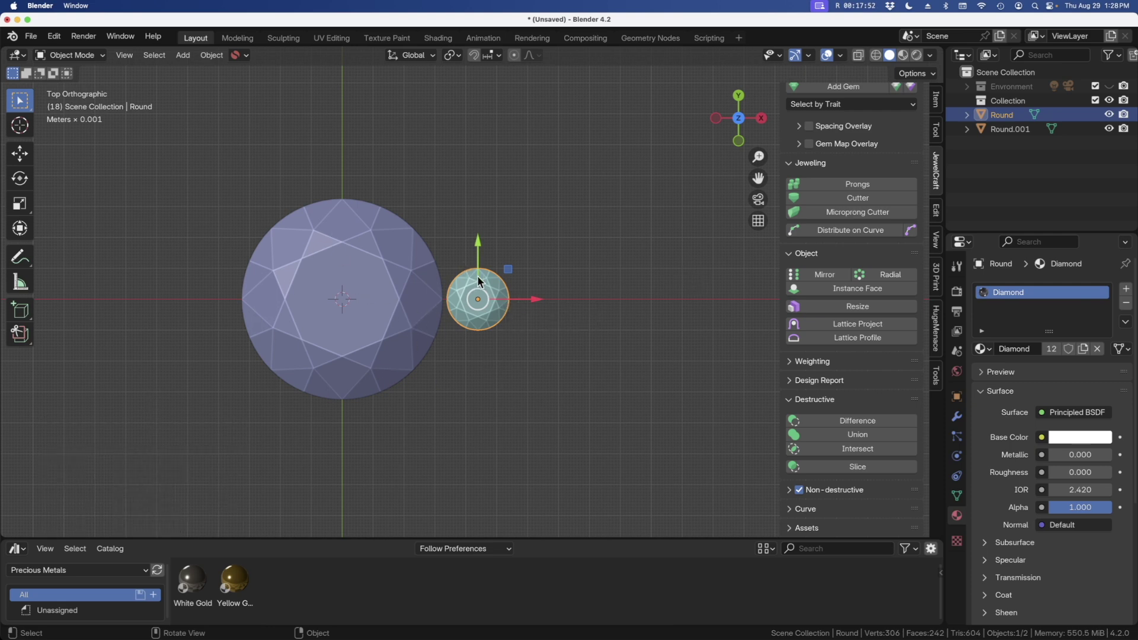
# Create a radial instance of the 2 mm gem around the large gem: count 13, 360° about Z, scene pivot, original included
pyautogui.click(892, 275)
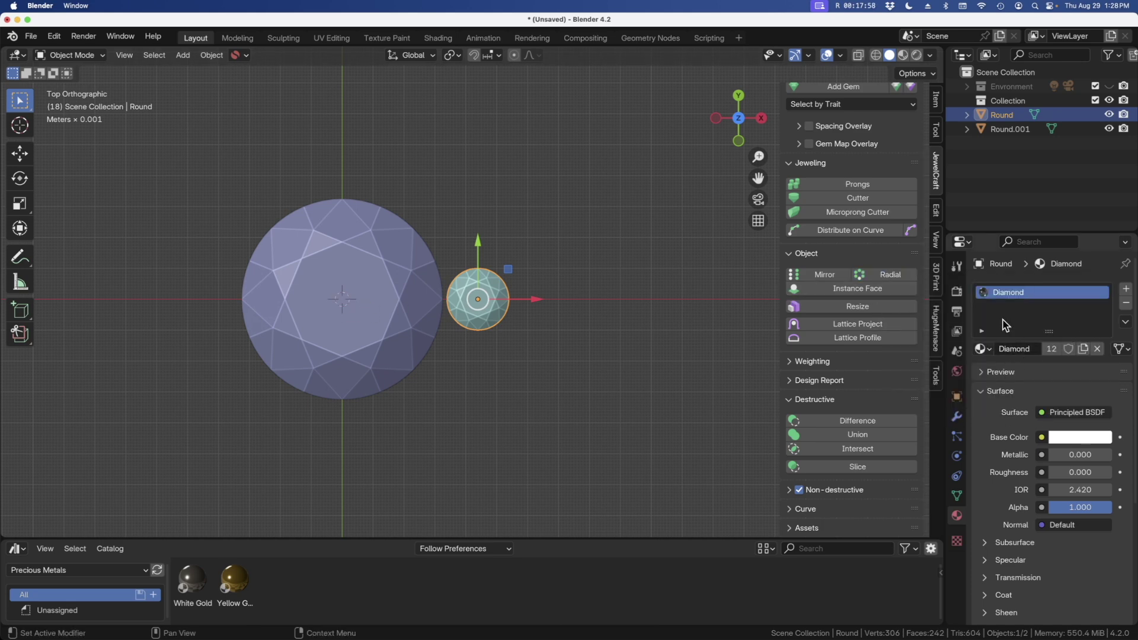
pyautogui.click(888, 275)
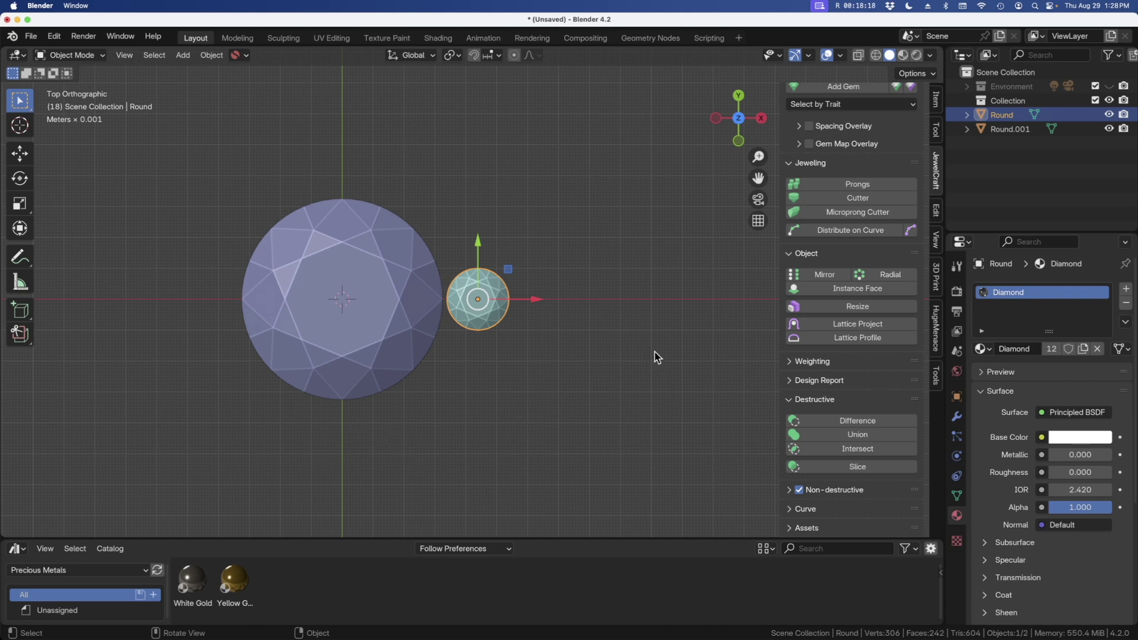
pyautogui.click(899, 276)
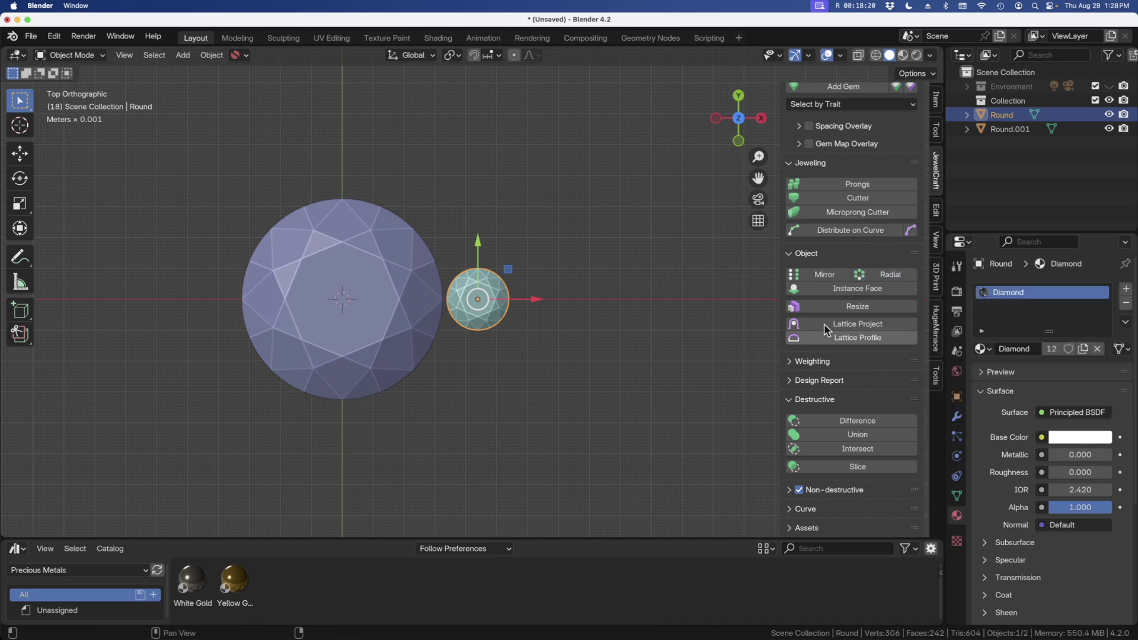
pyautogui.click(894, 276)
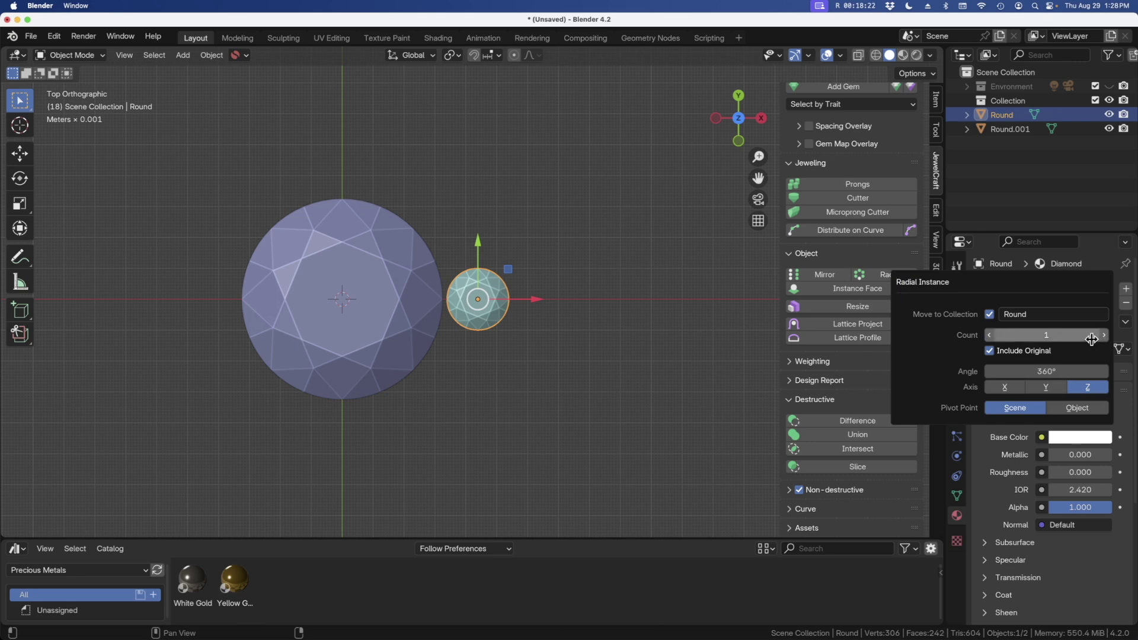
pyautogui.click(1104, 338)
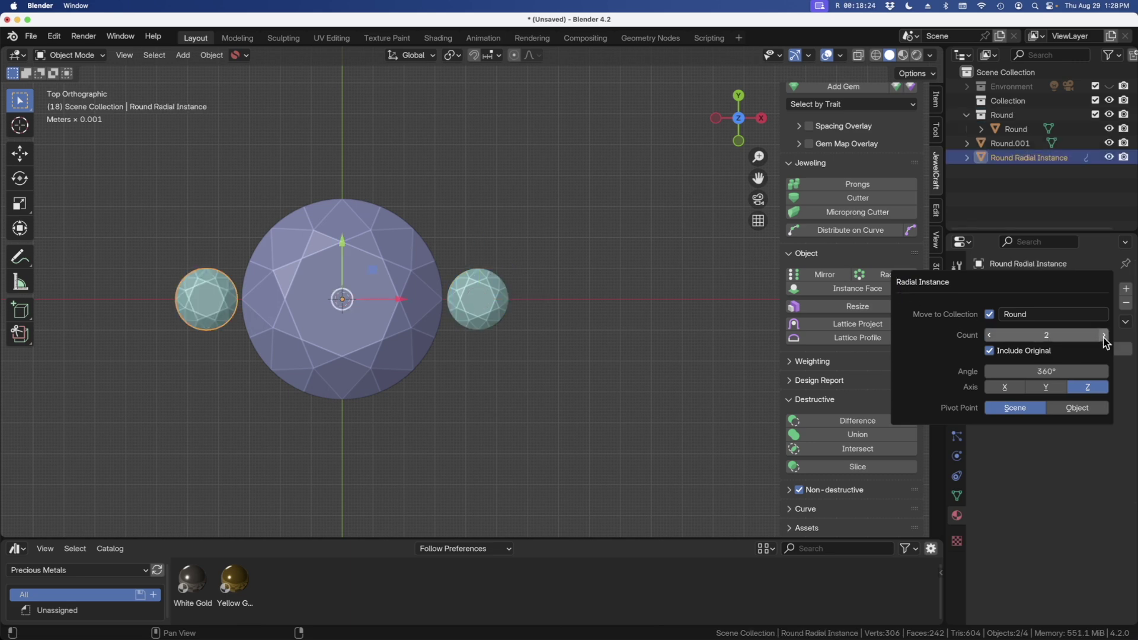
pyautogui.click(1104, 336)
pyautogui.click(1103, 336)
pyautogui.click(1104, 336)
pyautogui.click(1104, 336)
pyautogui.click(1104, 336)
pyautogui.click(1103, 336)
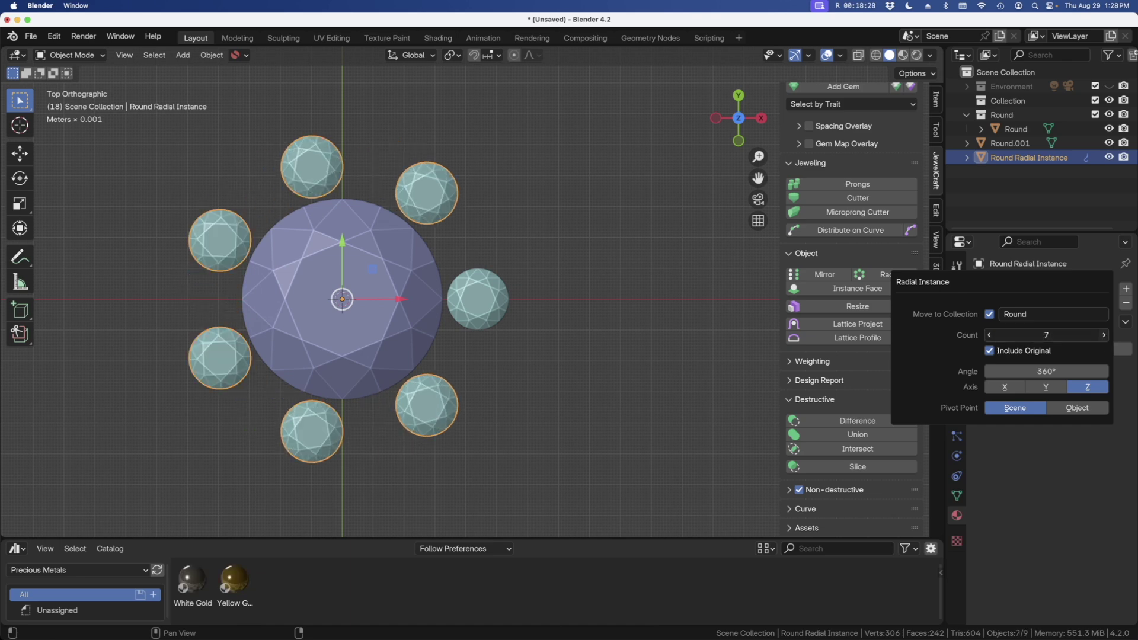
pyautogui.click(1104, 336)
pyautogui.click(1104, 336)
pyautogui.click(1104, 336)
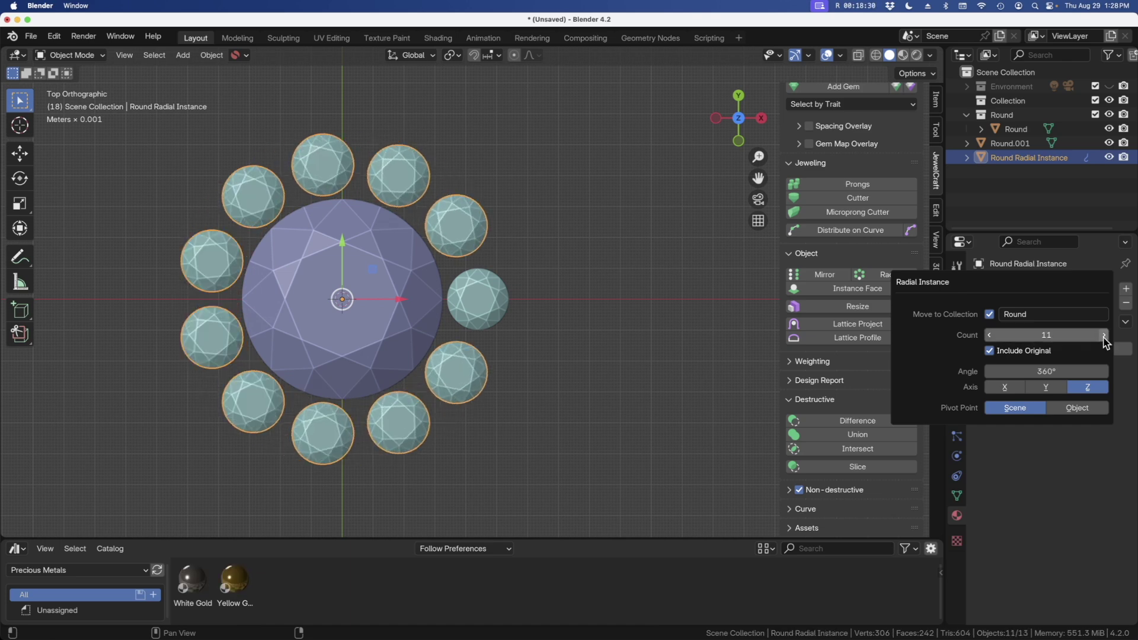
pyautogui.click(1103, 336)
pyautogui.click(1103, 336)
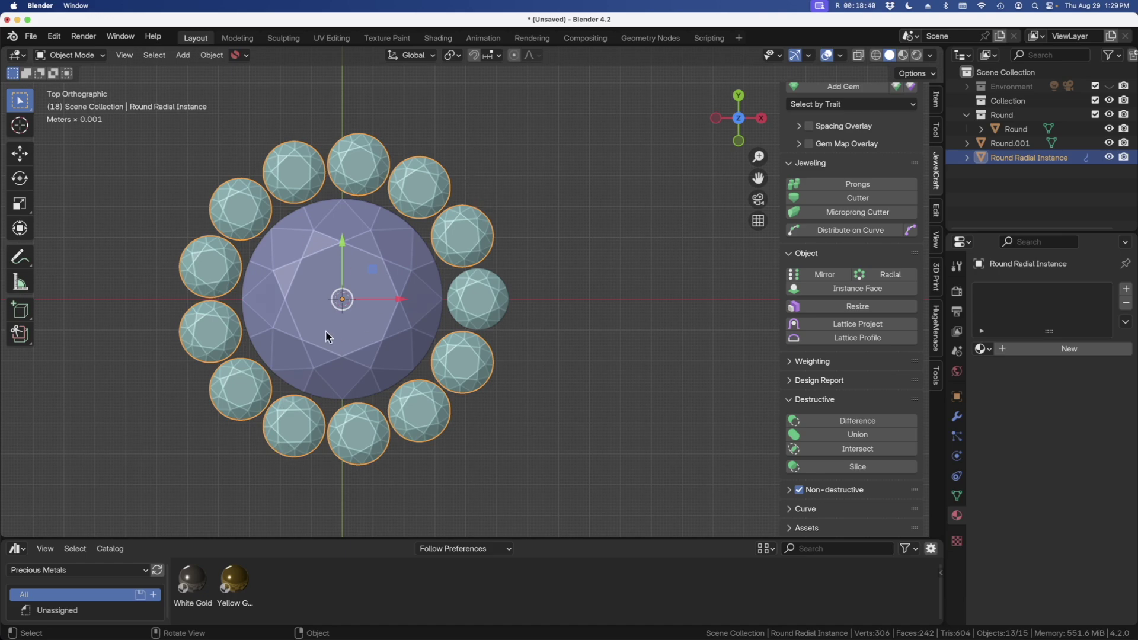
# Delete the radial instances and the original 2 mm gem around the 6.5 mm centre stone
pyautogui.moveTo(327, 341); pyautogui.dragTo(389, 385, button='middle')
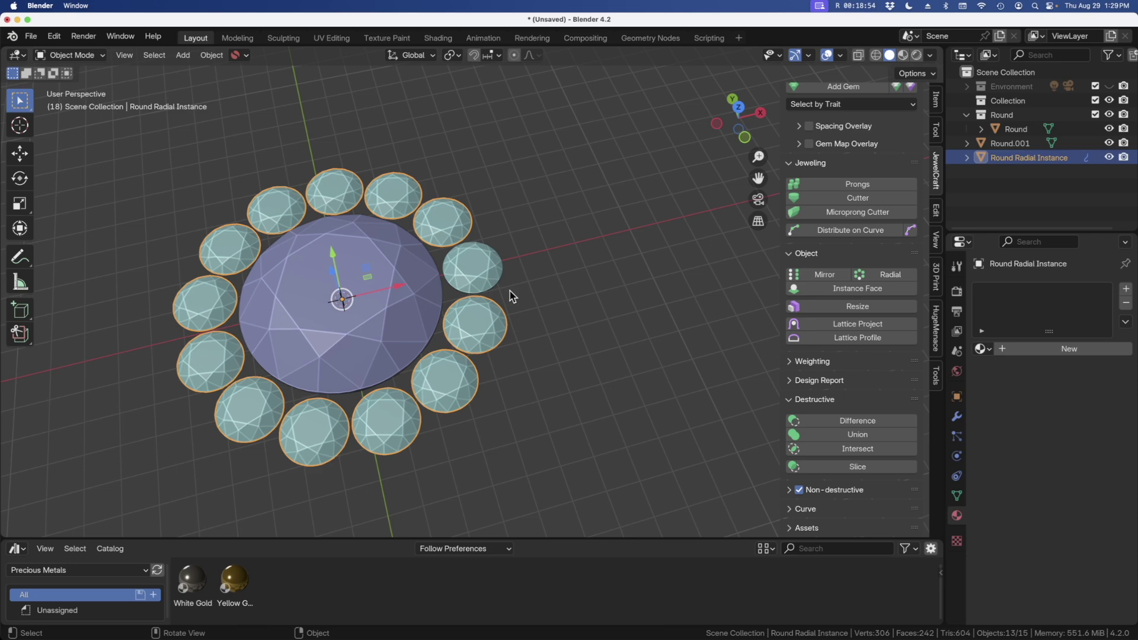
pyautogui.moveTo(513, 296); pyautogui.dragTo(494, 352, button='middle')
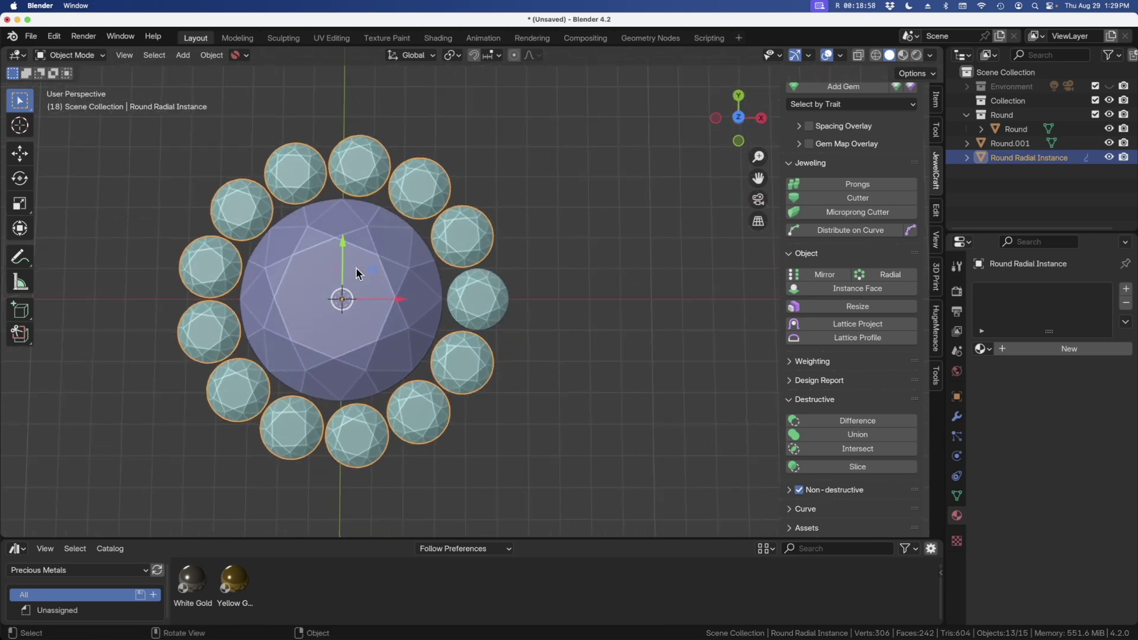
pyautogui.press('x')
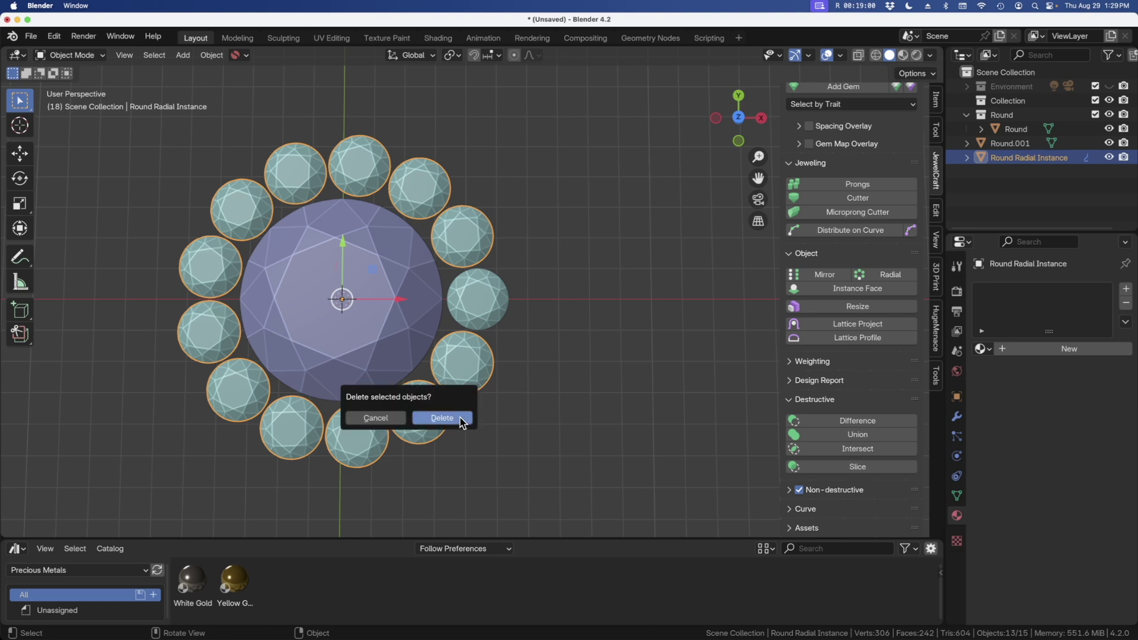
pyautogui.click(461, 421)
pyautogui.click(475, 299)
pyautogui.press('x')
pyautogui.click(487, 321)
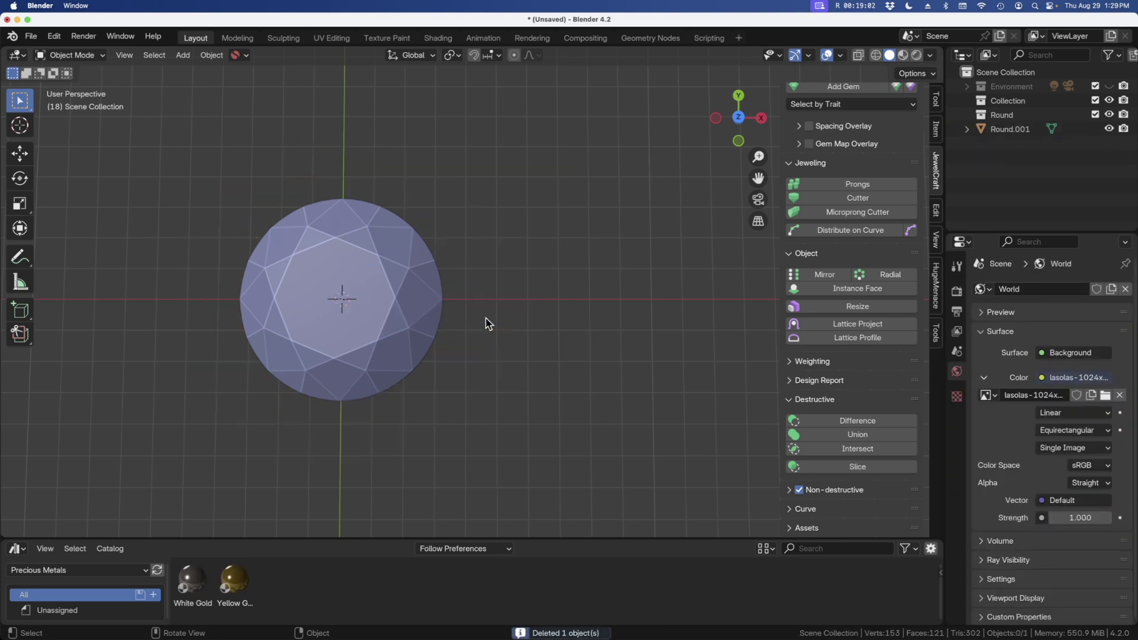
pyautogui.scroll(-2, 485, 398)
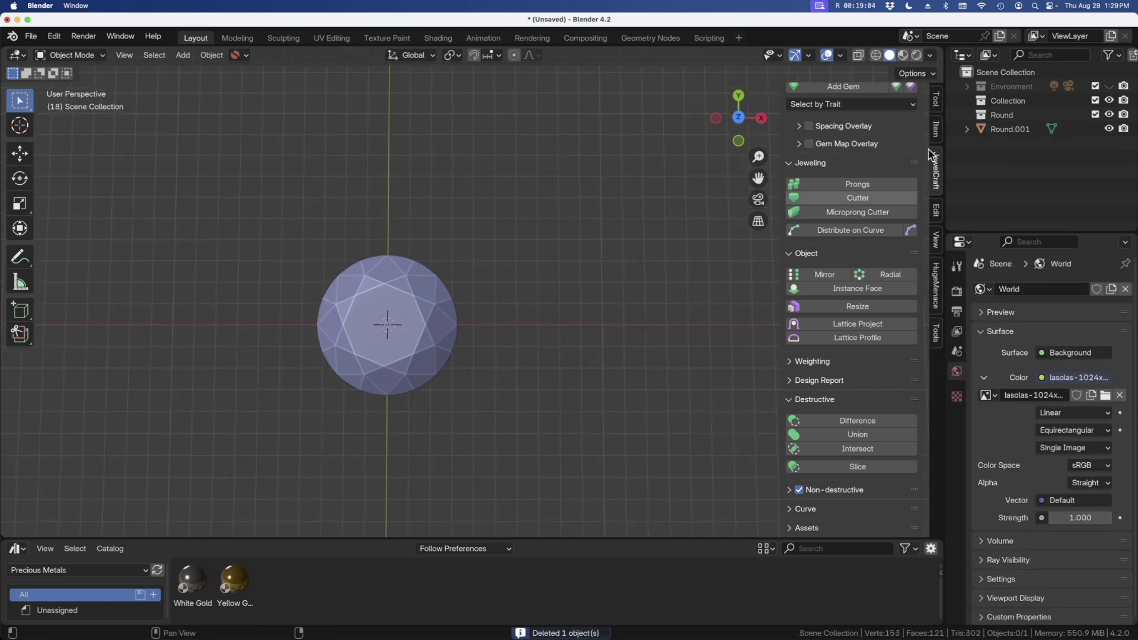
# Add a 2 mm round-cut diamond and move it about 6.58 mm along the X axis, clear of the large gem
pyautogui.click(805, 87)
pyautogui.click(804, 90)
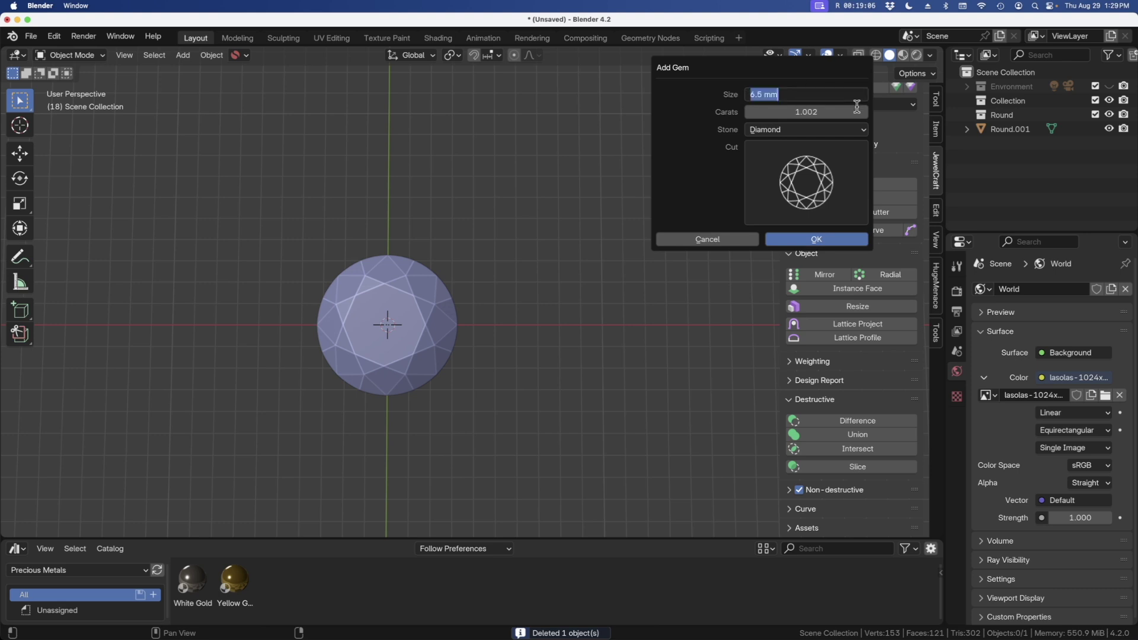
pyautogui.write('2.')
pyautogui.press('Return')
pyautogui.click(808, 238)
pyautogui.moveTo(443, 329); pyautogui.dragTo(559, 345)
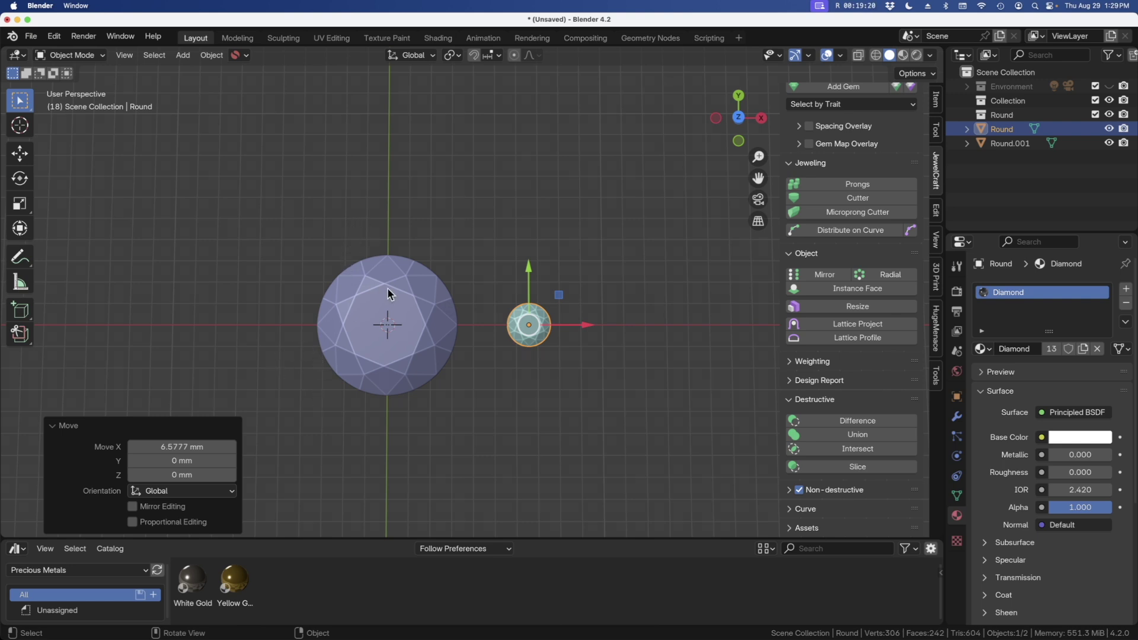
# Add a Bézier circle of 1 mm radius at the origin and scale it about 4.5 times to surround the large gem
pyautogui.hotkey('shift', 'a')
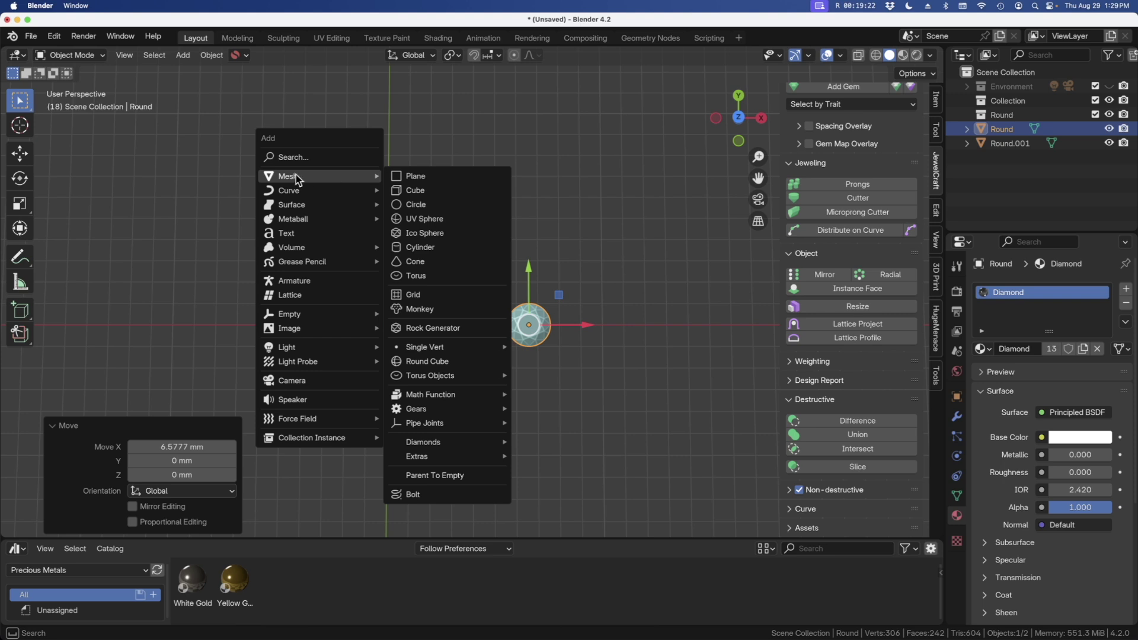
pyautogui.moveTo(288, 190)
pyautogui.click(450, 209)
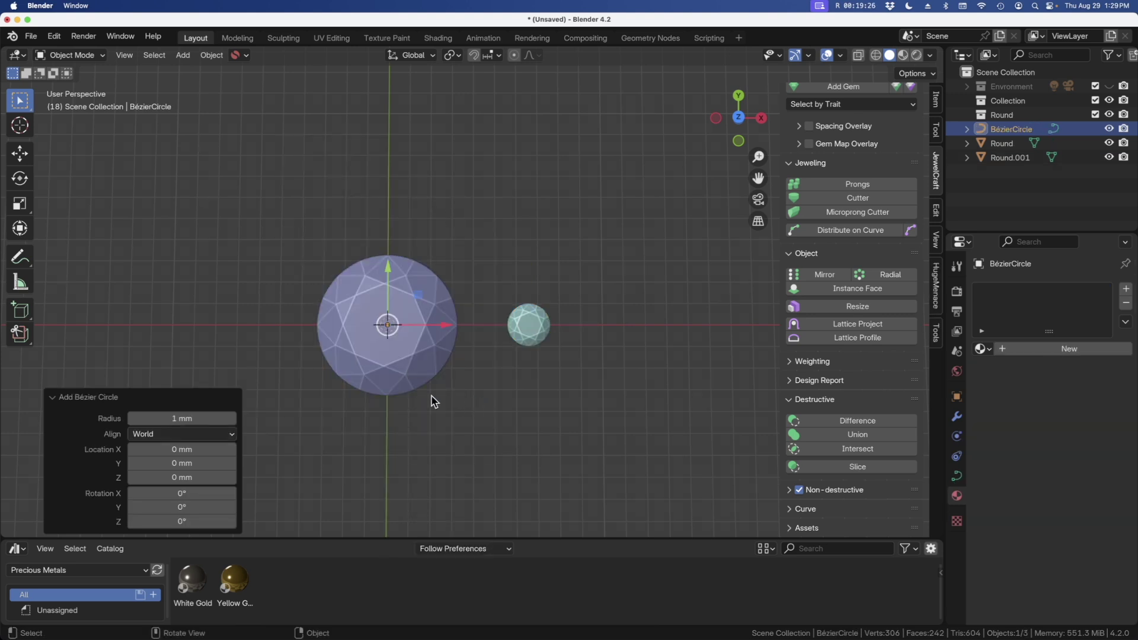
pyautogui.press('s')
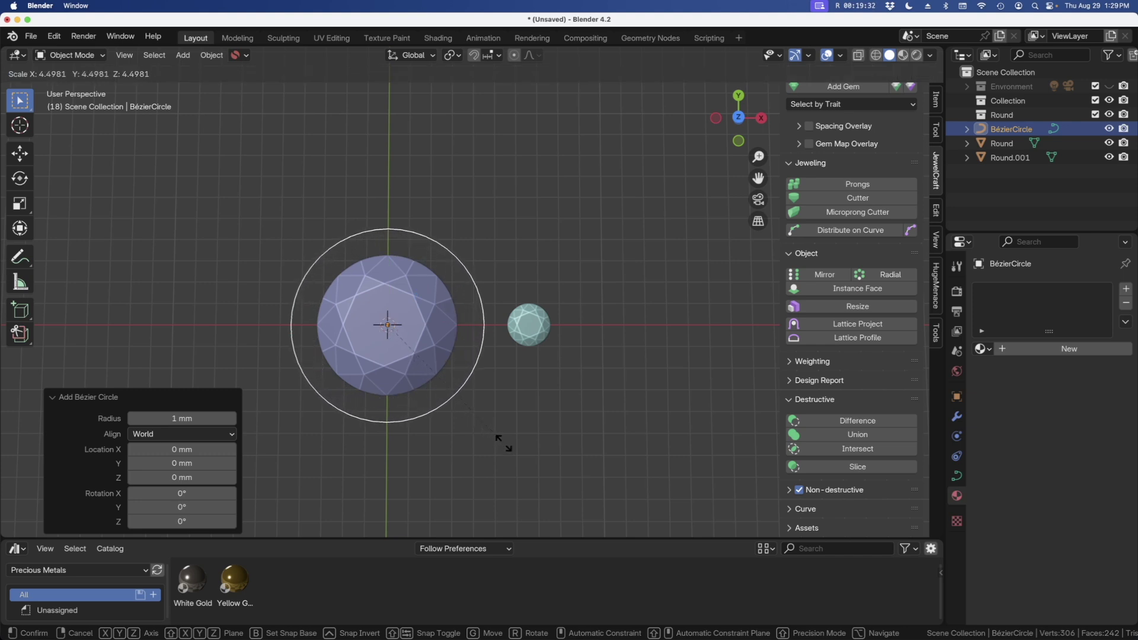
pyautogui.click(506, 448)
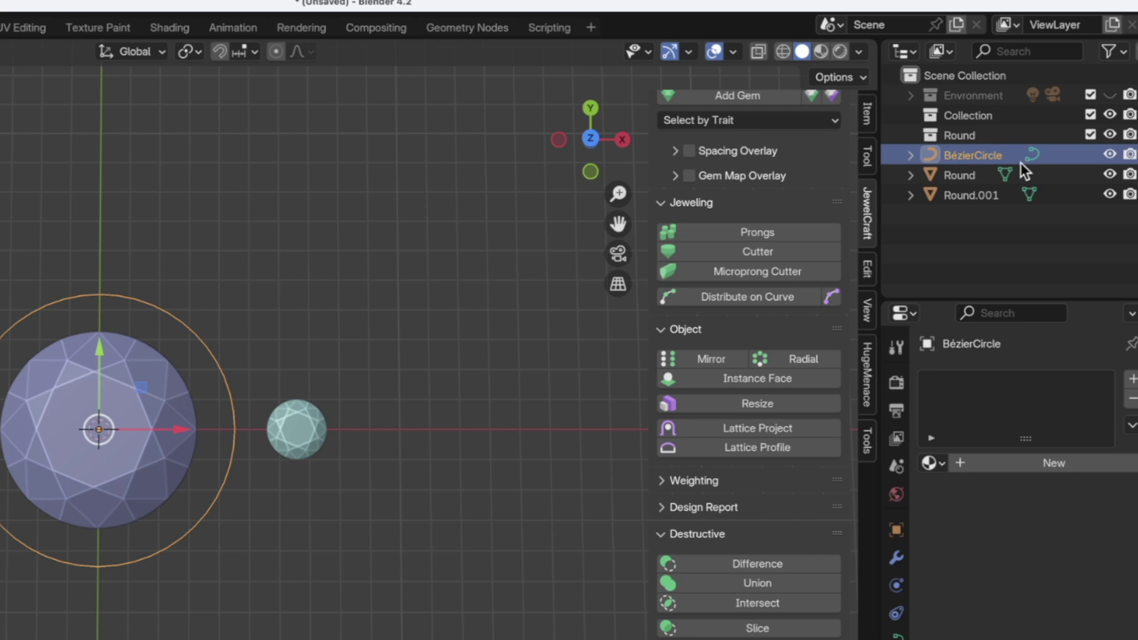
# Distribute the 2 mm gem along the Bézier circle with a quantity of 12
pyautogui.click(959, 175)
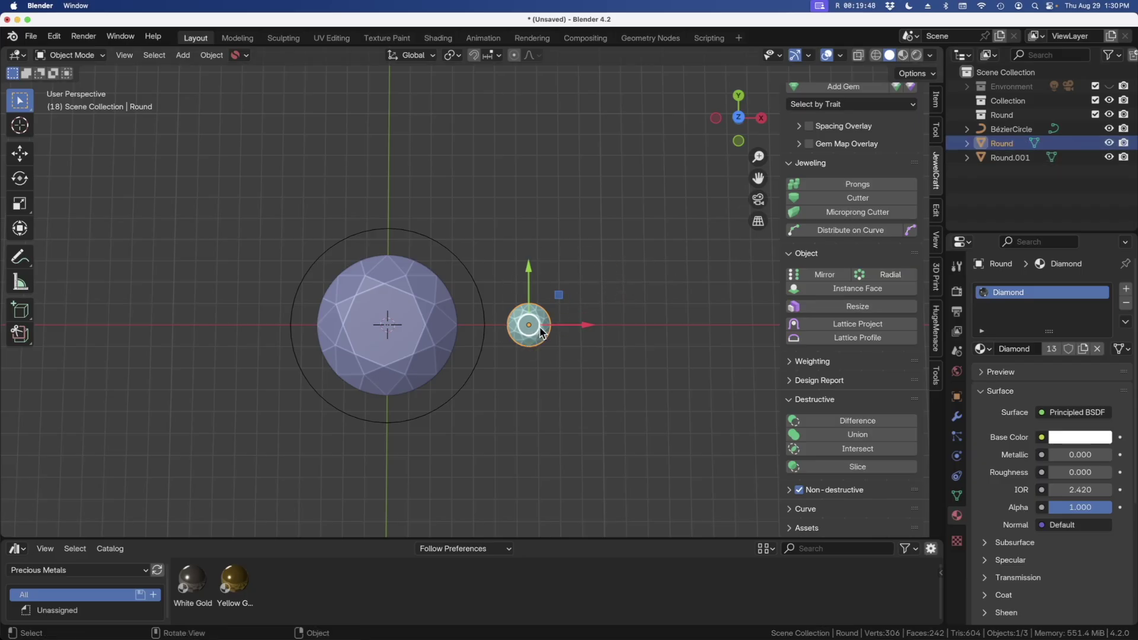
pyautogui.keyDown('shift'); pyautogui.click(457, 263); pyautogui.keyUp('shift')
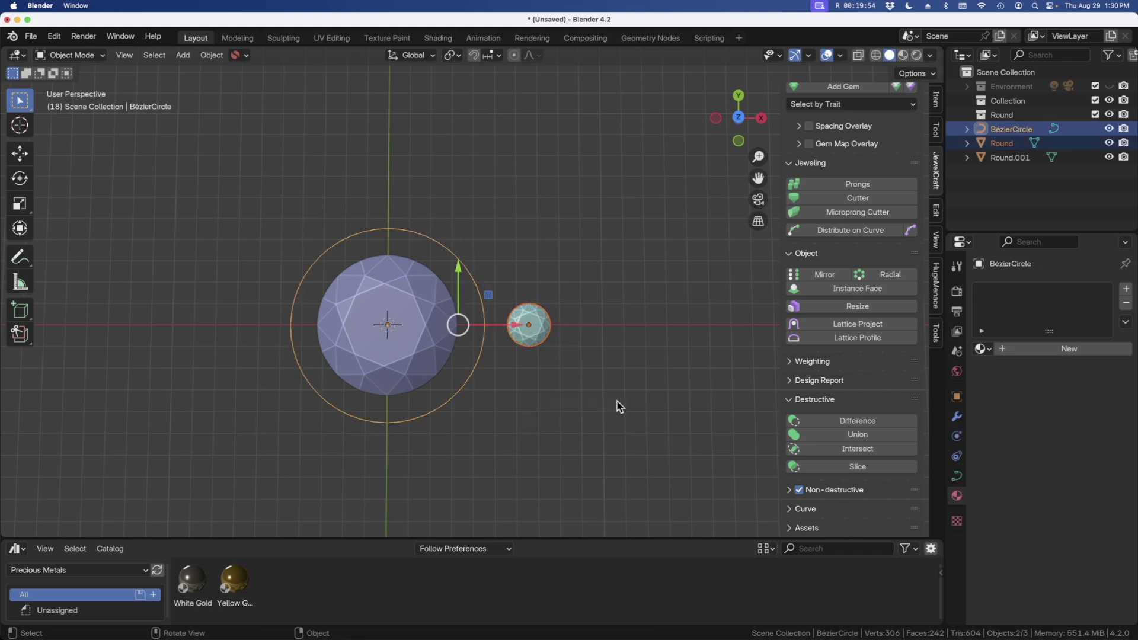
pyautogui.click(855, 232)
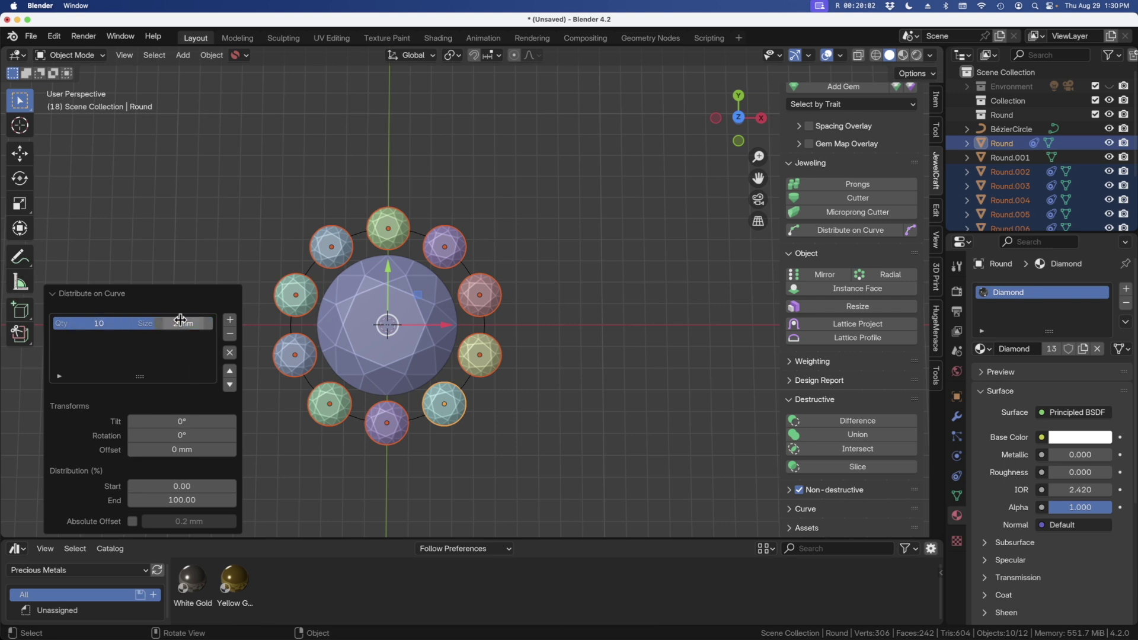
pyautogui.click(126, 326)
pyautogui.click(126, 327)
pyautogui.click(125, 327)
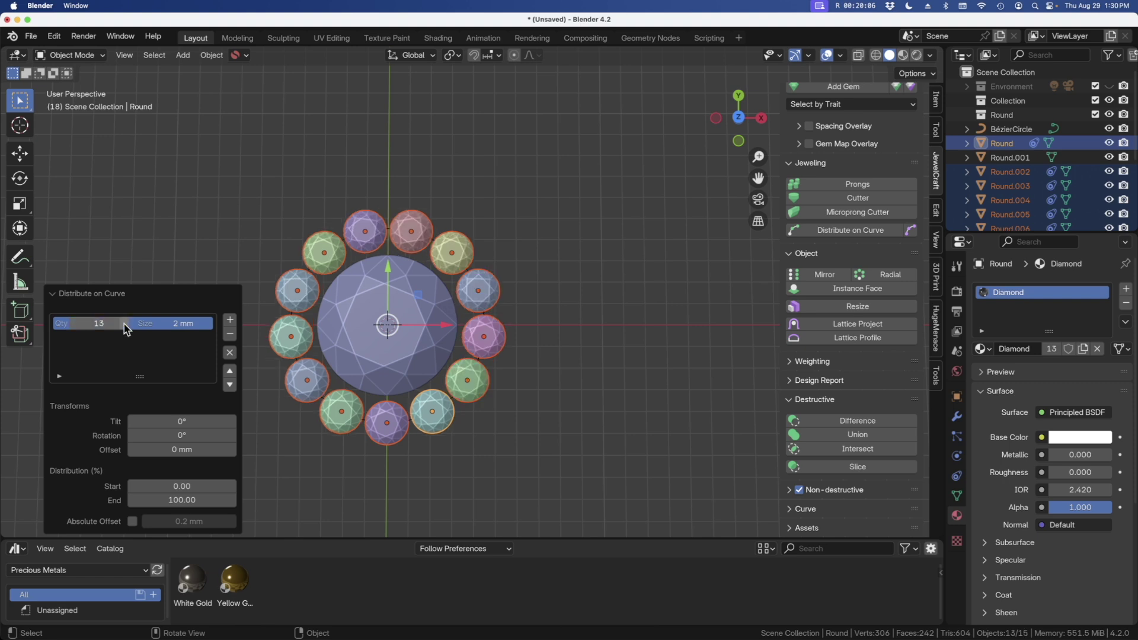
pyautogui.click(127, 330)
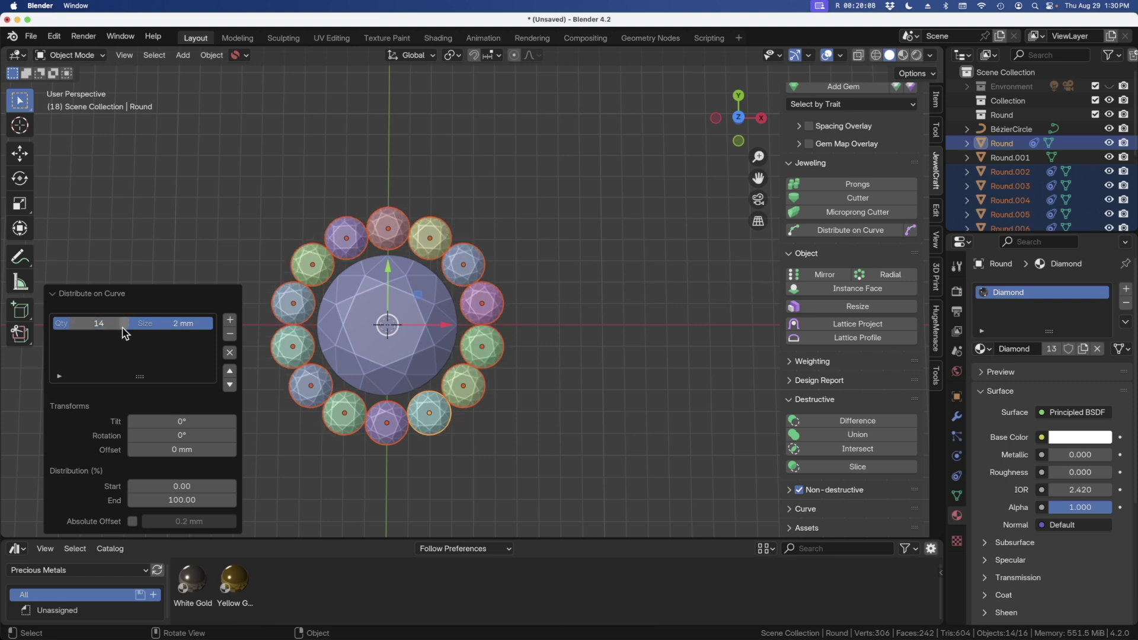
pyautogui.click(73, 323)
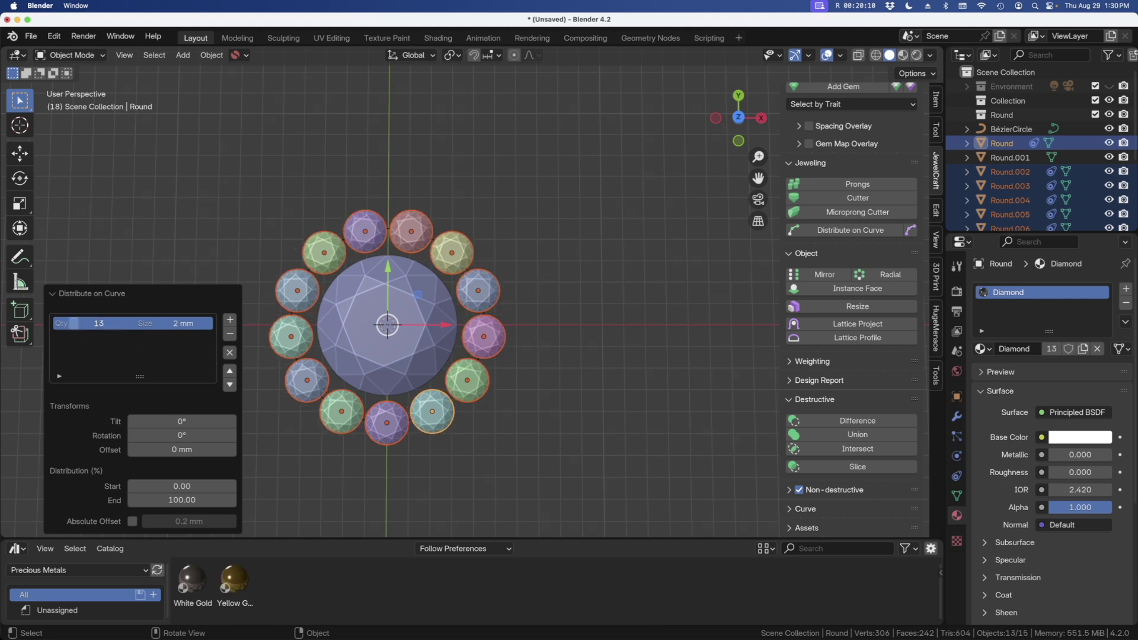
pyautogui.click(72, 323)
# Set the size of the distributed gems to 2.2 mm
pyautogui.scroll(1, 322, 290)
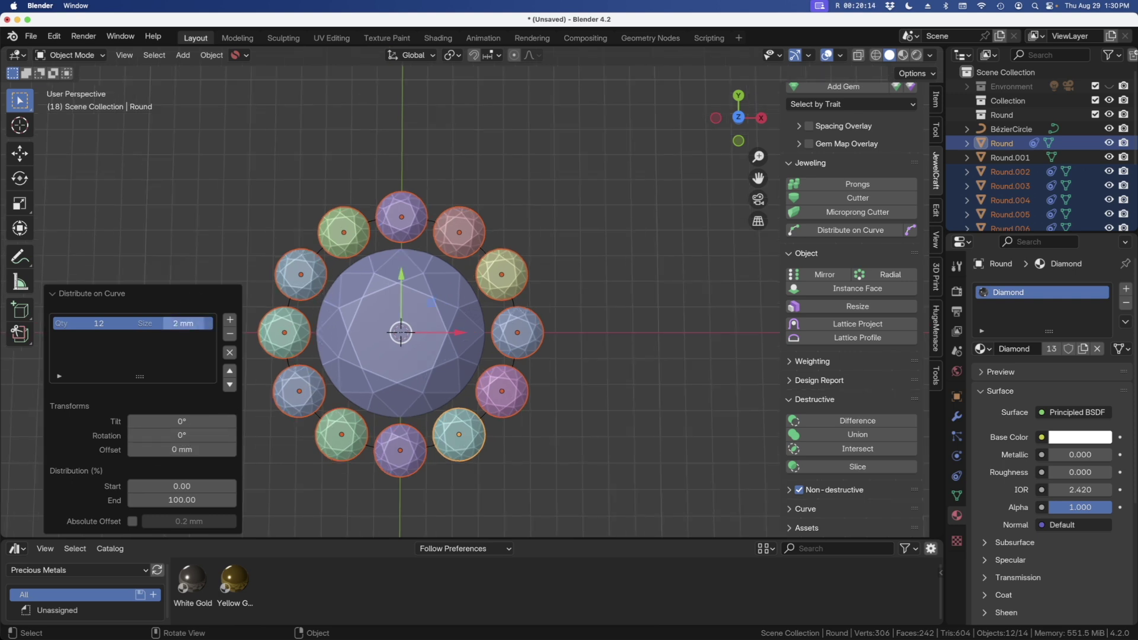
pyautogui.moveTo(178, 323)
pyautogui.mouseDown()
pyautogui.moveTo(206, 323)
pyautogui.moveTo(169, 322)
pyautogui.moveTo(184, 323)
pyautogui.mouseUp()
pyautogui.click(182, 323)
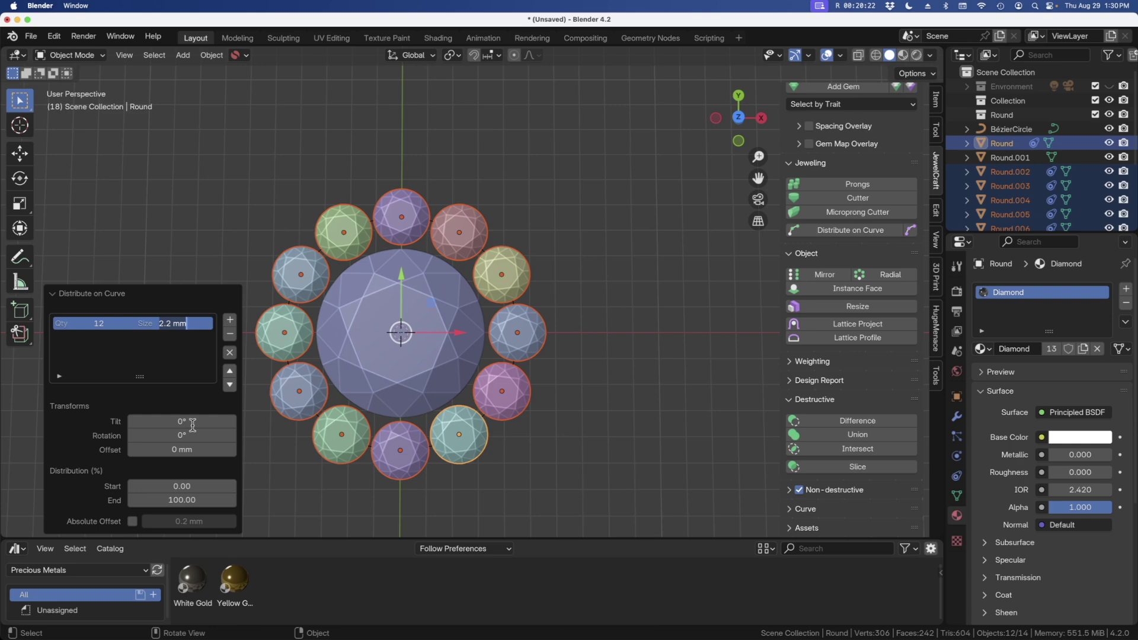
pyautogui.press('Return')
# Tilt the distributed gems by -21° and offset them by -0.02 mm
pyautogui.moveTo(480, 483); pyautogui.dragTo(355, 397, button='middle')
pyautogui.moveTo(145, 423)
pyautogui.mouseDown()
pyautogui.moveTo(175, 423)
pyautogui.moveTo(85, 423)
pyautogui.moveTo(149, 419)
pyautogui.mouseUp()
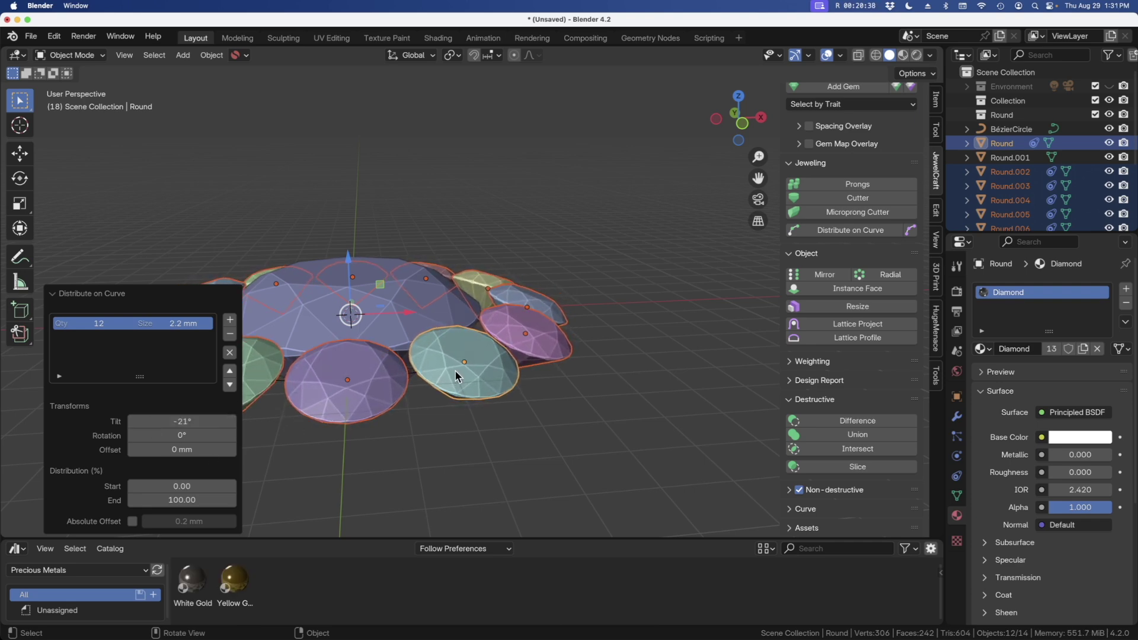
pyautogui.scroll(-3, 361, 336)
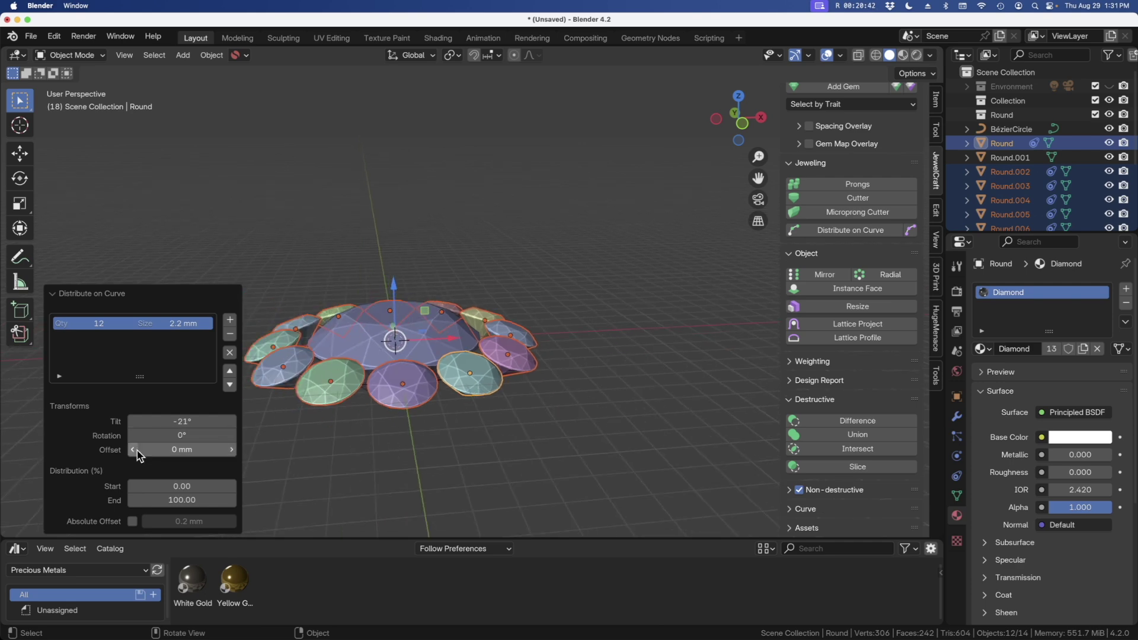
pyautogui.moveTo(144, 450); pyautogui.dragTo(168, 434)
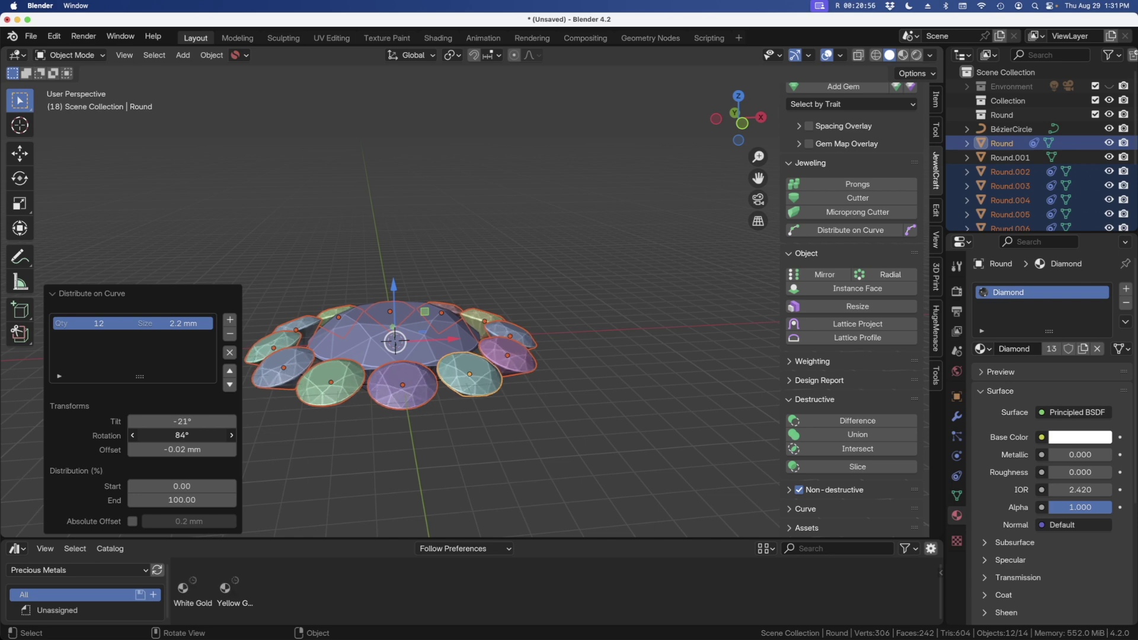
# Set the rotation of the distributed gems to 0°
pyautogui.moveTo(168, 434); pyautogui.dragTo(193, 437)
pyautogui.click(192, 436)
pyautogui.write('0')
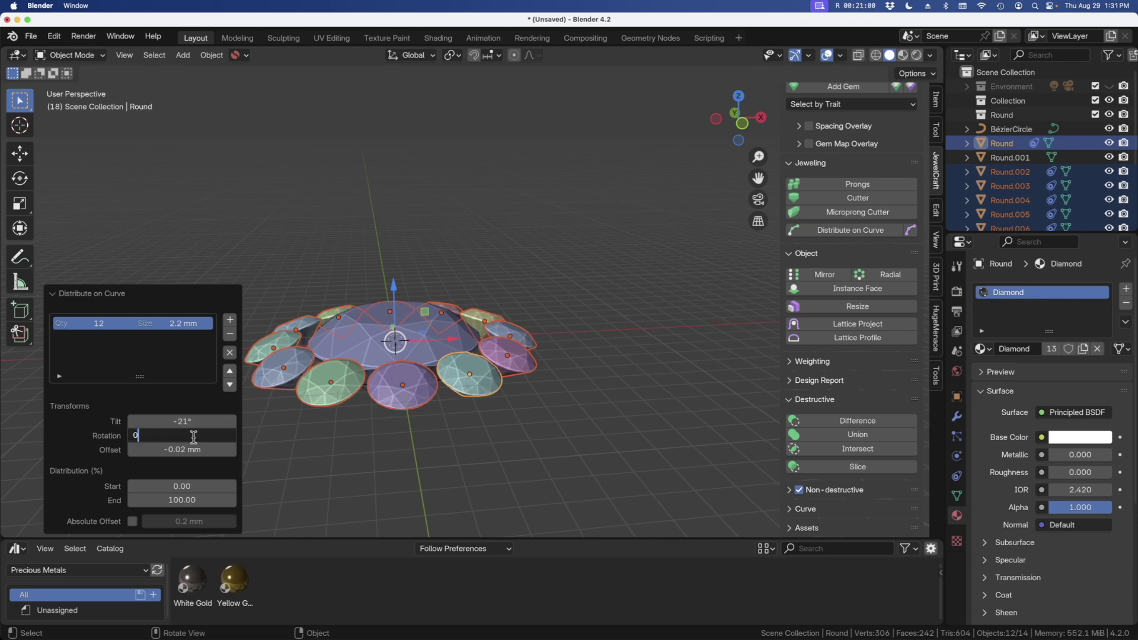
pyautogui.press('Return')
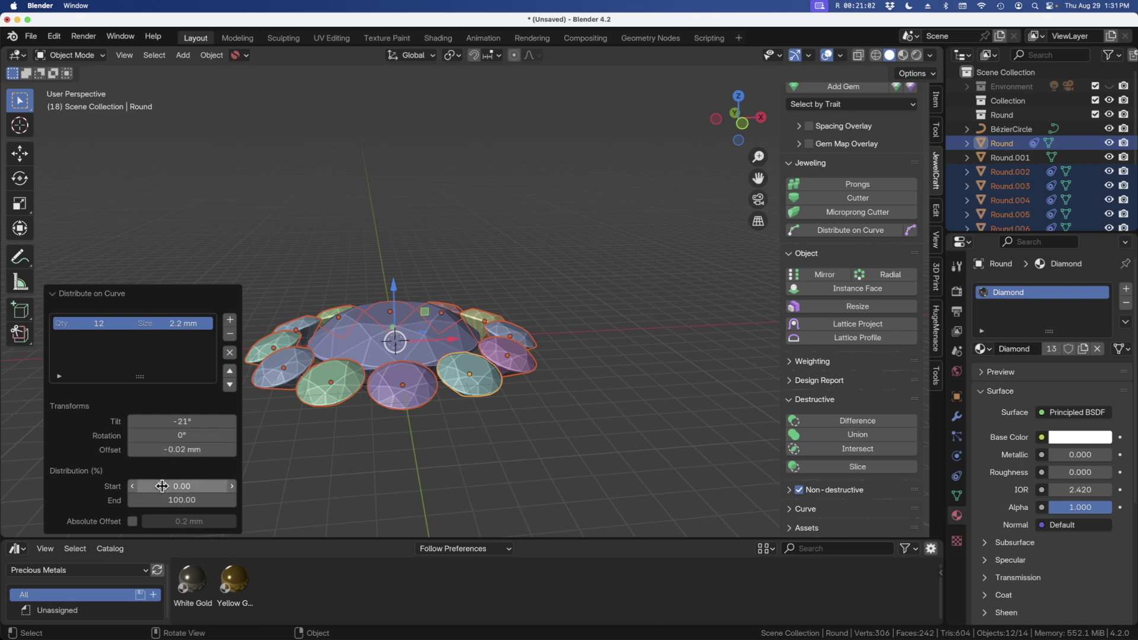
# Set the distribution start along the circle to 8.10%, keeping the quantity at 12
pyautogui.moveTo(367, 399); pyautogui.dragTo(408, 433, button='middle')
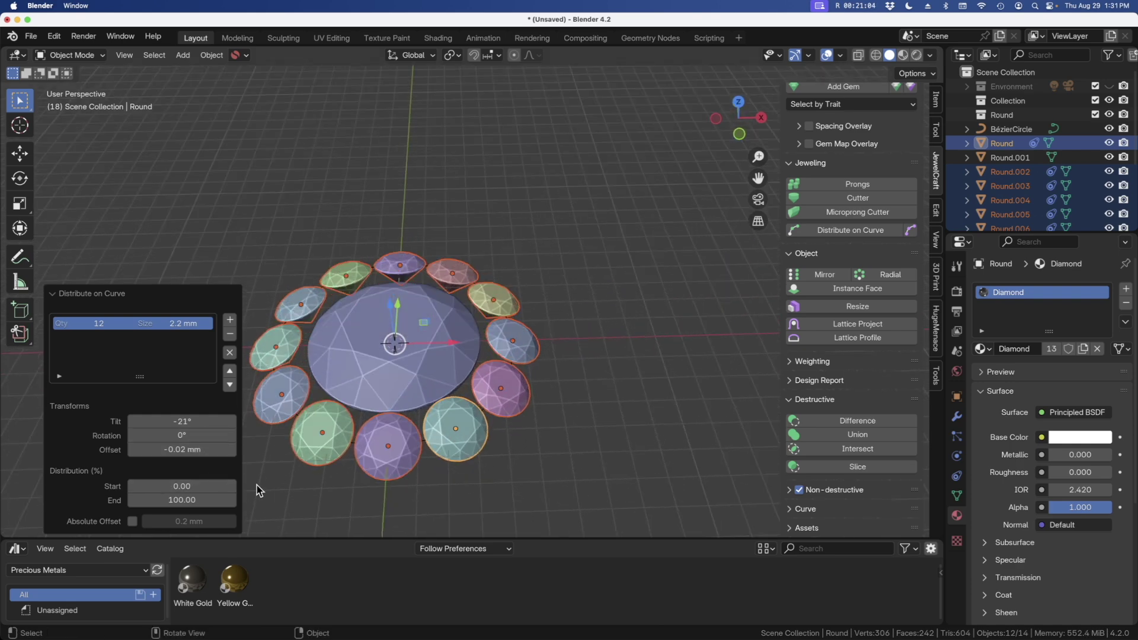
pyautogui.moveTo(182, 486); pyautogui.dragTo(209, 485)
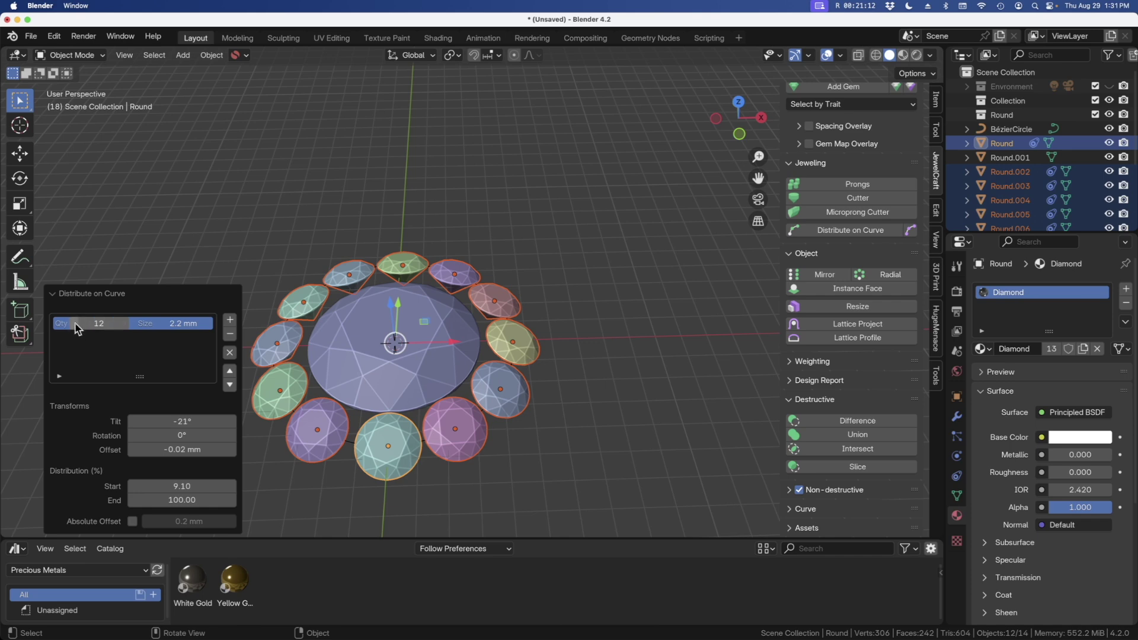
pyautogui.moveTo(425, 445); pyautogui.dragTo(436, 477, button='middle')
pyautogui.click(117, 325)
pyautogui.click(176, 486)
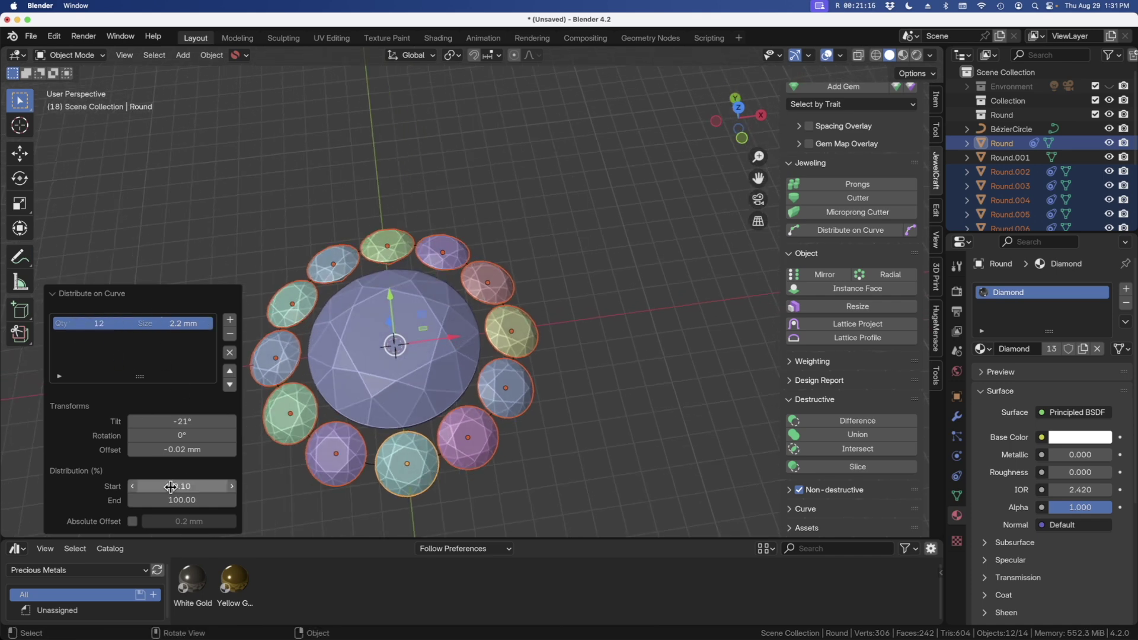
pyautogui.moveTo(176, 486); pyautogui.dragTo(175, 486)
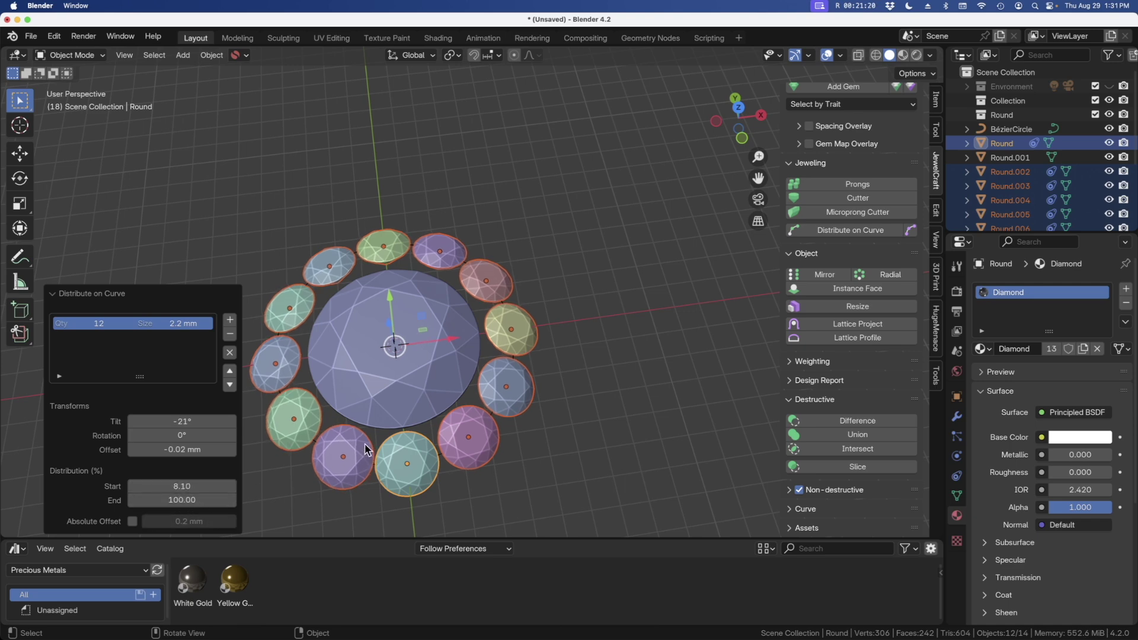
# Fine-tune the gem distribution along the circle to start at 8.30% and end at 100.90%
pyautogui.press('KP_7')
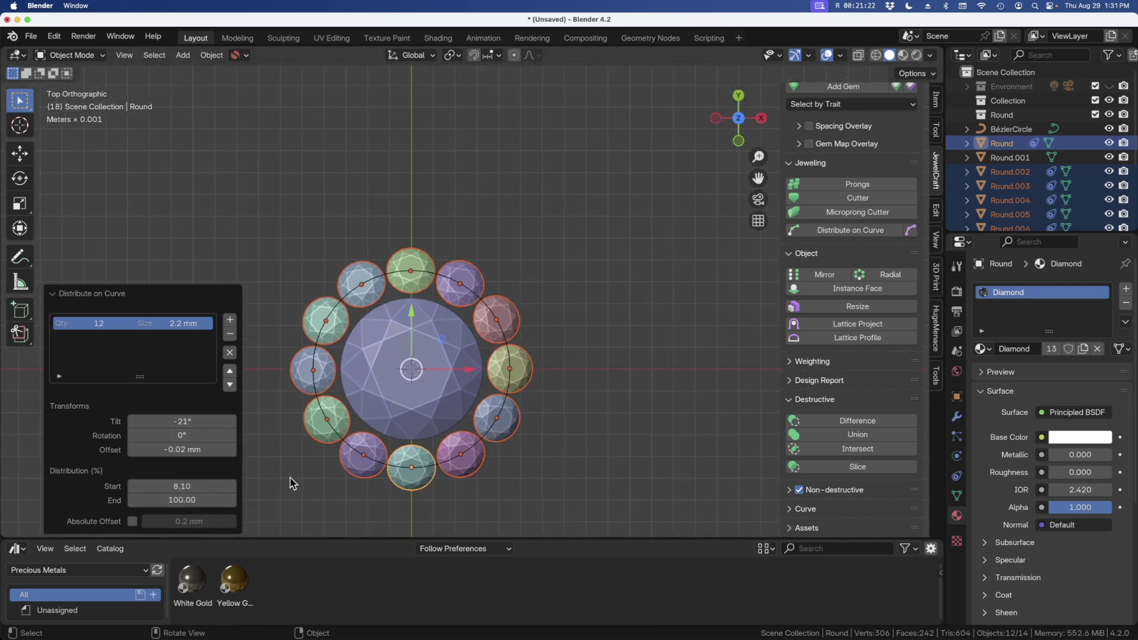
pyautogui.press('KP_Decimal')
pyautogui.moveTo(177, 486)
pyautogui.mouseDown()
pyautogui.moveTo(168, 486)
pyautogui.moveTo(195, 499)
pyautogui.moveTo(180, 500)
pyautogui.mouseUp()
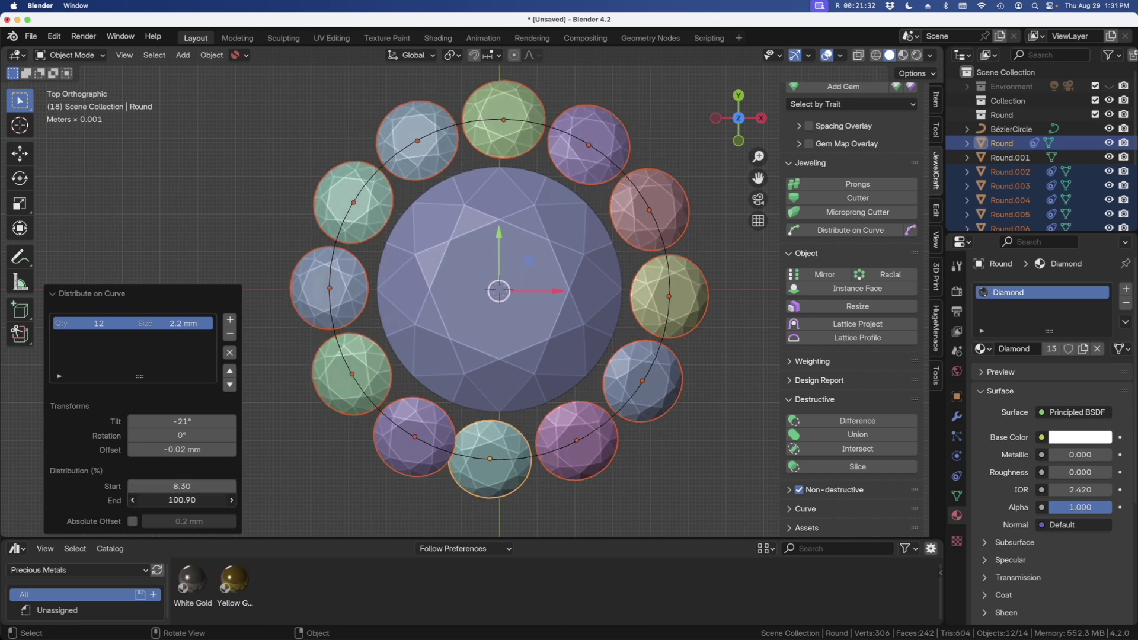
# Undo the gem distribution on the circle and deselect everything
pyautogui.press('super+z')
pyautogui.moveTo(463, 326); pyautogui.dragTo(343, 304, button='middle')
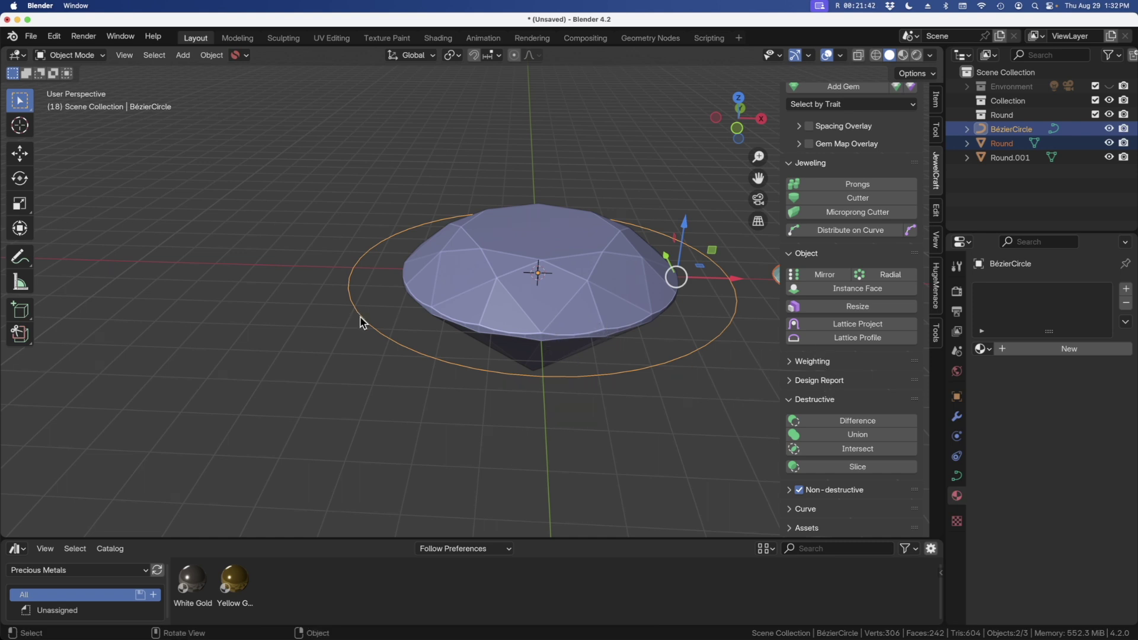
pyautogui.click(252, 367)
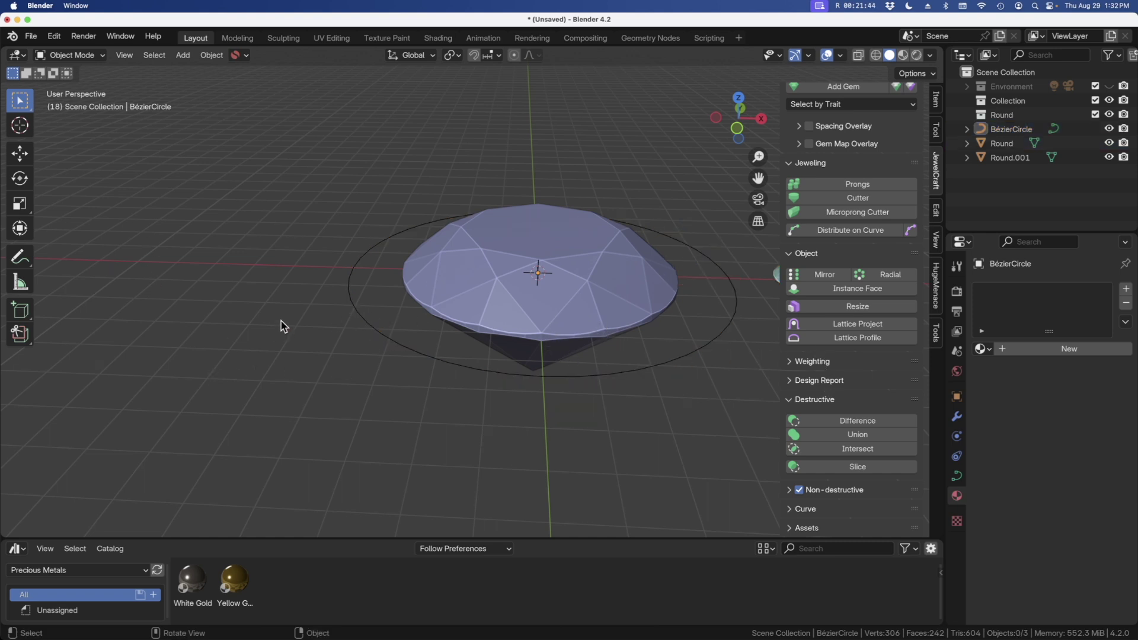
# Open the recent file EngRing v1 5.blend without saving the current scene
pyautogui.click(31, 37)
pyautogui.moveTo(47, 80)
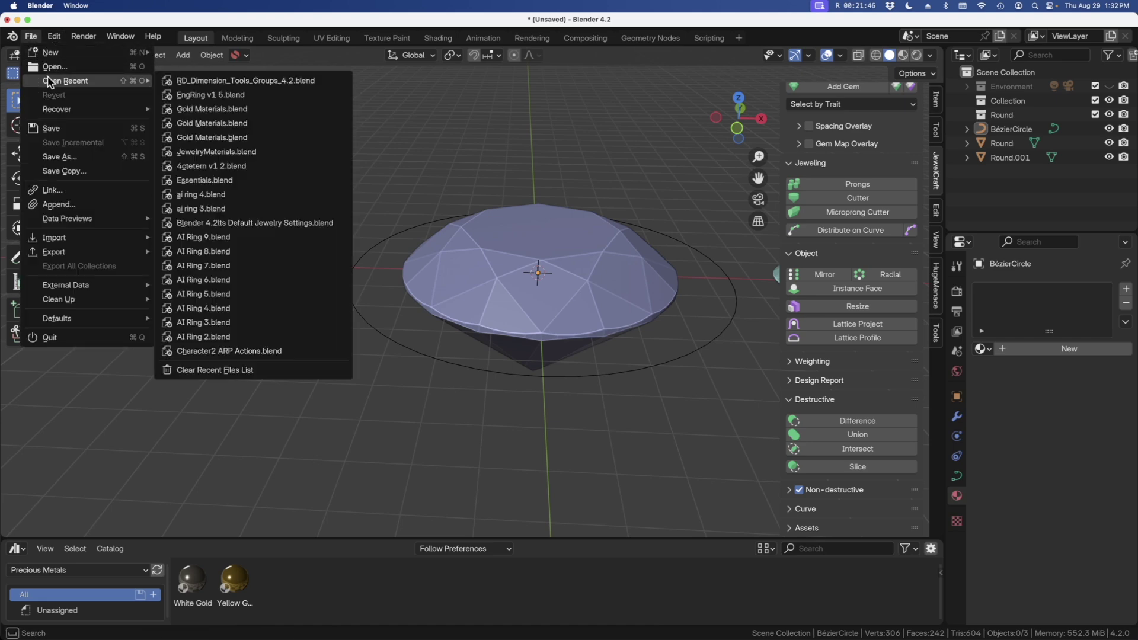
pyautogui.click(225, 81)
pyautogui.click(521, 360)
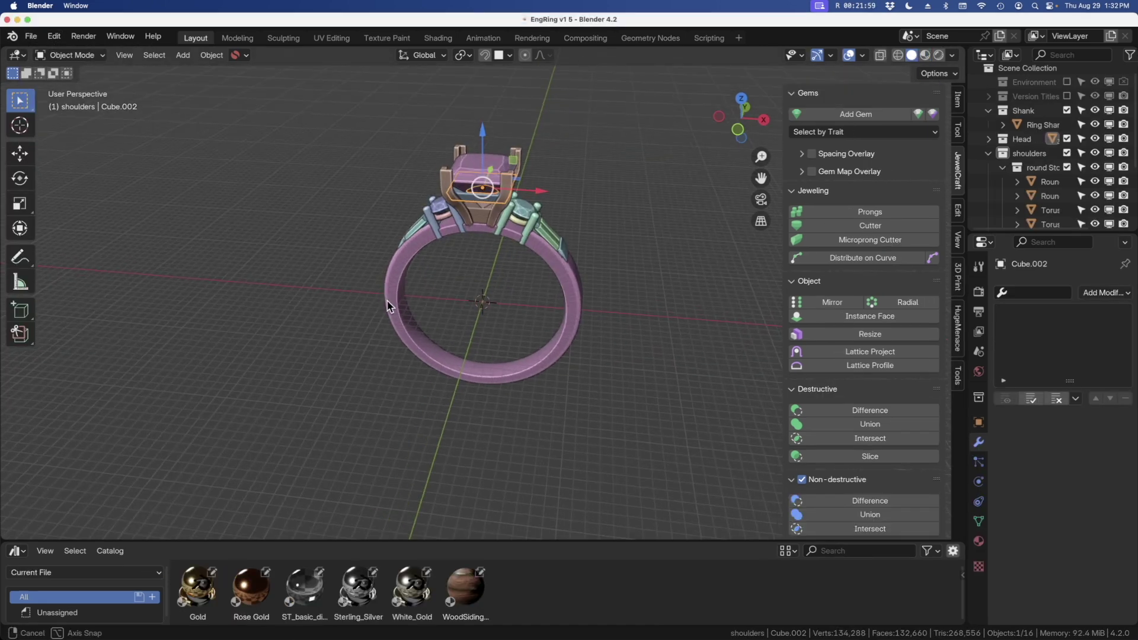
# Select the princess-cut centre gem of the ring and check its transform dimensions
pyautogui.moveTo(419, 223); pyautogui.dragTo(368, 265, button='middle')
pyautogui.moveTo(502, 260); pyautogui.dragTo(499, 272, button='middle')
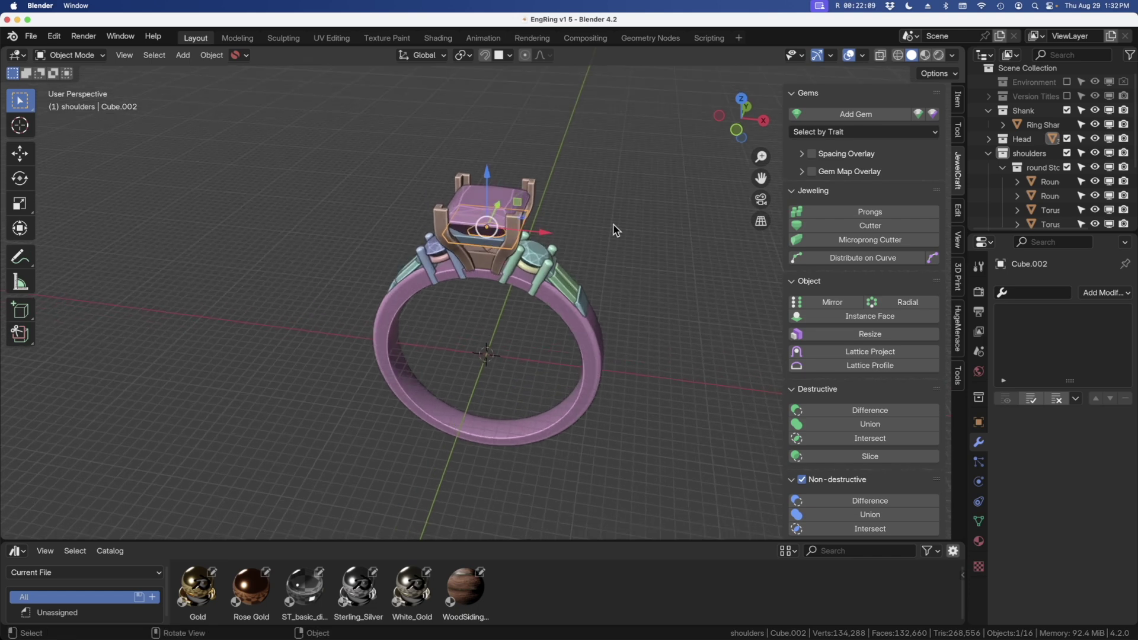
pyautogui.click(490, 194)
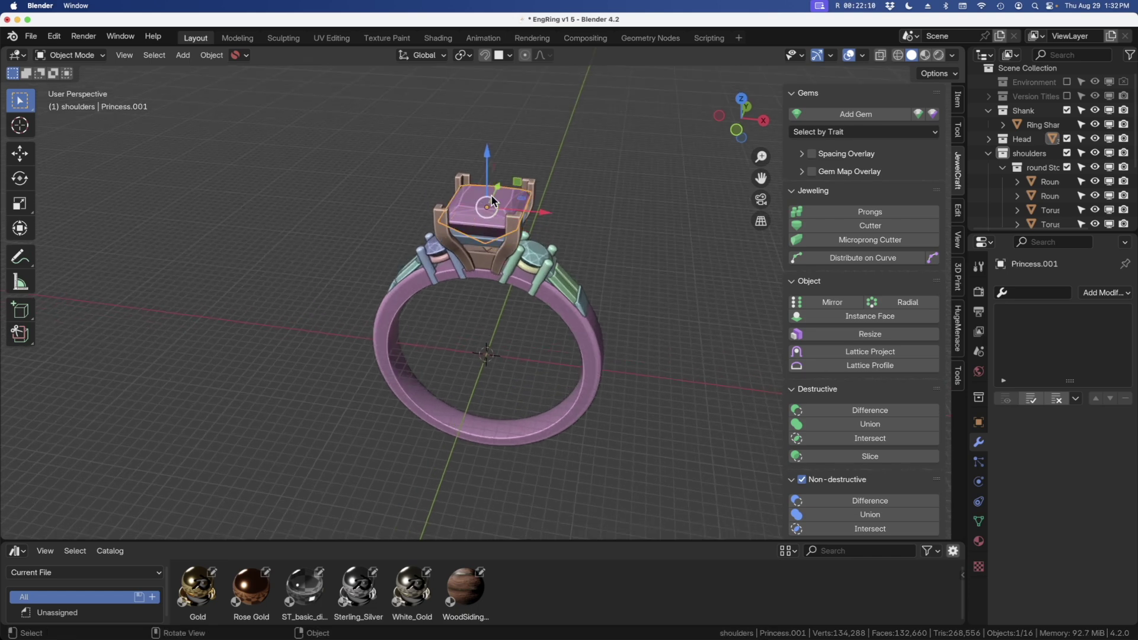
pyautogui.click(957, 100)
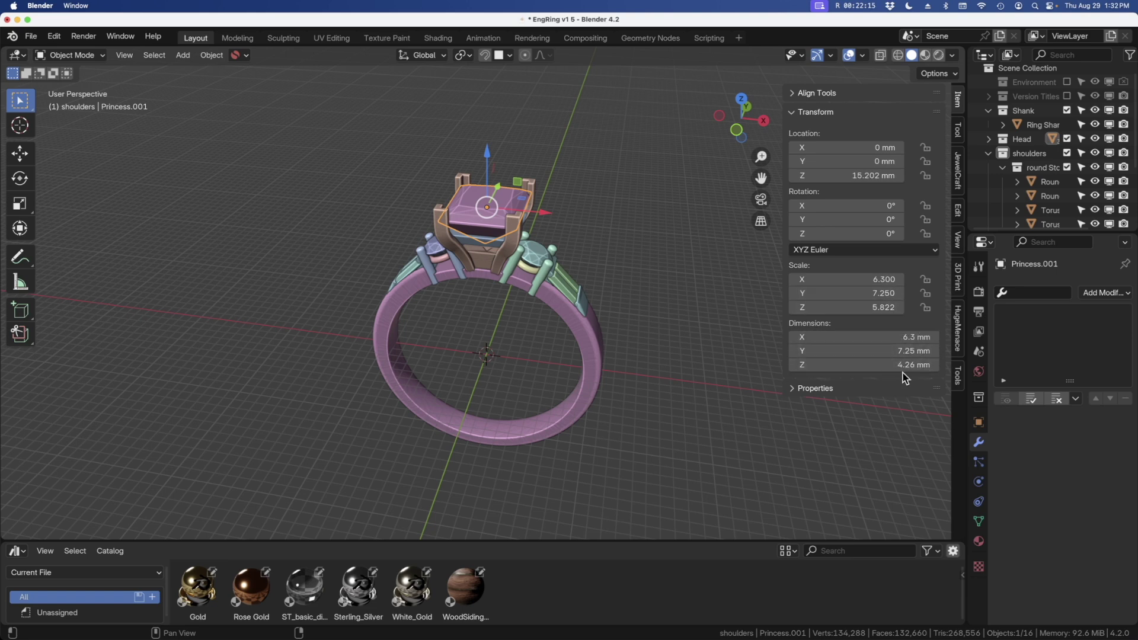
# View the ring from the top, bring up the JewelCraft tools and collapse the Destructive group
pyautogui.moveTo(497, 239); pyautogui.dragTo(505, 252, button='middle')
pyautogui.press('KP_7')
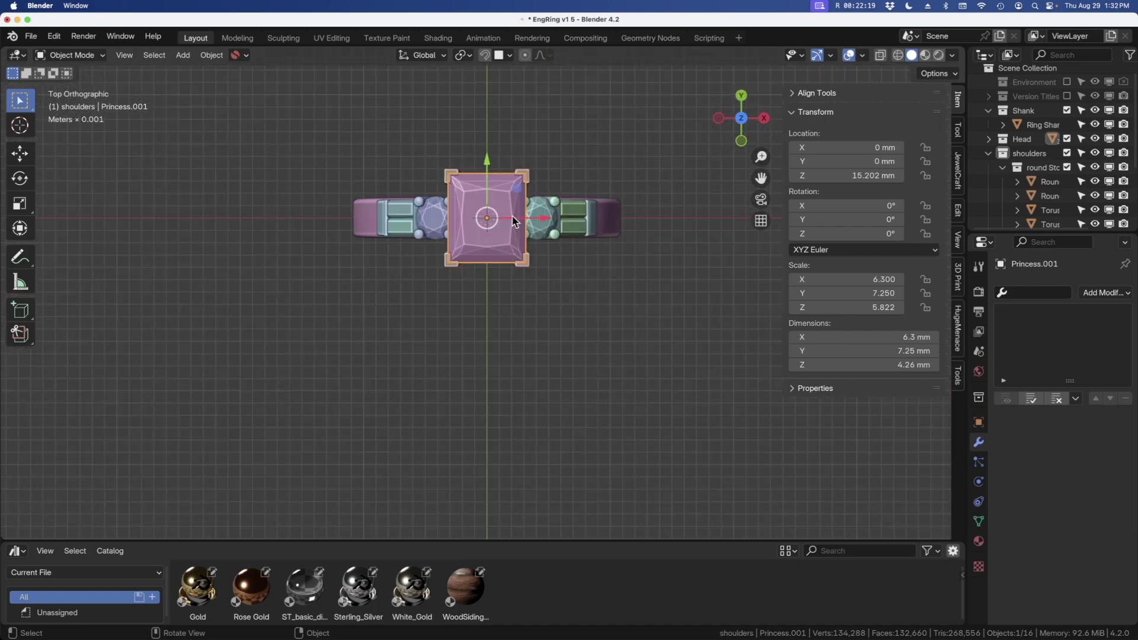
pyautogui.scroll(2, 512, 166)
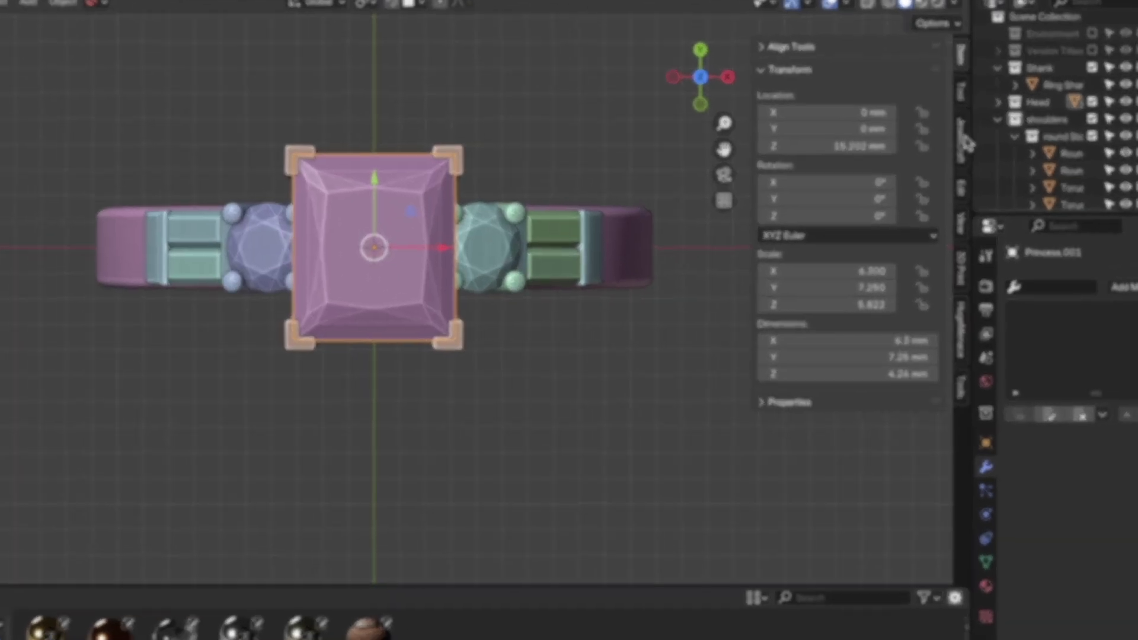
pyautogui.click(958, 171)
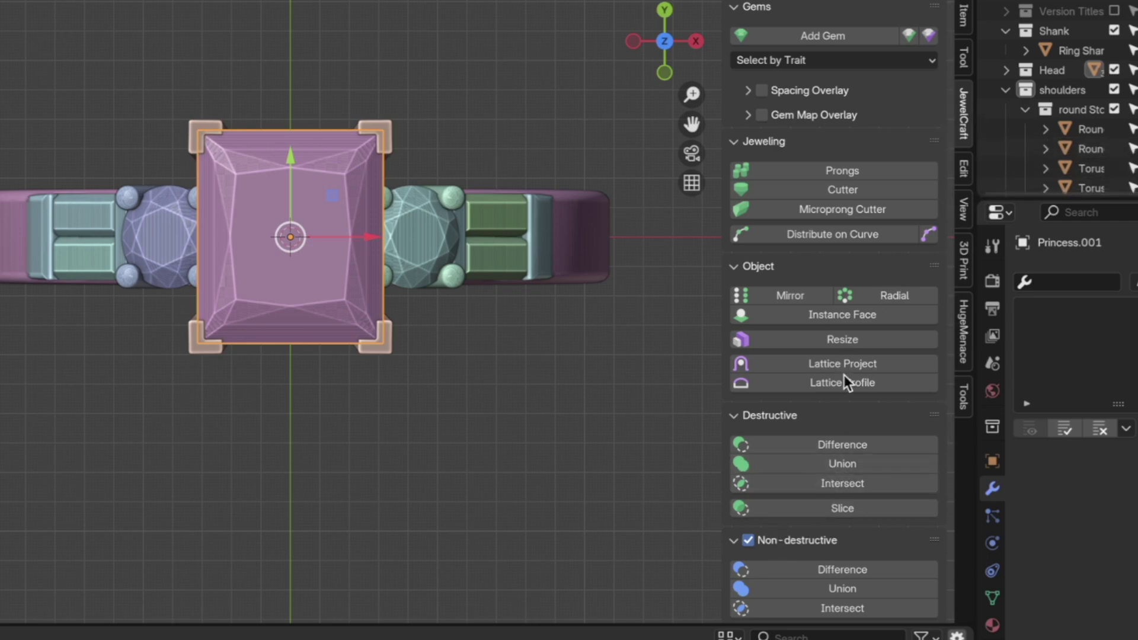
pyautogui.click(756, 268)
pyautogui.click(756, 293)
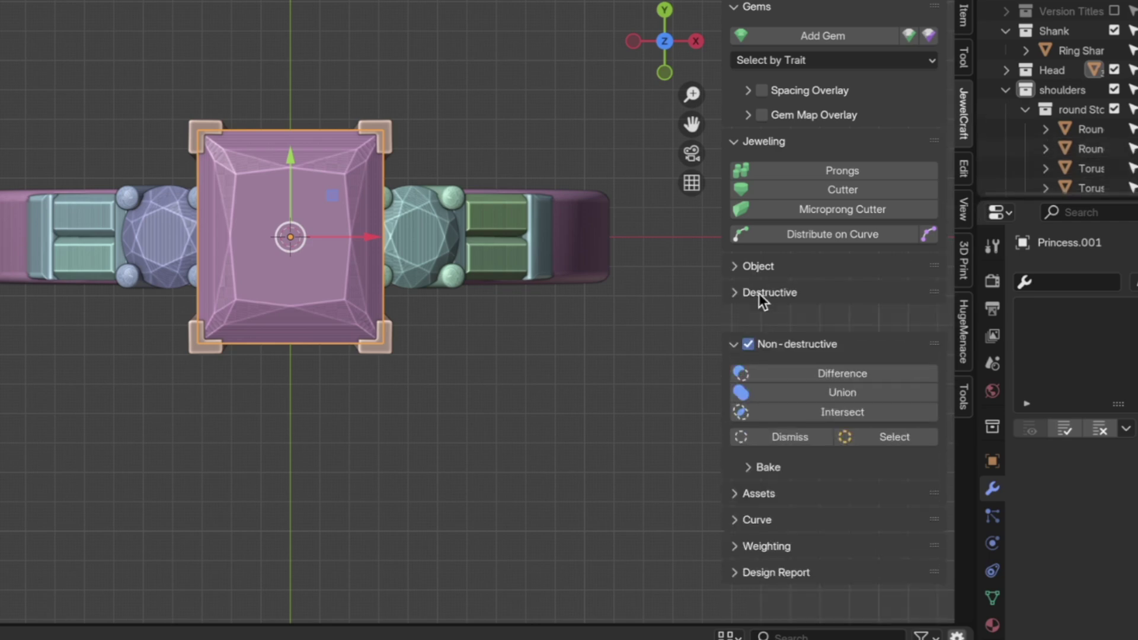
pyautogui.click(753, 268)
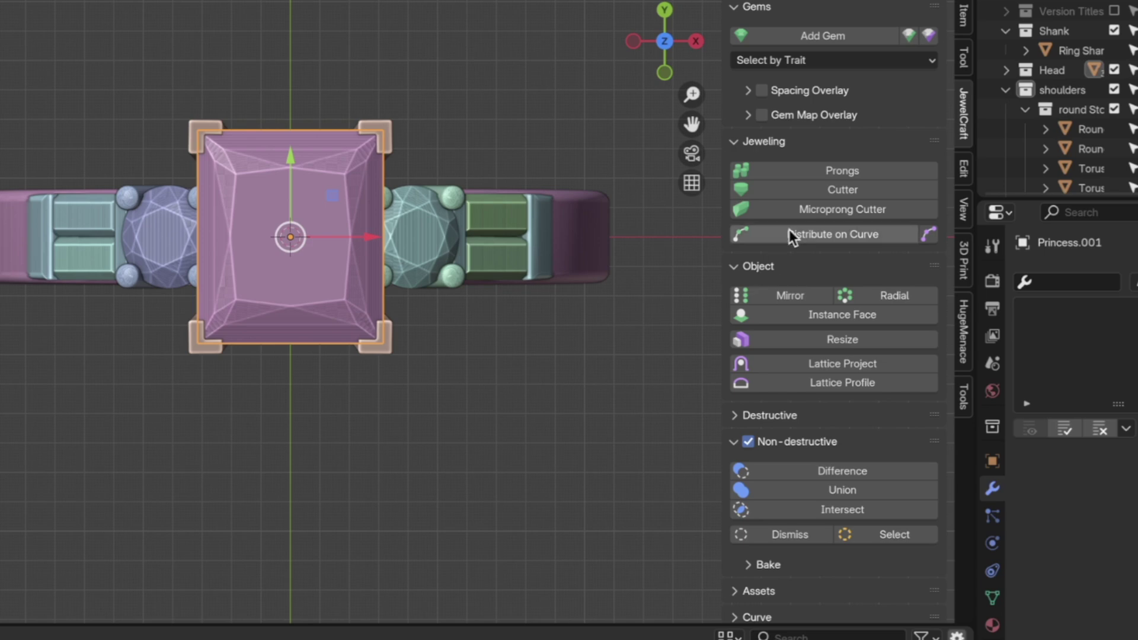
pyautogui.scroll(-3, 804, 460)
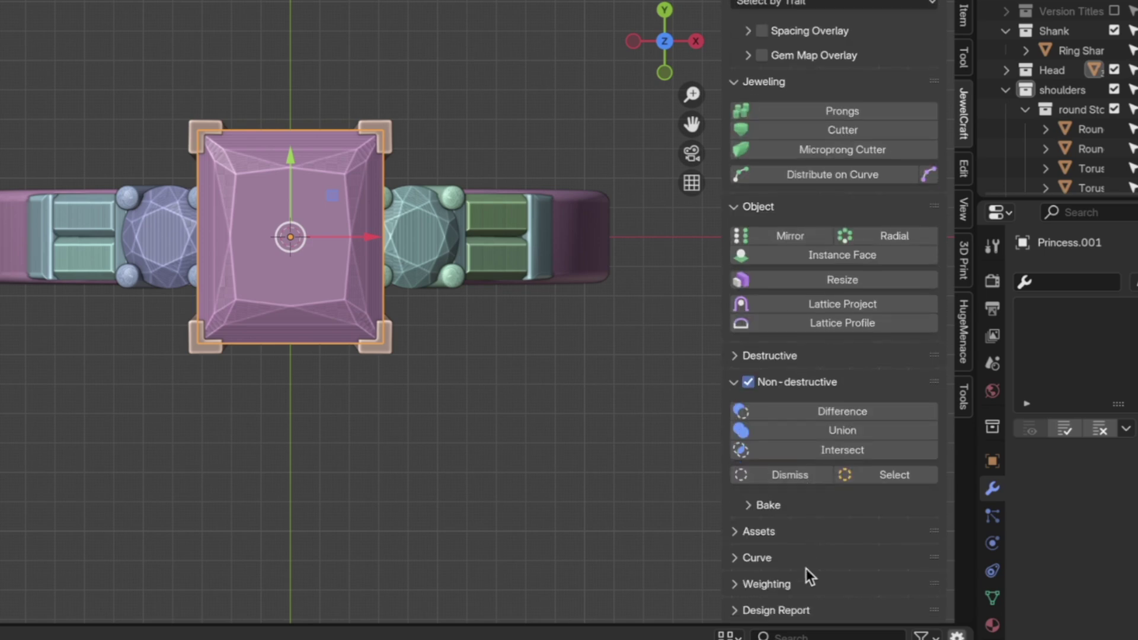
# Expand JewelCraft's Weighting tools and look through the library of metal alloys
pyautogui.click(763, 584)
pyautogui.scroll(-4, 770, 575)
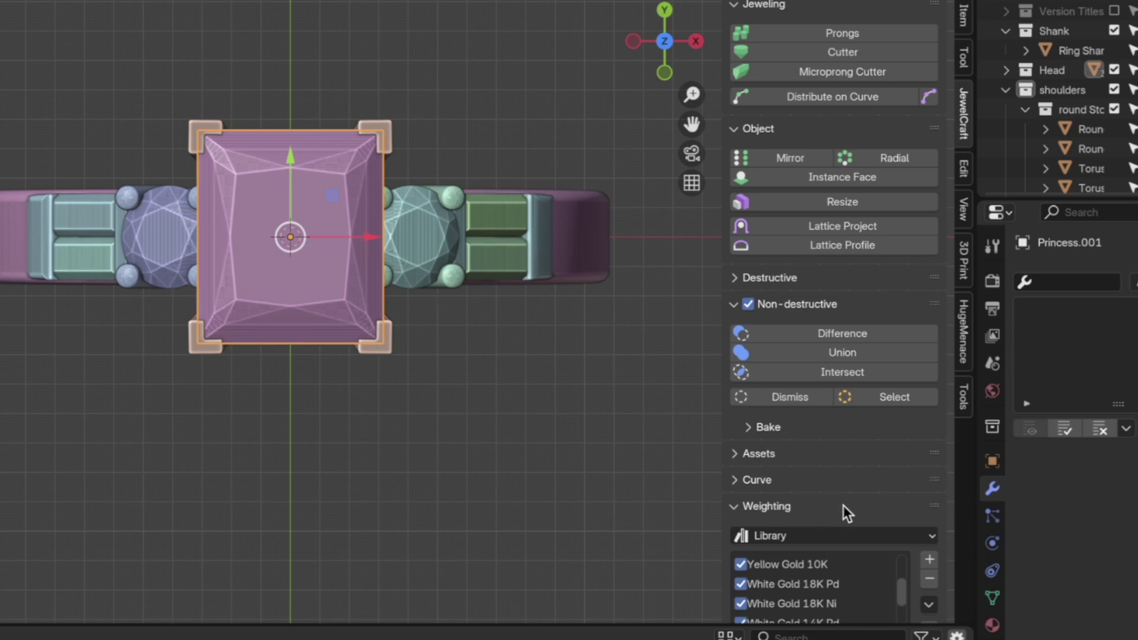
pyautogui.scroll(-2, 830, 507)
pyautogui.scroll(-3, 834, 520)
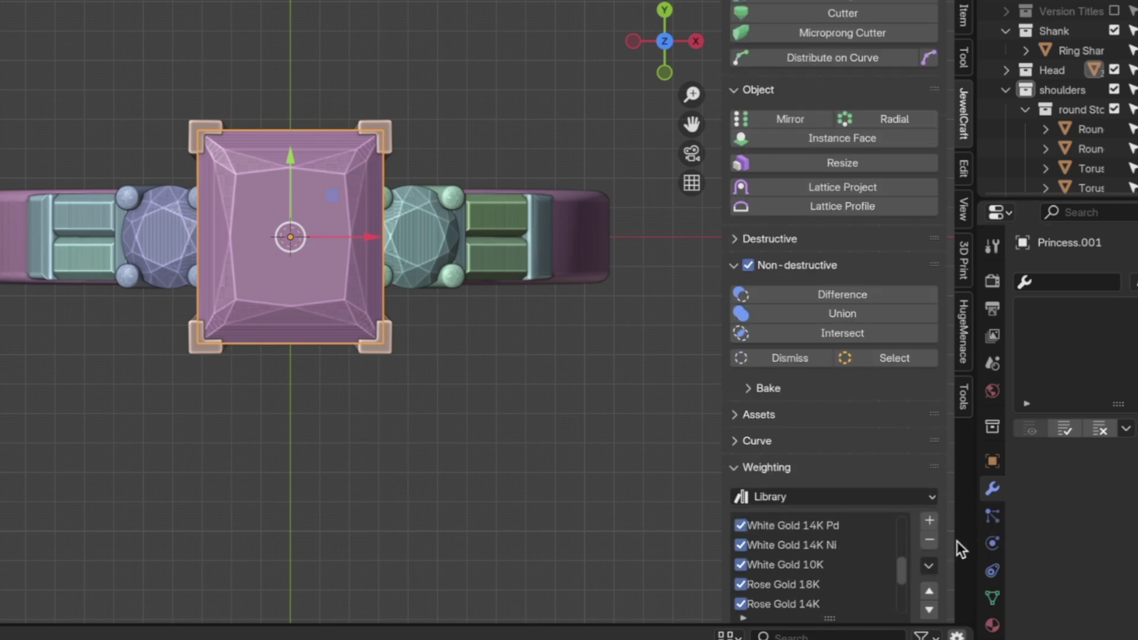
pyautogui.scroll(-3, 945, 545)
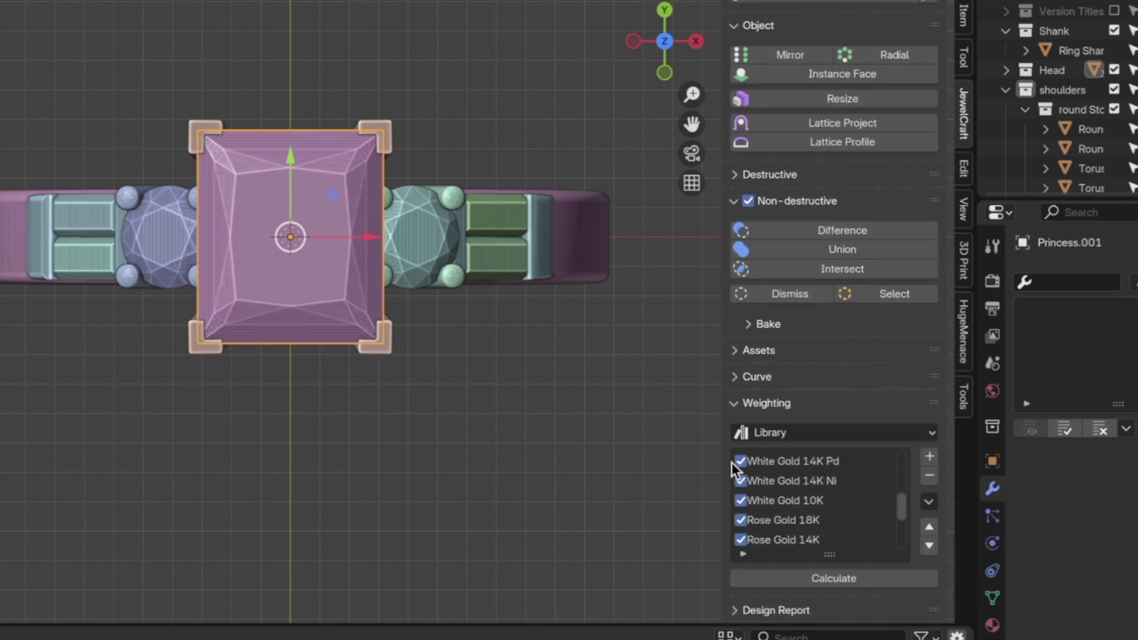
# Select all metal parts of the ring without the gems: shank, shoulder prongs, bezels, baguette settings, and the head with its prongs
pyautogui.moveTo(344, 296); pyautogui.dragTo(342, 193, button='middle')
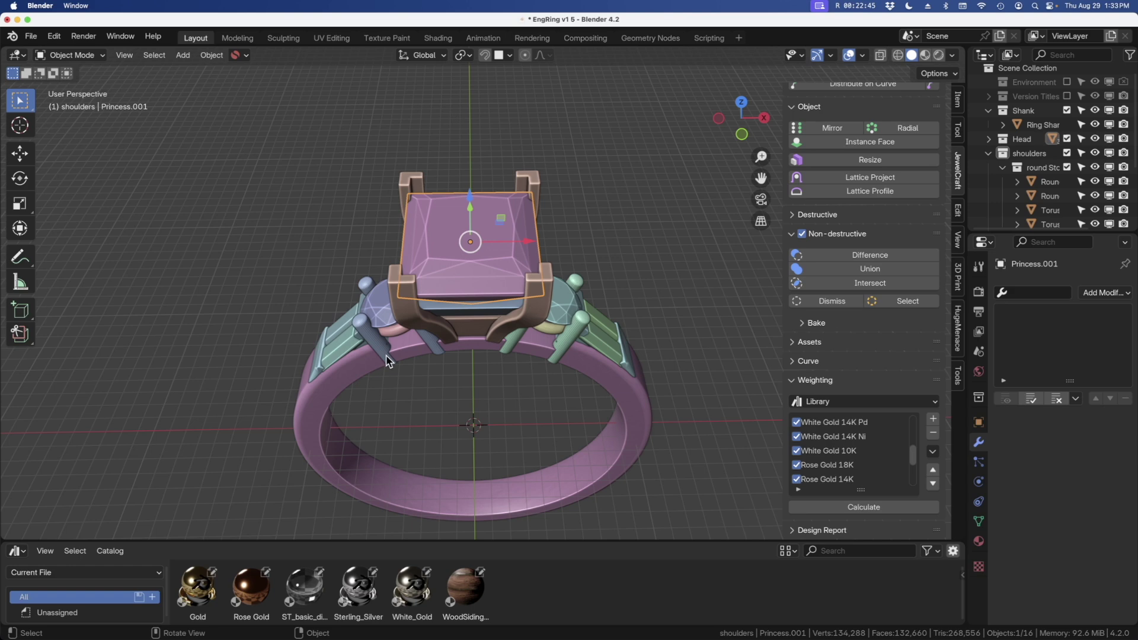
pyautogui.keyDown('shift'); pyautogui.click(388, 361); pyautogui.keyUp('shift')
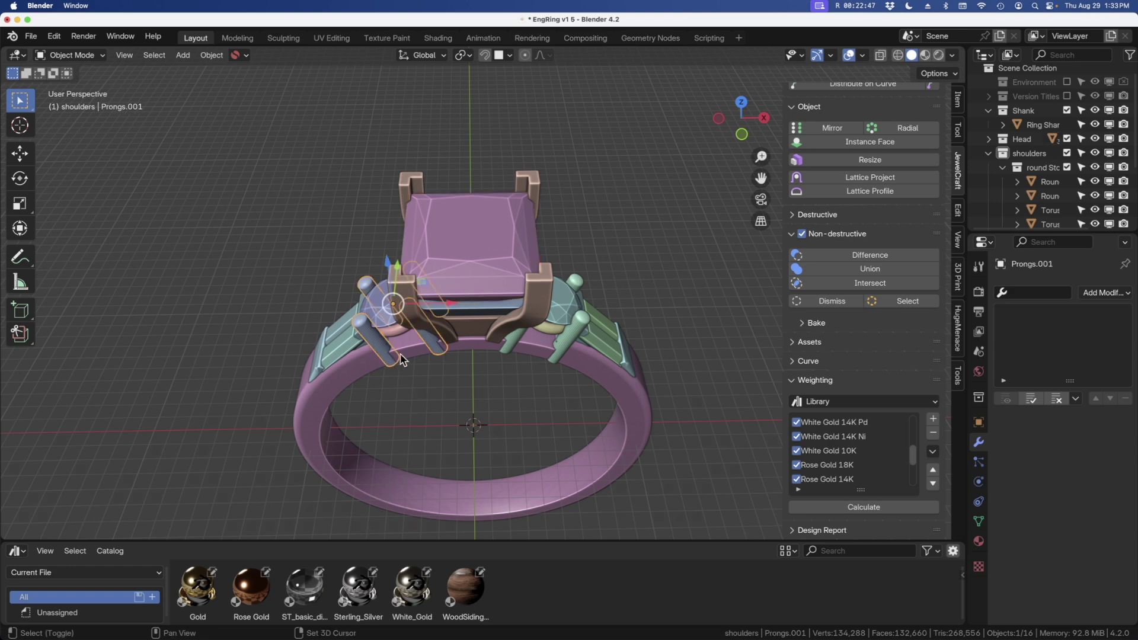
pyautogui.keyDown('shift'); pyautogui.click(395, 332); pyautogui.keyUp('shift')
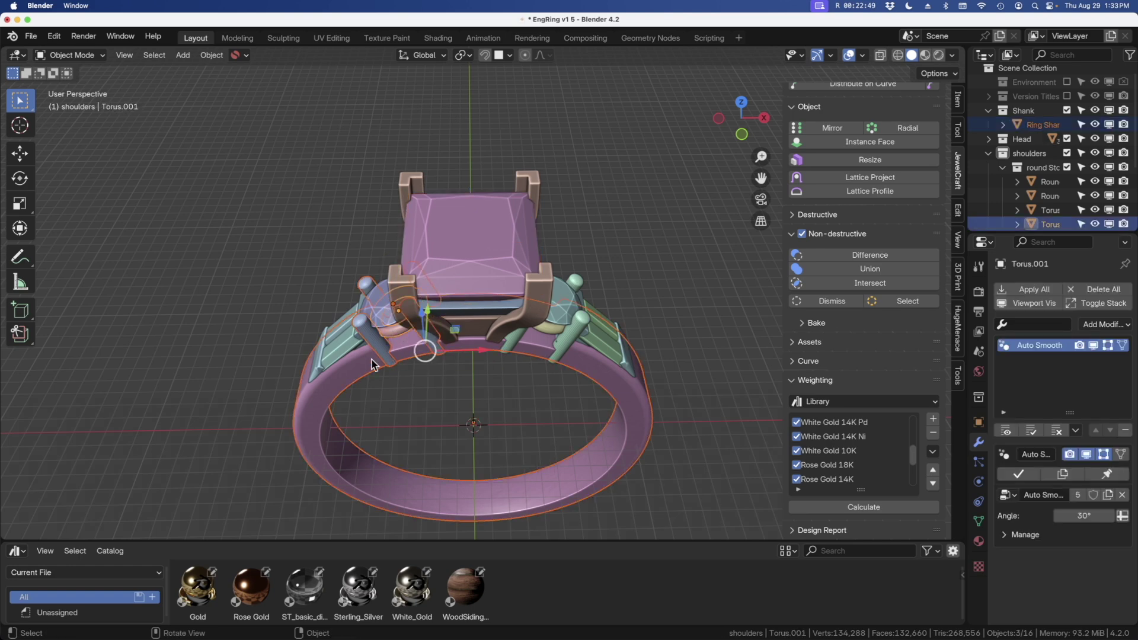
pyautogui.keyDown('shift'); pyautogui.click(315, 375); pyautogui.keyUp('shift')
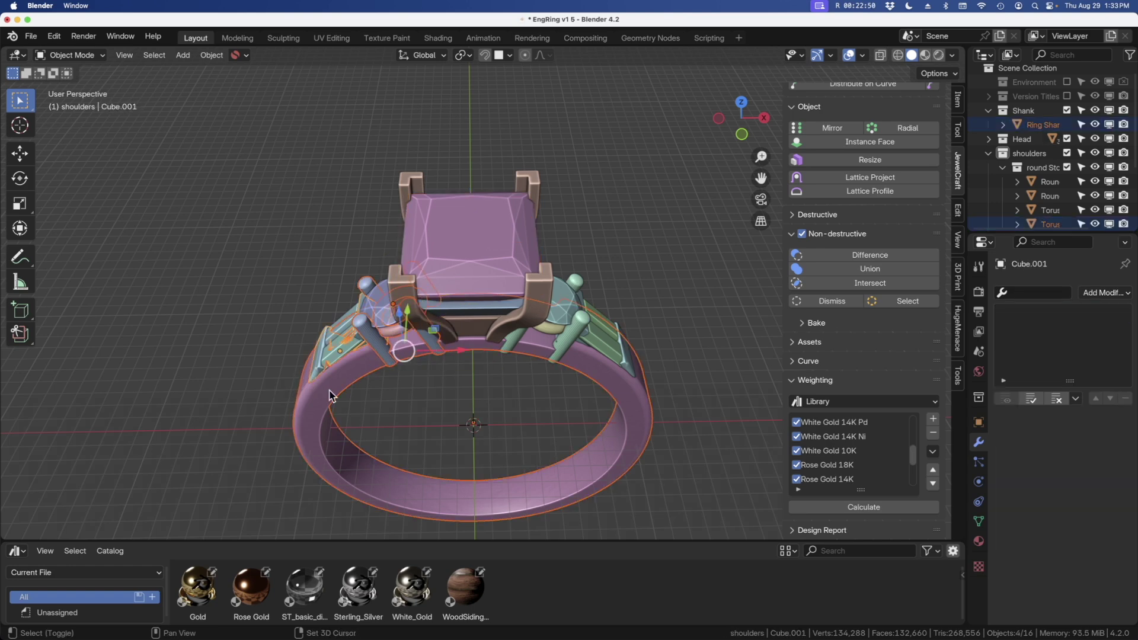
pyautogui.keyDown('shift'); pyautogui.click(634, 369); pyautogui.keyUp('shift')
pyautogui.keyDown('shift'); pyautogui.click(560, 362); pyautogui.keyUp('shift')
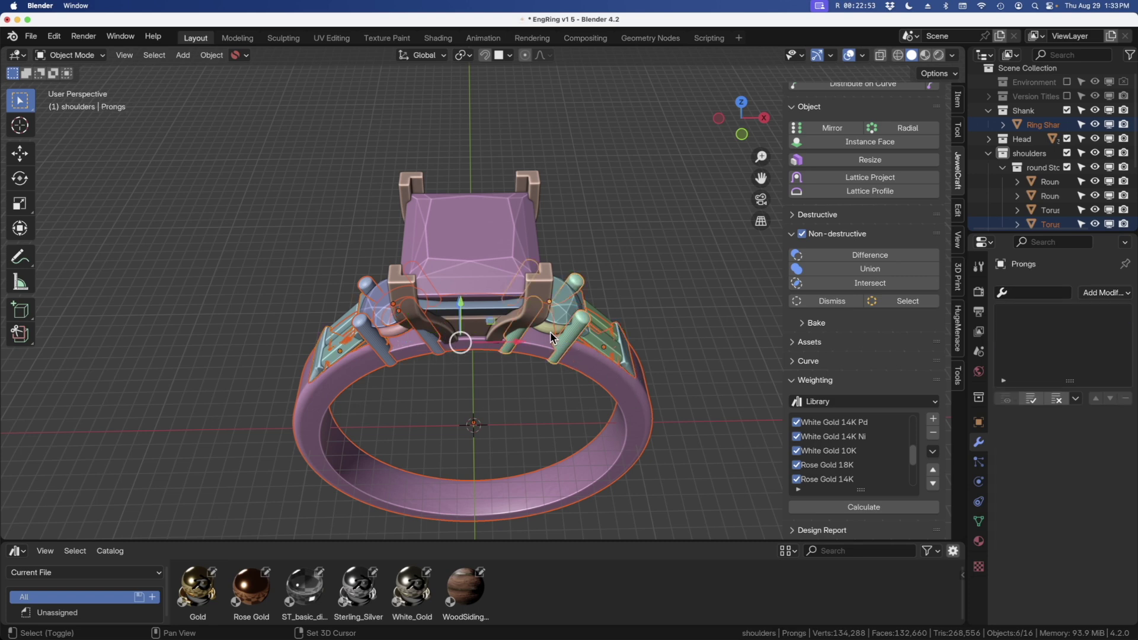
pyautogui.keyDown('shift'); pyautogui.click(530, 338); pyautogui.keyUp('shift')
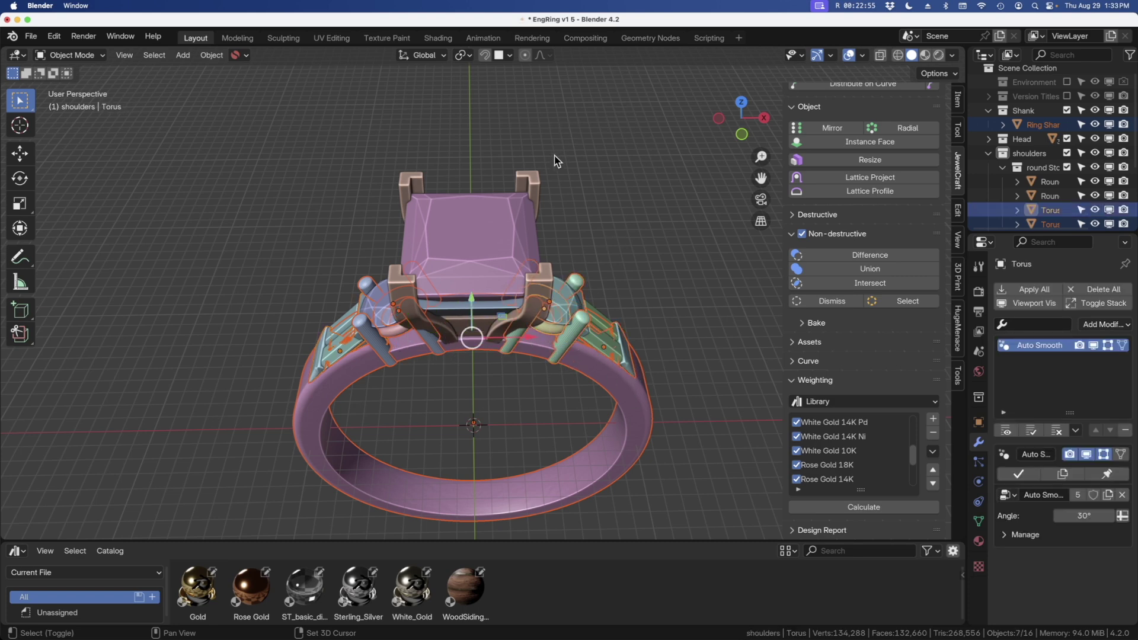
pyautogui.keyDown('shift'); pyautogui.click(479, 272); pyautogui.keyUp('shift')
pyautogui.keyDown('shift'); pyautogui.click(477, 317); pyautogui.keyUp('shift')
pyautogui.moveTo(533, 321); pyautogui.dragTo(555, 305, button='middle')
pyautogui.scroll(-4, 554, 305)
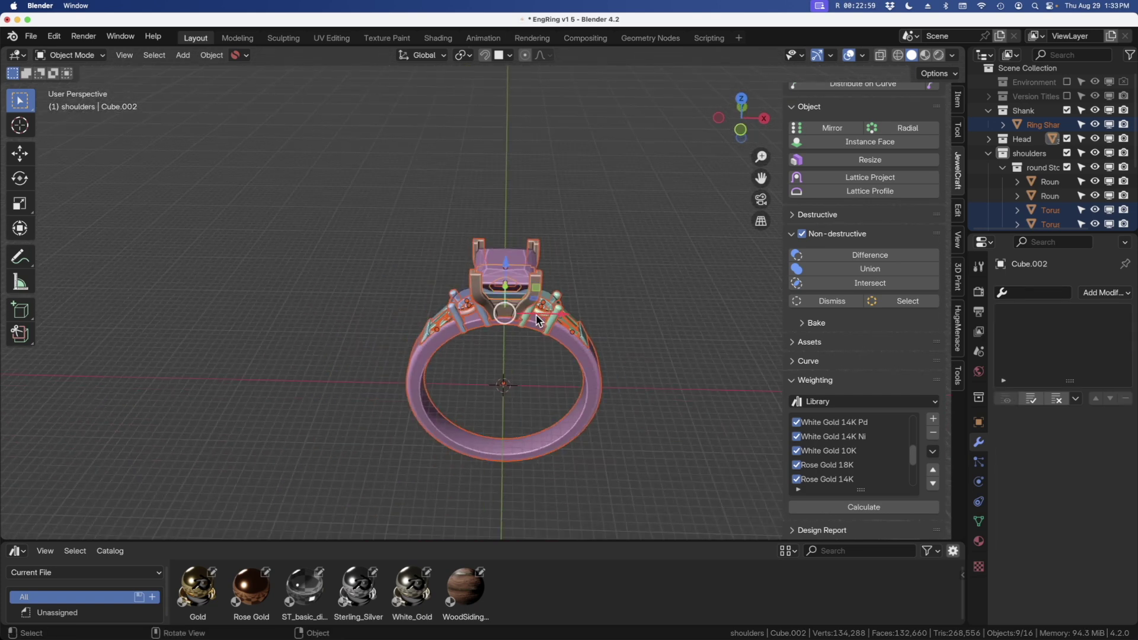
# Temporarily shift the selected metal parts along the X axis to check that no gems are included, and cancel the move
pyautogui.press('g')
pyautogui.press('x')
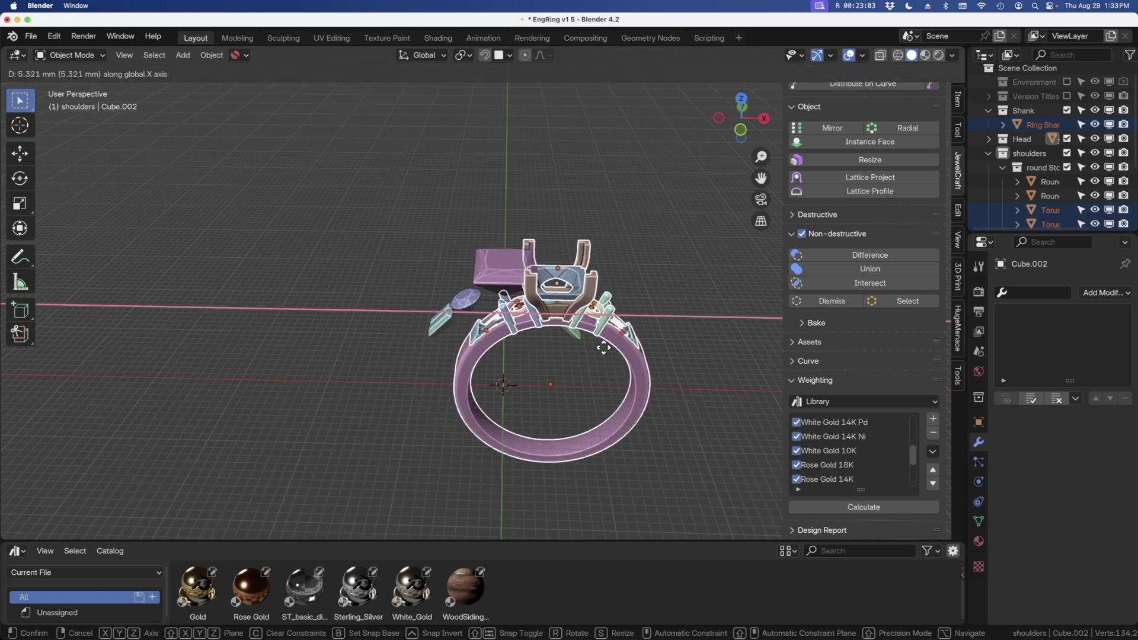
pyautogui.click(535, 335)
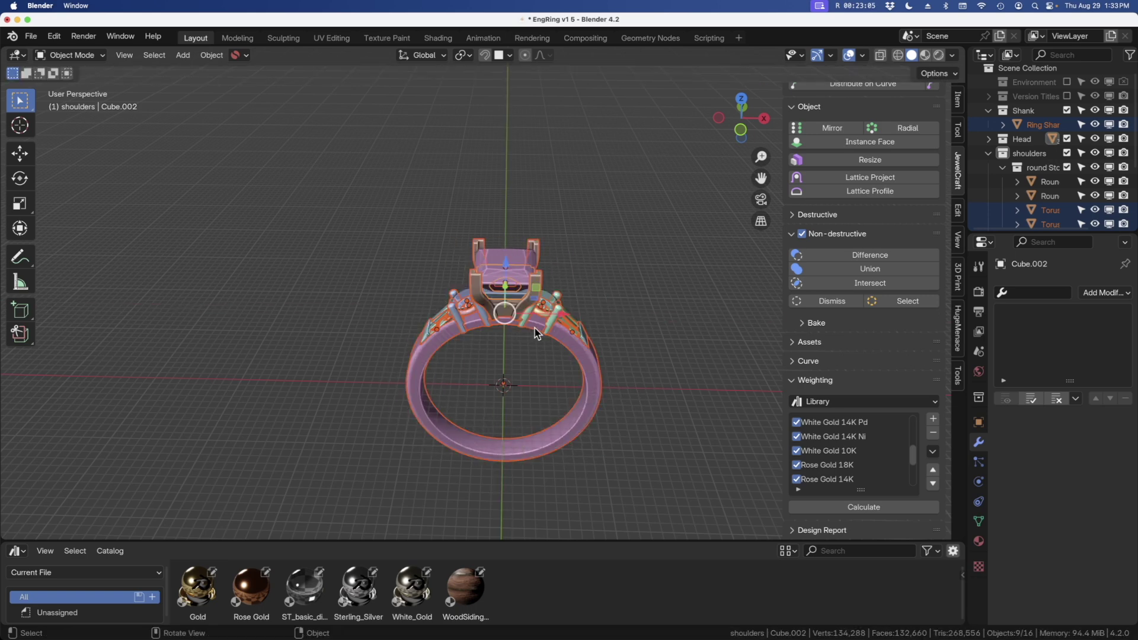
# Calculate the weight of the selected metal parts for all alloys enabled in the Weighting library
pyautogui.scroll(-1, 868, 459)
pyautogui.scroll(5, 847, 468)
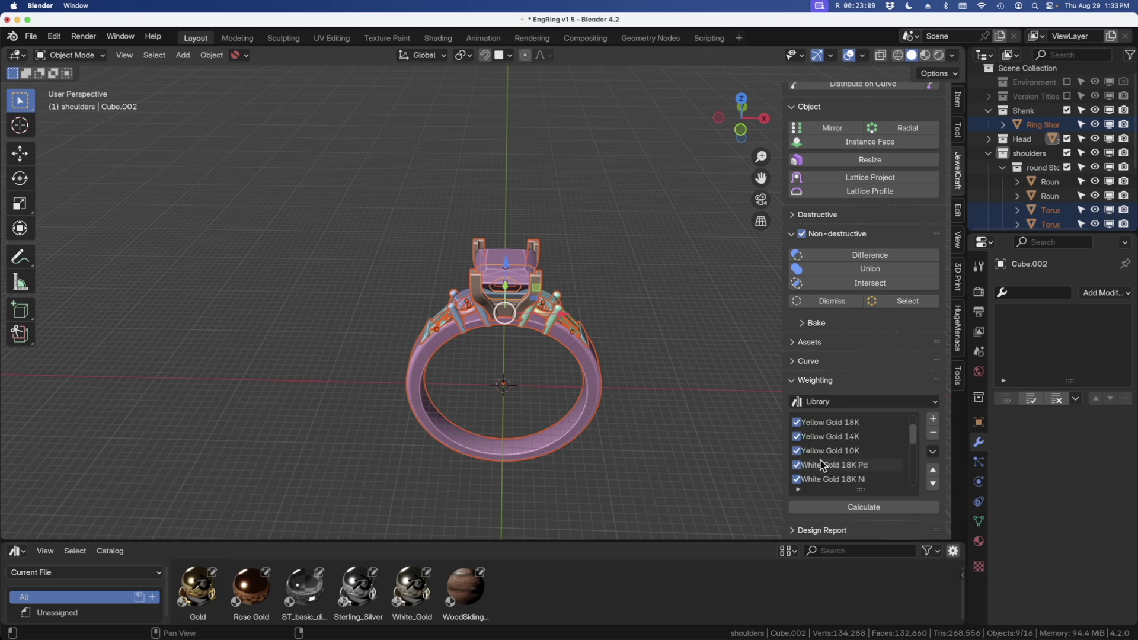
pyautogui.scroll(-2, 826, 430)
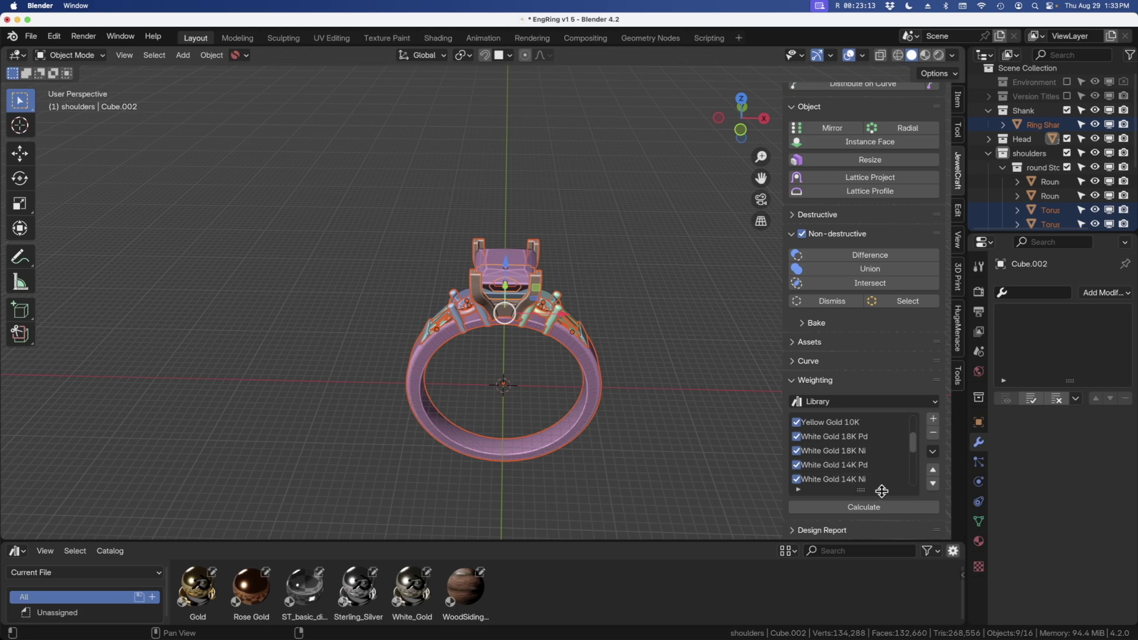
pyautogui.click(864, 508)
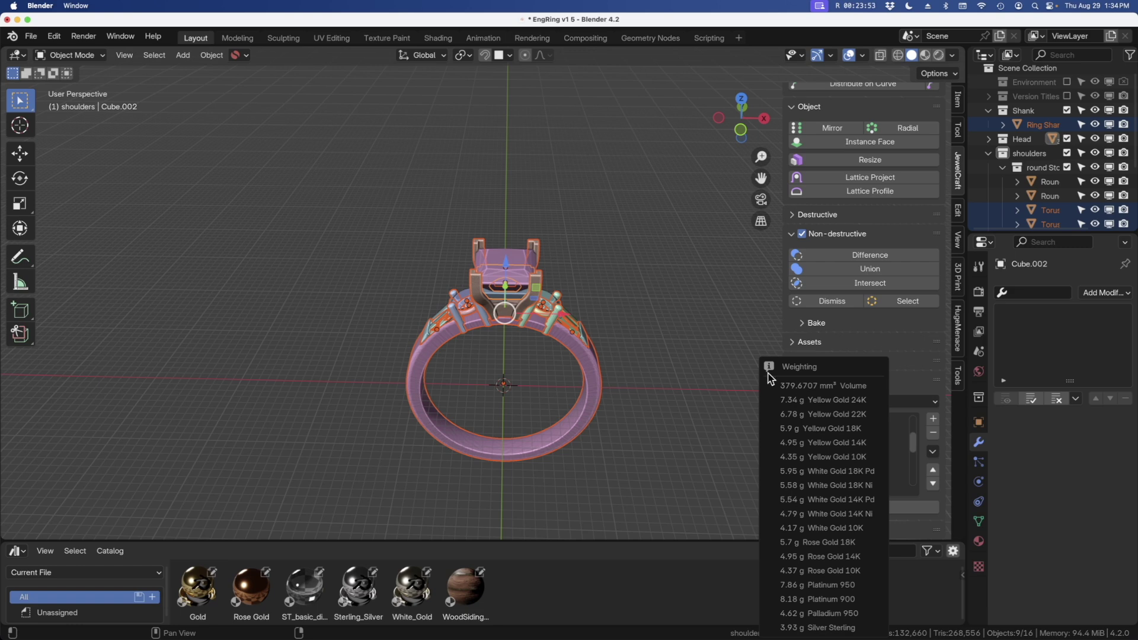
pyautogui.moveTo(665, 455); pyautogui.dragTo(673, 460, button='middle')
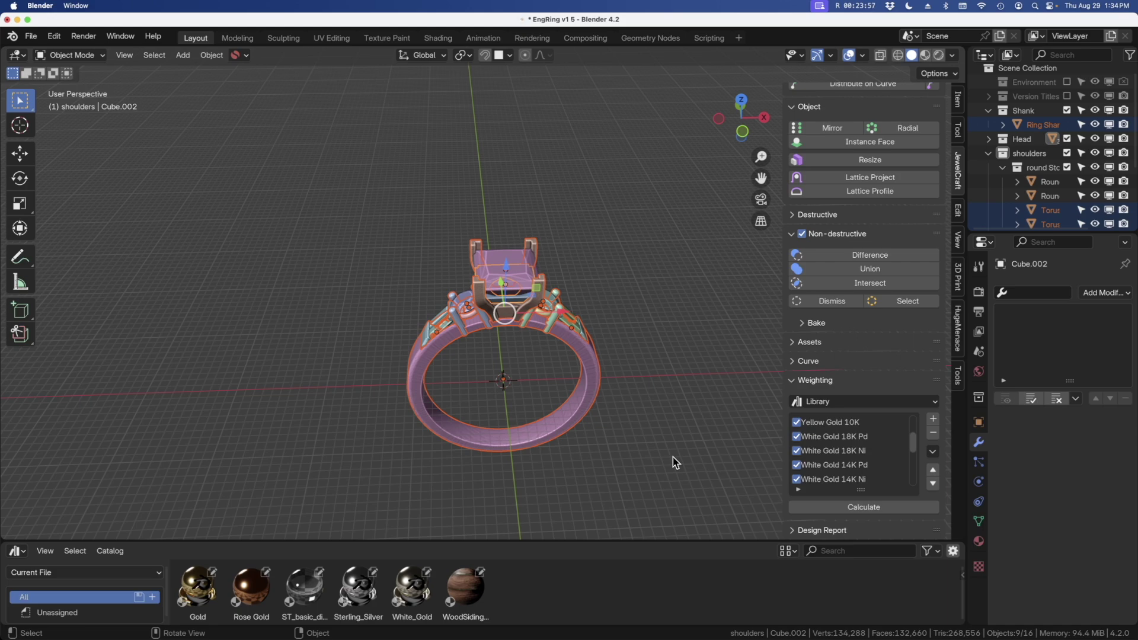
pyautogui.moveTo(563, 338); pyautogui.dragTo(524, 341, button='middle')
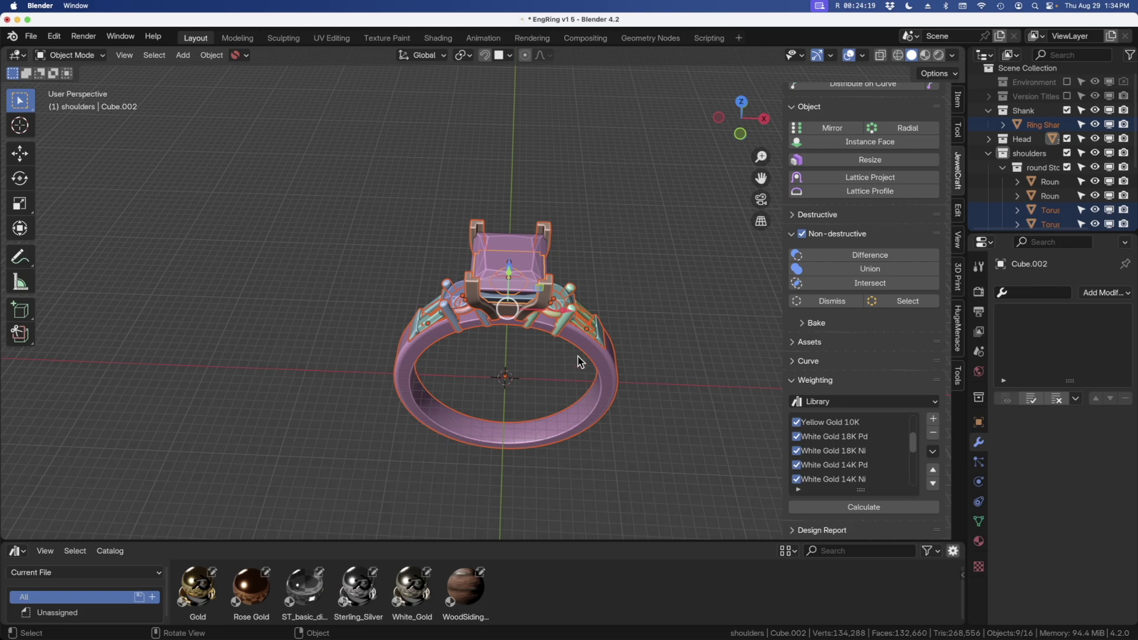
pyautogui.moveTo(577, 357); pyautogui.dragTo(529, 386, button='middle')
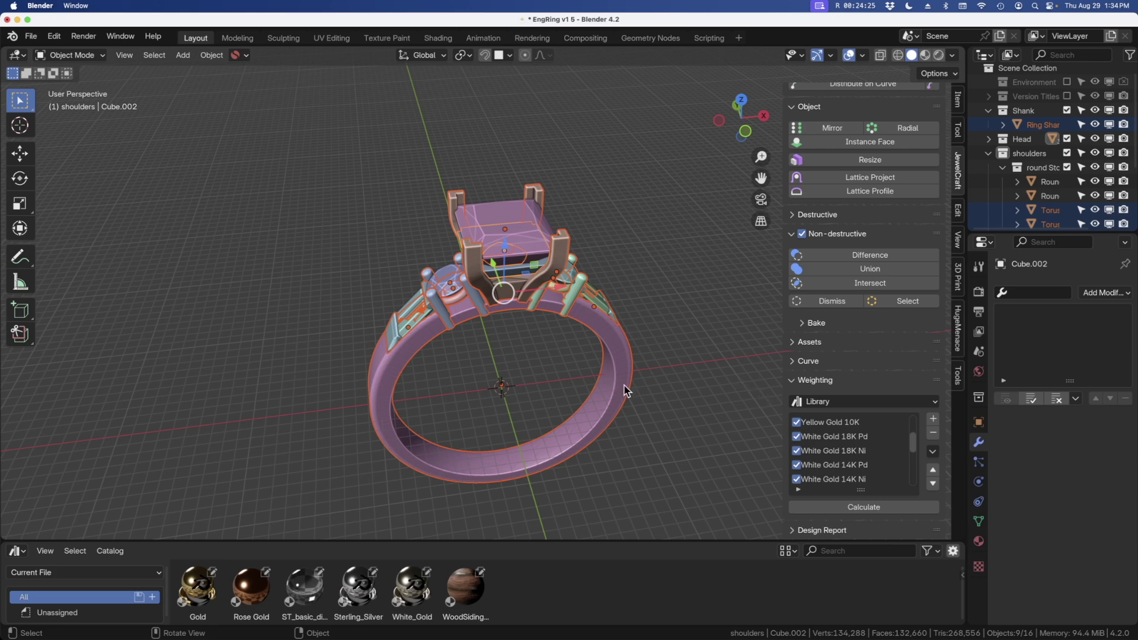
# Deselect everything, generate a Gem Map of the ring in top view, and exit it after checking the stone sizes
pyautogui.click(581, 401)
pyautogui.hotkey('alt', 'a')
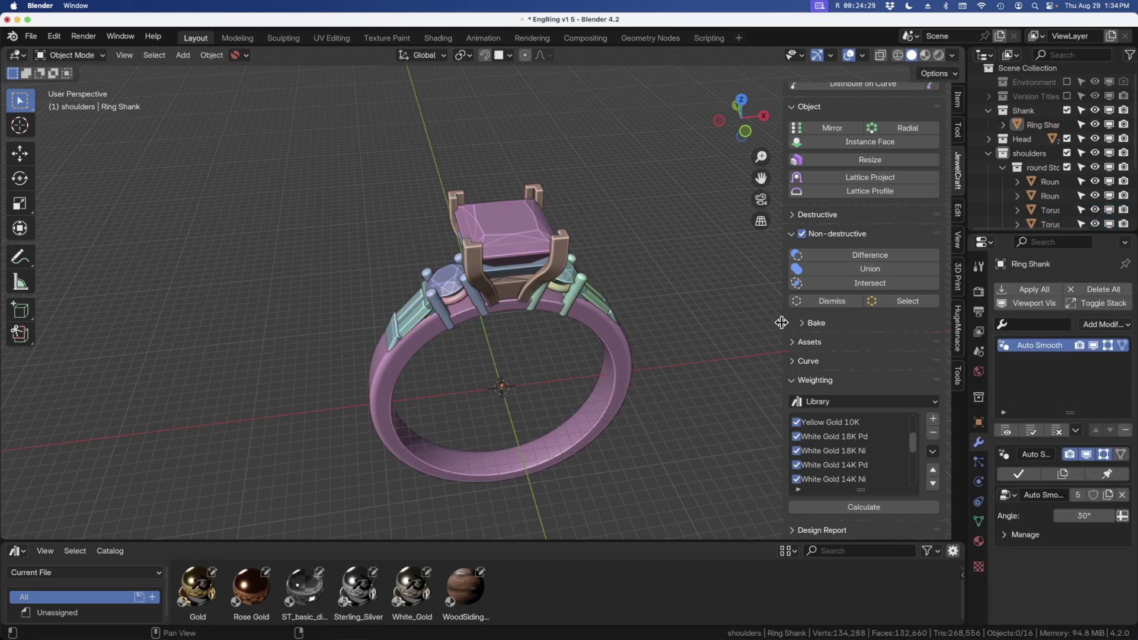
pyautogui.press('KP_7')
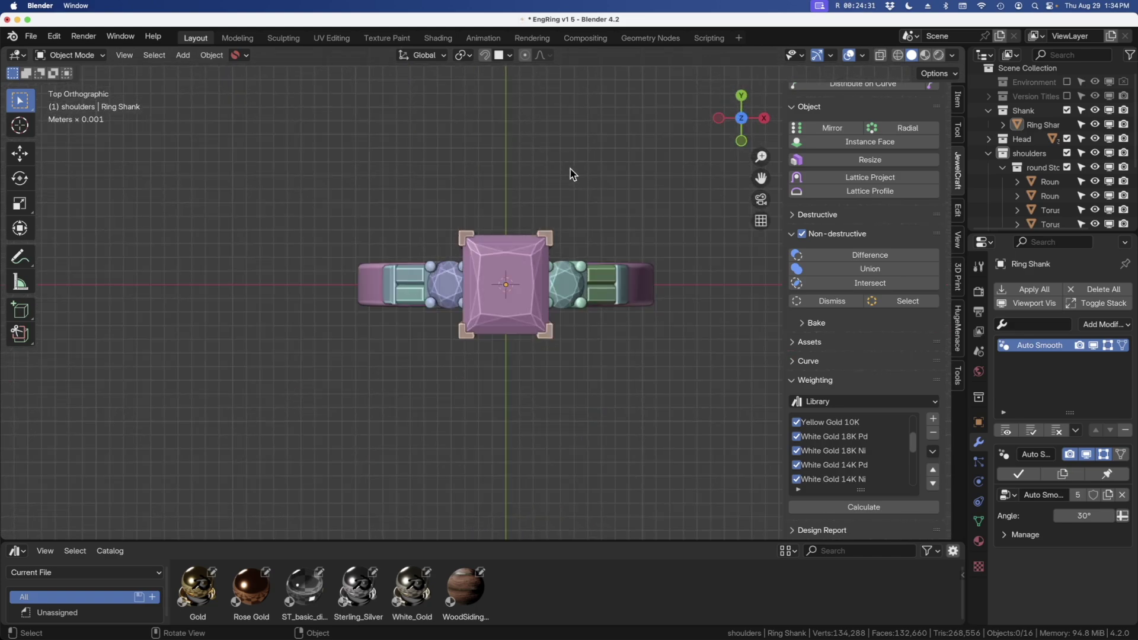
pyautogui.scroll(2, 641, 284)
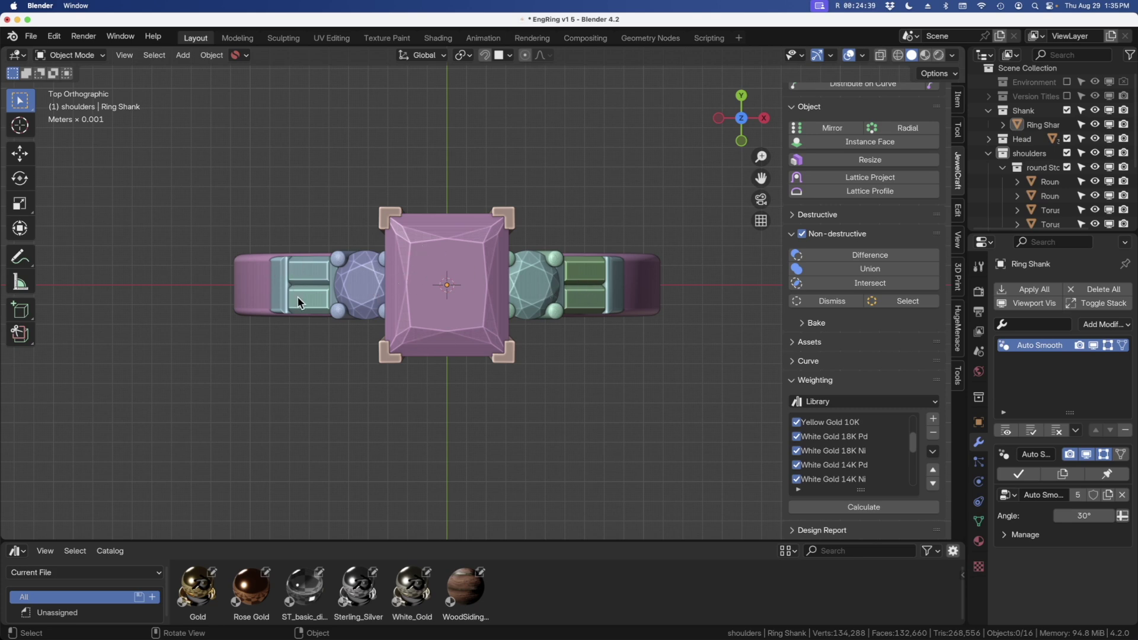
pyautogui.click(806, 380)
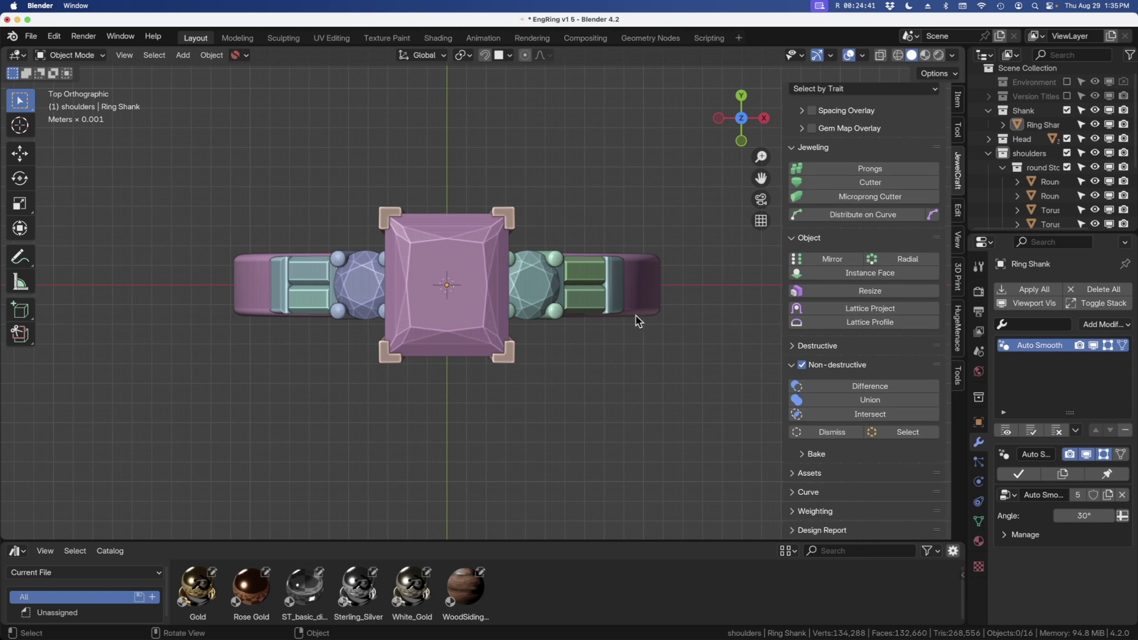
pyautogui.click(794, 531)
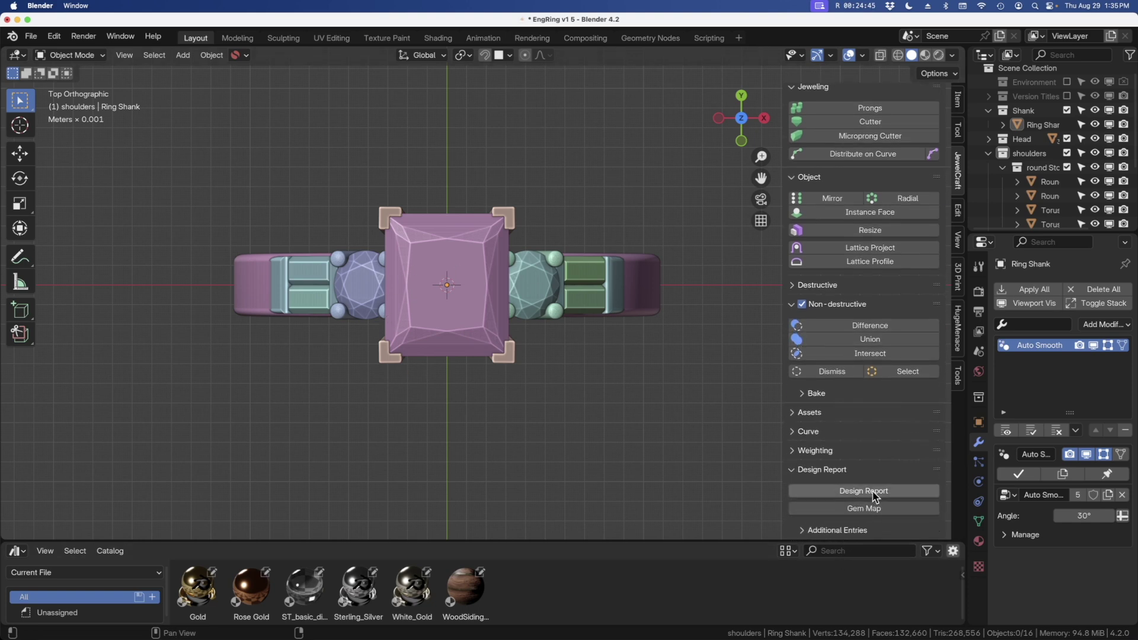
pyautogui.click(865, 509)
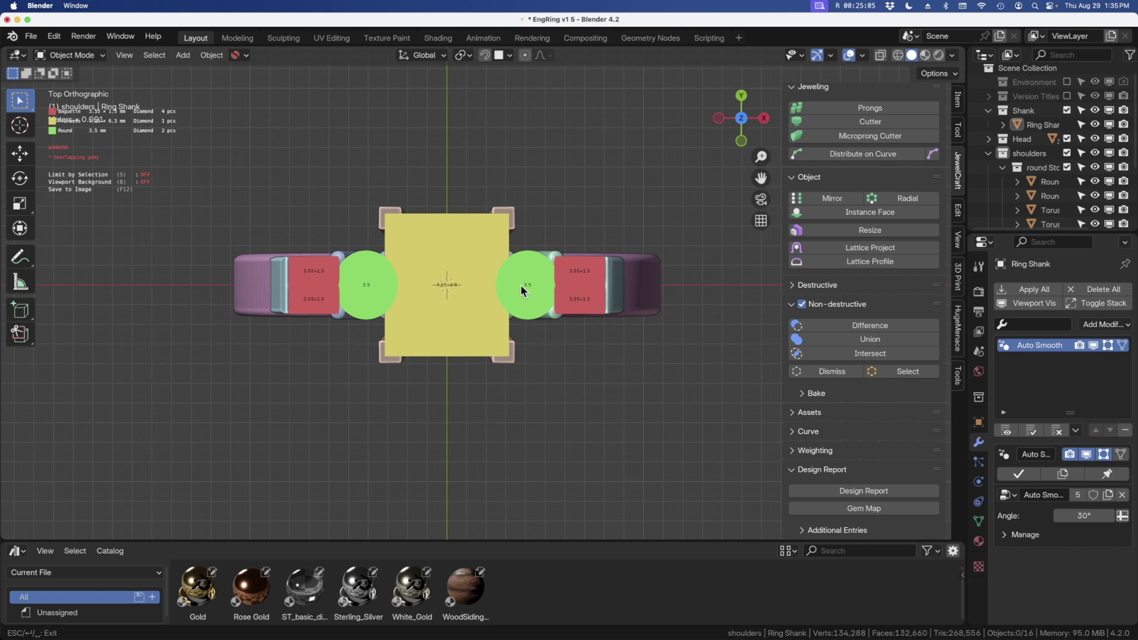
pyautogui.press('Escape')
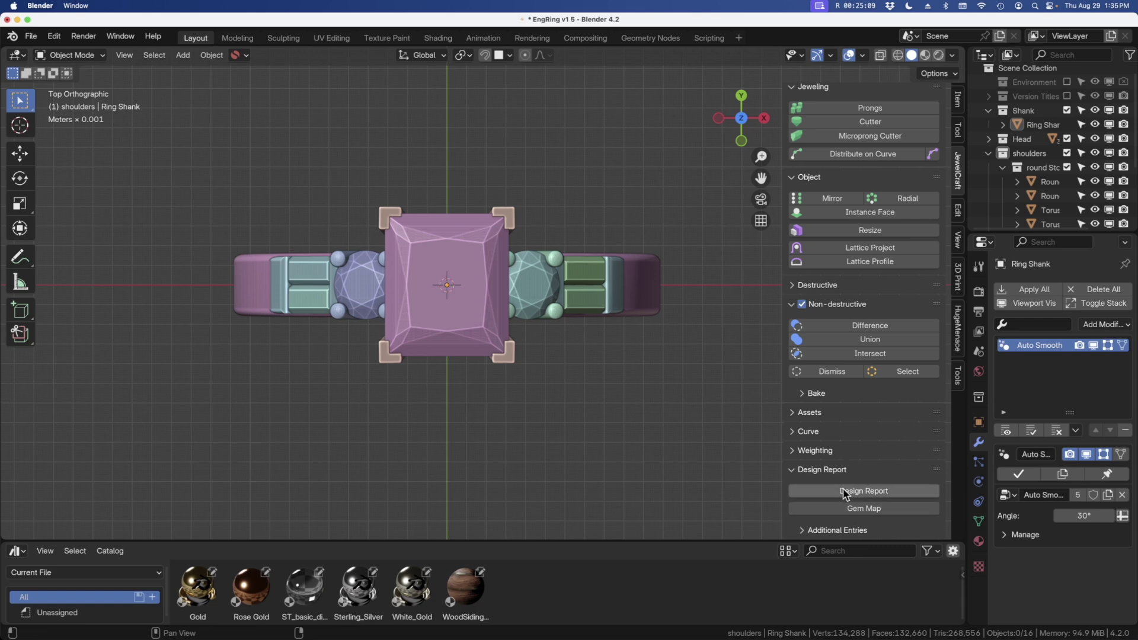
# Generate the Design Report from an angled view of the ring, review its gem table in the browser and close it
pyautogui.moveTo(521, 431); pyautogui.dragTo(528, 366, button='middle')
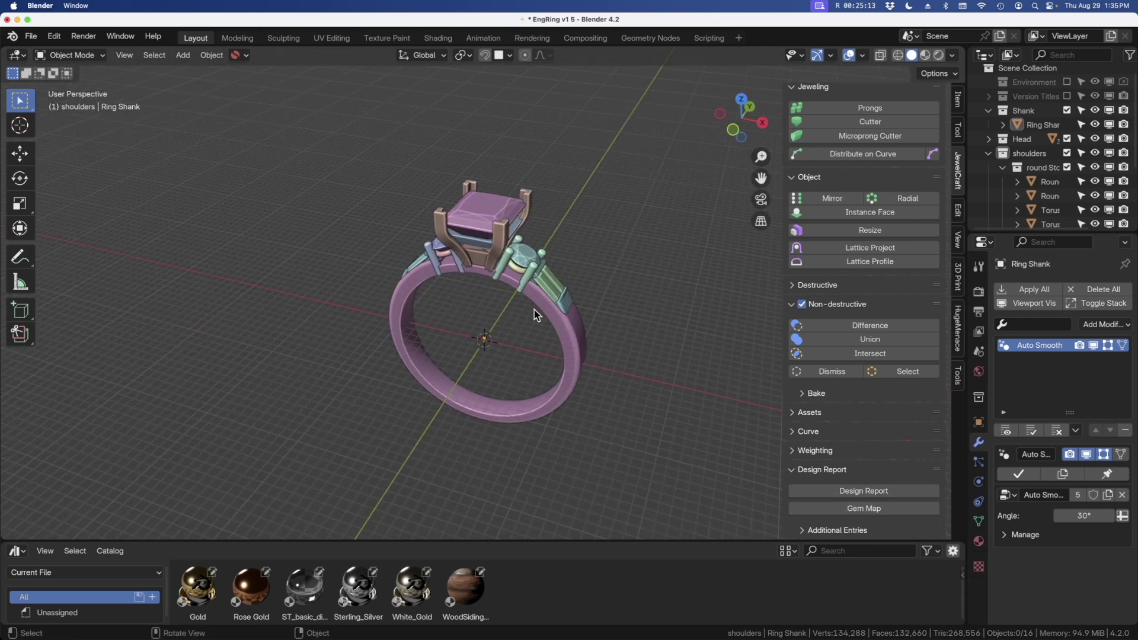
pyautogui.click(882, 492)
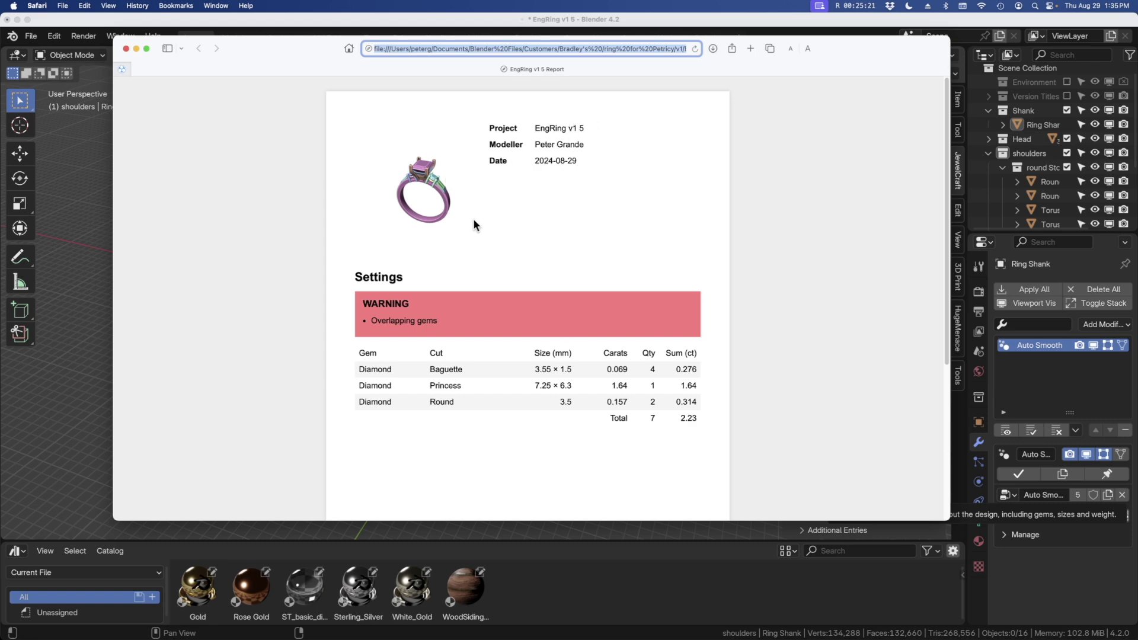
pyautogui.scroll(-3, 492, 350)
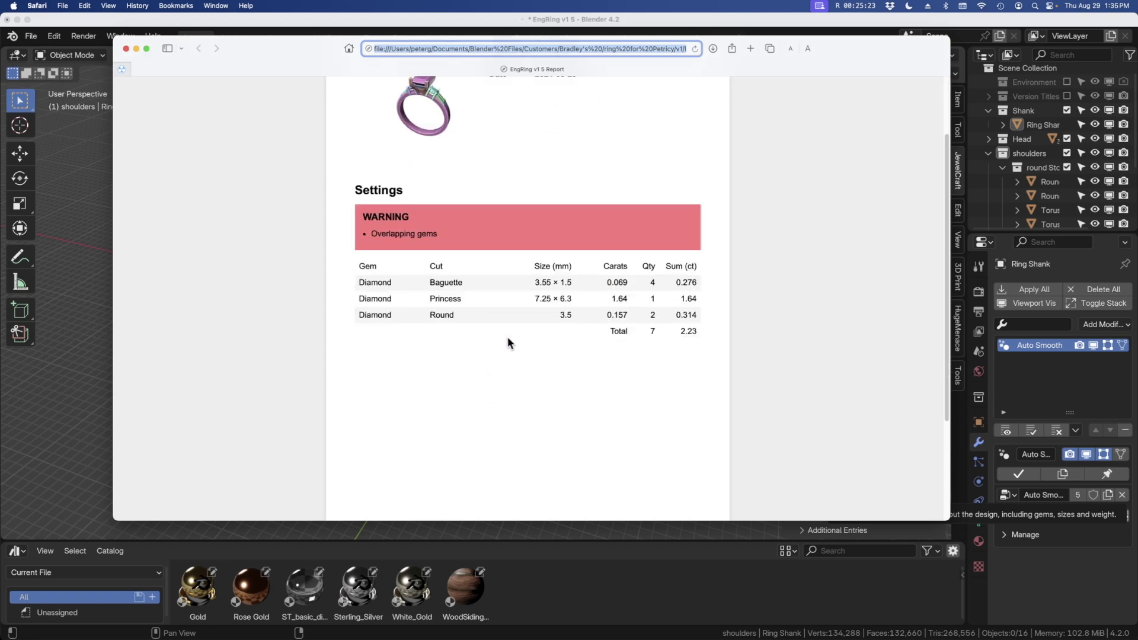
pyautogui.scroll(3, 515, 363)
pyautogui.scroll(-6, 514, 364)
pyautogui.scroll(6, 515, 364)
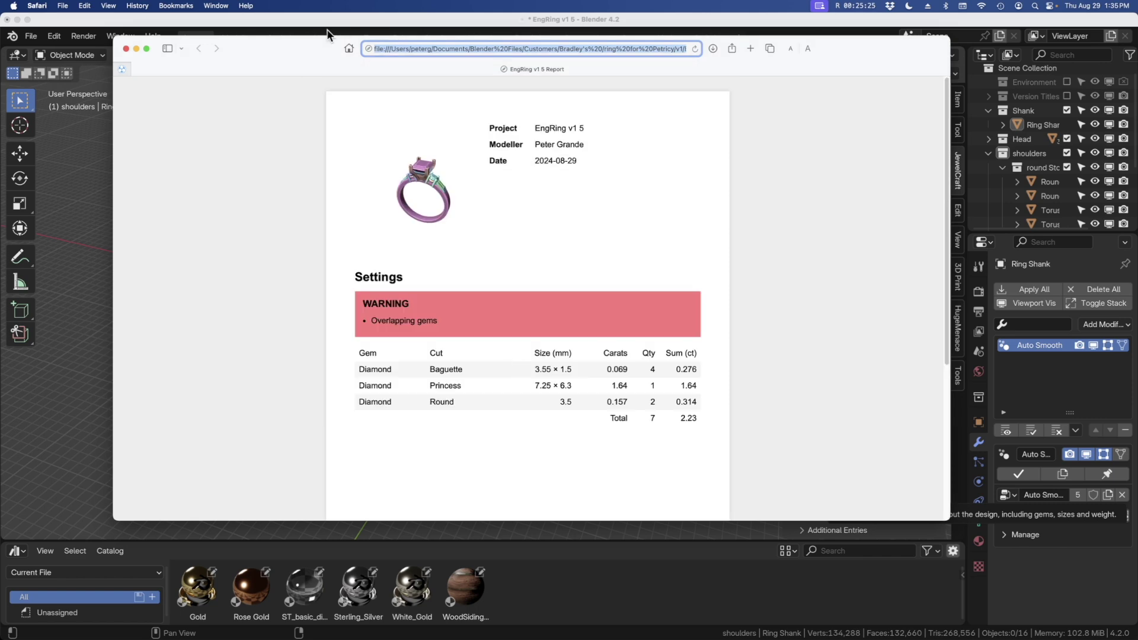
pyautogui.click(125, 48)
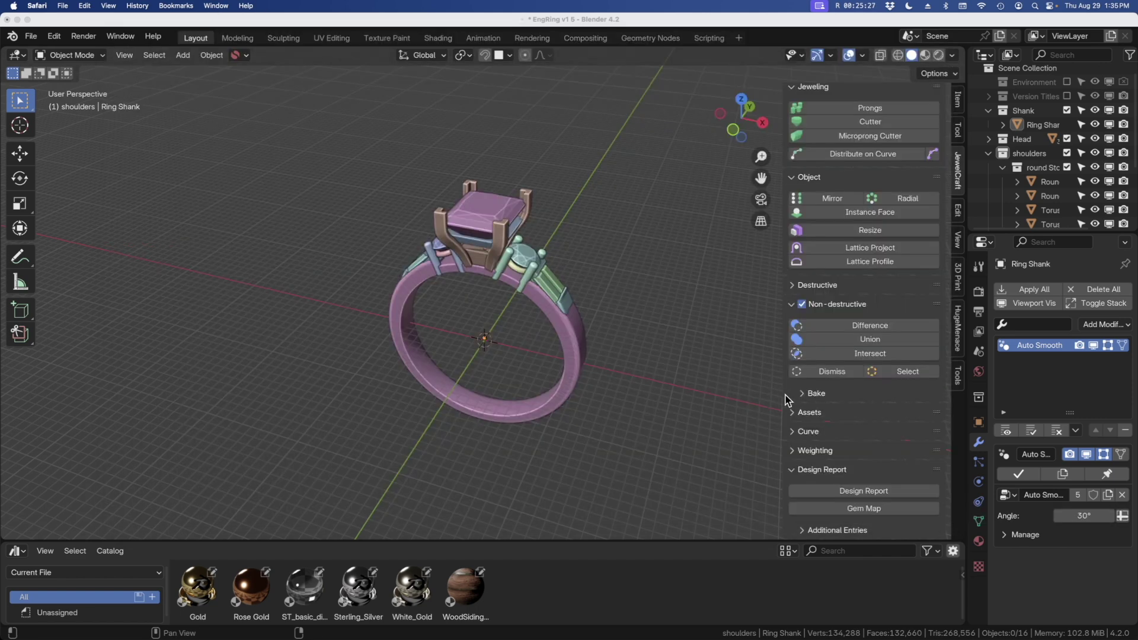
pyautogui.scroll(5, 788, 398)
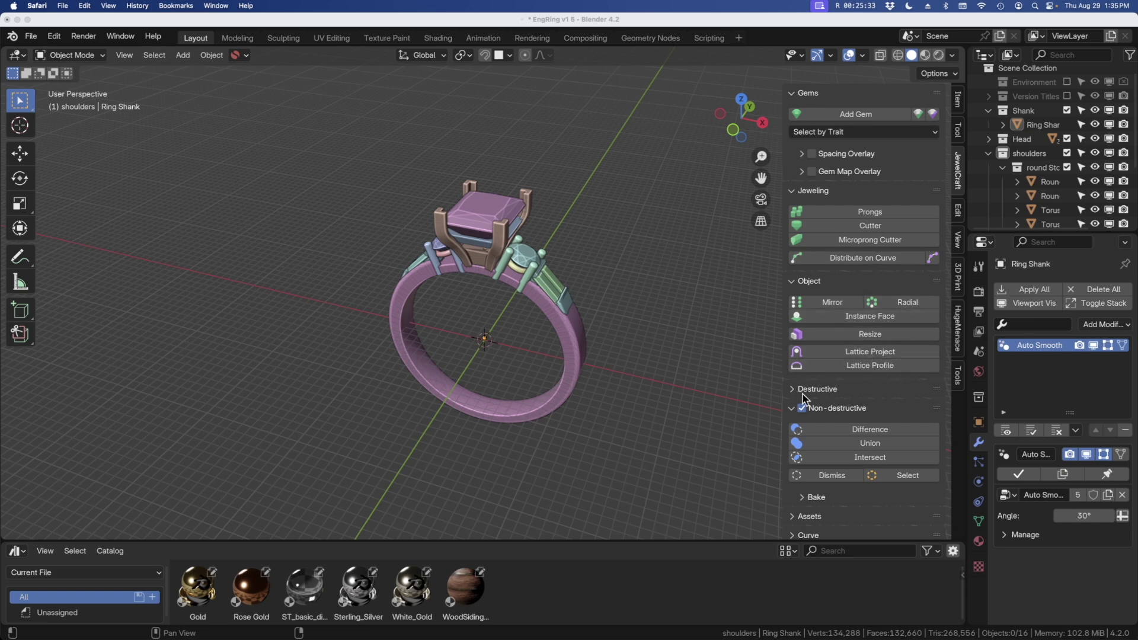
pyautogui.scroll(-5, 860, 396)
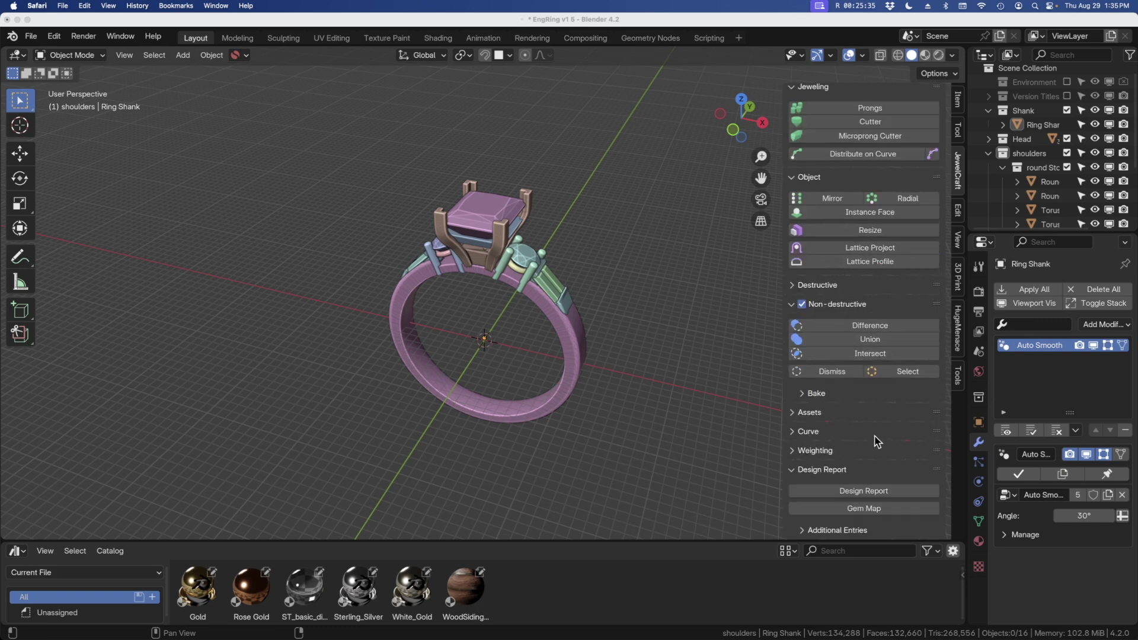
pyautogui.scroll(5, 909, 353)
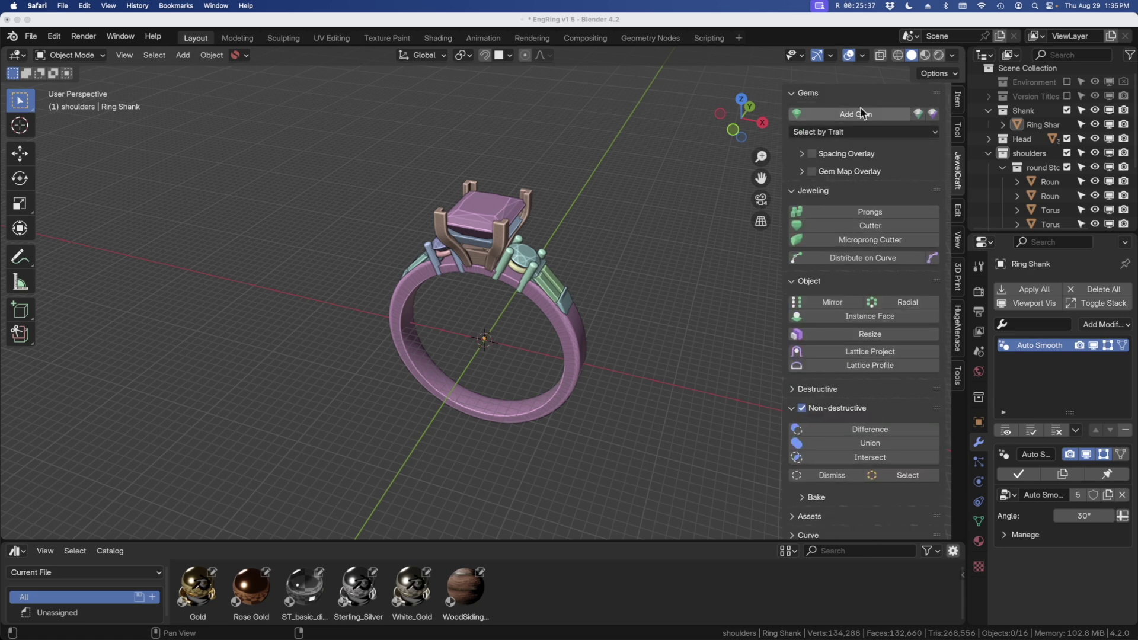